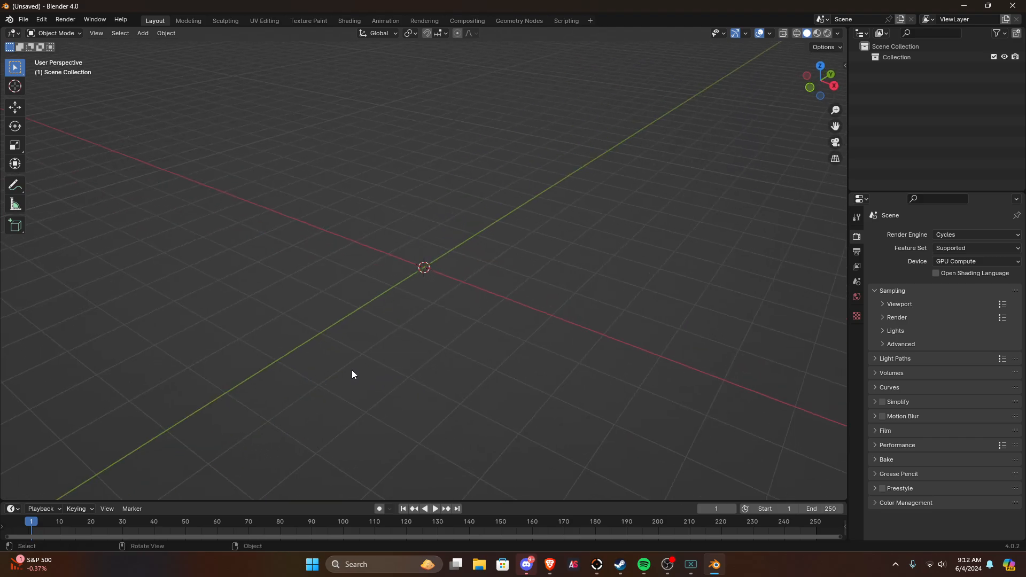
pyautogui.moveTo(424, 380); pyautogui.dragTo(498, 346, button='middle')
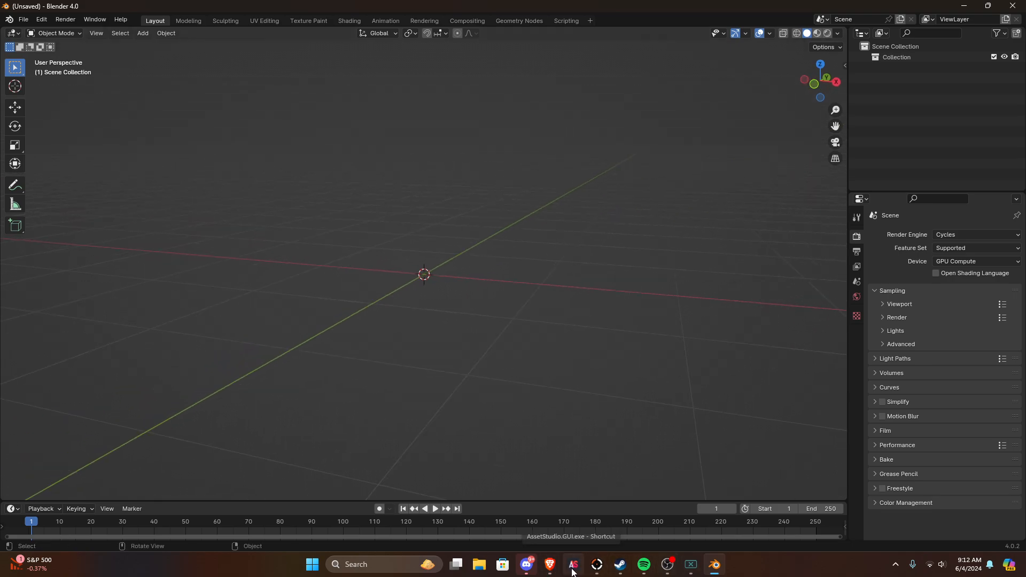
pyautogui.moveTo(513, 407); pyautogui.dragTo(565, 515, button='middle')
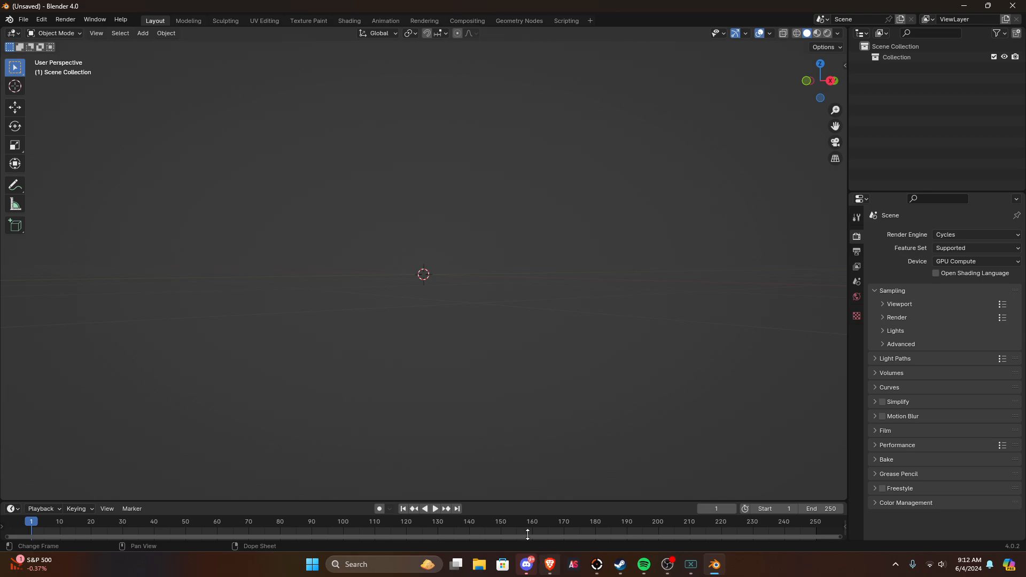
pyautogui.moveTo(529, 460); pyautogui.dragTo(326, 374, button='middle')
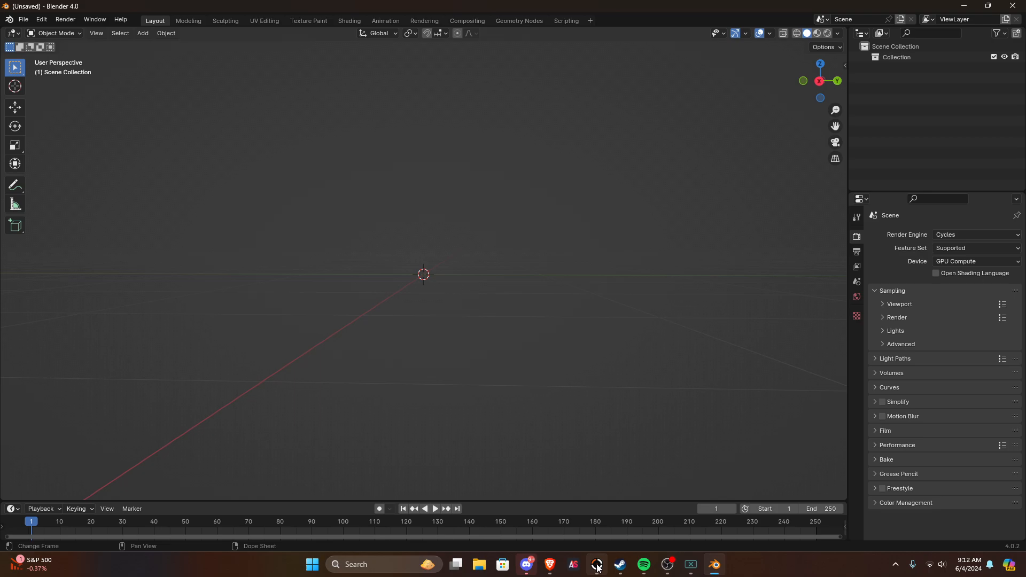
# Step: Launch AssetStudio and look through its program files in the net8.0 folder under Downloads
pyautogui.click(573, 565)
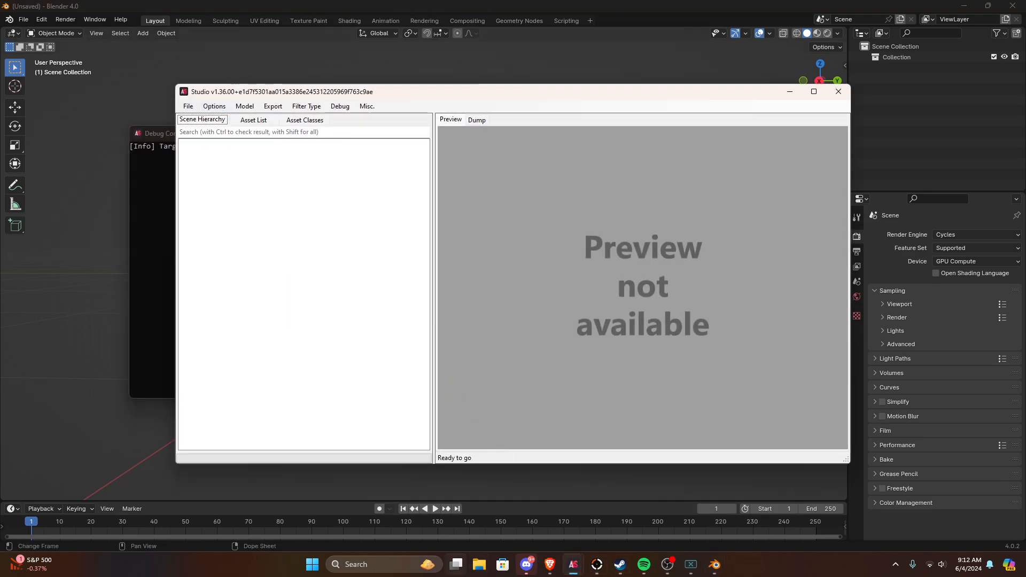
pyautogui.click(480, 565)
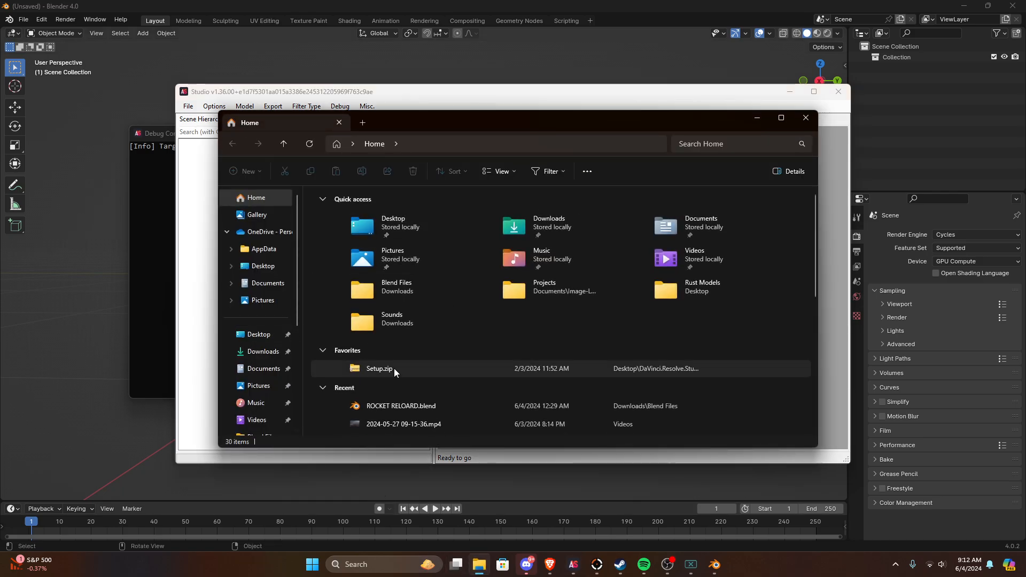
pyautogui.click(262, 351)
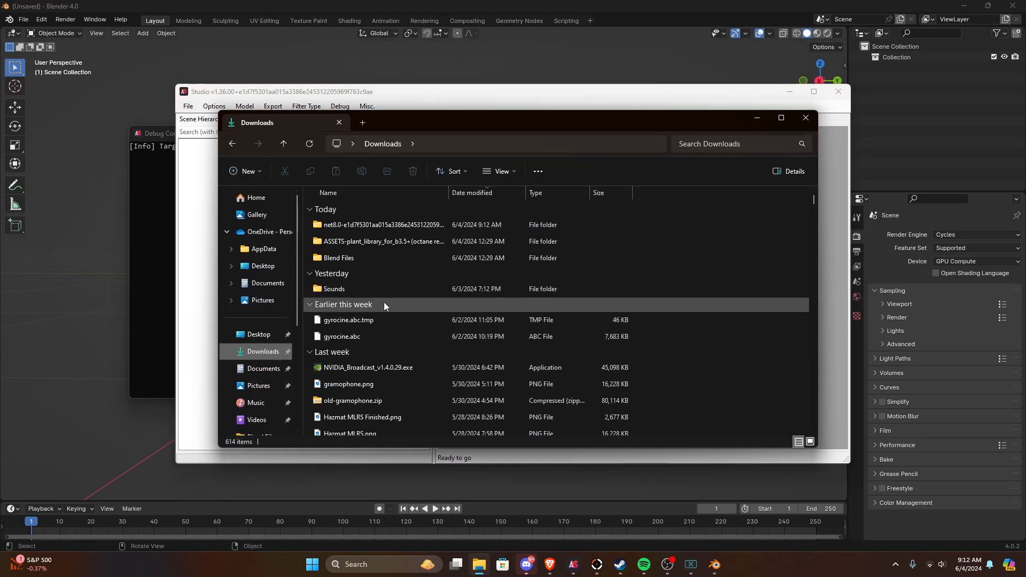
pyautogui.doubleClick(351, 227)
pyautogui.scroll(-10, 362, 222)
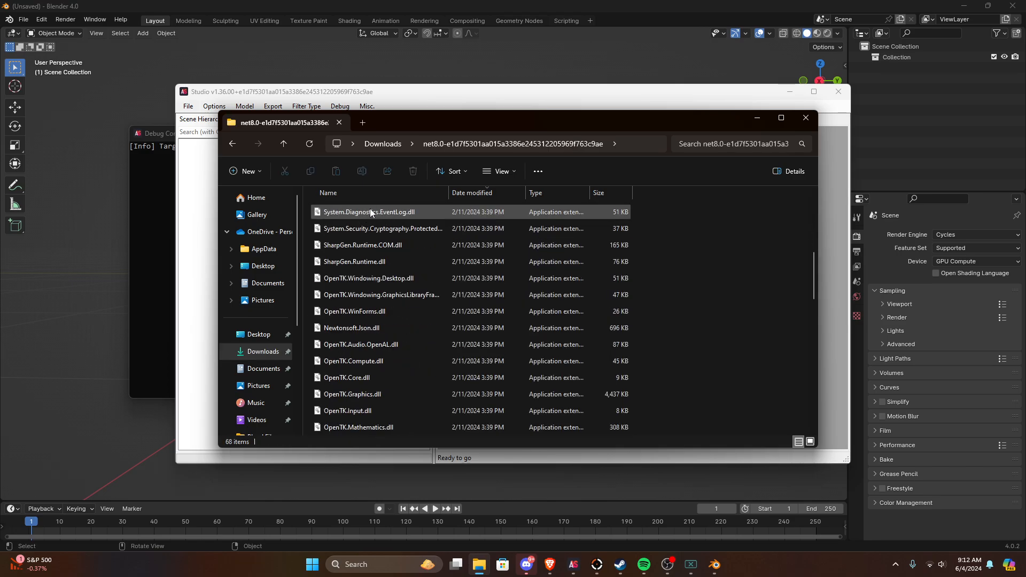
pyautogui.scroll(-2, 370, 213)
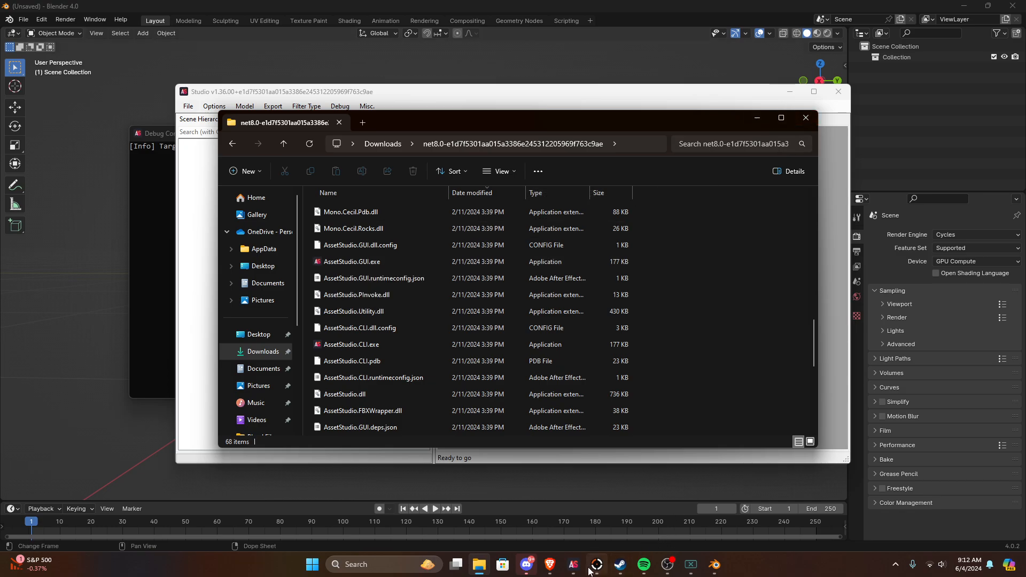
# Step: Switch back to AssetStudio, check its debug console, and return to the main Studio window
pyautogui.moveTo(576, 570)
pyautogui.moveTo(645, 120); pyautogui.dragTo(435, 139)
pyautogui.click(588, 141)
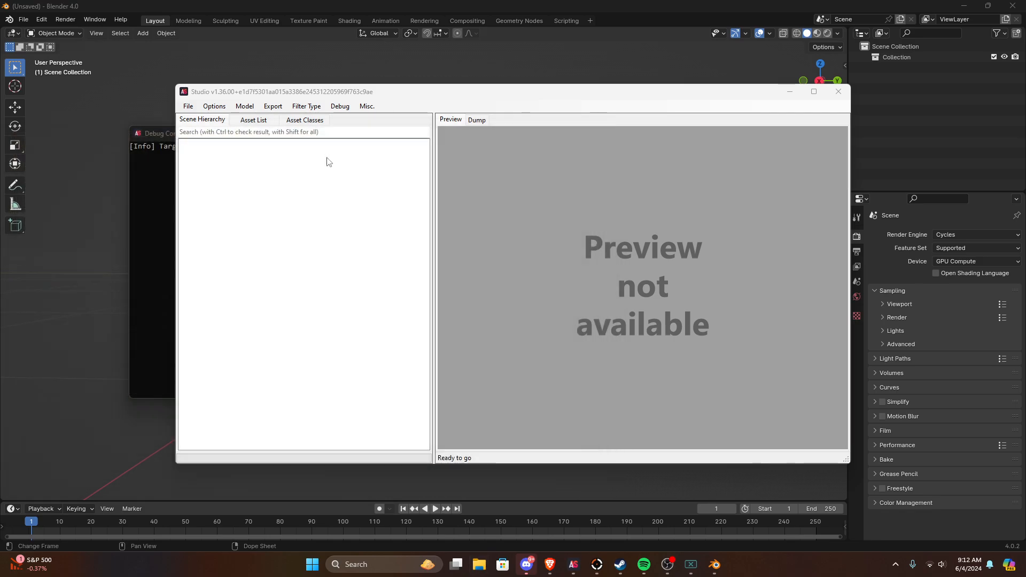
pyautogui.click(148, 152)
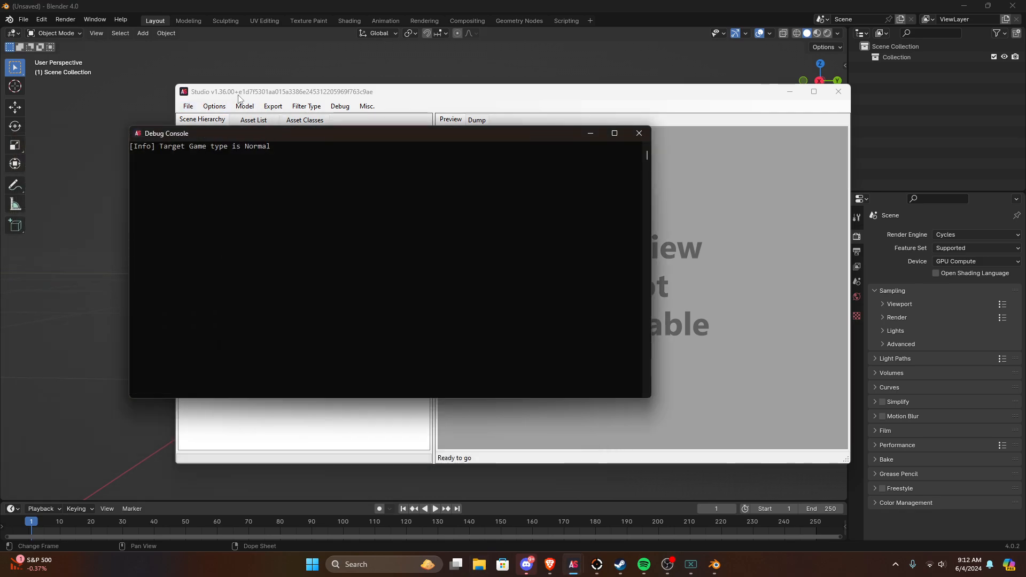
pyautogui.click(203, 119)
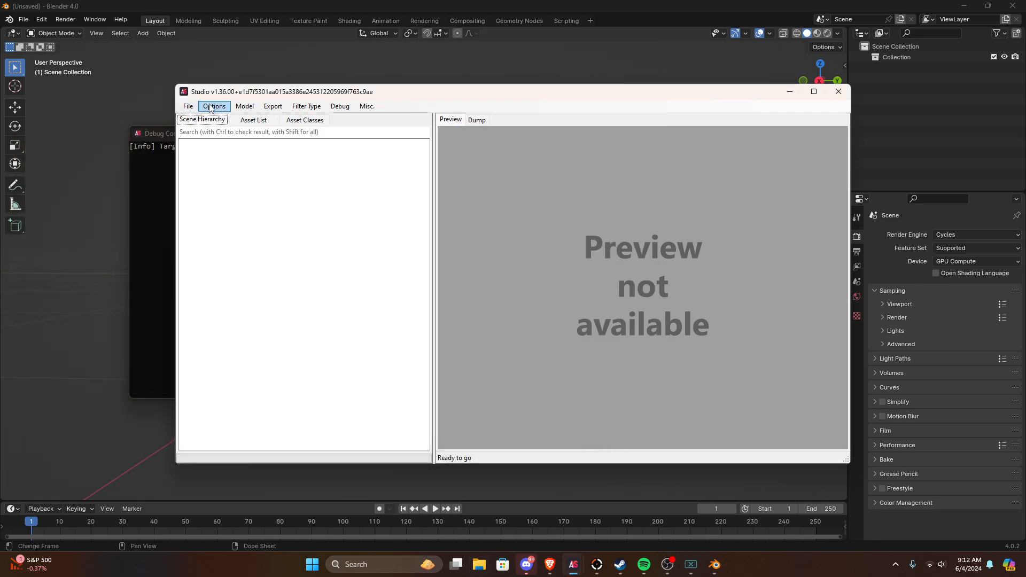
# Step: Start extracting a folder and browse to Steam's steamapps\common folder in Program Files (x86) on Local Disk (C:)
pyautogui.click(184, 110)
pyautogui.click(210, 158)
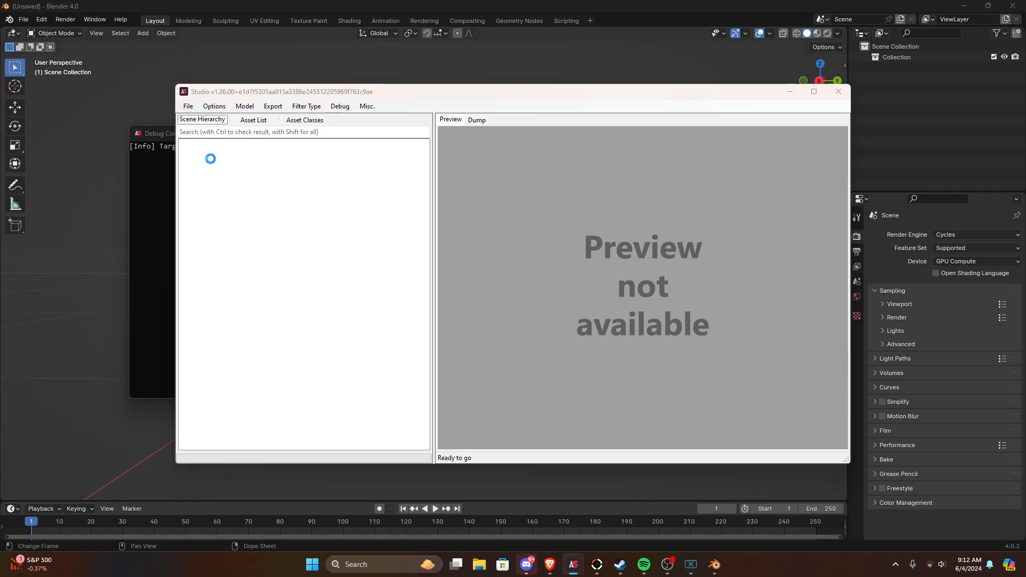
pyautogui.scroll(-3, 243, 250)
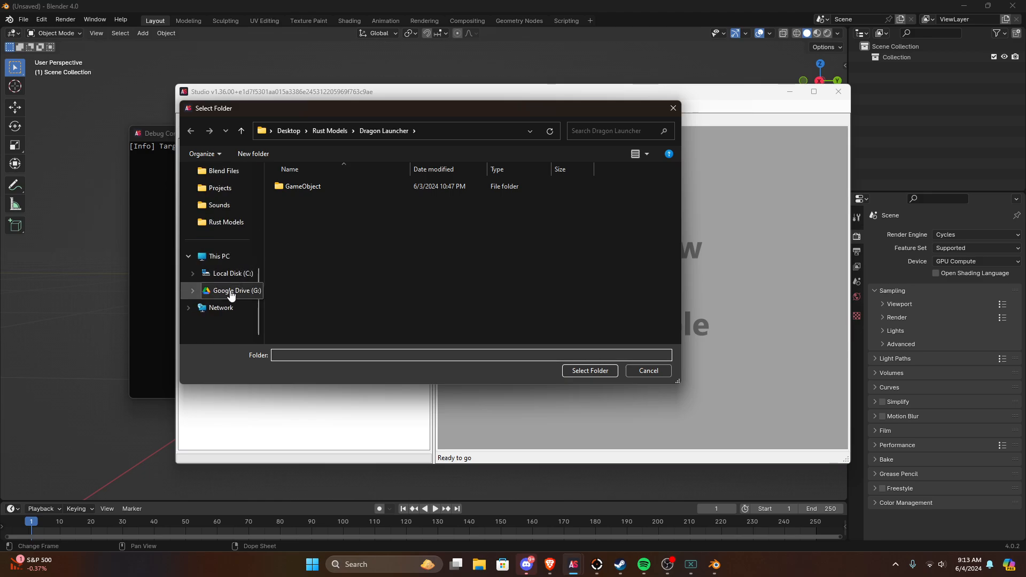
pyautogui.click(233, 273)
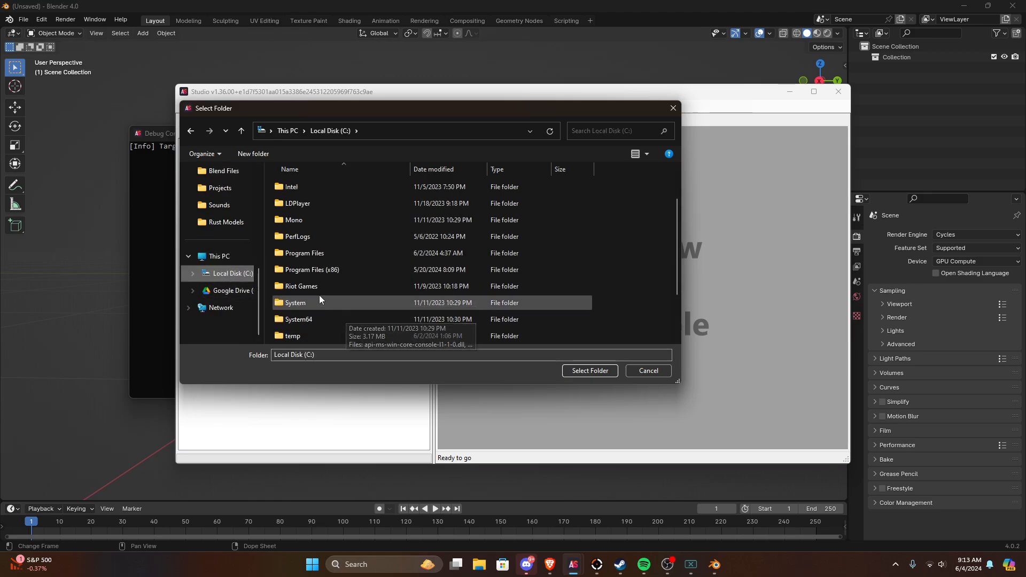
pyautogui.doubleClick(335, 272)
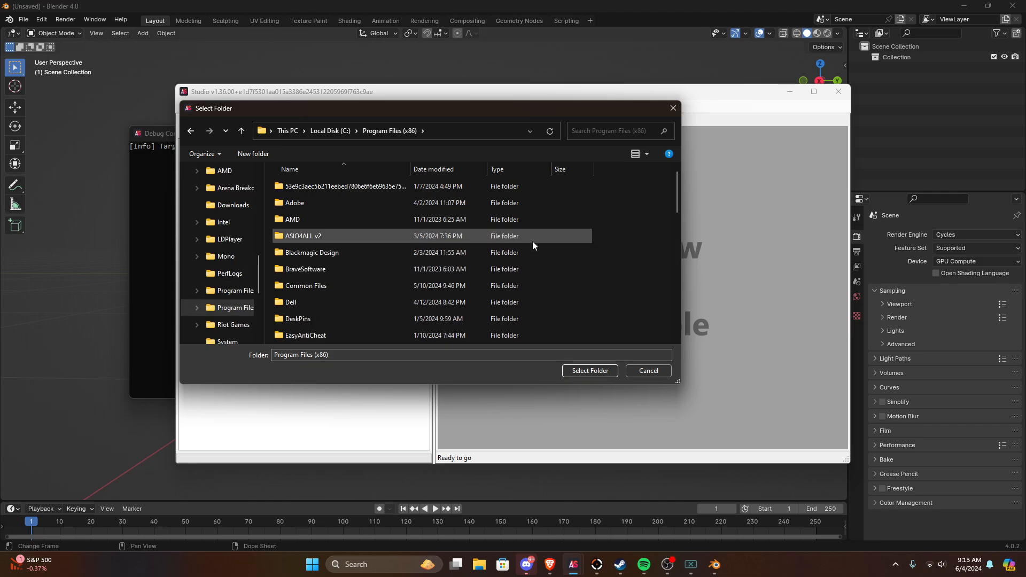
pyautogui.press('s')
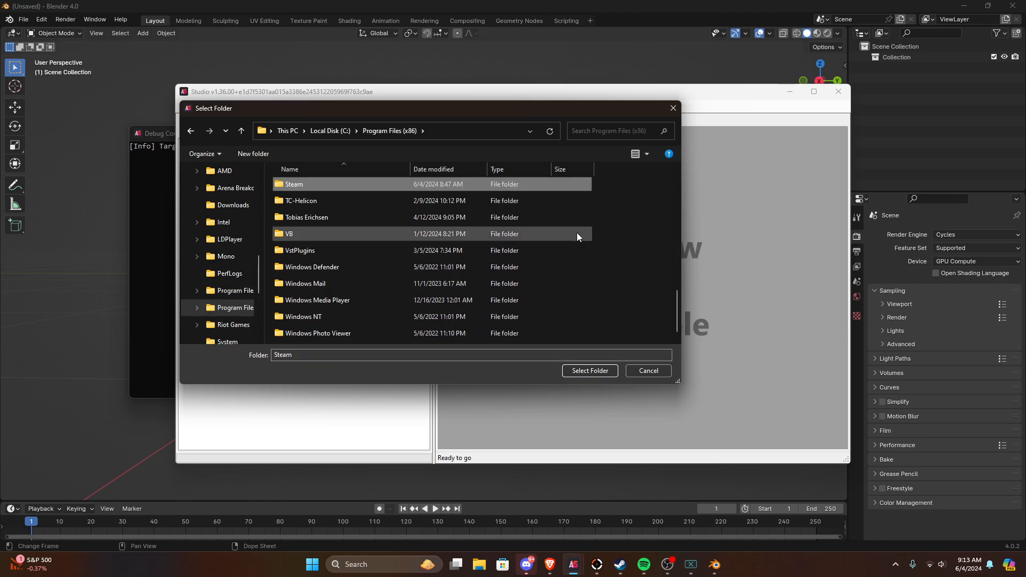
pyautogui.doubleClick(288, 184)
pyautogui.scroll(-3, 607, 249)
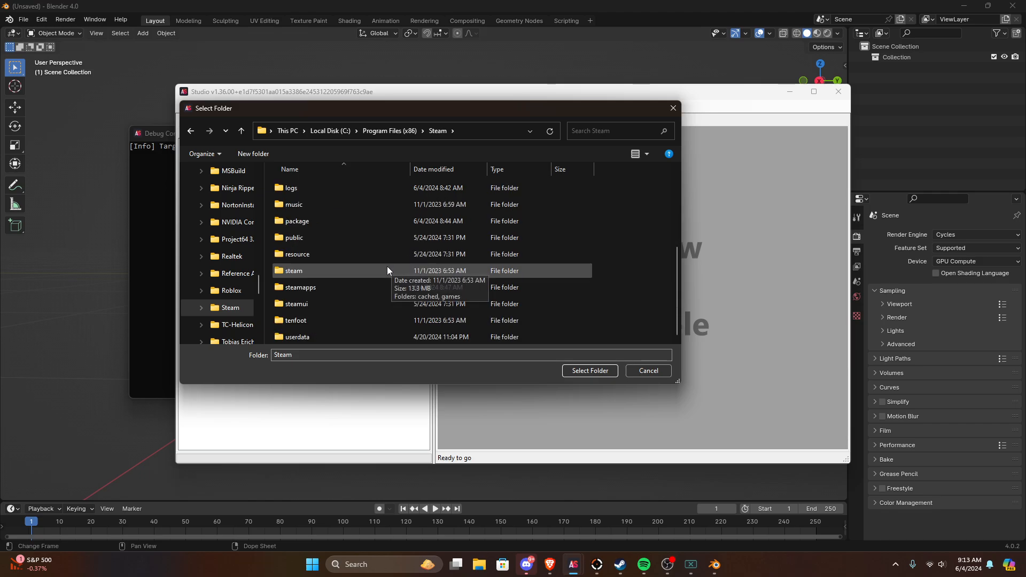
pyautogui.doubleClick(312, 287)
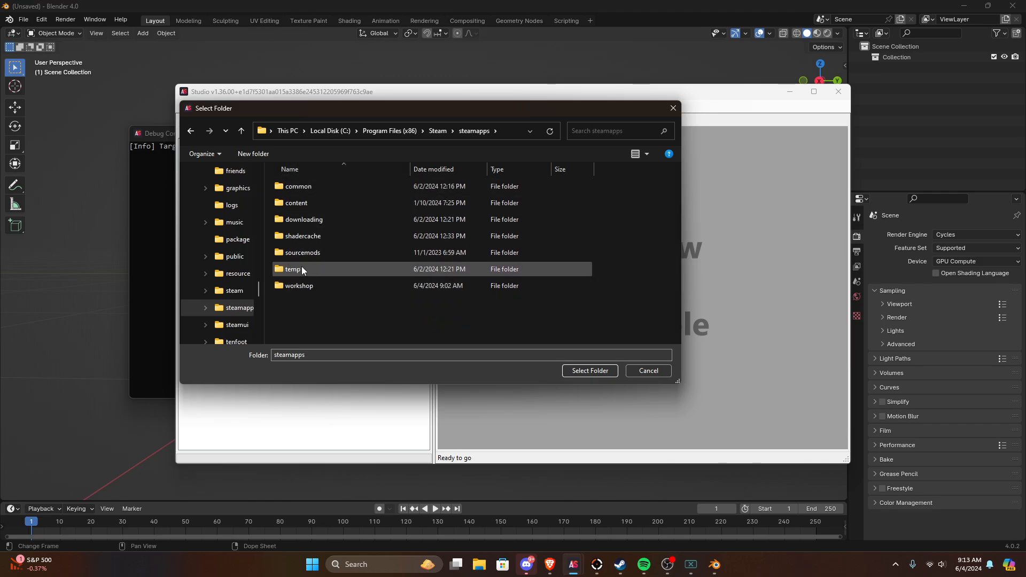
pyautogui.doubleClick(301, 188)
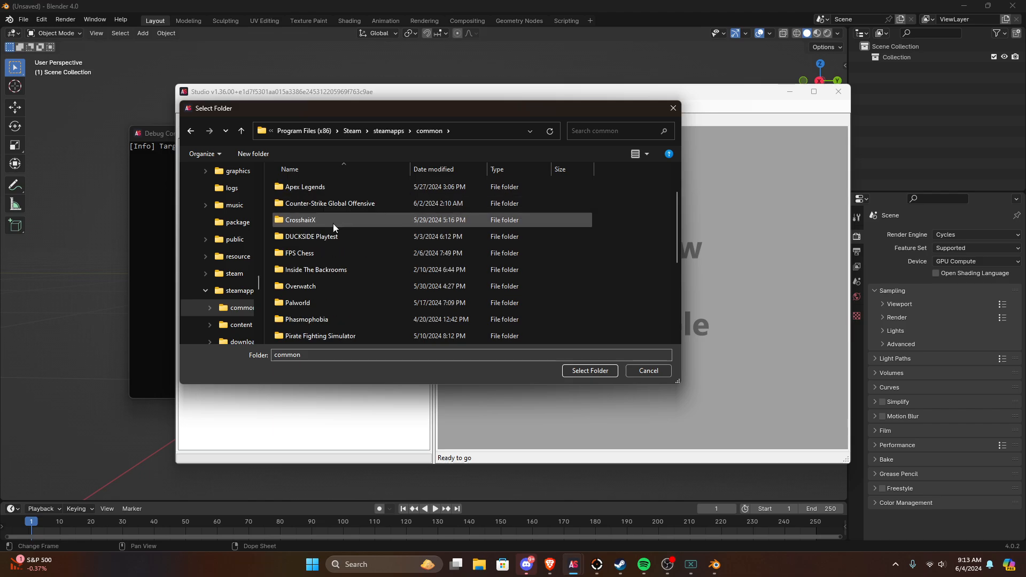
# Step: Open the shared folder inside Rust's Bundles folder as the source for the extraction
pyautogui.scroll(1, 332, 222)
pyautogui.scroll(-4, 321, 220)
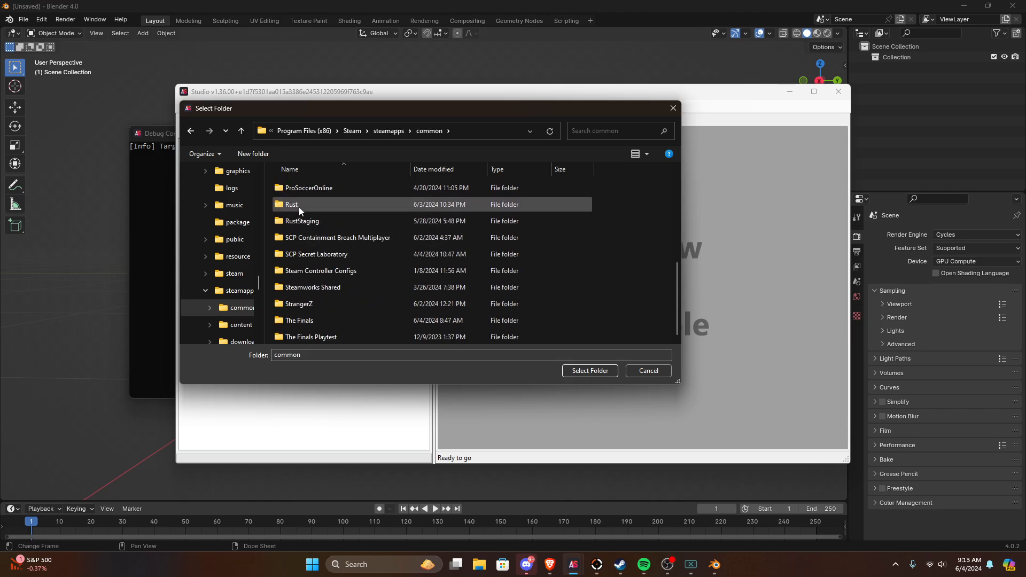
pyautogui.scroll(1, 300, 214)
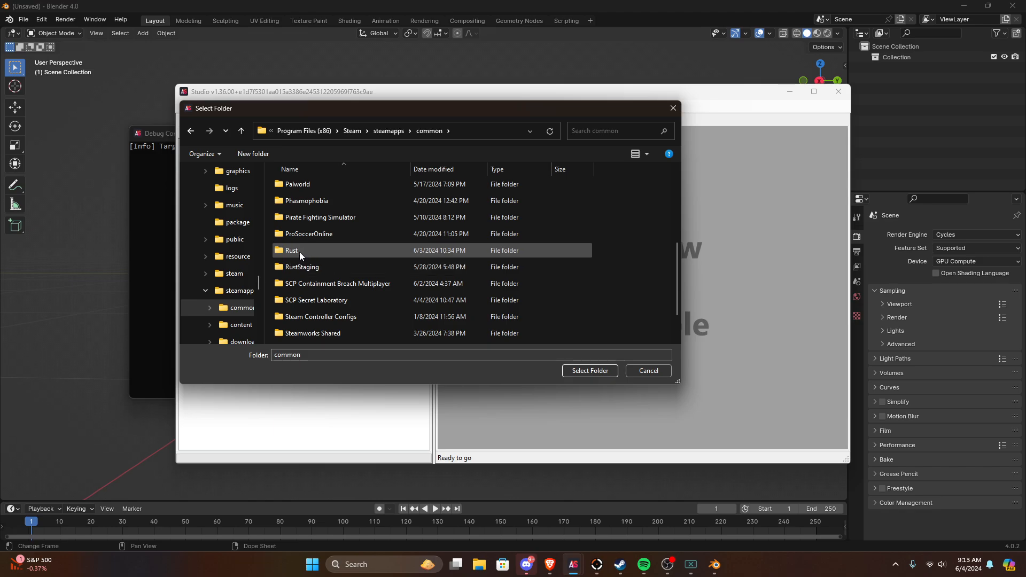
pyautogui.doubleClick(300, 252)
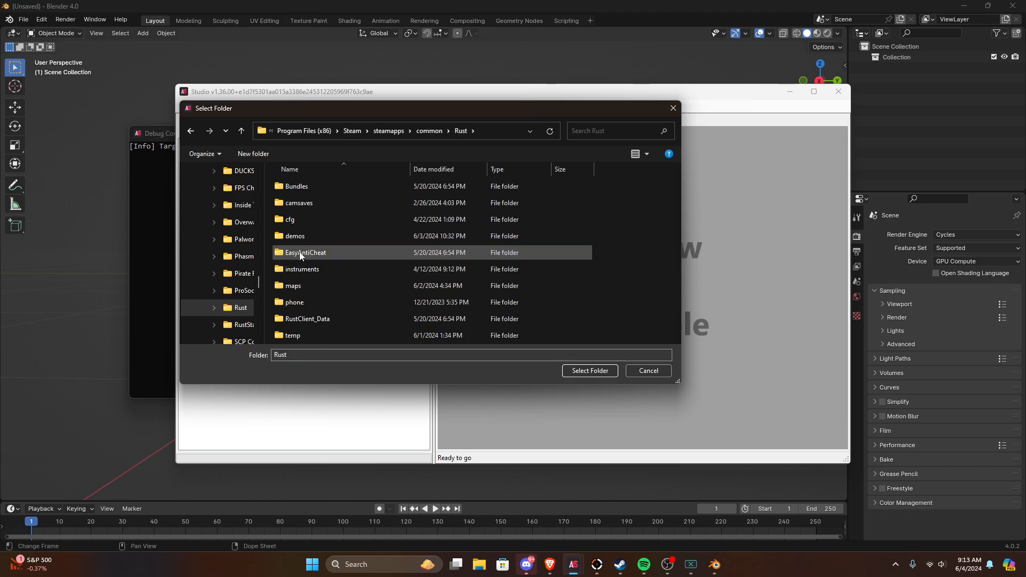
pyautogui.doubleClick(307, 187)
pyautogui.doubleClick(303, 220)
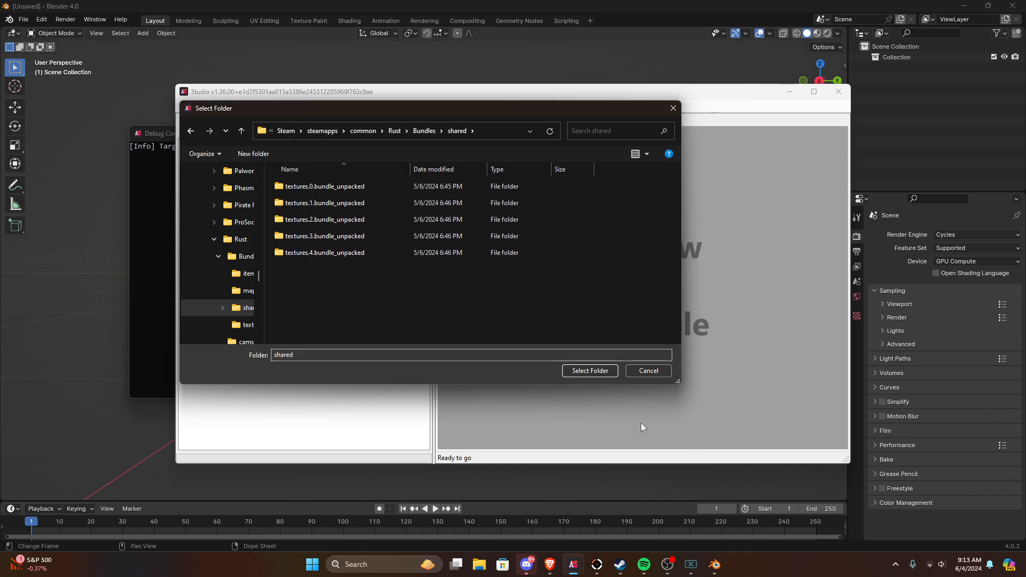
# Step: Go back up to Rust's Bundles folder and cancel the folder extraction
pyautogui.click(246, 135)
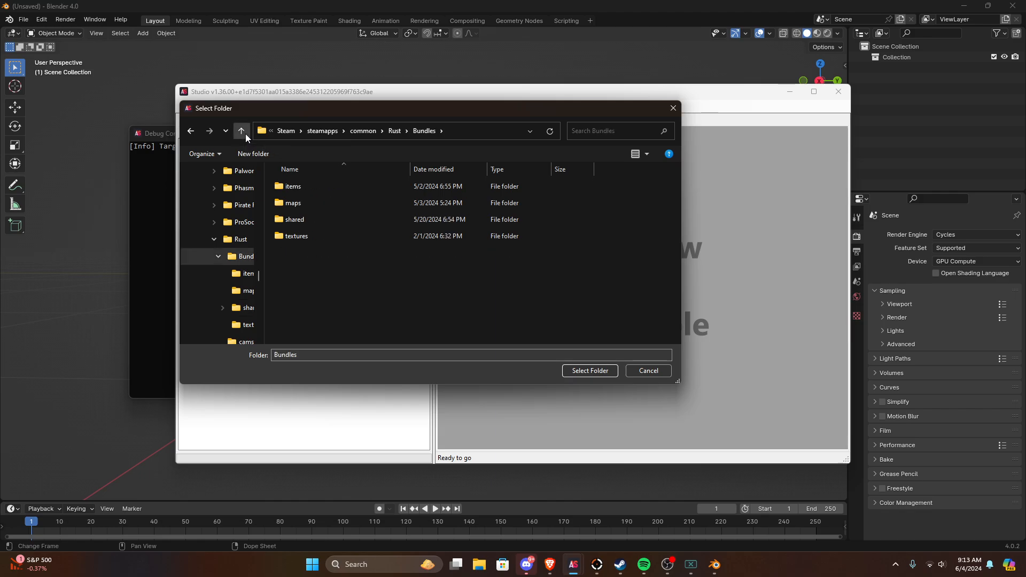
pyautogui.scroll(10, 235, 299)
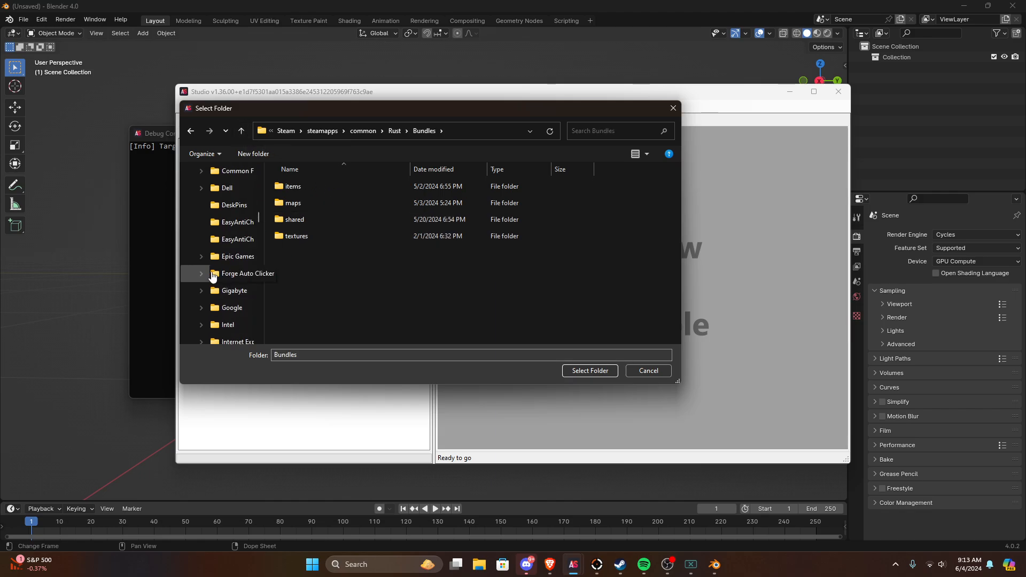
pyautogui.scroll(10, 213, 276)
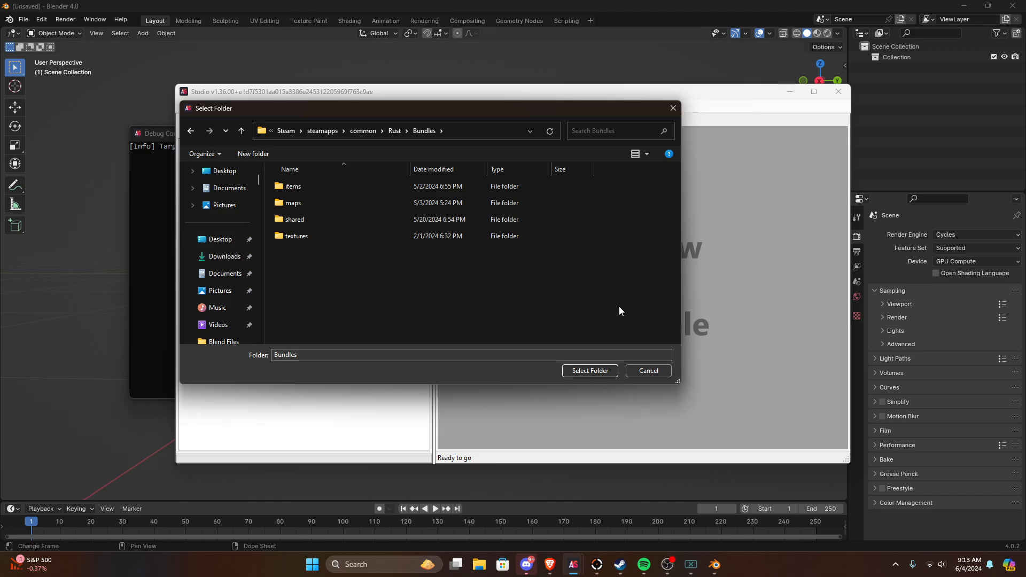
pyautogui.click(649, 372)
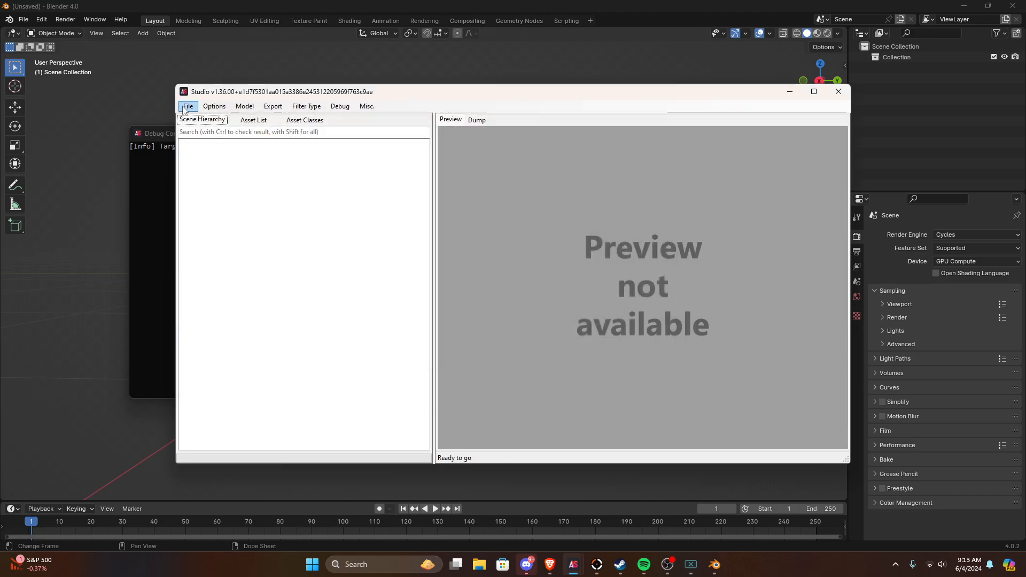
# Step: Start loading a folder and browse to the Downloads folder
pyautogui.click(186, 107)
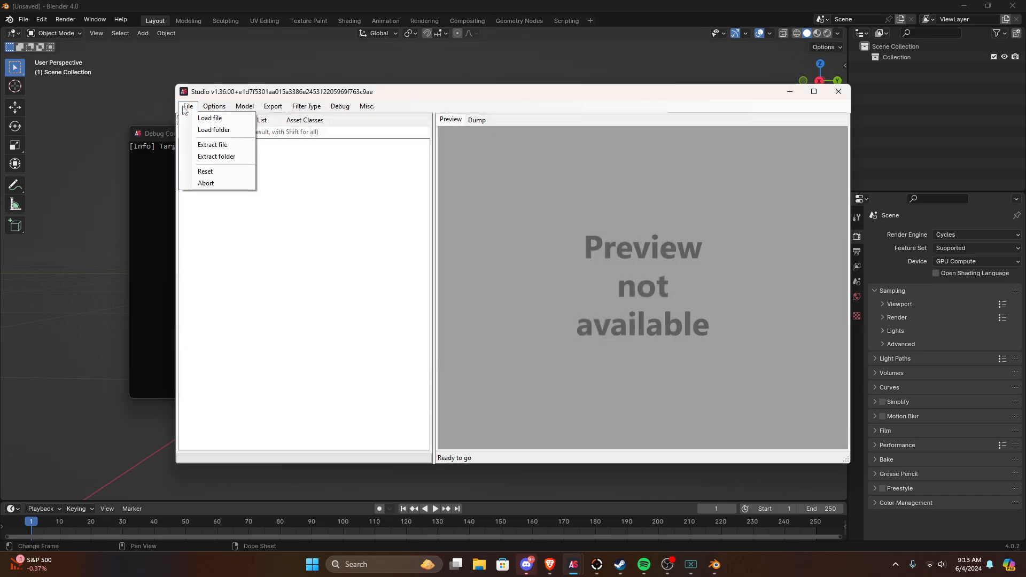
pyautogui.click(213, 130)
pyautogui.scroll(1, 230, 225)
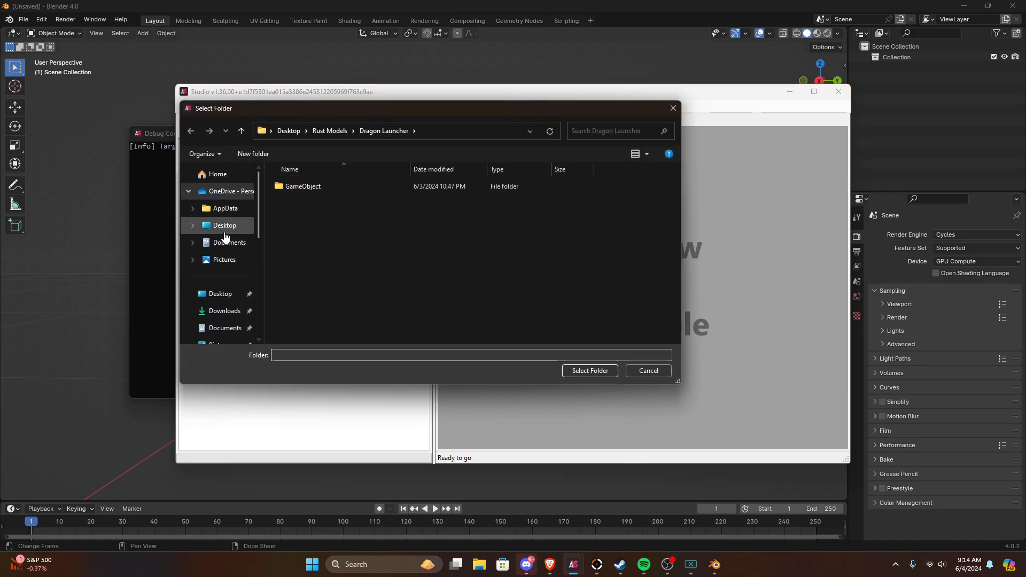
pyautogui.click(224, 225)
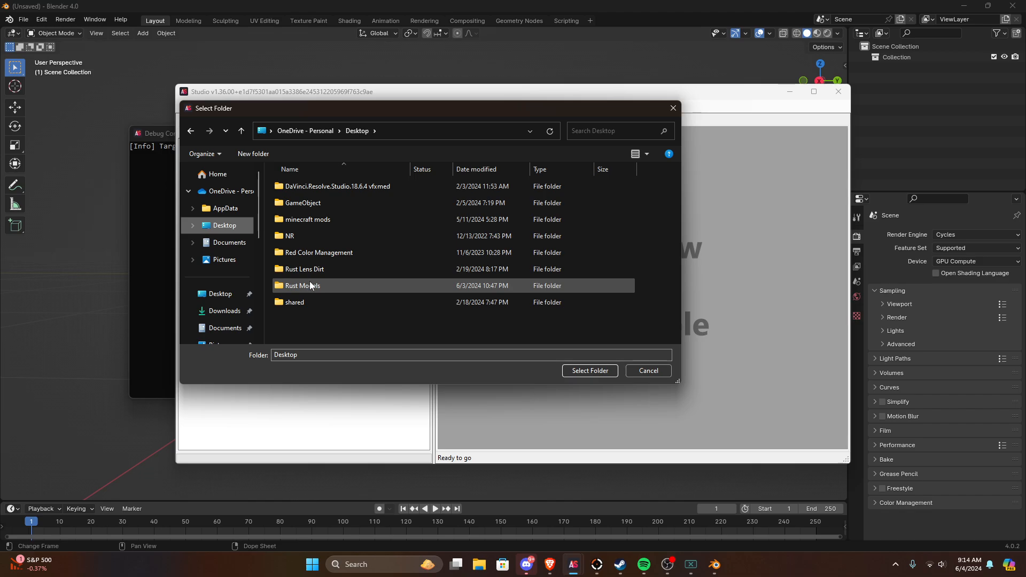
pyautogui.click(222, 313)
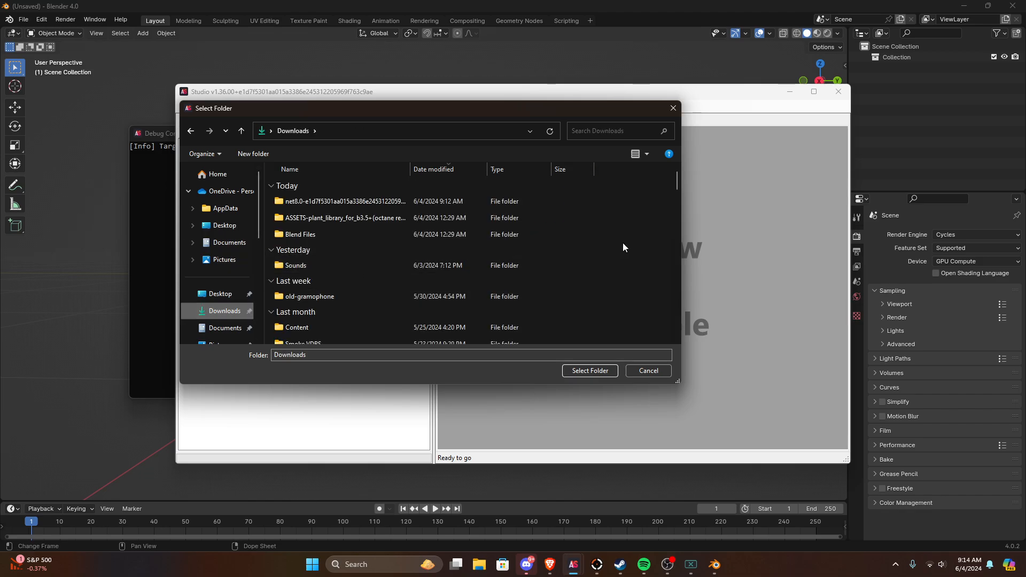
# Step: Open the Rust New Extract folder in Downloads and load all its unpacked bundles
pyautogui.press('r')
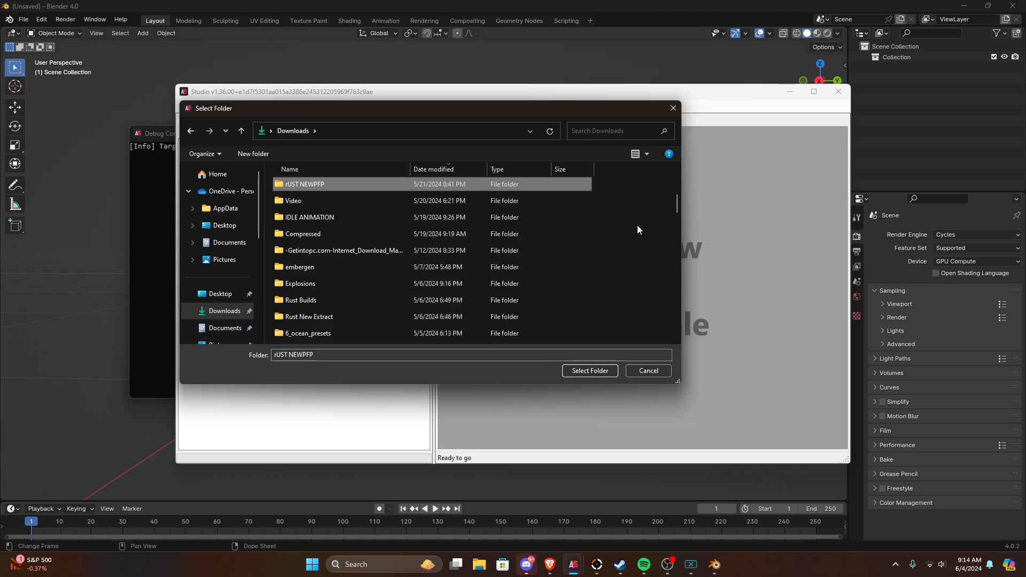
pyautogui.scroll(-1, 610, 246)
pyautogui.doubleClick(344, 269)
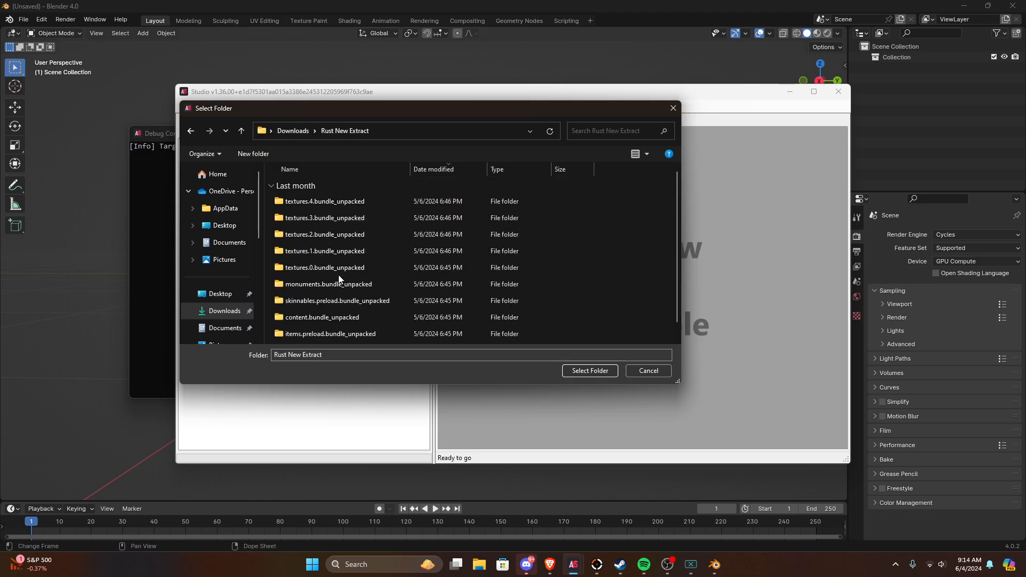
pyautogui.scroll(-1, 366, 264)
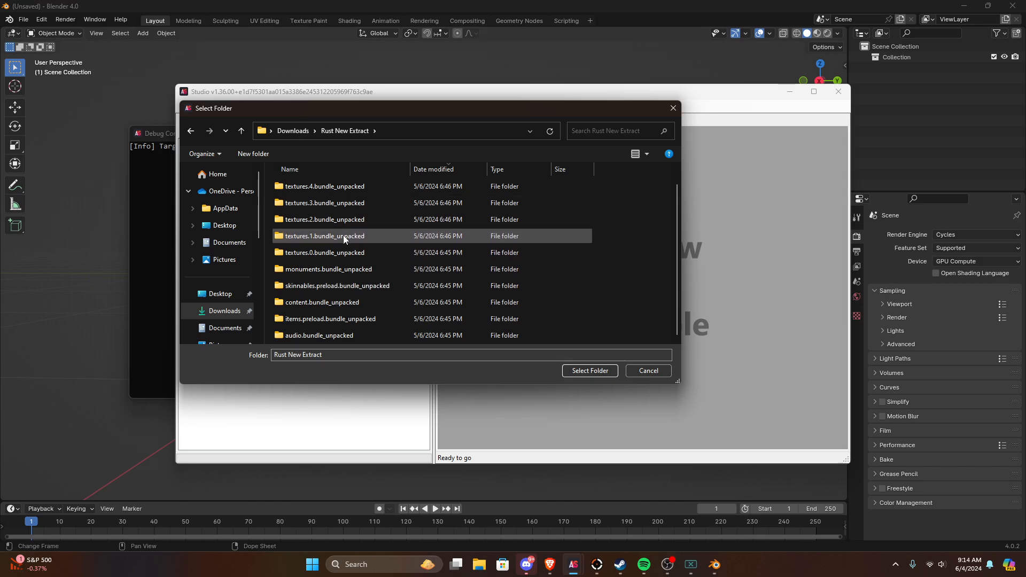
pyautogui.scroll(1, 591, 308)
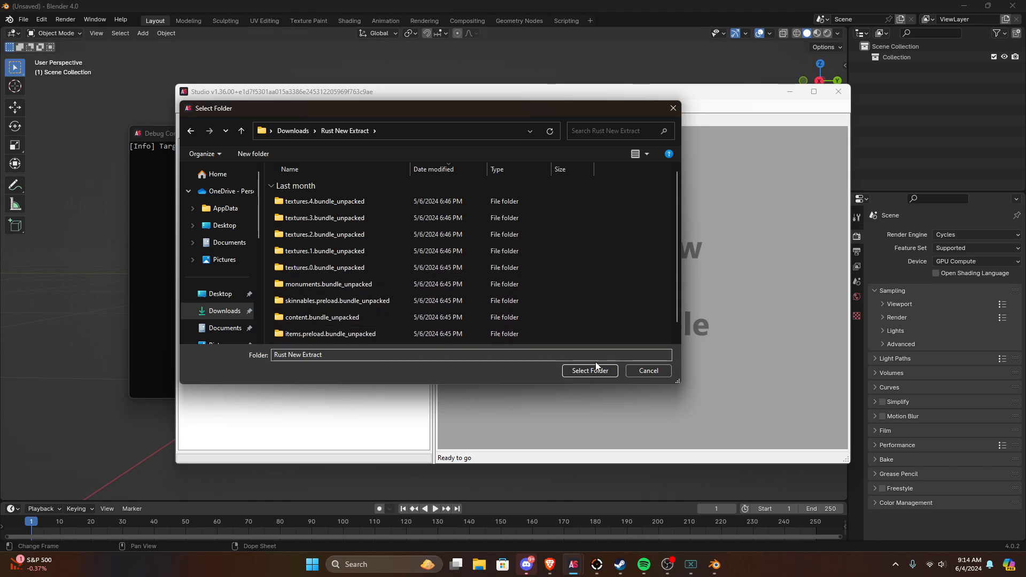
pyautogui.click(596, 370)
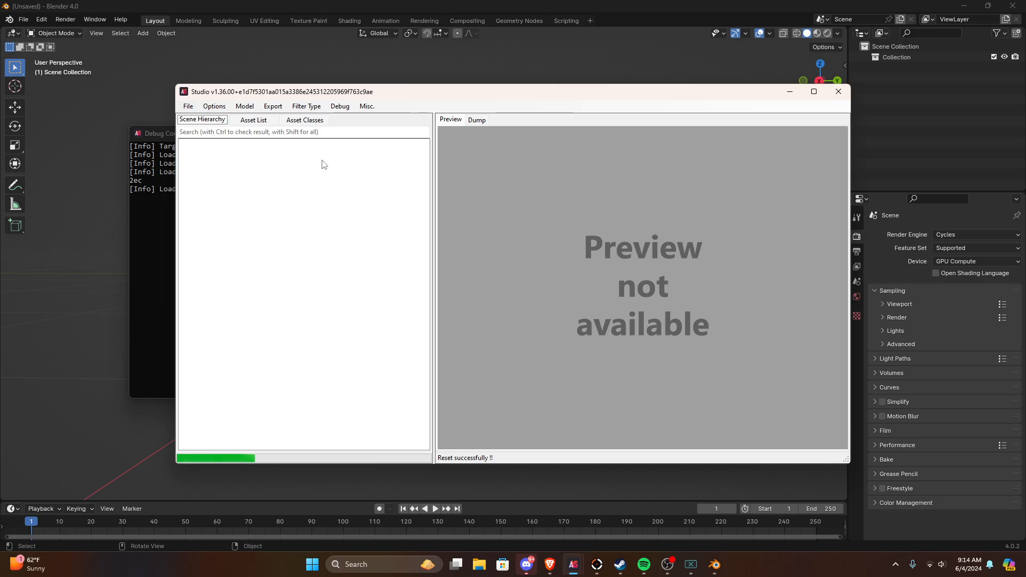
pyautogui.moveTo(262, 93); pyautogui.dragTo(214, 116)
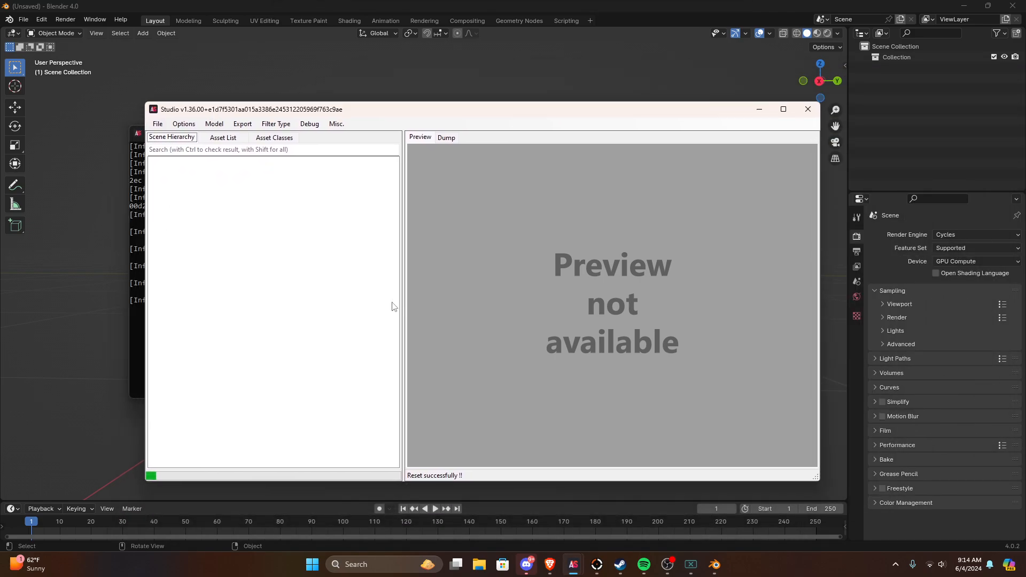
pyautogui.moveTo(324, 112); pyautogui.dragTo(343, 80)
pyautogui.click(357, 100)
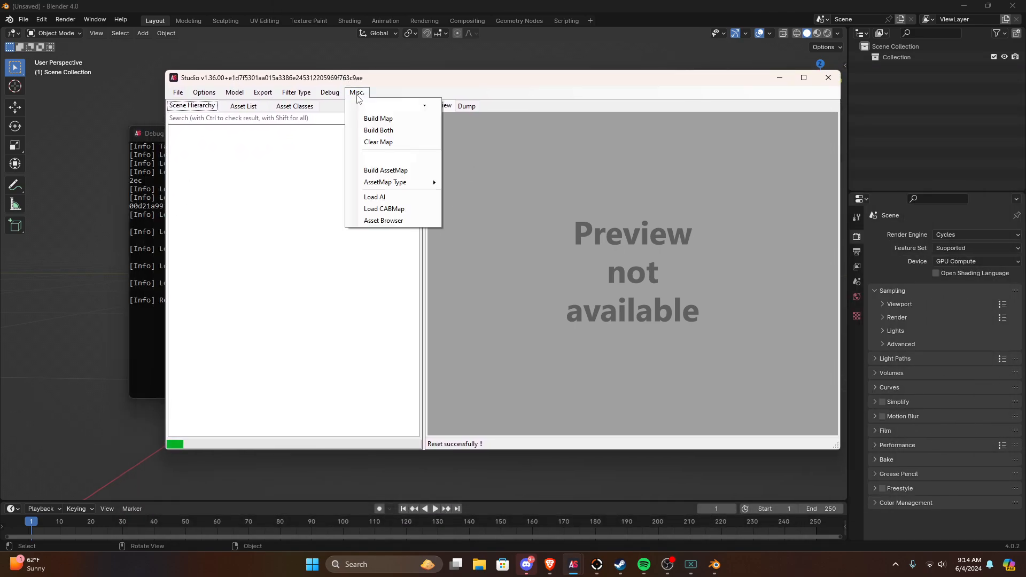
pyautogui.click(357, 94)
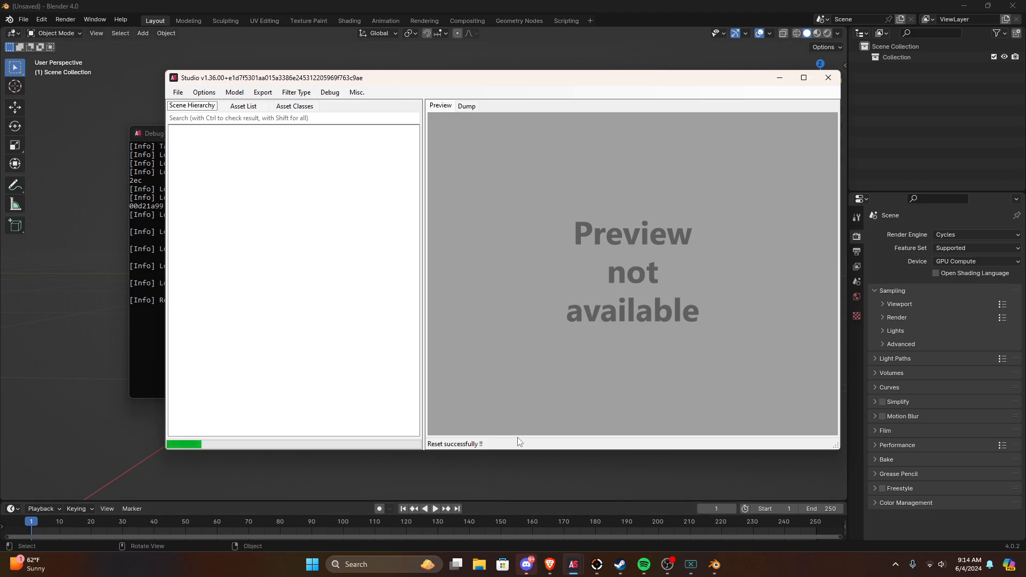
# Step: Switch to Discord, move its window off this screen, and return to the AssetStudio window
pyautogui.moveTo(527, 567)
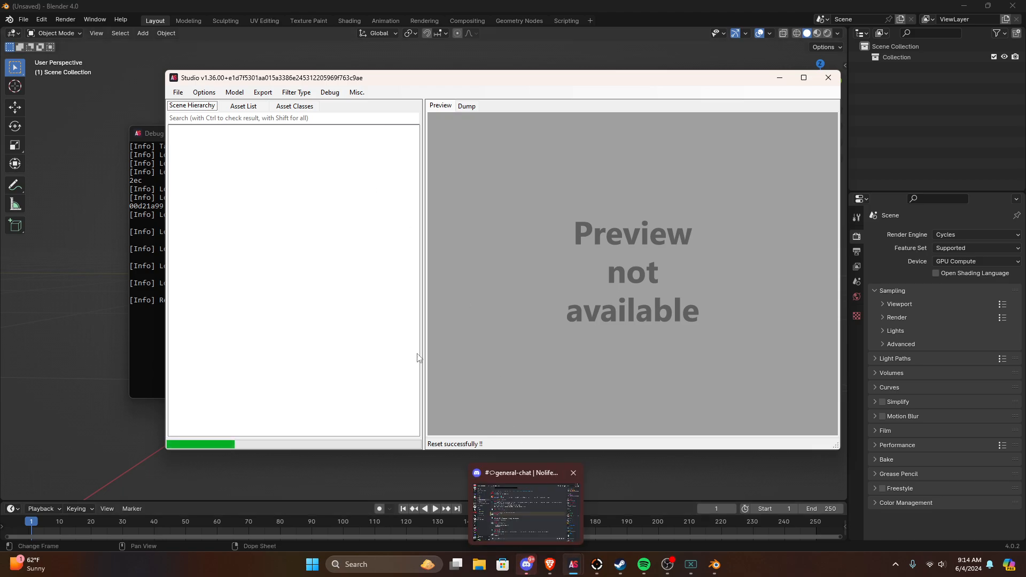
pyautogui.click(527, 565)
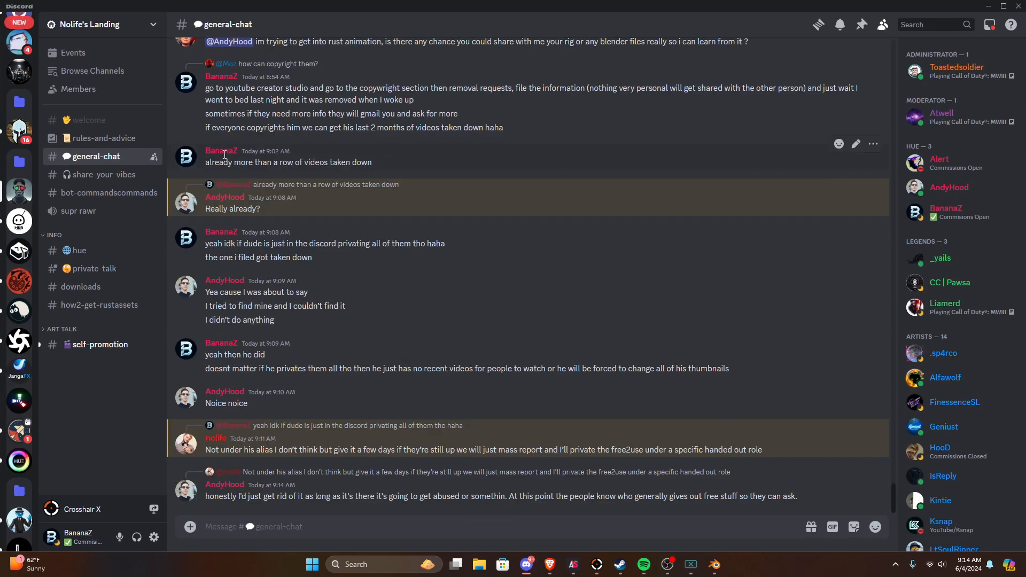
pyautogui.moveTo(274, 4); pyautogui.dragTo(0, 81)
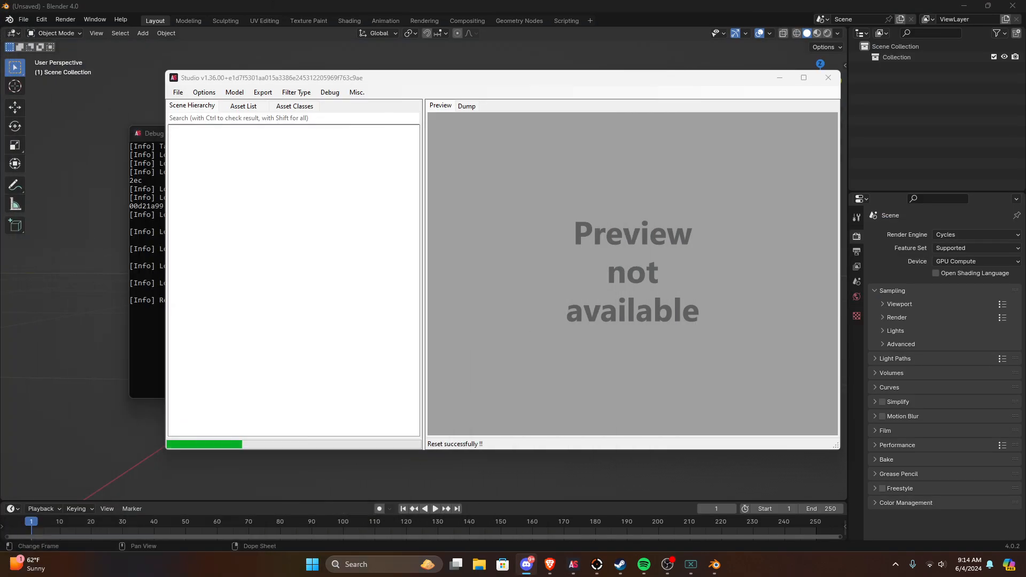
pyautogui.click(326, 256)
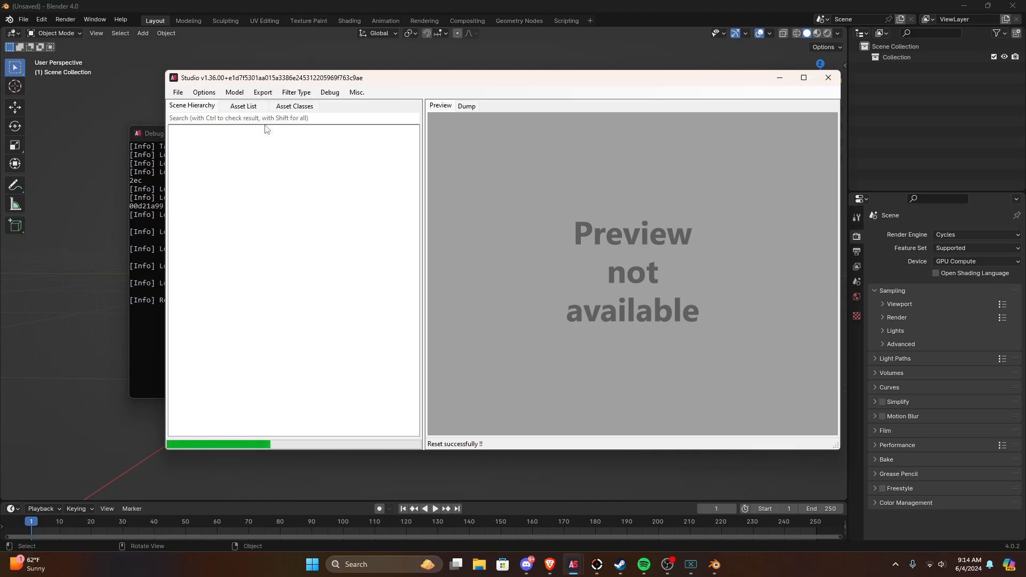
# Step: Move the debug console window higher behind the Studio window
pyautogui.click(178, 92)
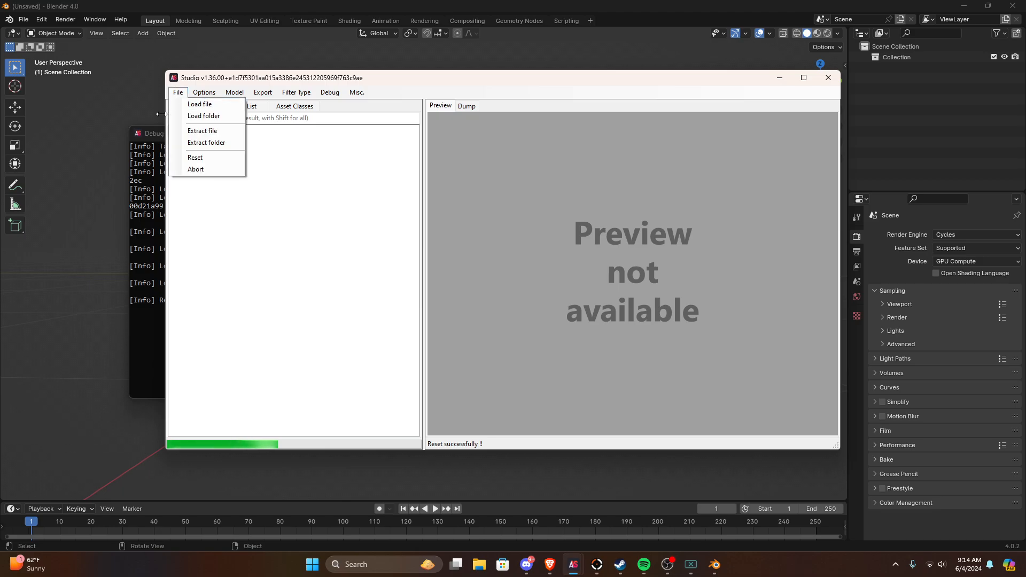
pyautogui.click(545, 300)
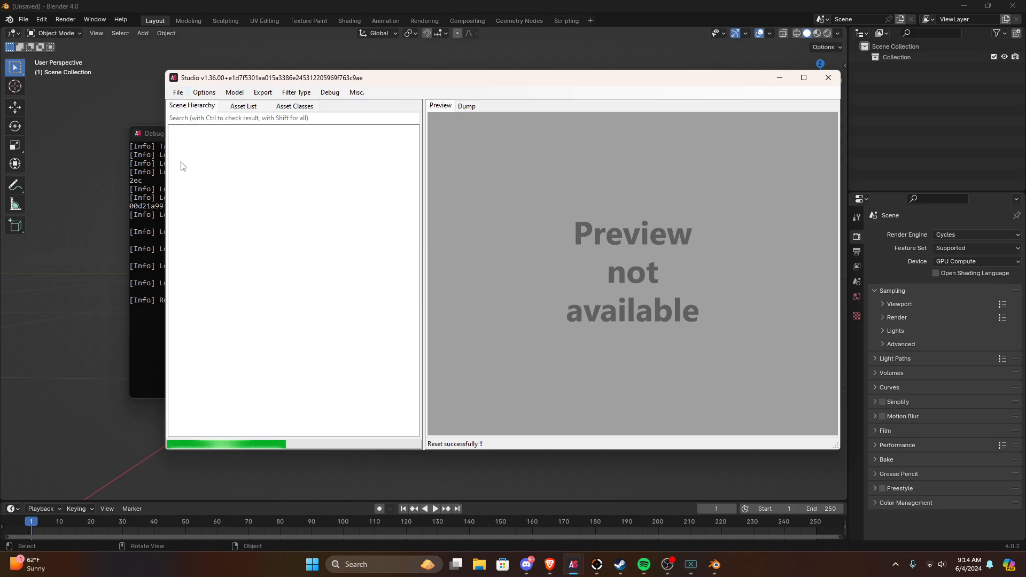
pyautogui.click(147, 136)
pyautogui.click(237, 100)
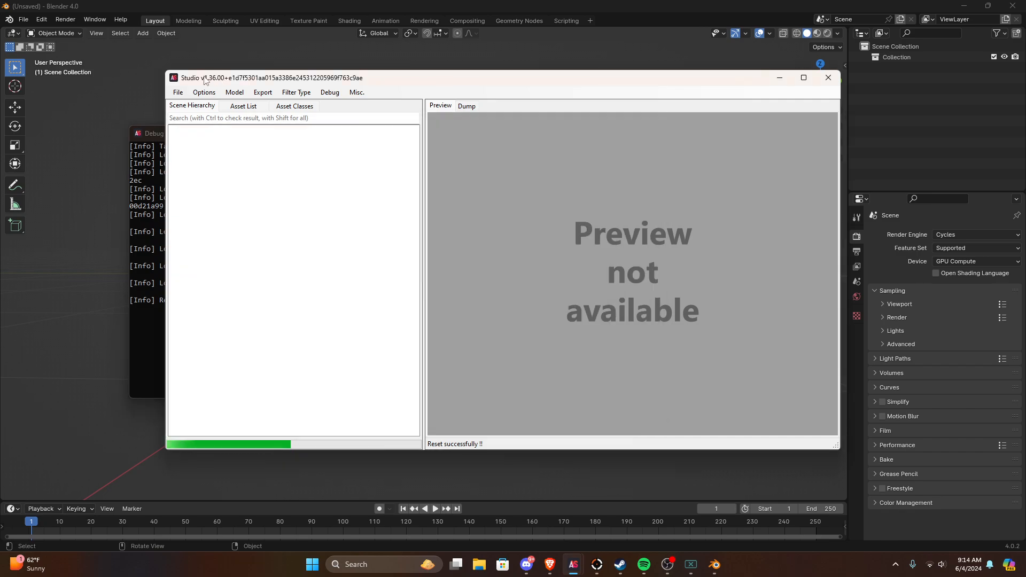
pyautogui.moveTo(147, 134); pyautogui.dragTo(142, 94)
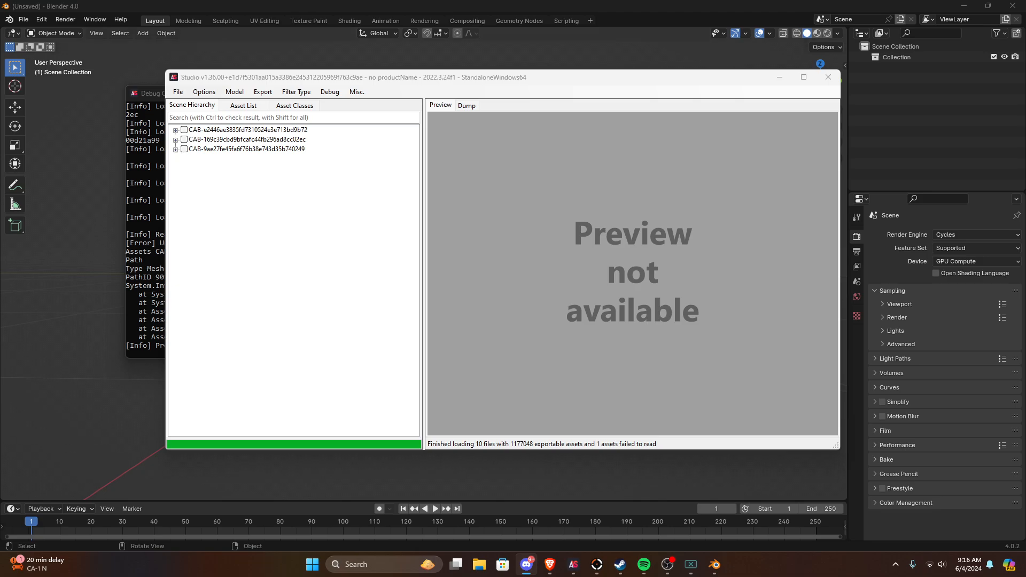
# Step: Bring Discord back on screen, review the Rust Tools add-on posts in HUE 3D's rust-tools channel, and return to AssetStudio
pyautogui.moveTo(0, 235); pyautogui.dragTo(214, 1)
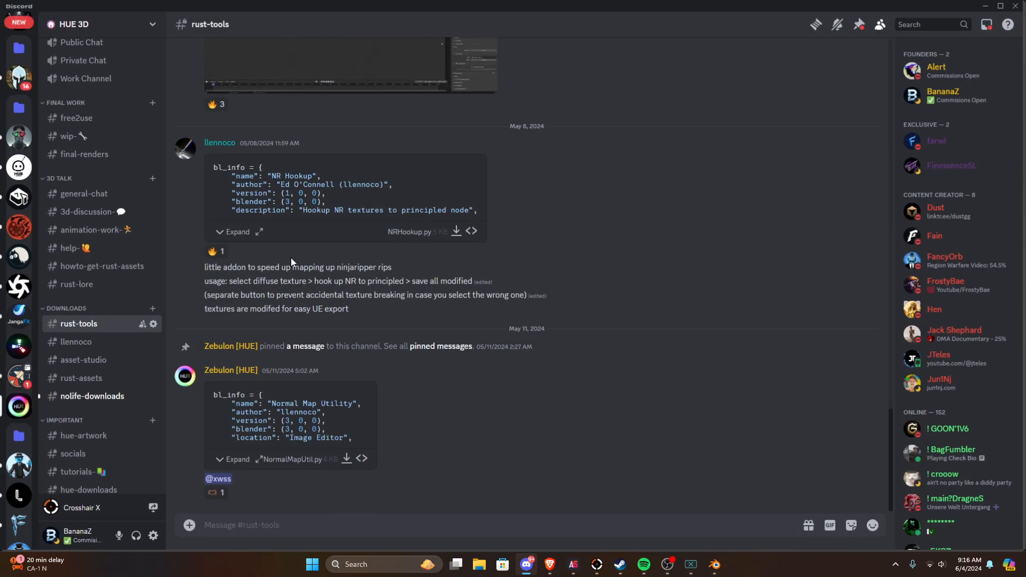
pyautogui.scroll(7, 291, 258)
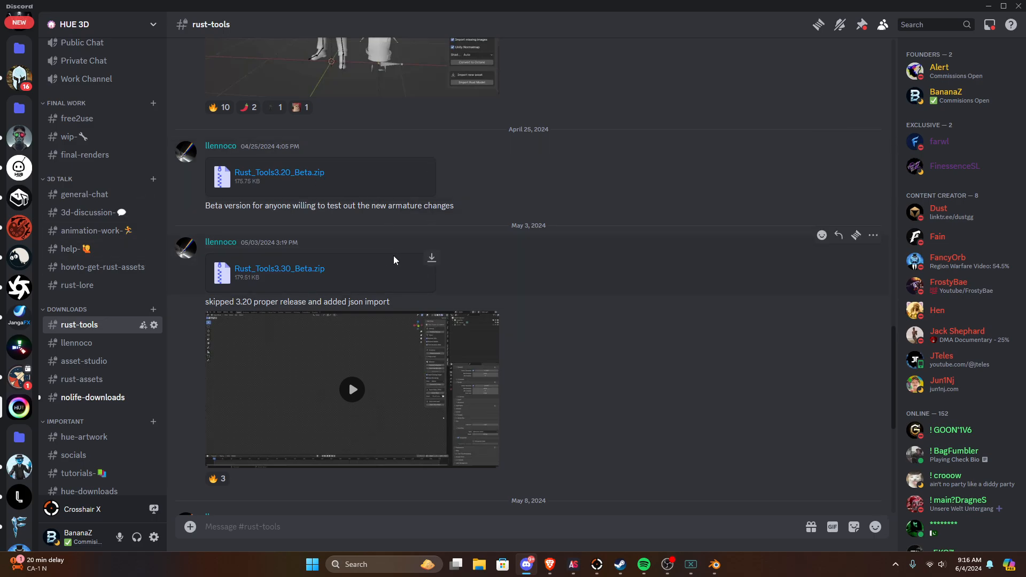
pyautogui.scroll(-3, 395, 260)
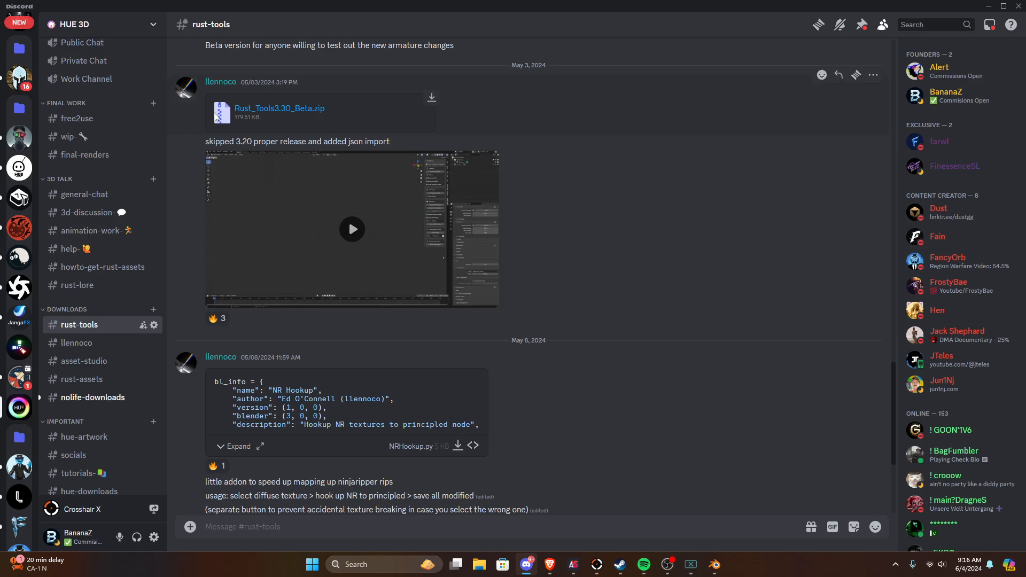
pyautogui.moveTo(160, 8); pyautogui.dragTo(0, 102)
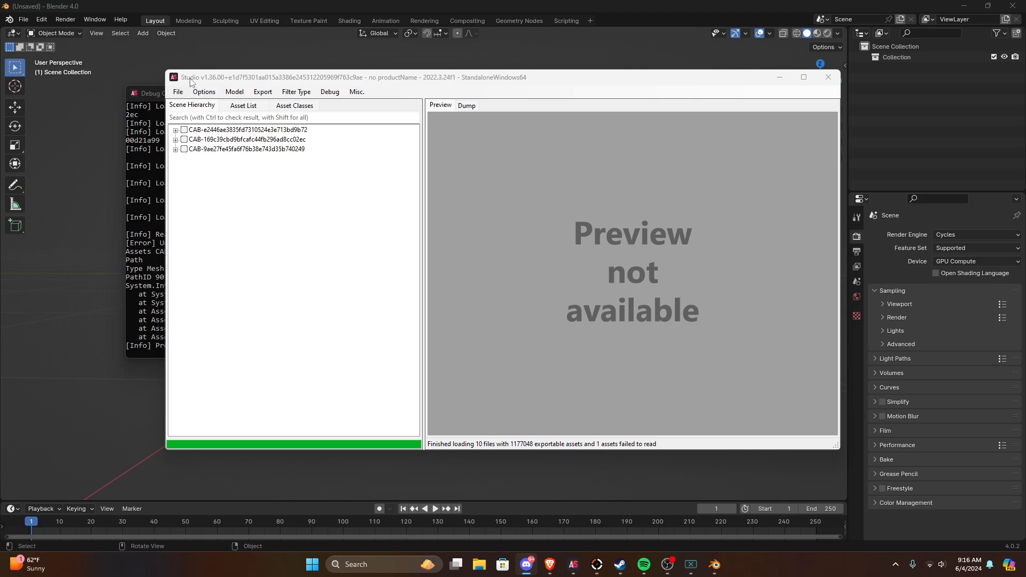
pyautogui.click(194, 82)
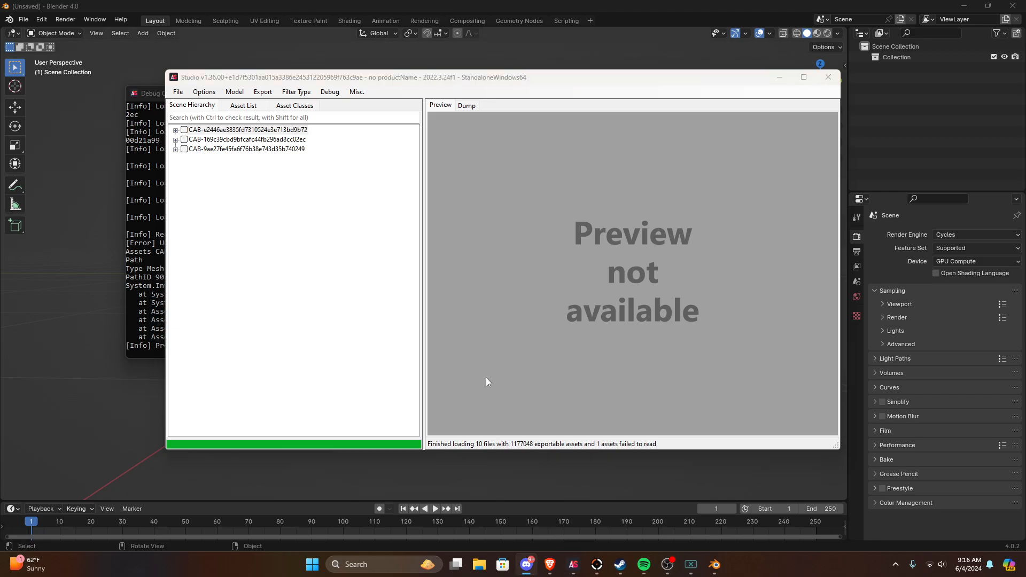
# Step: Switch to Blender, show the 3D viewport's sidebar, and display the Rust Tools add-on's controls
pyautogui.click(731, 64)
pyautogui.press('n')
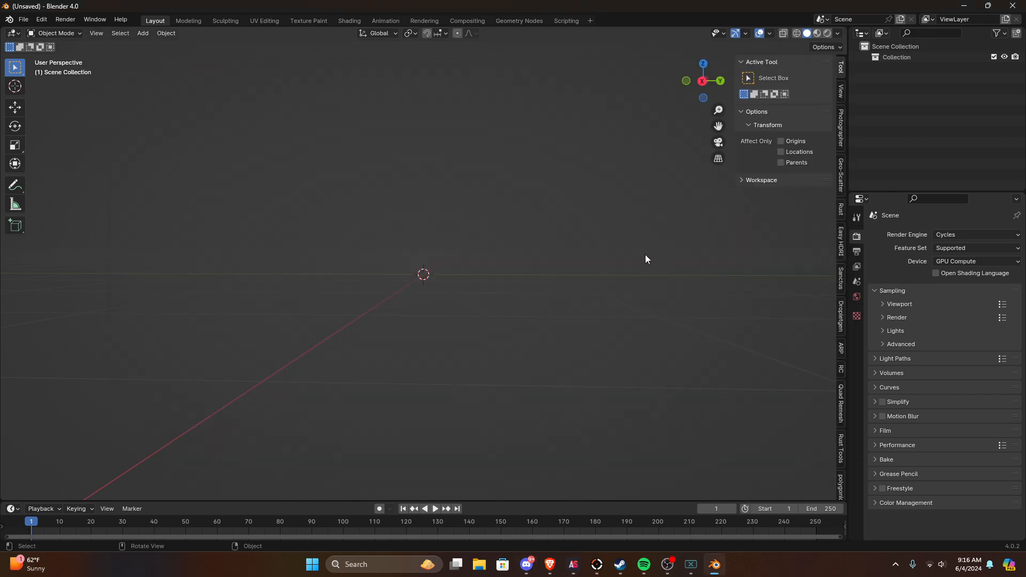
pyautogui.click(842, 213)
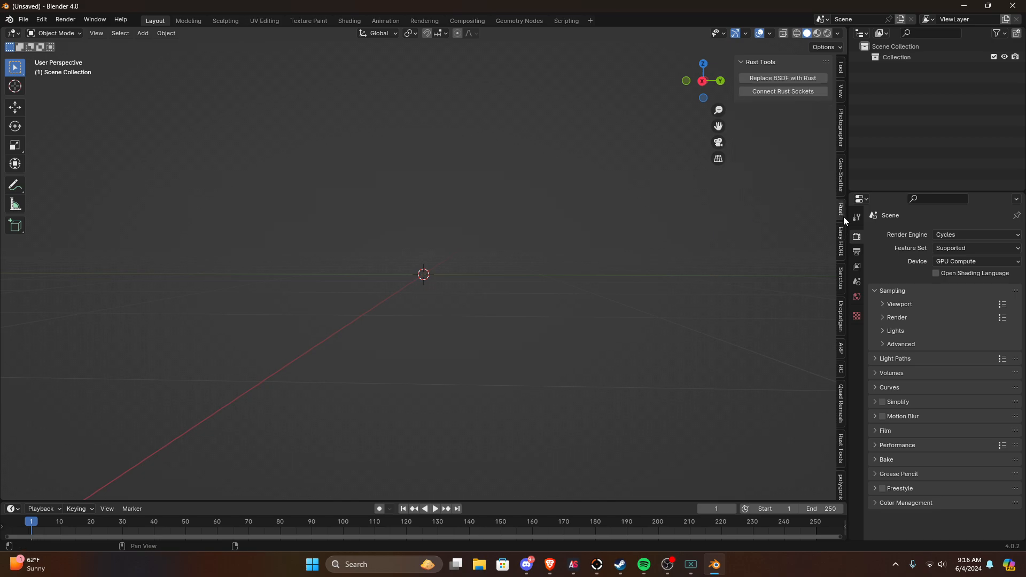
pyautogui.click(843, 449)
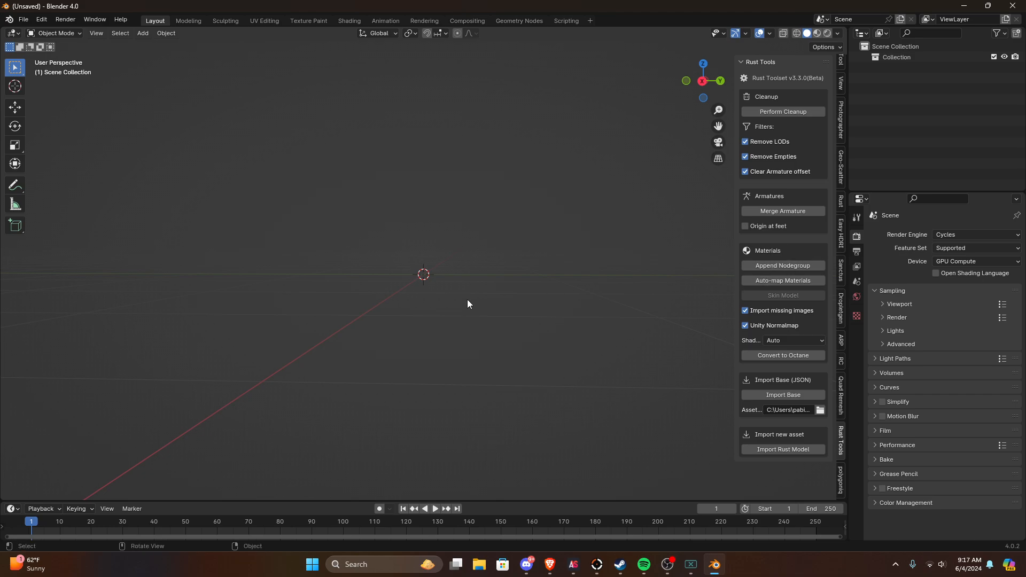
# Step: Add a cube mesh at the 3D cursor in the empty scene
pyautogui.moveTo(388, 294); pyautogui.dragTo(472, 332, button='middle')
pyautogui.hotkey('shift', 'a')
pyautogui.moveTo(377, 262)
pyautogui.click(441, 275)
pyautogui.scroll(-2, 473, 332)
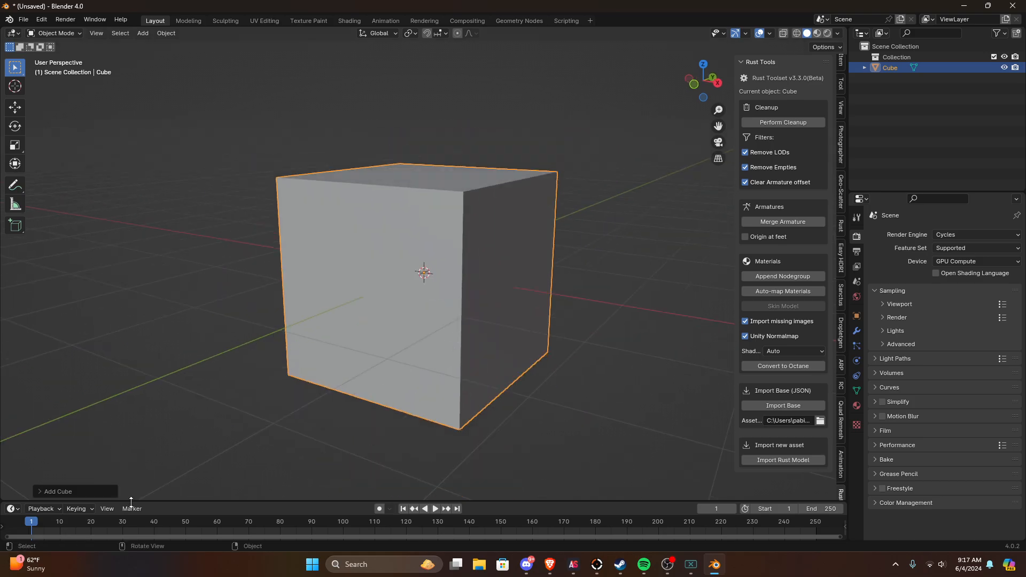
# Step: Enlarge the timeline area to reach about mid-viewport height and turn it into a Shader Editor
pyautogui.moveTo(131, 503); pyautogui.dragTo(131, 348)
pyautogui.click(12, 356)
pyautogui.click(34, 446)
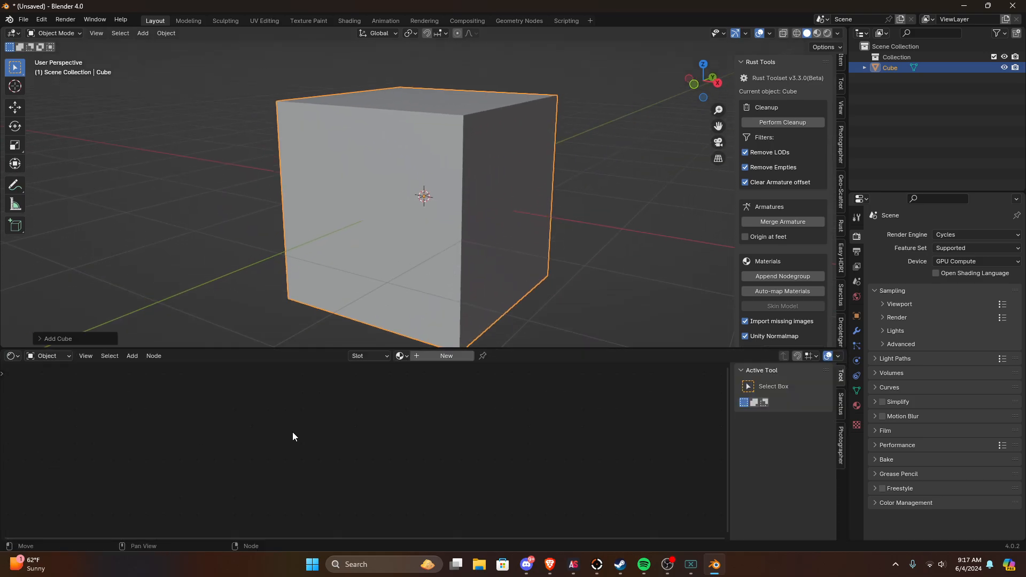
# Step: Create a new material for the cube and bring its Principled BSDF node into view
pyautogui.click(419, 357)
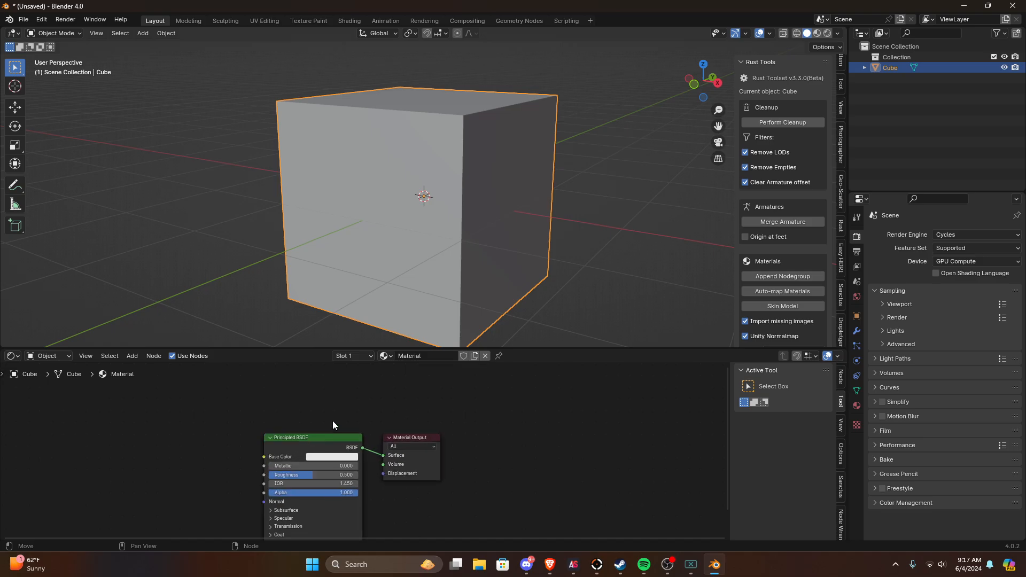
pyautogui.scroll(1, 439, 409)
pyautogui.moveTo(323, 439); pyautogui.dragTo(408, 405, button='middle')
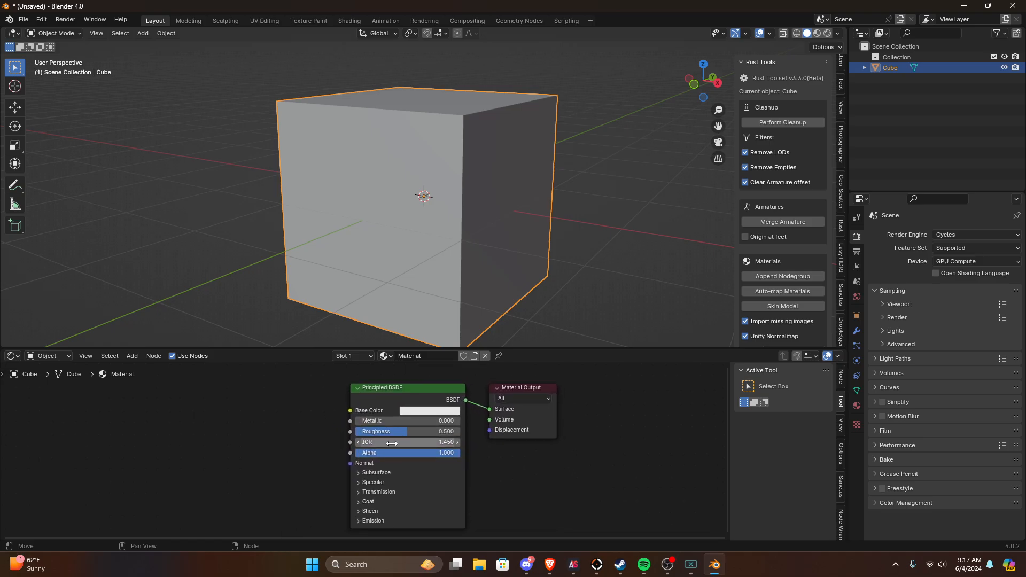
pyautogui.moveTo(364, 464); pyautogui.dragTo(405, 432, button='middle')
pyautogui.moveTo(391, 432); pyautogui.dragTo(309, 476)
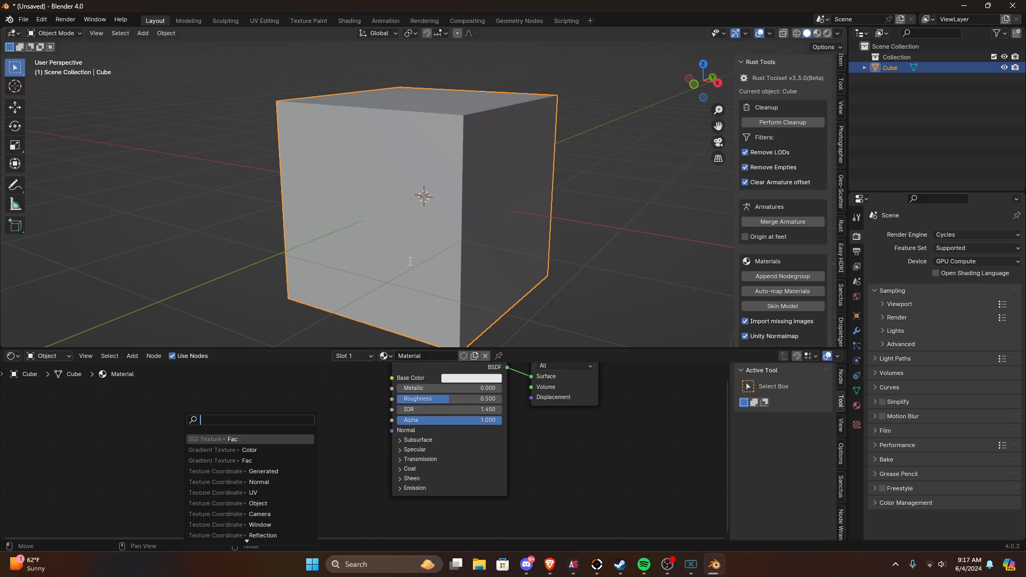
pyautogui.scroll(5, 450, 229)
pyautogui.scroll(-3, 424, 255)
pyautogui.moveTo(458, 245); pyautogui.dragTo(321, 207, button='middle')
pyautogui.scroll(4, 374, 250)
pyautogui.scroll(-3, 374, 250)
pyautogui.scroll(3, 364, 252)
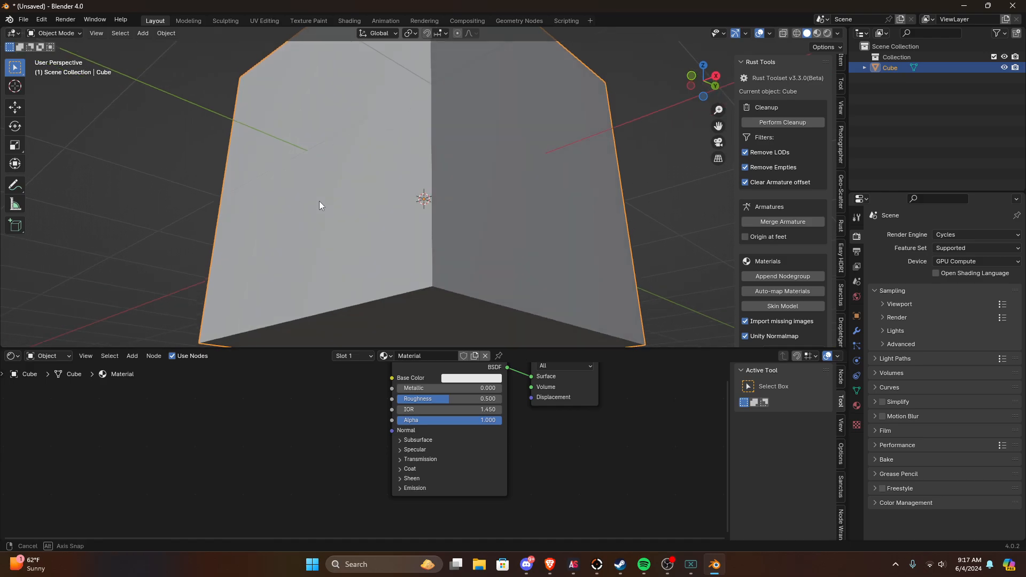
pyautogui.scroll(-3, 322, 203)
pyautogui.scroll(2, 333, 205)
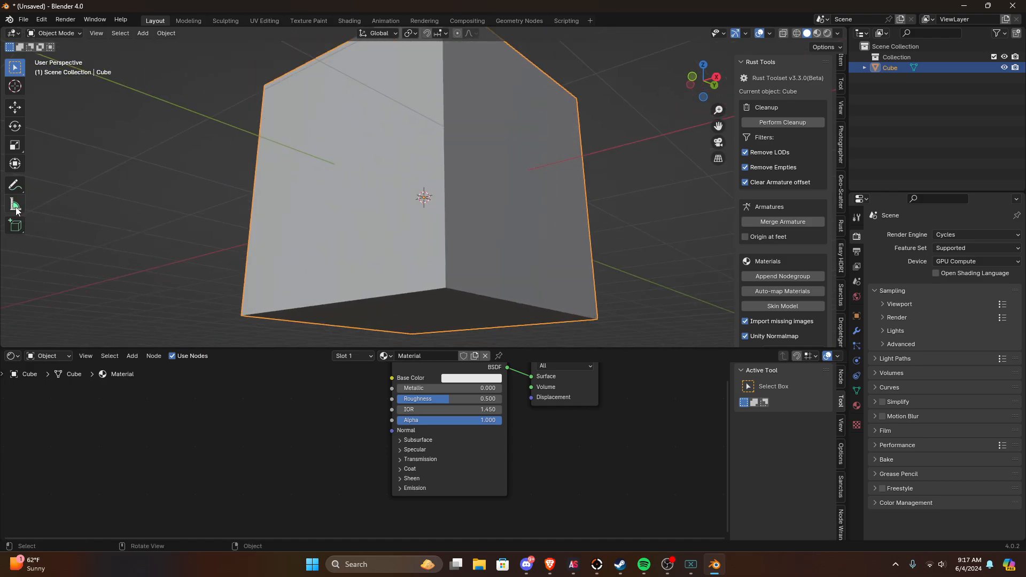
pyautogui.moveTo(52, 188); pyautogui.dragTo(393, 122, button='middle')
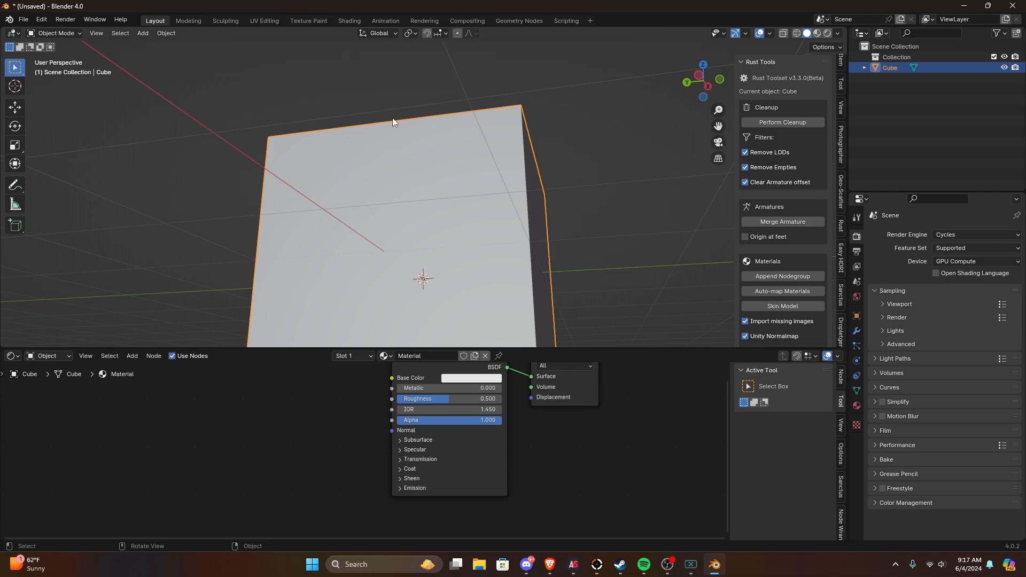
pyautogui.moveTo(404, 303); pyautogui.dragTo(419, 228, button='middle')
pyautogui.scroll(1, 414, 230)
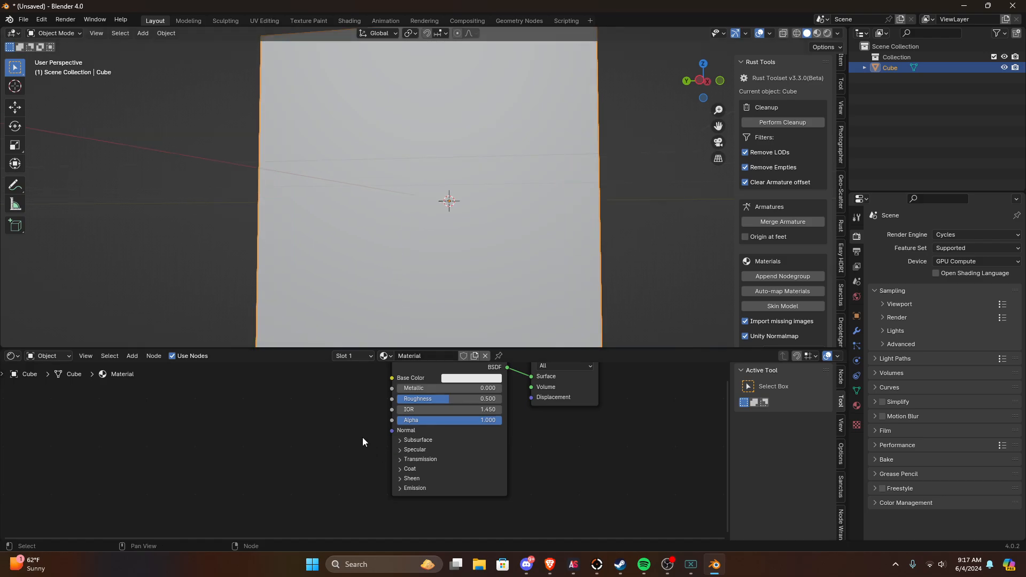
pyautogui.scroll(1, 349, 342)
pyautogui.moveTo(348, 340); pyautogui.dragTo(345, 249, button='middle')
pyautogui.scroll(-3, 335, 282)
pyautogui.scroll(1, 336, 282)
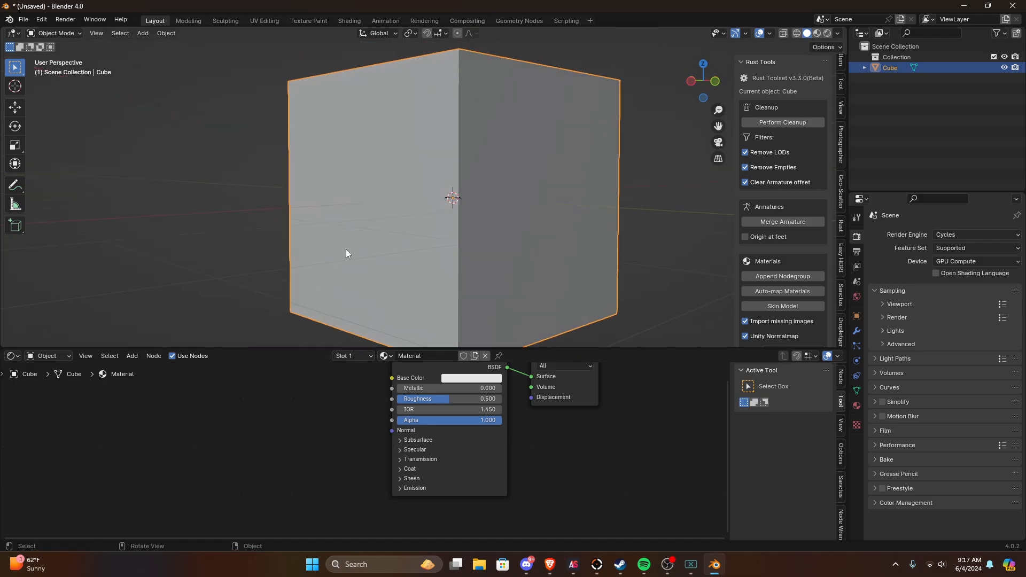
pyautogui.press('Tab')
pyautogui.rightClick(439, 216)
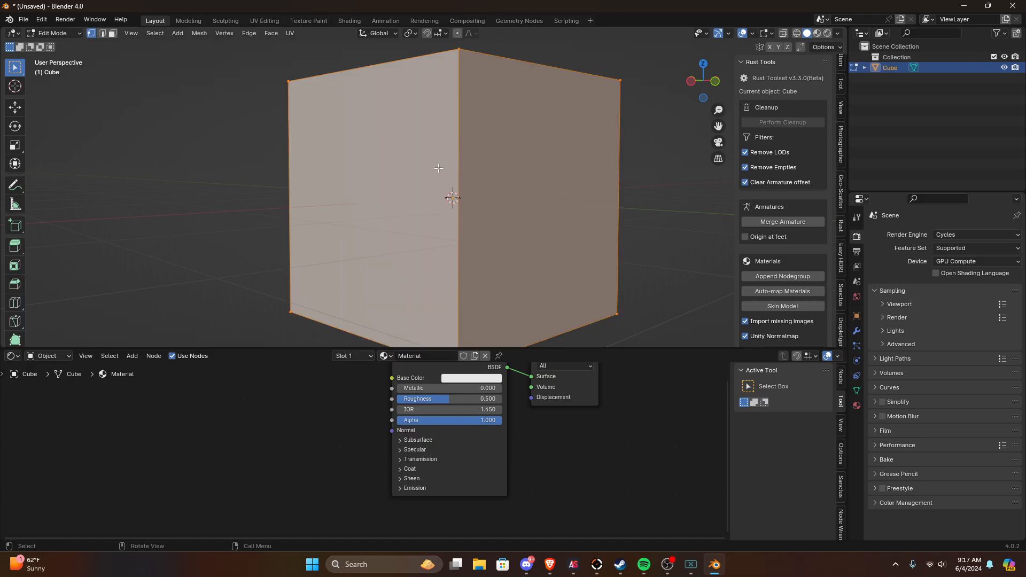
pyautogui.press('Tab')
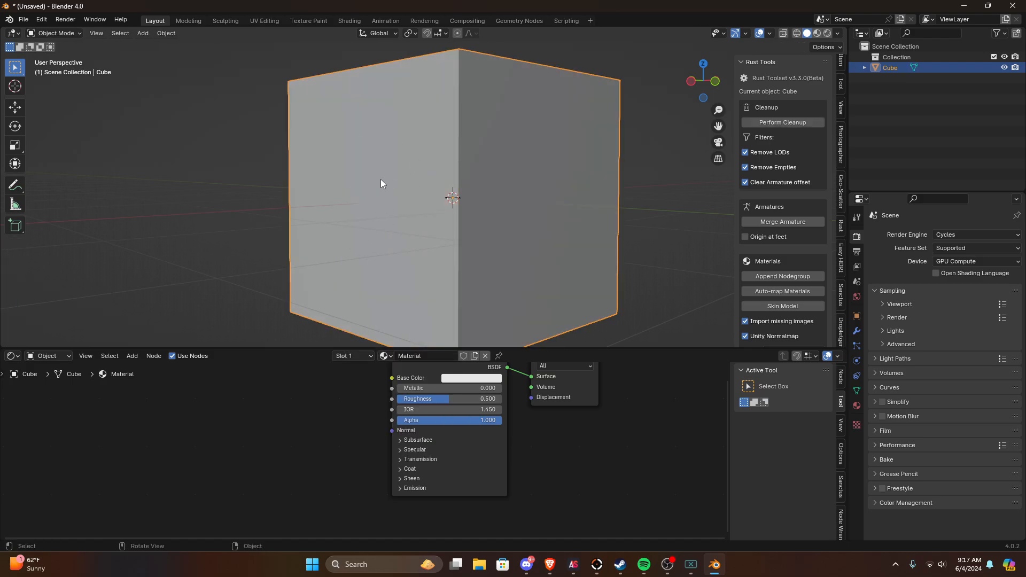
pyautogui.scroll(2, 448, 220)
pyautogui.moveTo(403, 213); pyautogui.dragTo(431, 210, button='middle')
pyautogui.scroll(-5, 468, 226)
pyautogui.scroll(4, 490, 235)
pyautogui.scroll(-1, 458, 245)
pyautogui.scroll(-2, 457, 245)
pyautogui.scroll(1, 436, 203)
pyautogui.scroll(-5, 364, 223)
pyautogui.click(554, 203)
pyautogui.moveTo(527, 203); pyautogui.dragTo(406, 207, button='middle')
pyautogui.scroll(4, 434, 197)
pyautogui.scroll(5, 439, 192)
pyautogui.scroll(-5, 444, 187)
pyautogui.click(406, 208)
pyautogui.scroll(-4, 393, 209)
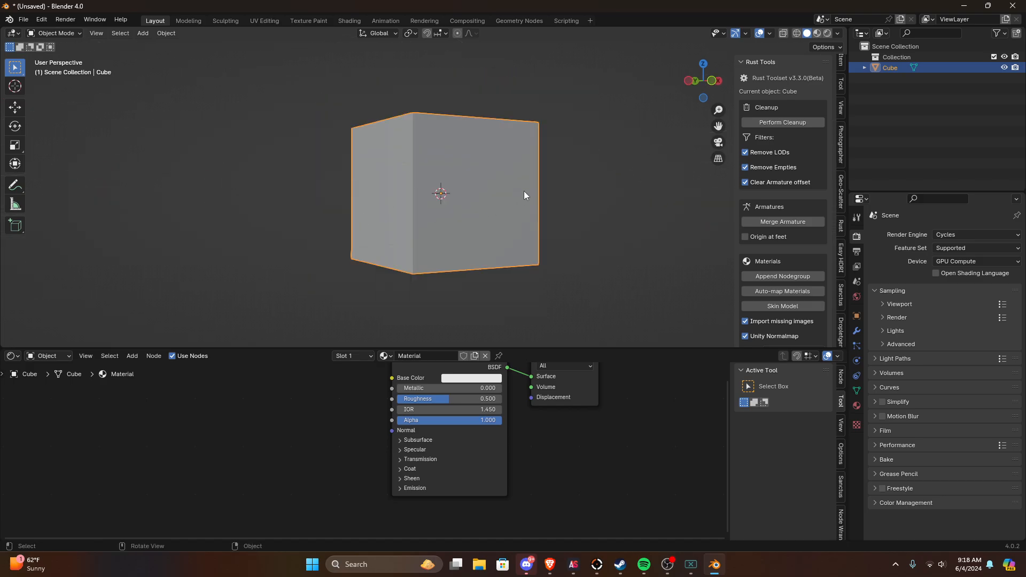
pyautogui.click(584, 182)
pyautogui.moveTo(584, 181); pyautogui.dragTo(417, 236, button='middle')
pyautogui.scroll(3, 455, 213)
pyautogui.click(488, 207)
pyautogui.scroll(2, 503, 198)
pyautogui.scroll(-3, 521, 186)
pyautogui.scroll(5, 580, 184)
pyautogui.scroll(-5, 417, 211)
pyautogui.moveTo(473, 182); pyautogui.dragTo(556, 155, button='middle')
pyautogui.click(556, 155)
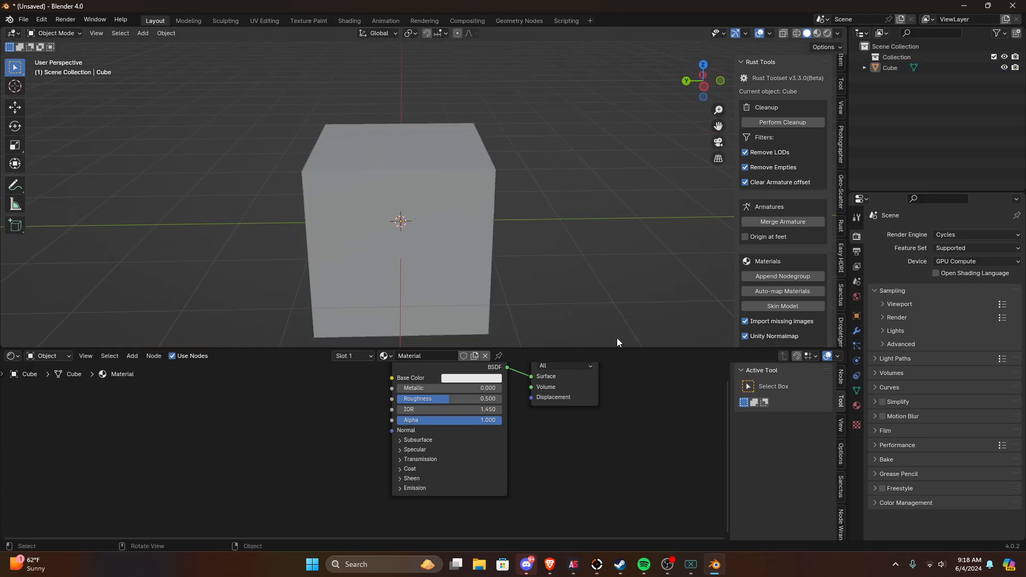
pyautogui.moveTo(714, 567)
pyautogui.moveTo(561, 250); pyautogui.dragTo(490, 261, button='middle')
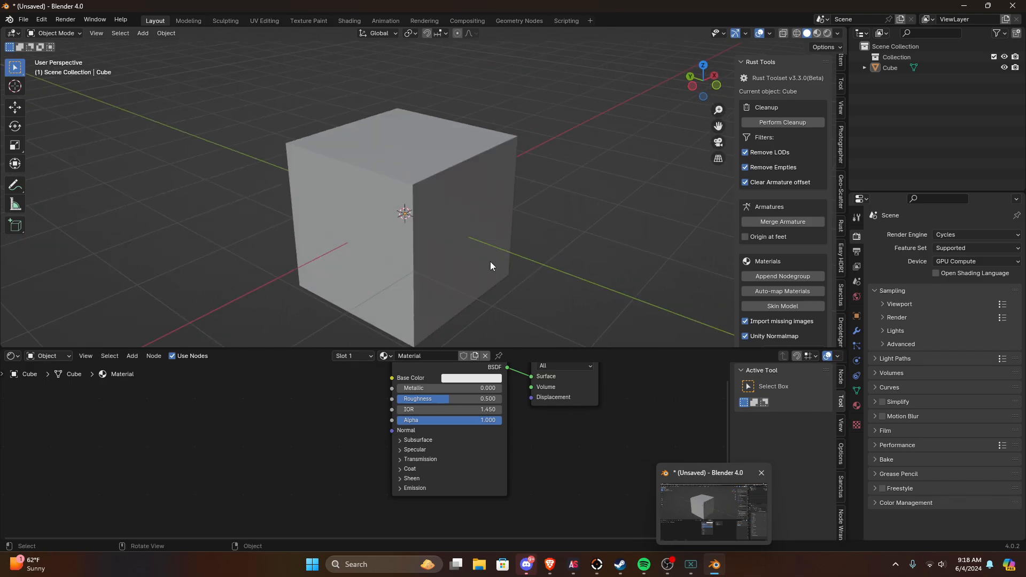
pyautogui.click(427, 252)
pyautogui.scroll(2, 416, 248)
pyautogui.scroll(-5, 416, 248)
pyautogui.moveTo(416, 248); pyautogui.dragTo(454, 246, button='middle')
pyautogui.scroll(4, 407, 256)
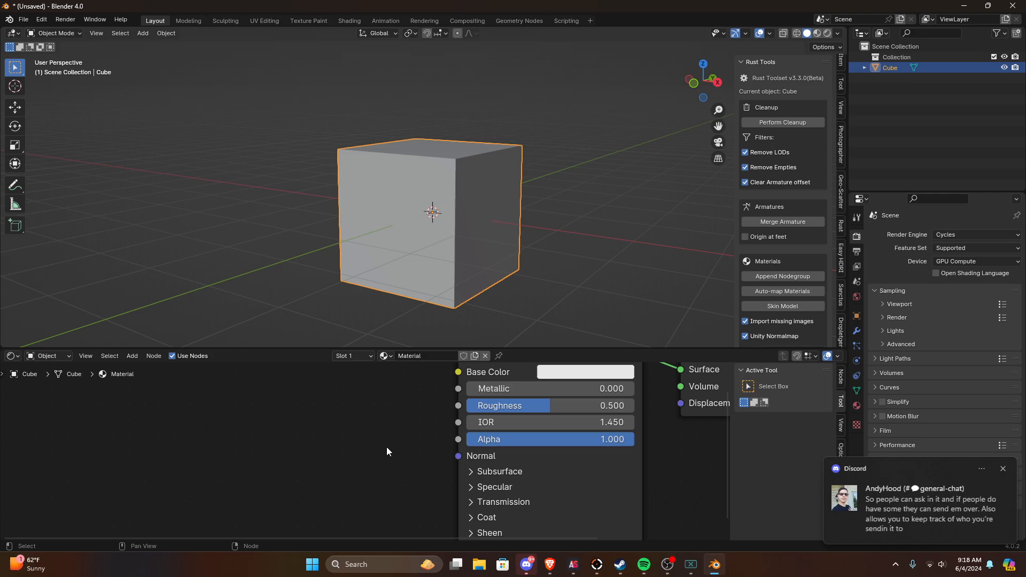
pyautogui.press('Home')
# Step: Switch to AssetStudio, show the asset list, and filter it to Material assets
pyautogui.moveTo(571, 571)
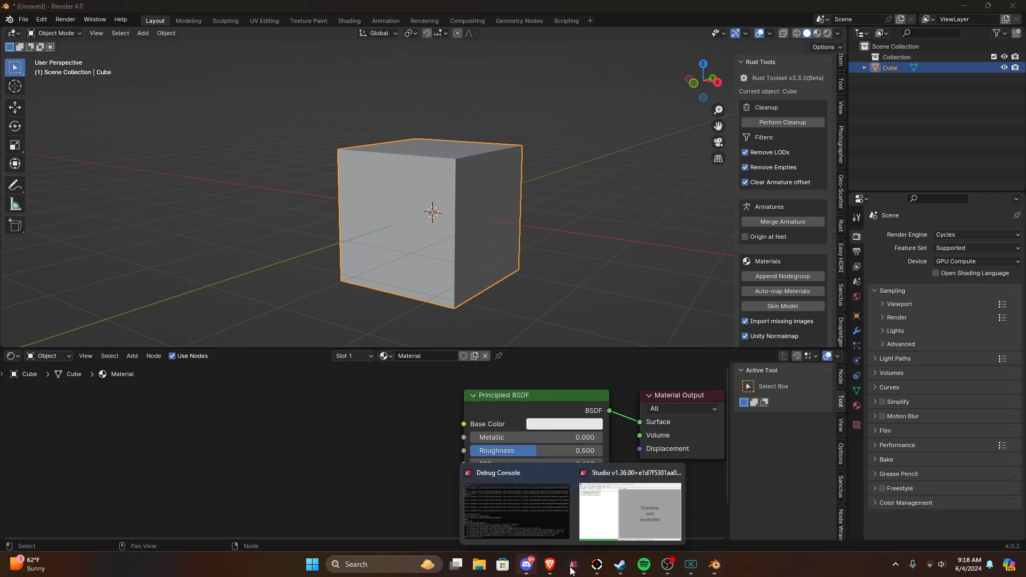
pyautogui.click(604, 516)
pyautogui.click(236, 107)
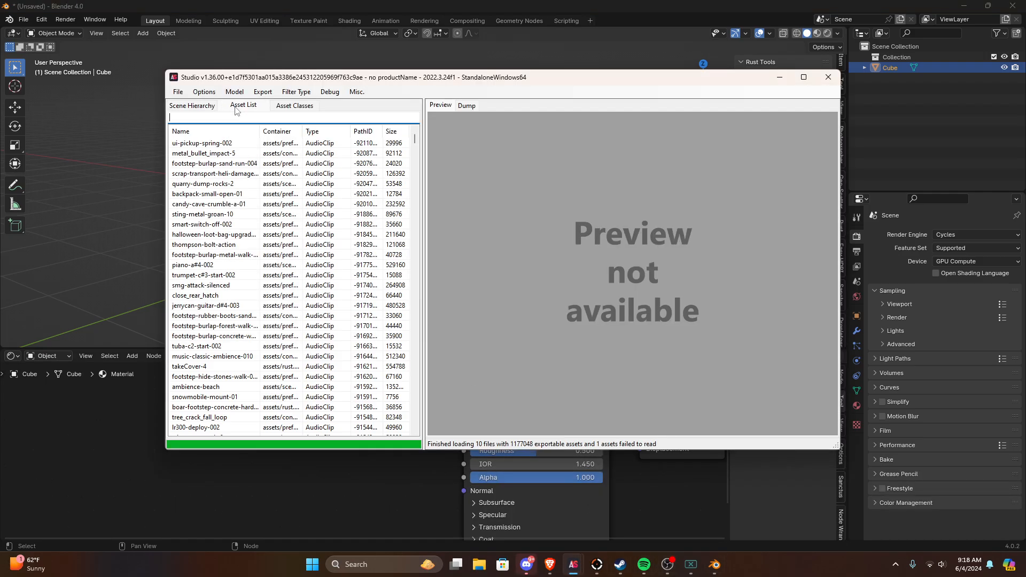
pyautogui.click(312, 93)
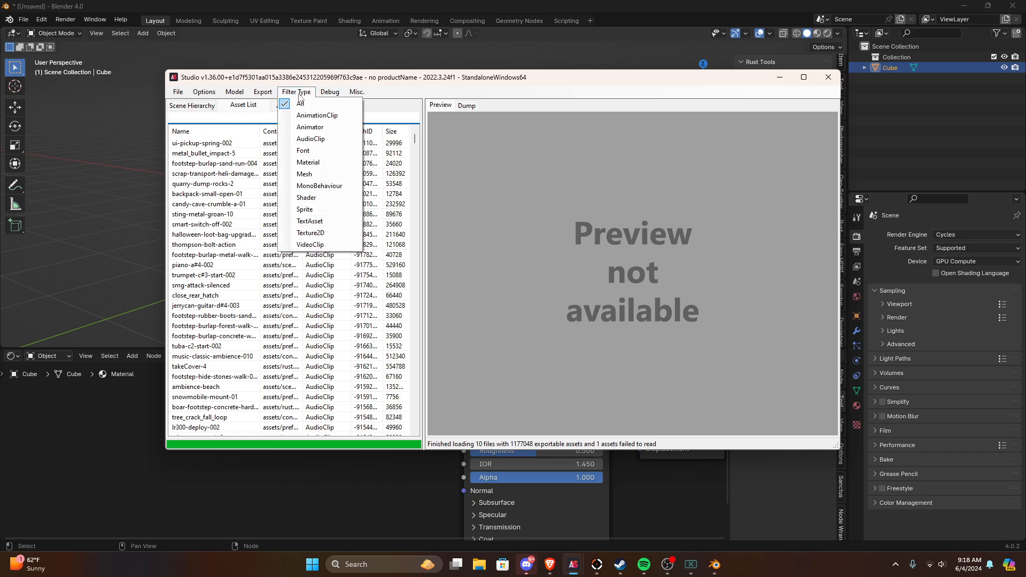
pyautogui.click(313, 163)
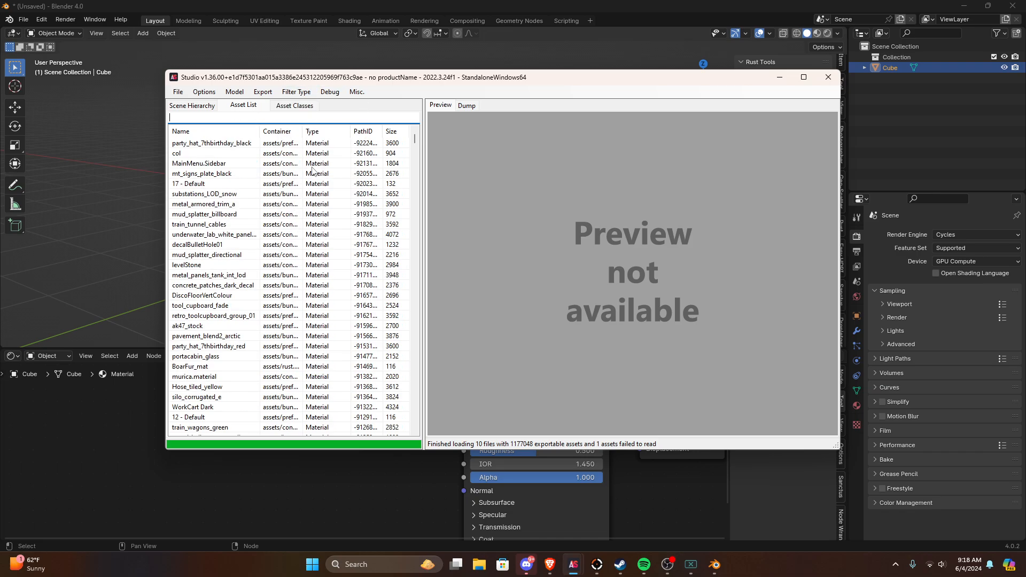
# Step: Search the scene hierarchy for "Playermodel" and expand the PlayerModel entry below industrial_bld_f_grey Variant
pyautogui.click(199, 106)
pyautogui.click(250, 107)
pyautogui.click(191, 106)
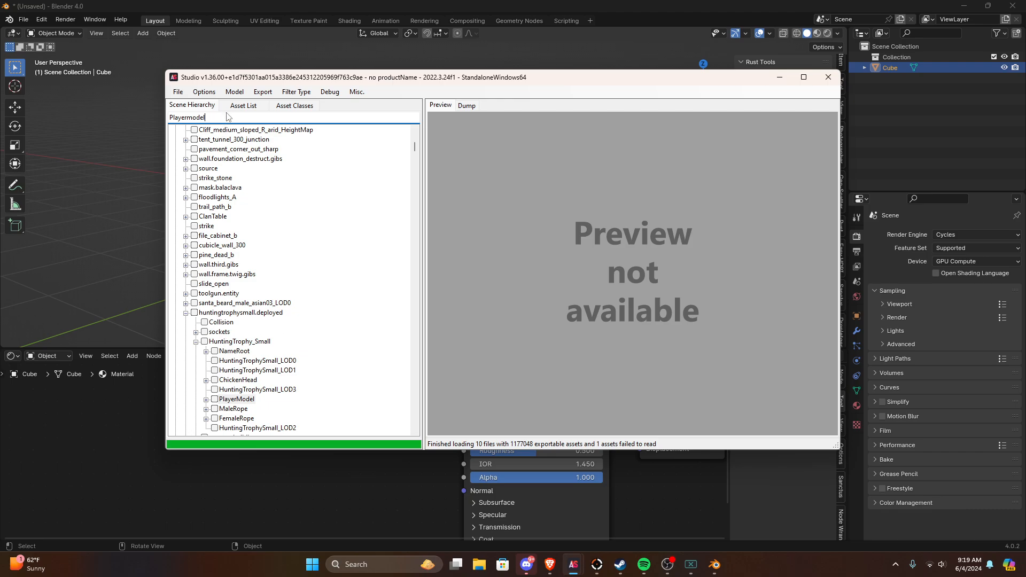
pyautogui.press('Return')
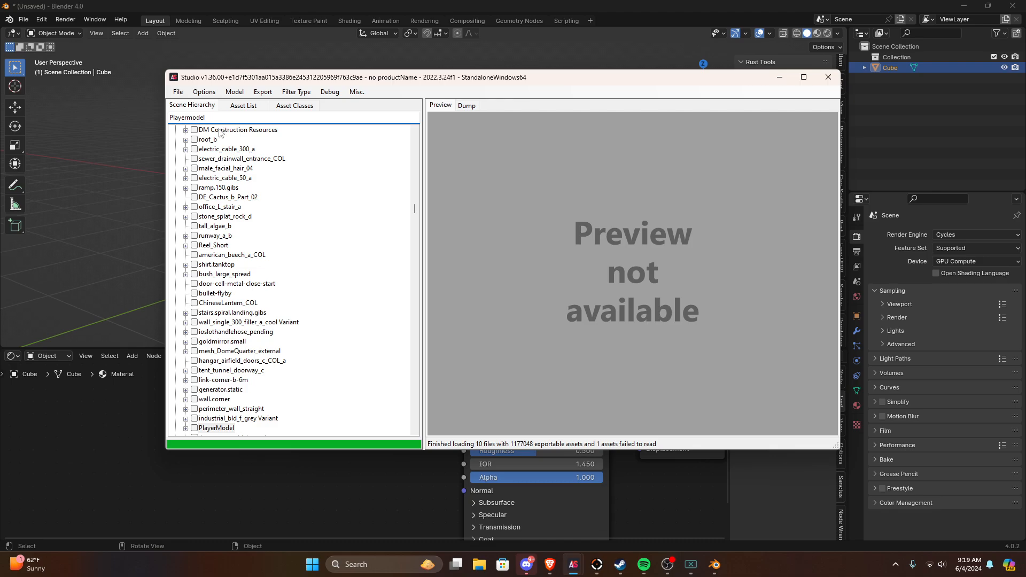
pyautogui.scroll(-1, 208, 427)
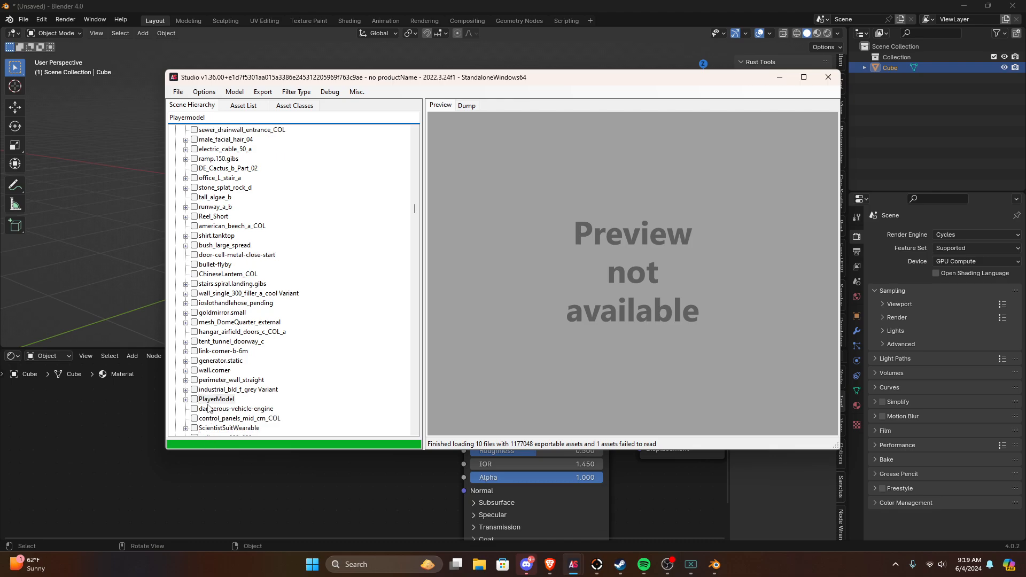
pyautogui.doubleClick(197, 401)
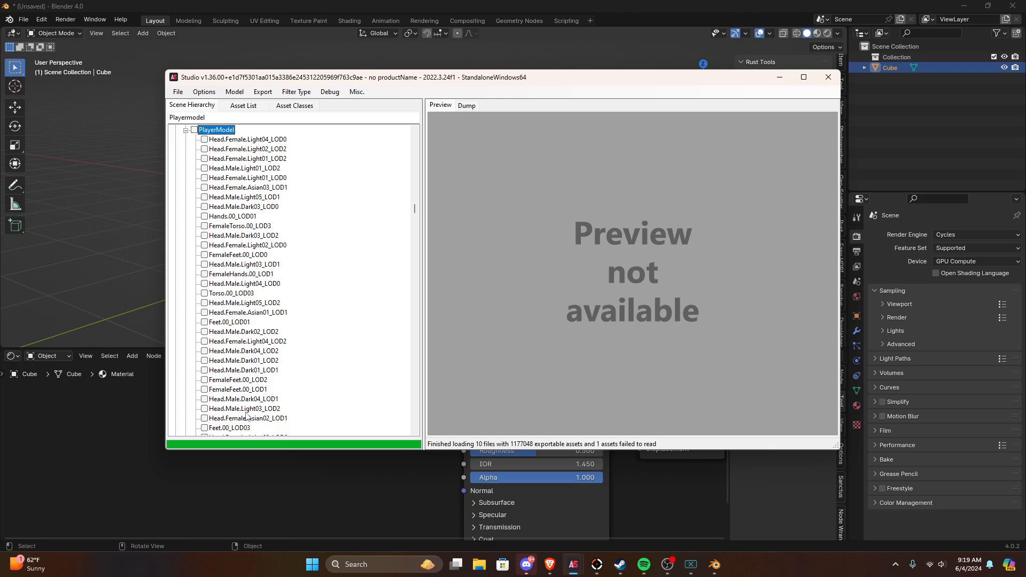
# Step: Look through the body parts listed under PlayerModel, collapse the entry, and return to Blender
pyautogui.scroll(-10, 247, 417)
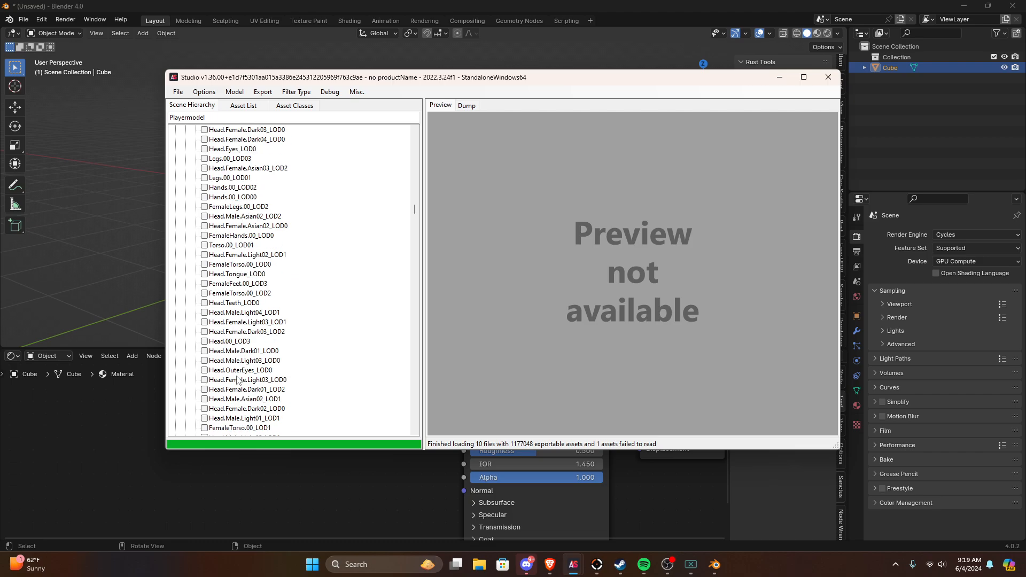
pyautogui.scroll(-10, 237, 381)
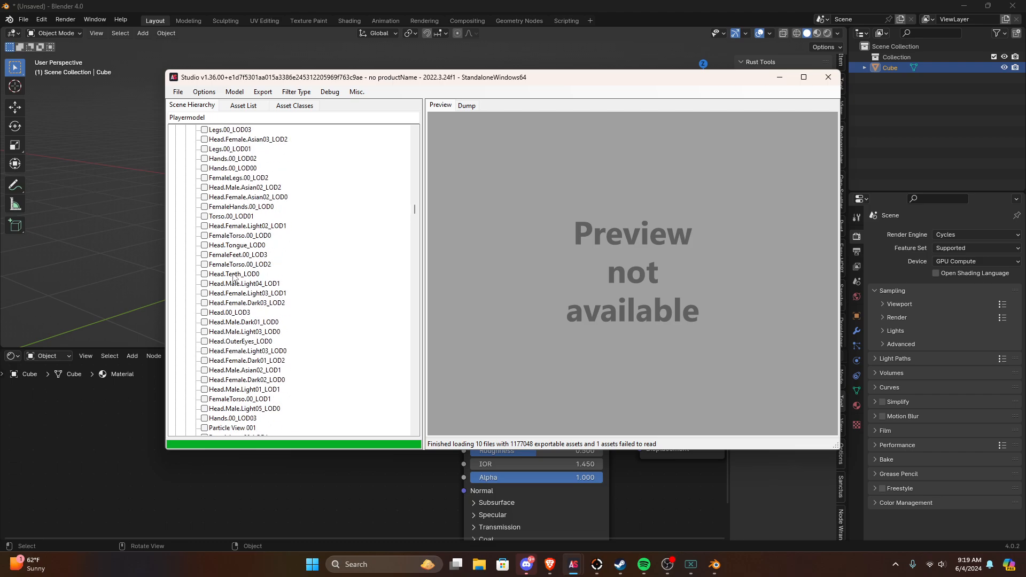
pyautogui.scroll(15, 234, 277)
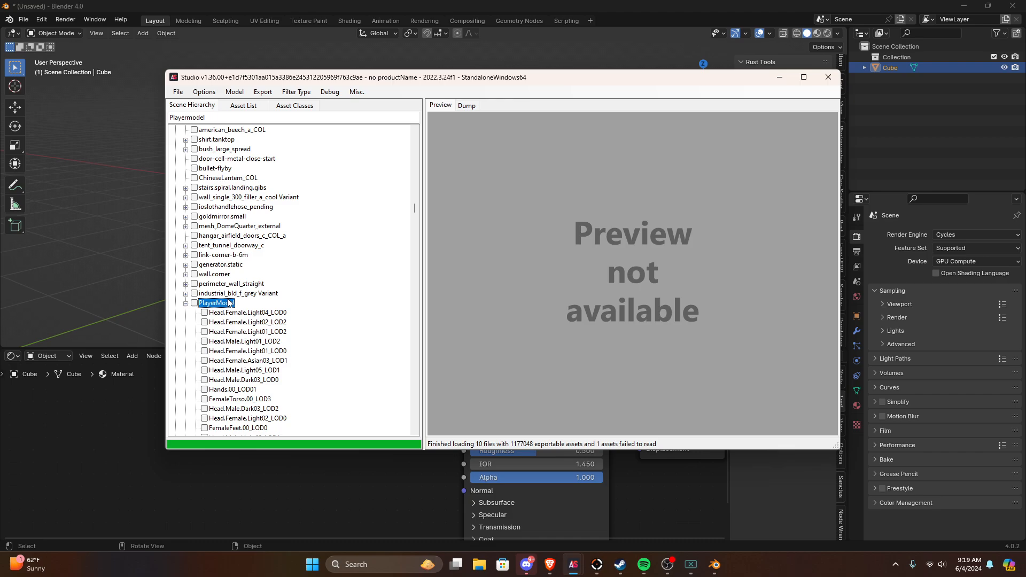
pyautogui.click(186, 304)
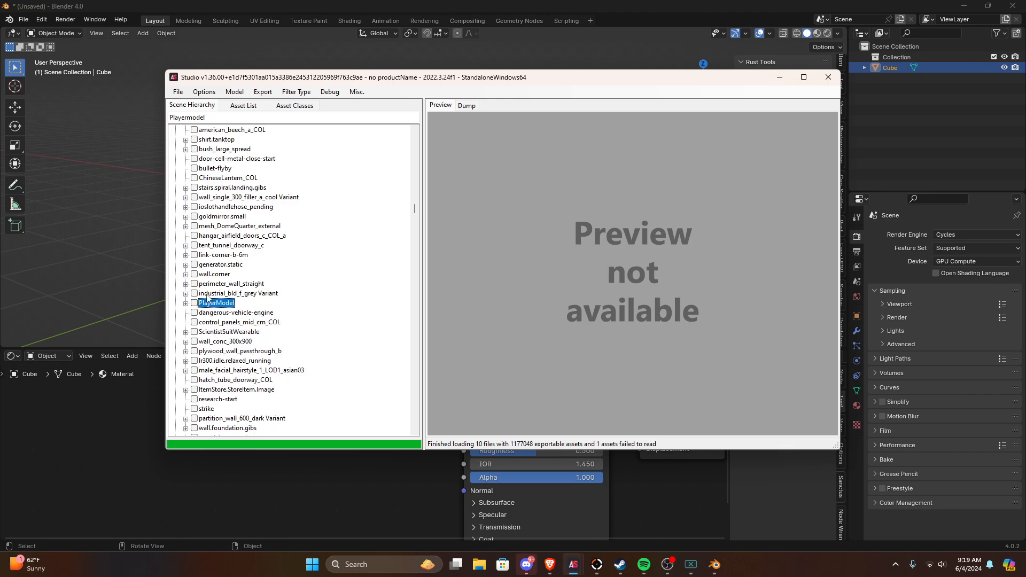
pyautogui.click(96, 426)
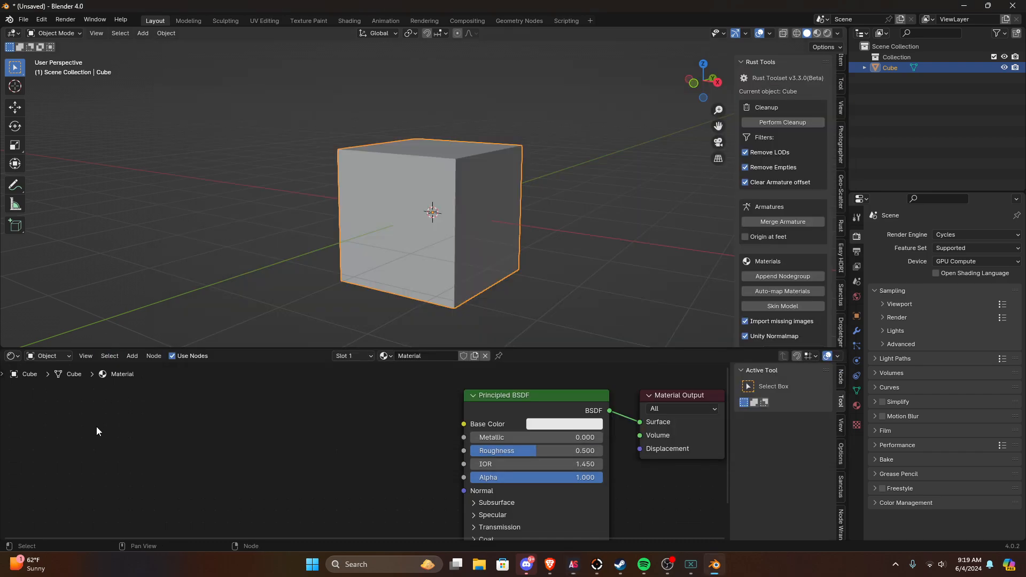
pyautogui.scroll(-1, 484, 200)
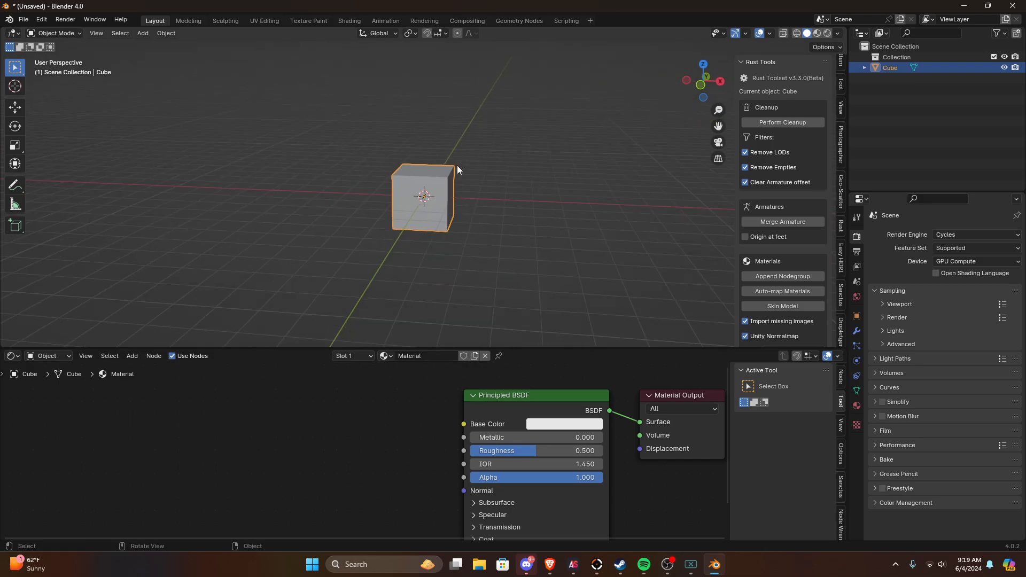
pyautogui.scroll(5, 383, 143)
pyautogui.moveTo(384, 143); pyautogui.dragTo(329, 159, button='middle')
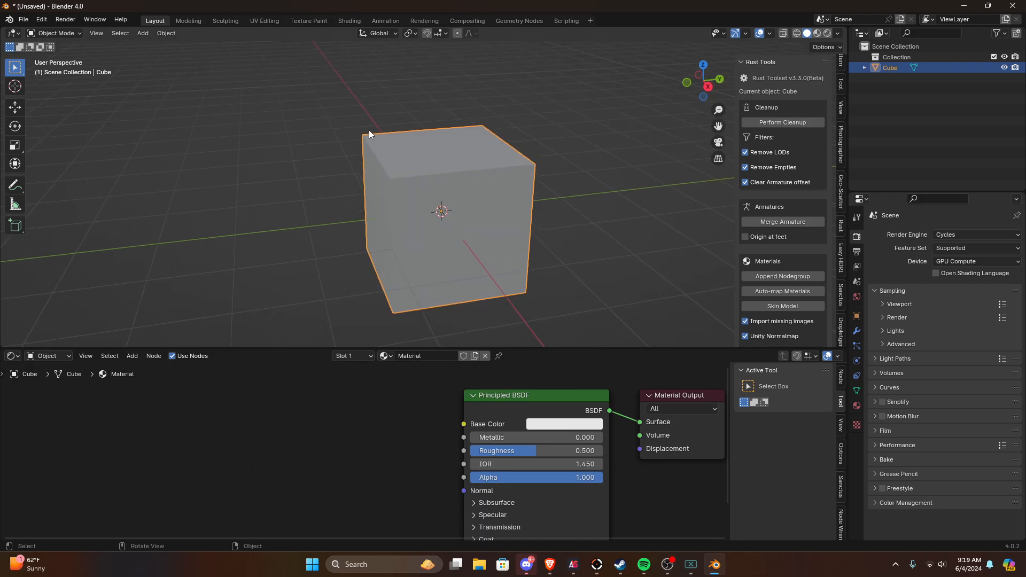
pyautogui.moveTo(371, 127); pyautogui.dragTo(449, 133, button='middle')
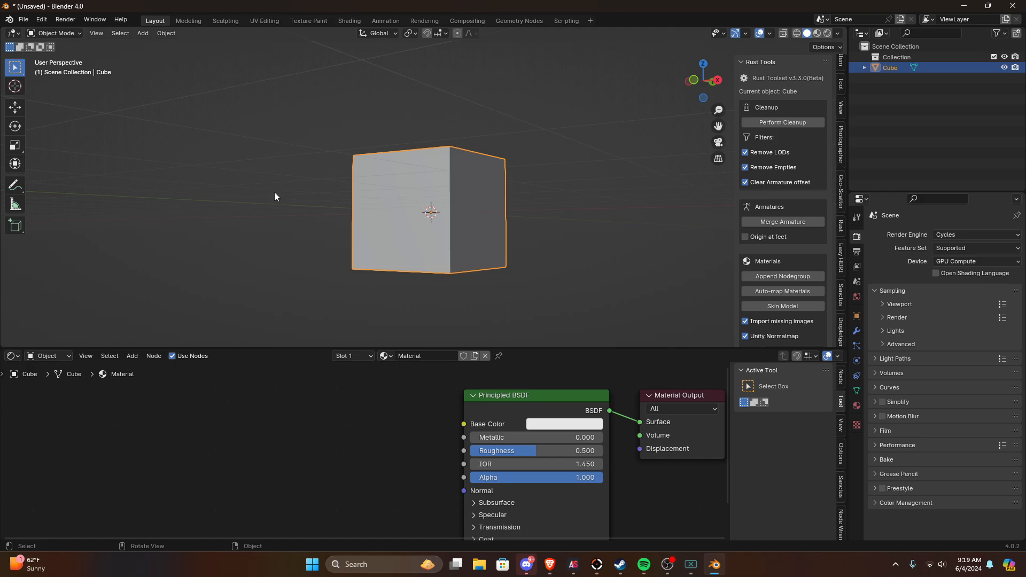
pyautogui.moveTo(330, 178); pyautogui.dragTo(284, 186, button='middle')
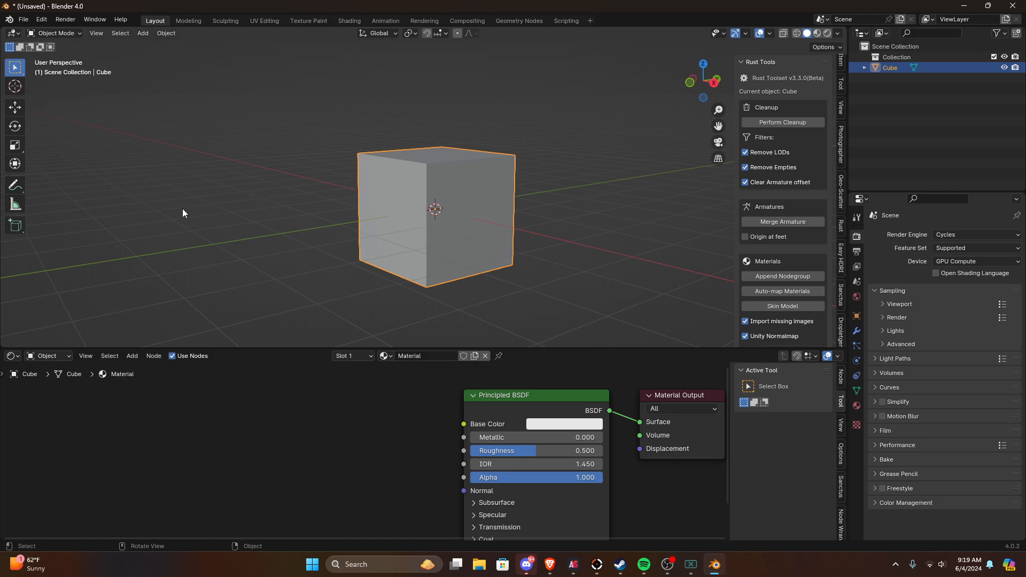
pyautogui.moveTo(321, 215); pyautogui.dragTo(284, 237, button='middle')
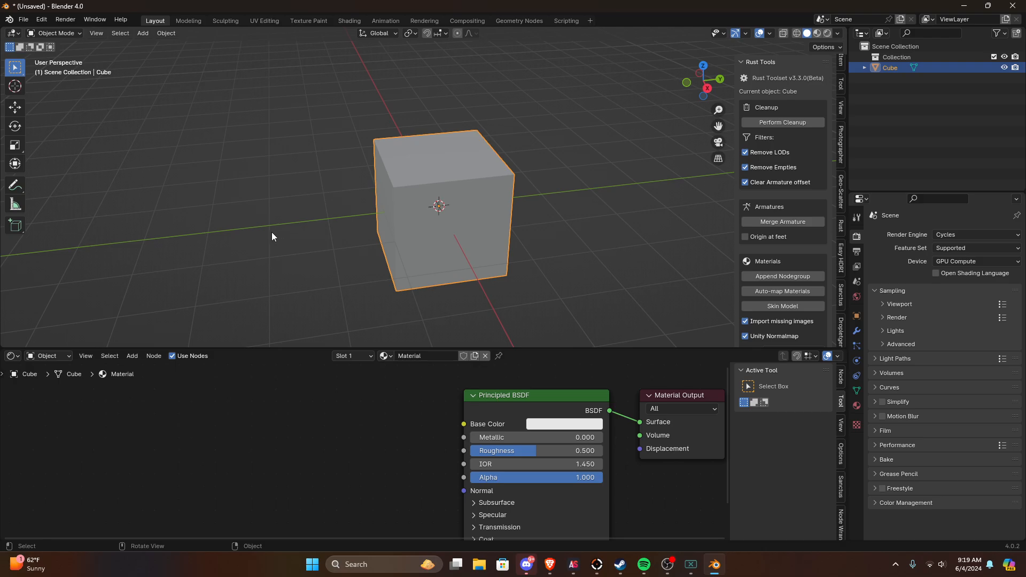
pyautogui.moveTo(367, 319); pyautogui.dragTo(468, 220, button='middle')
pyautogui.scroll(-2, 348, 255)
pyautogui.scroll(4, 469, 212)
pyautogui.scroll(-4, 473, 211)
pyautogui.scroll(3, 505, 108)
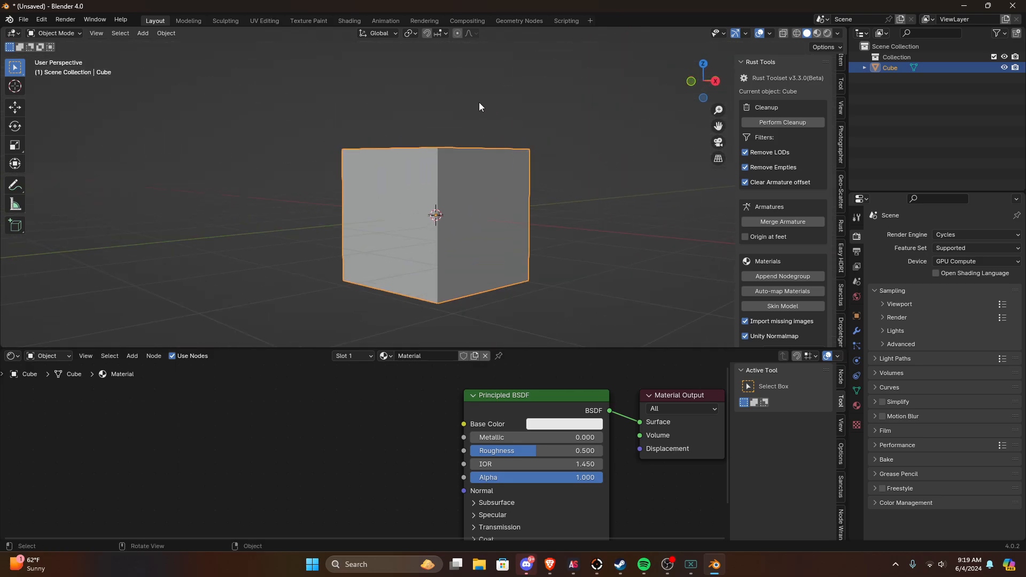
pyautogui.moveTo(449, 83); pyautogui.dragTo(383, 149)
pyautogui.click(431, 88)
pyautogui.moveTo(430, 124)
pyautogui.mouseDown()
pyautogui.moveTo(453, 67)
pyautogui.moveTo(426, 111)
pyautogui.mouseUp()
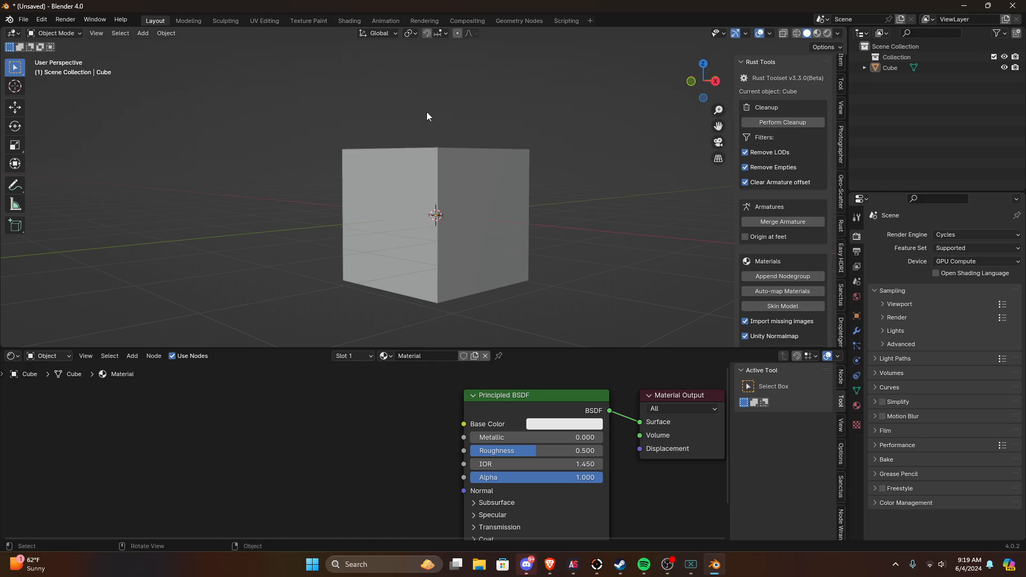
pyautogui.moveTo(427, 111); pyautogui.dragTo(511, 126, button='middle')
pyautogui.scroll(2, 534, 192)
pyautogui.moveTo(594, 154); pyautogui.dragTo(540, 216, button='middle')
pyautogui.scroll(-5, 570, 200)
pyautogui.scroll(4, 602, 186)
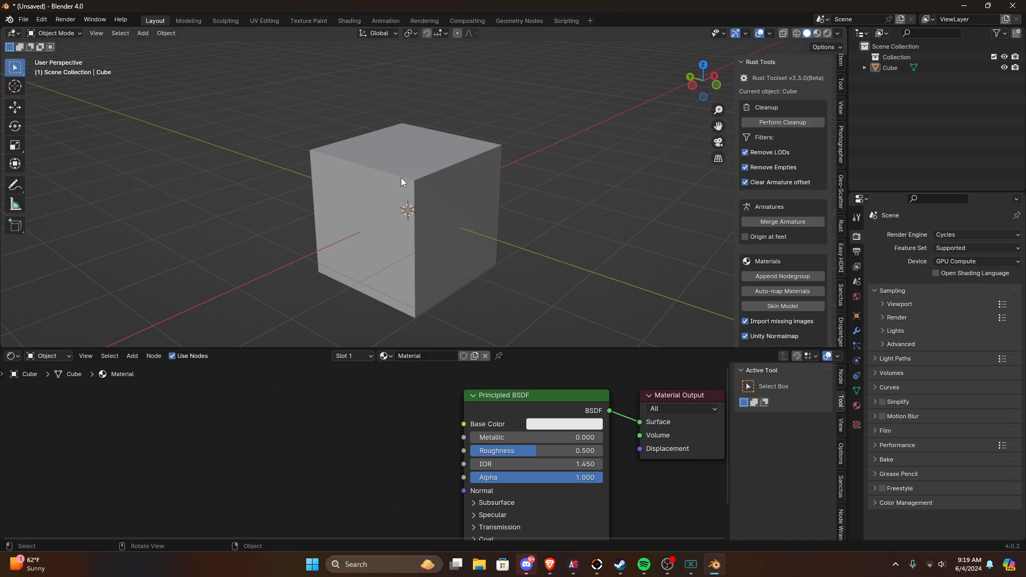
pyautogui.hotkey('alt', 'z')
pyautogui.moveTo(378, 200); pyautogui.dragTo(424, 182, button='middle')
pyautogui.hotkey('alt', 'z')
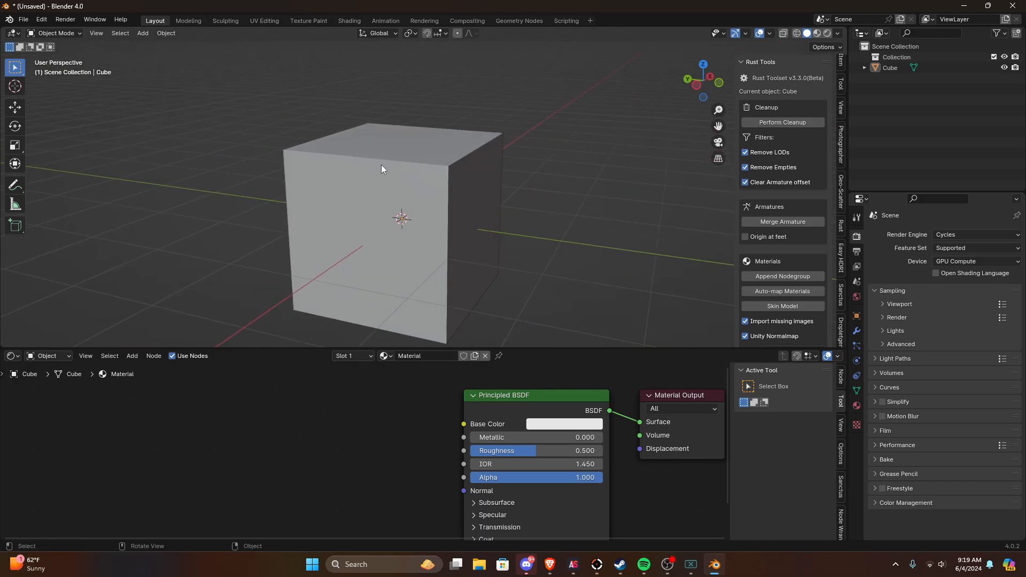
pyautogui.scroll(-3, 420, 139)
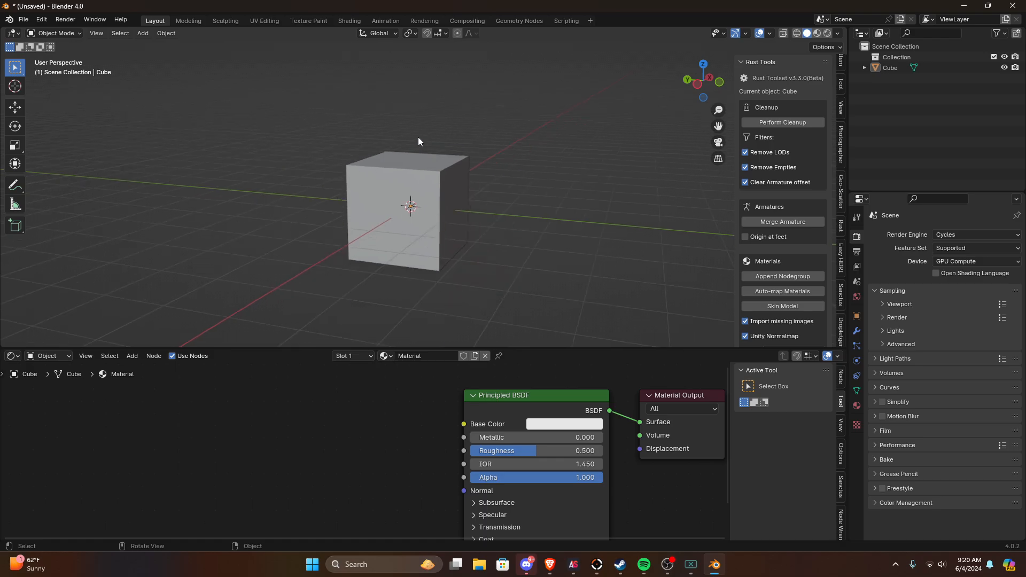
# Step: Delete the default cube from the scene
pyautogui.click(422, 171)
pyautogui.moveTo(450, 172); pyautogui.dragTo(484, 172, button='middle')
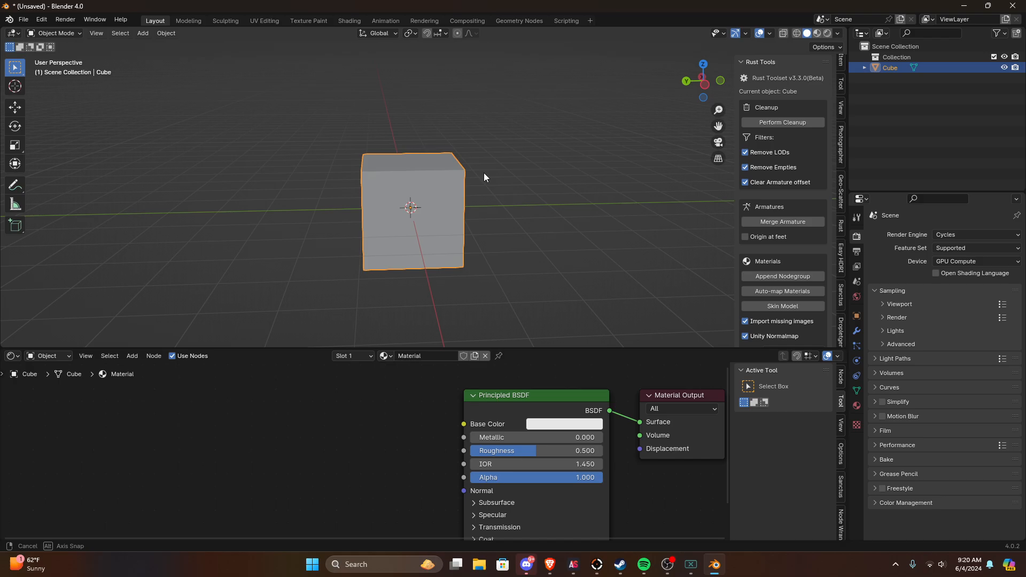
pyautogui.moveTo(452, 205); pyautogui.dragTo(387, 207, button='middle')
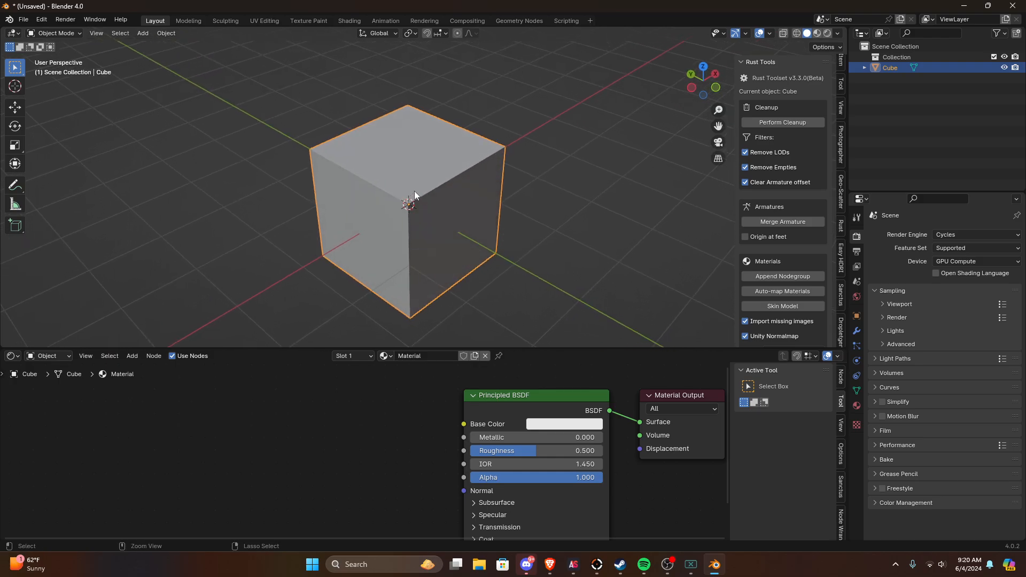
pyautogui.hotkey('ctrl', 'p')
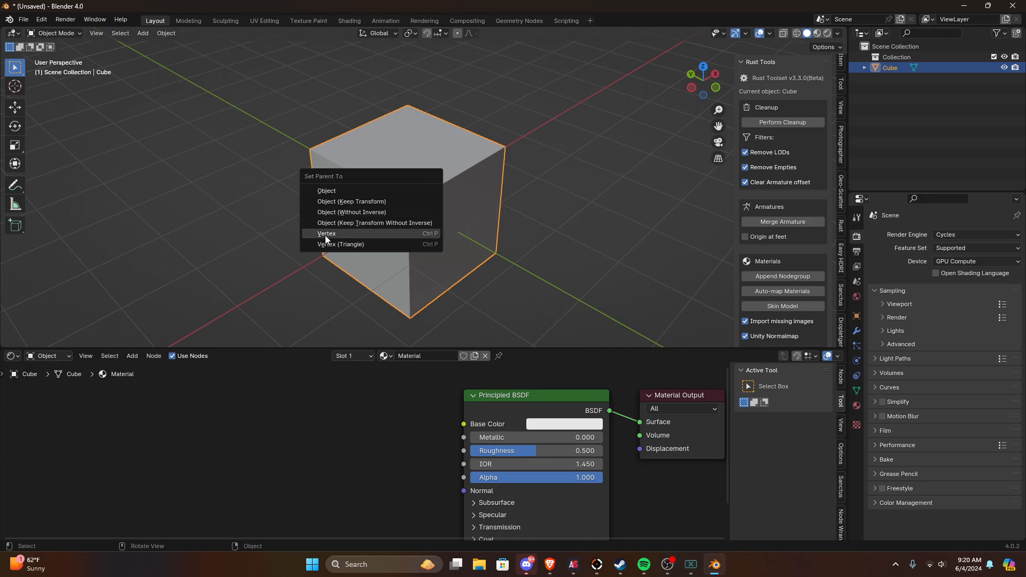
pyautogui.press('Delete')
pyautogui.moveTo(492, 234); pyautogui.dragTo(501, 231, button='middle')
pyautogui.scroll(-2, 501, 231)
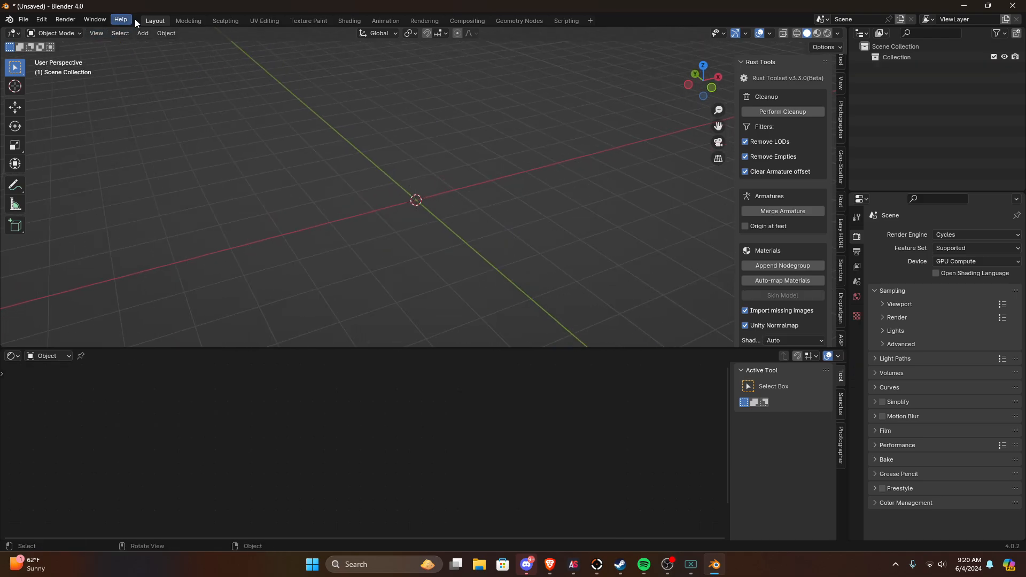
# Step: Append the armoured character's collection from the full metal fixed .blend file, searching the Blend Files folder for "fix"
pyautogui.click(22, 20)
pyautogui.click(37, 140)
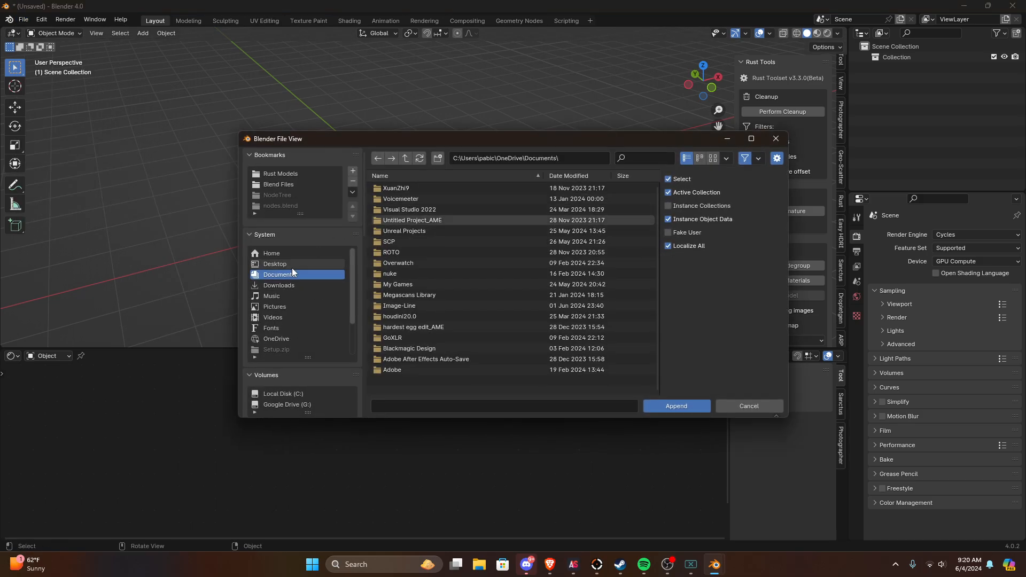
pyautogui.click(275, 184)
pyautogui.hotkey('ctrl', 'f')
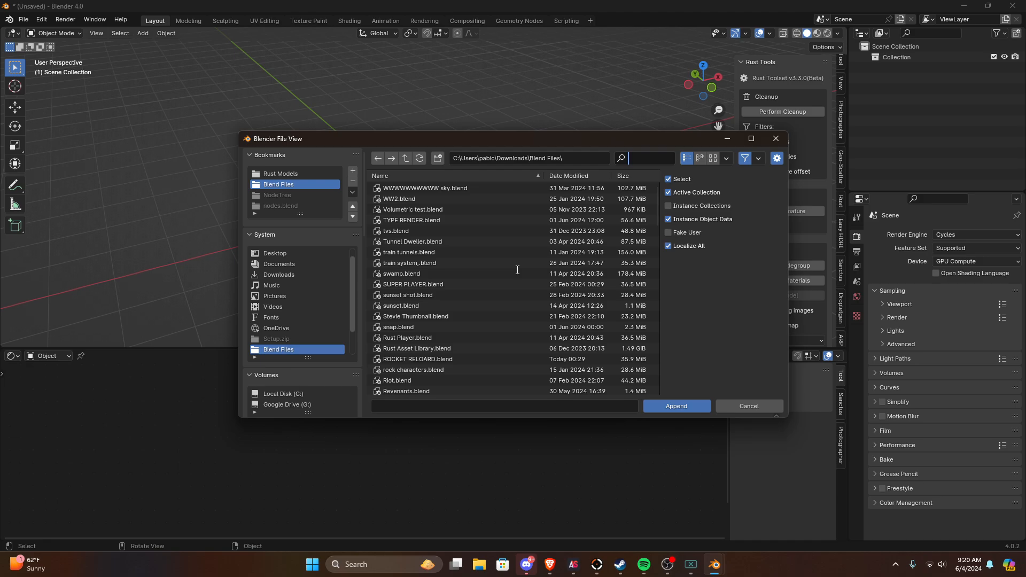
pyautogui.write('fix')
pyautogui.doubleClick(438, 189)
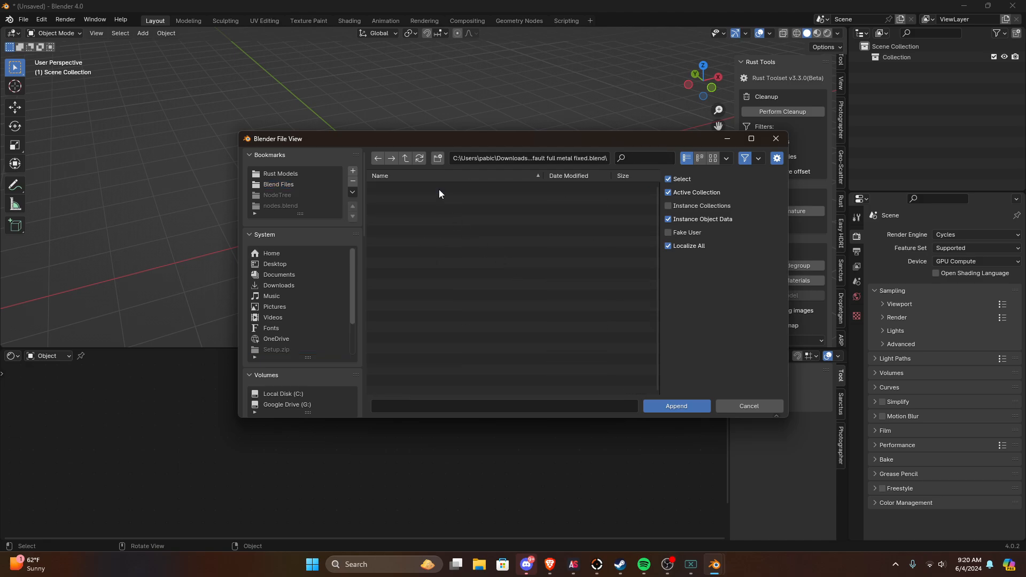
pyautogui.doubleClick(412, 303)
pyautogui.doubleClick(393, 188)
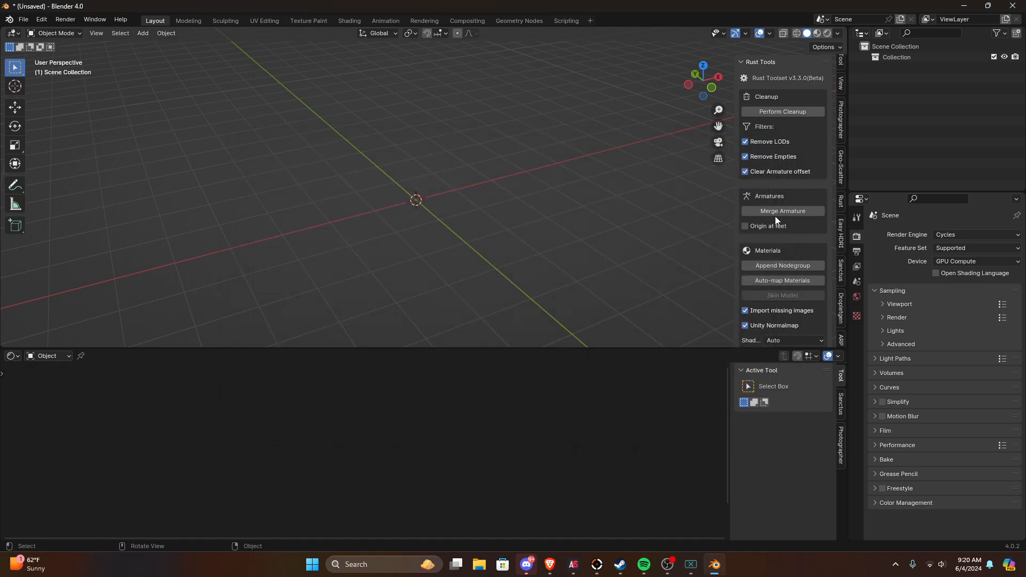
pyautogui.scroll(6, 515, 197)
pyautogui.moveTo(562, 202); pyautogui.dragTo(587, 231, button='middle')
pyautogui.moveTo(587, 231); pyautogui.dragTo(493, 234, button='middle')
pyautogui.click(605, 226)
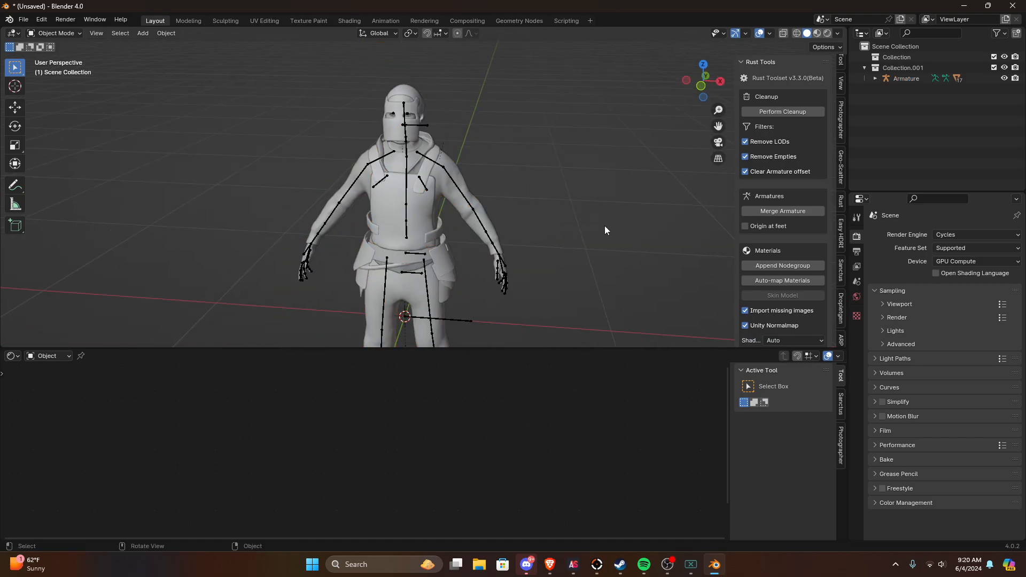
# Step: Import jacket.vagabond.fbx as a Rust model from the Jacket folder in Rust Models, searching for "jacket"
pyautogui.scroll(-5, 606, 226)
pyautogui.scroll(-4, 810, 326)
pyautogui.scroll(-2, 767, 303)
pyautogui.click(779, 336)
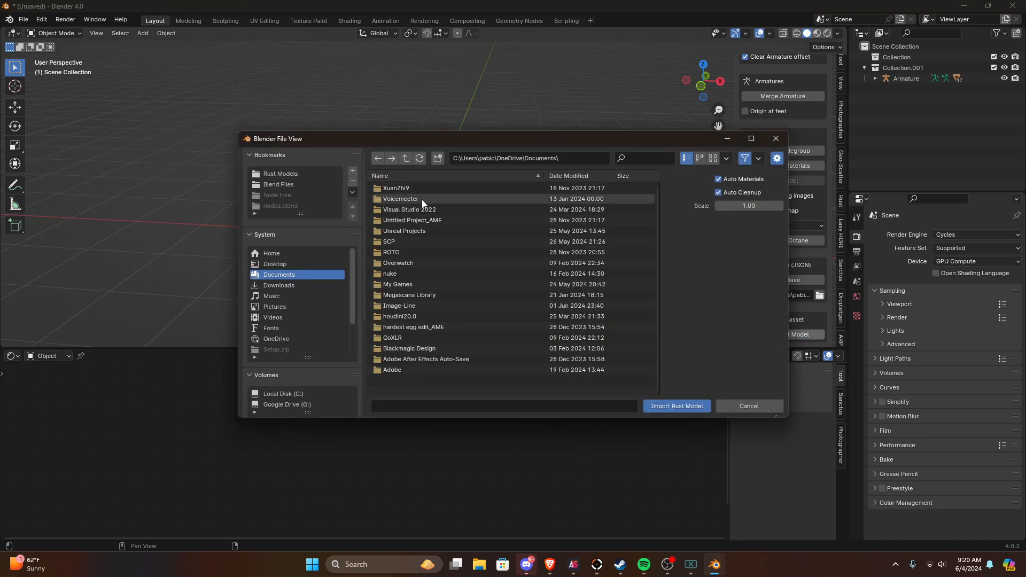
pyautogui.click(276, 174)
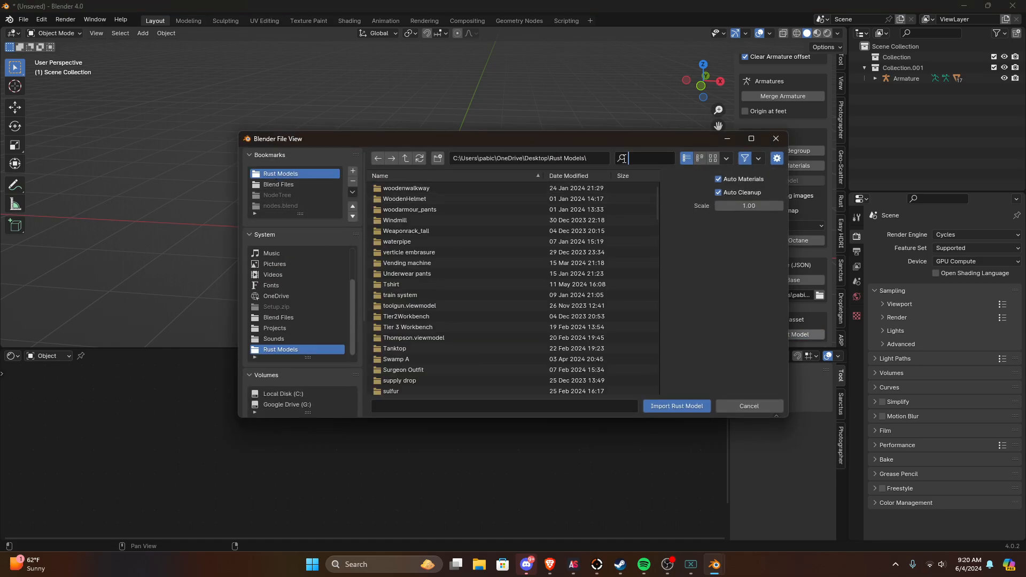
pyautogui.write('jacket')
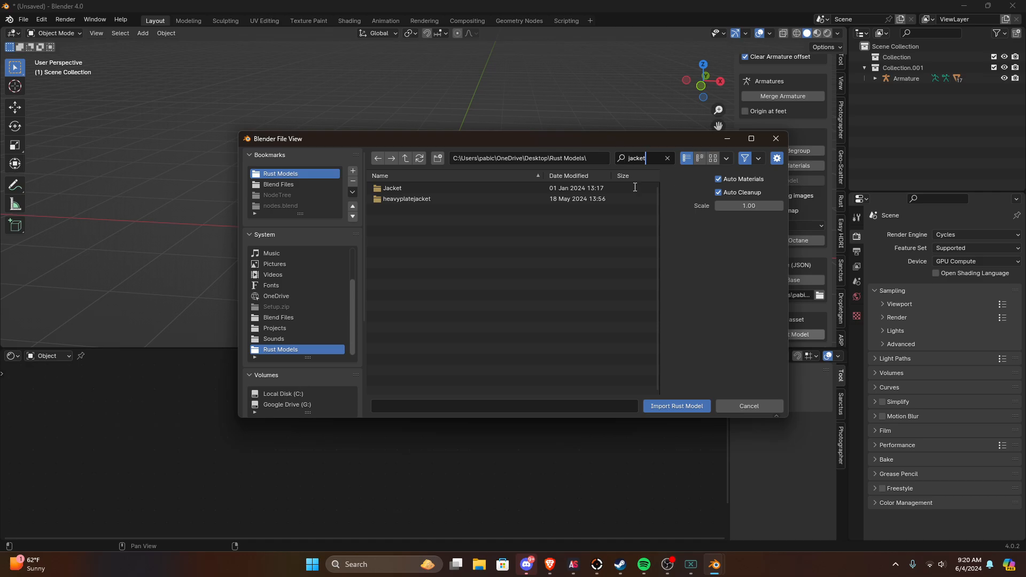
pyautogui.doubleClick(434, 188)
pyautogui.doubleClick(422, 199)
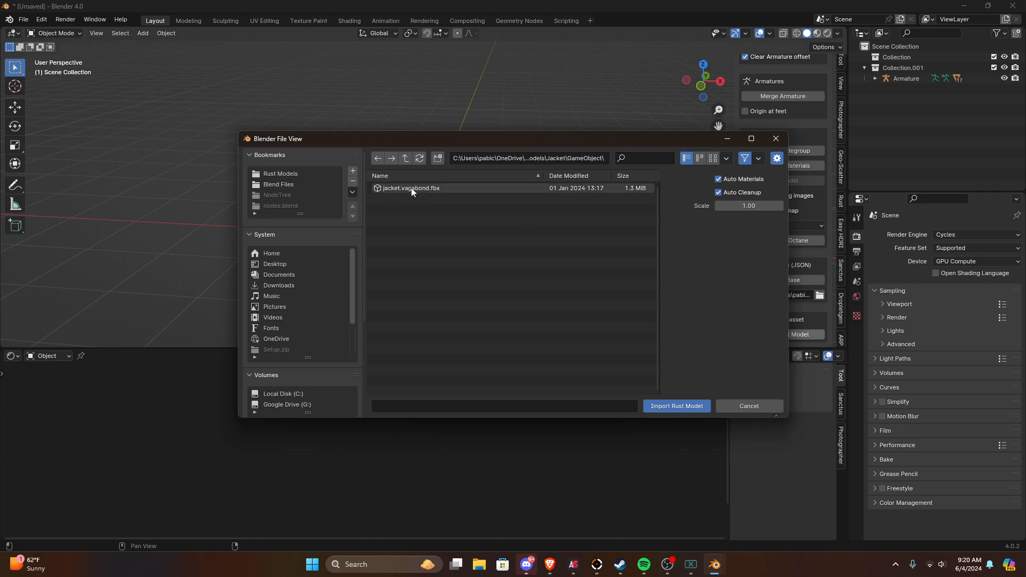
pyautogui.doubleClick(412, 188)
# Step: Expand Armature.001 in the scene hierarchy and delete the female version of the jacket
pyautogui.click(425, 117)
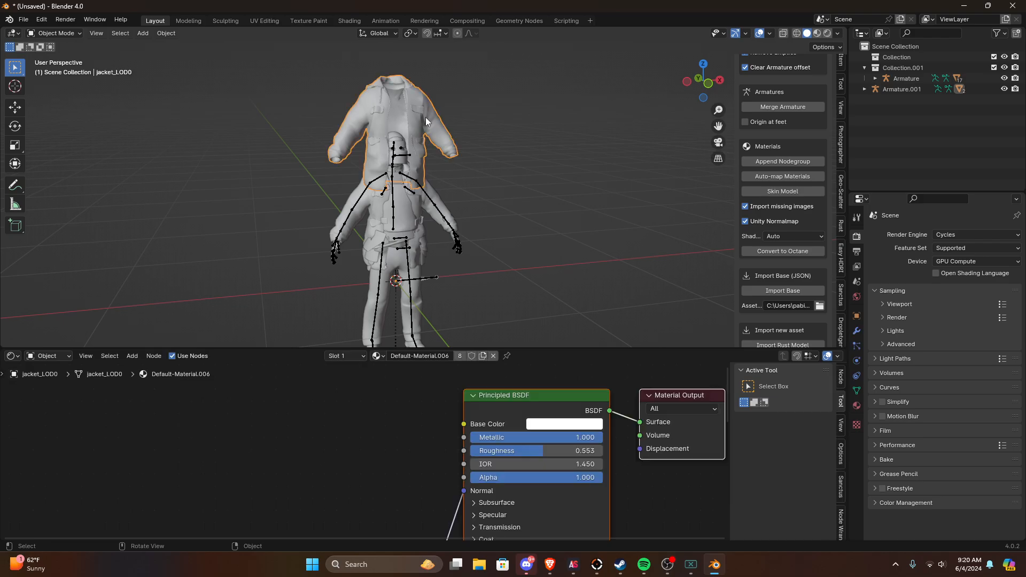
pyautogui.click(866, 89)
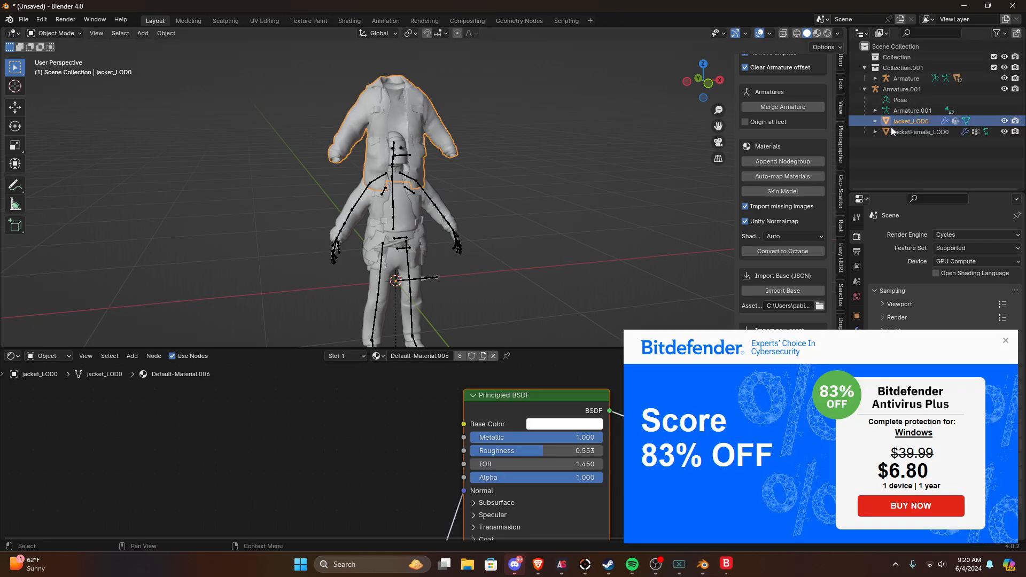
pyautogui.click(902, 132)
pyautogui.click(1004, 343)
pyautogui.press('x')
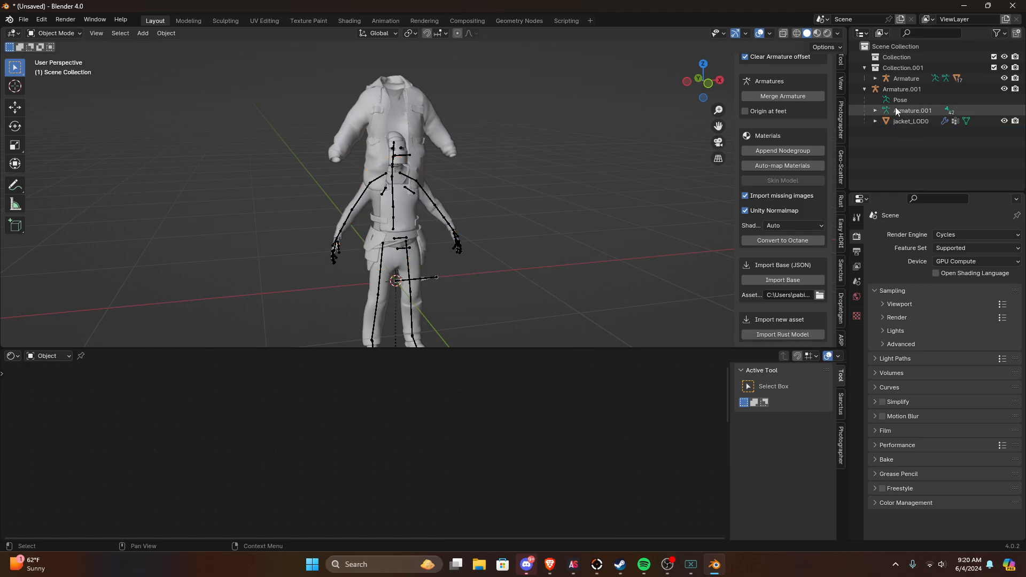
# Step: Clear the parent of jacket_LOD0 and delete Armature.001
pyautogui.click(902, 122)
pyautogui.hotkey('alt', 'p')
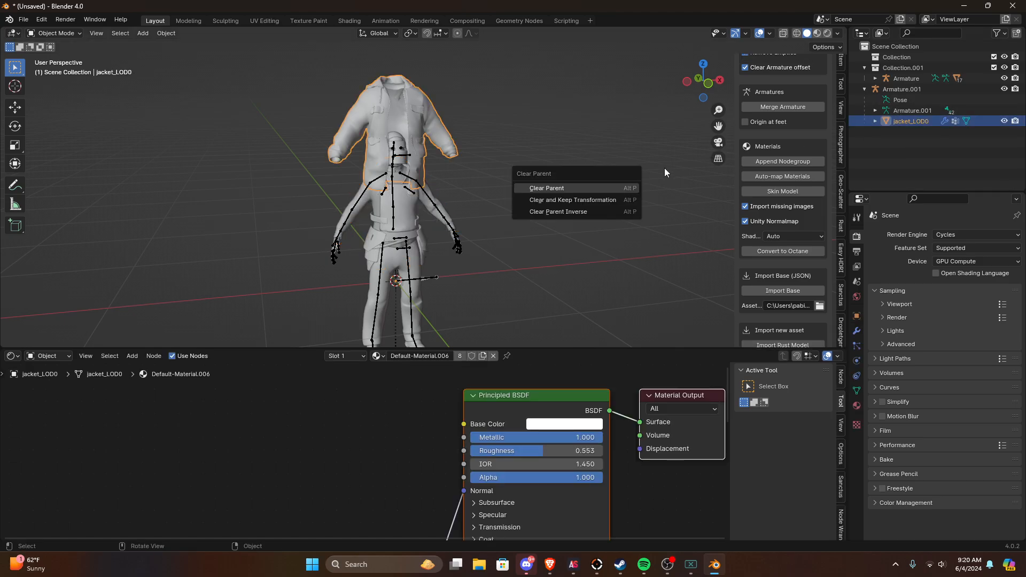
pyautogui.click(624, 185)
pyautogui.click(899, 89)
pyautogui.press('x')
# Step: Rotate the loose jacket by 90 degrees in the side view so it stands upright
pyautogui.scroll(2, 341, 205)
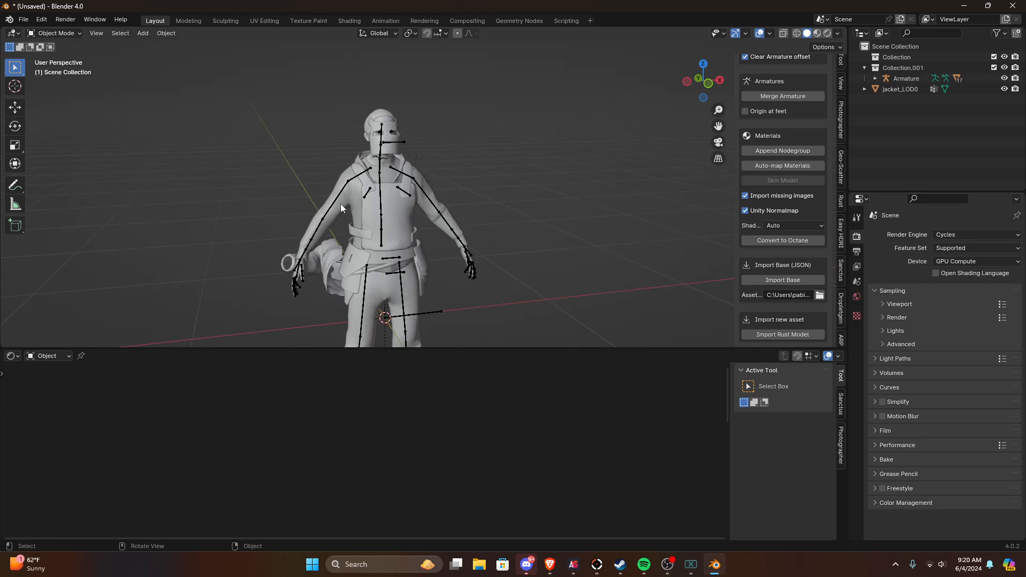
pyautogui.moveTo(341, 205); pyautogui.dragTo(425, 199, button='middle')
pyautogui.scroll(-4, 424, 200)
pyautogui.click(301, 239)
pyautogui.moveTo(300, 240); pyautogui.dragTo(351, 222, button='middle')
pyautogui.scroll(-1, 351, 222)
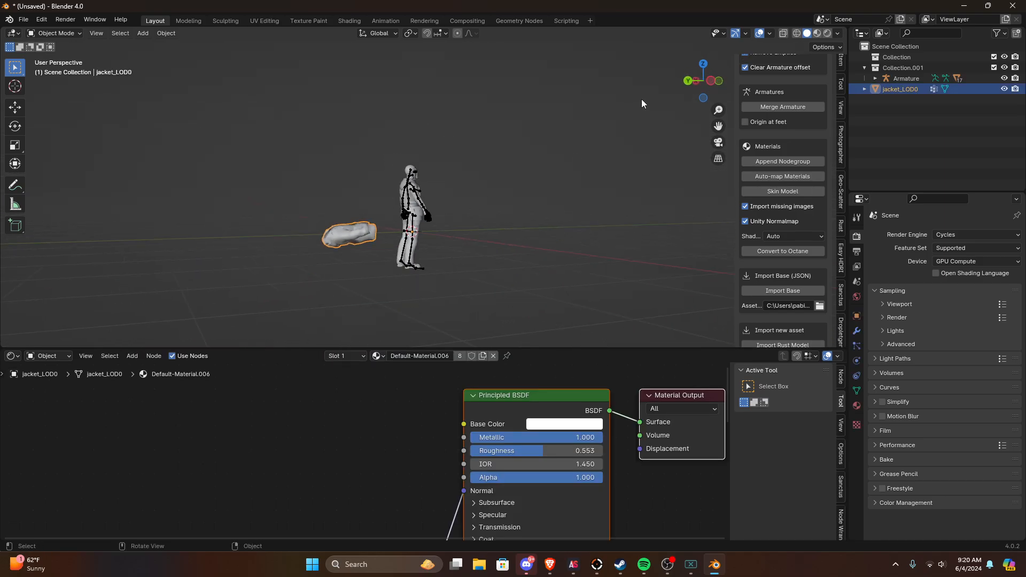
pyautogui.click(710, 81)
pyautogui.write('r90')
pyautogui.press('Return')
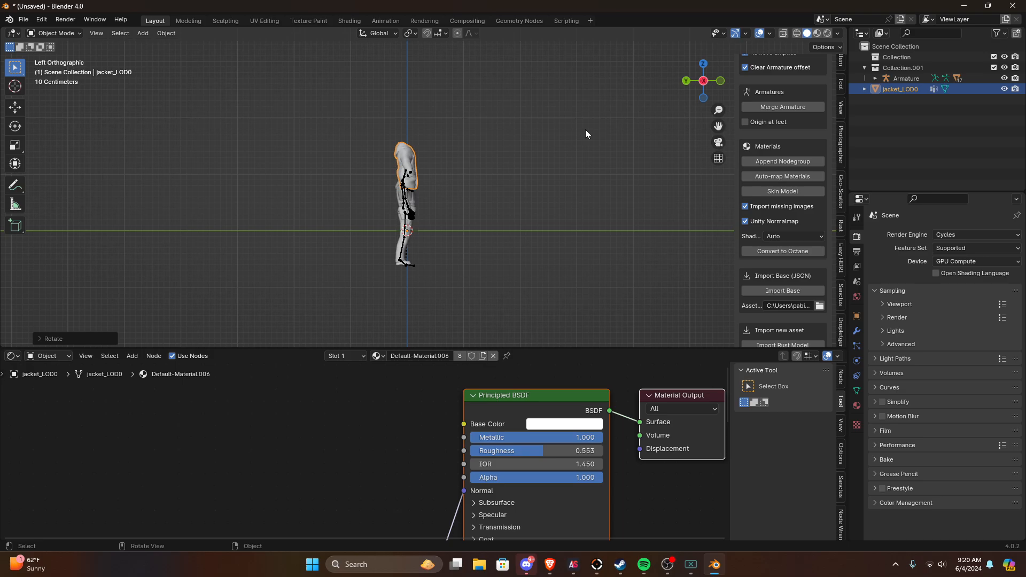
# Step: Lower the jacket about 0.59 m along the Z axis onto the character's torso
pyautogui.scroll(-2, 474, 450)
pyautogui.scroll(5, 456, 133)
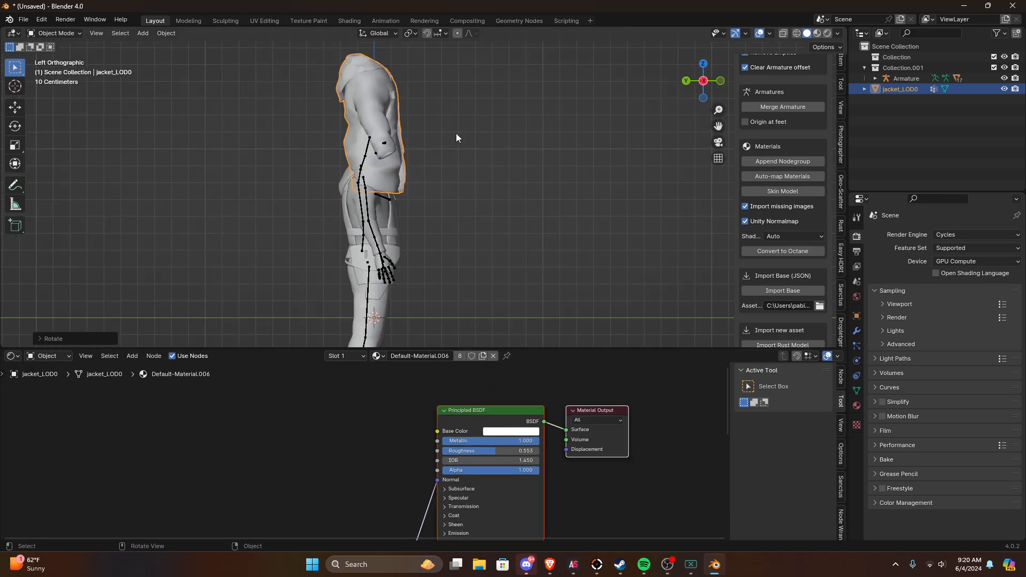
pyautogui.moveTo(456, 133); pyautogui.dragTo(319, 158, button='middle')
pyautogui.click(714, 79)
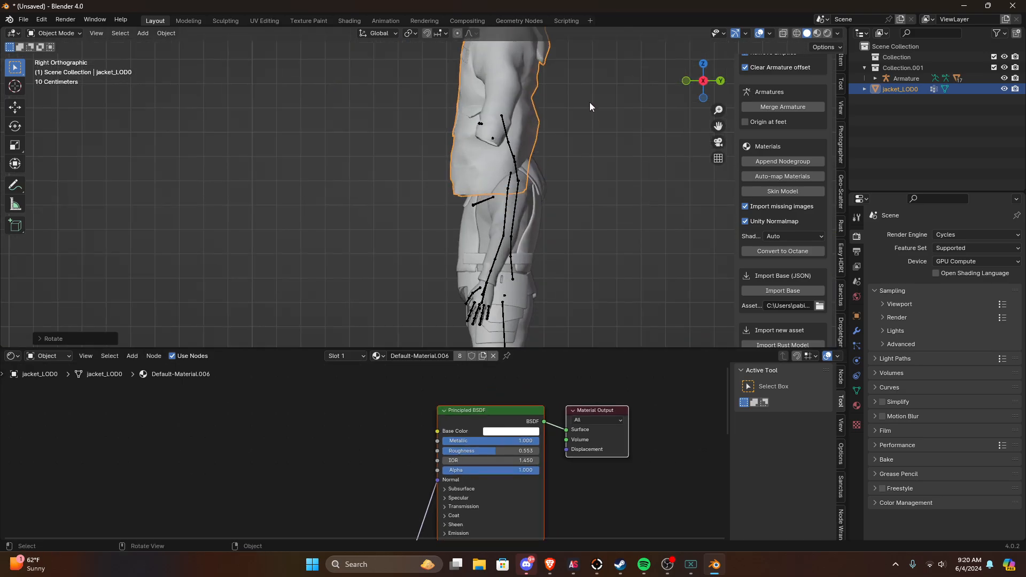
pyautogui.press('g')
pyautogui.press('z')
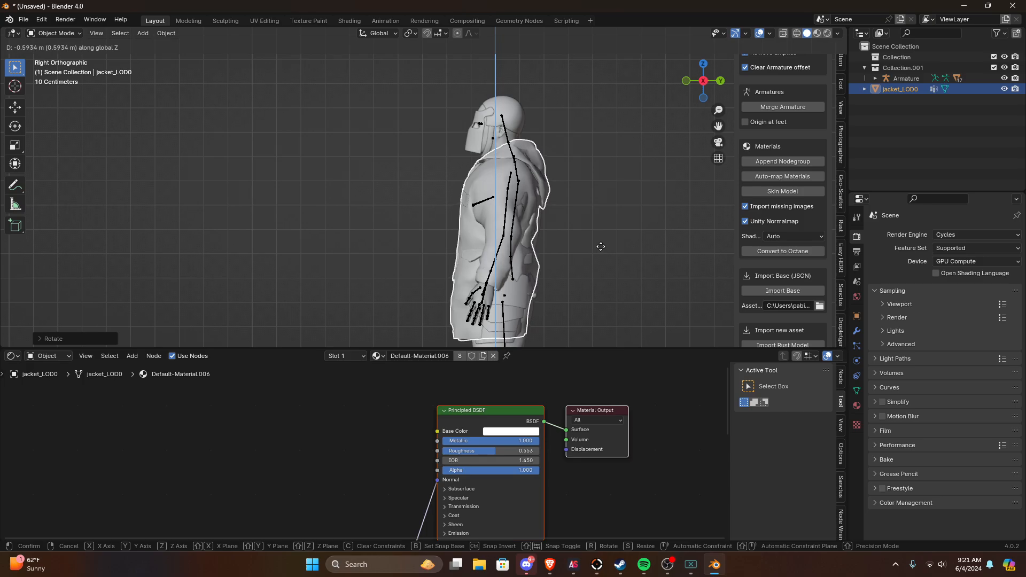
pyautogui.click(601, 250)
# Step: Check the jacket's fit around the body and nudge it slightly in the right orthographic view
pyautogui.moveTo(601, 249); pyautogui.dragTo(520, 150, button='middle')
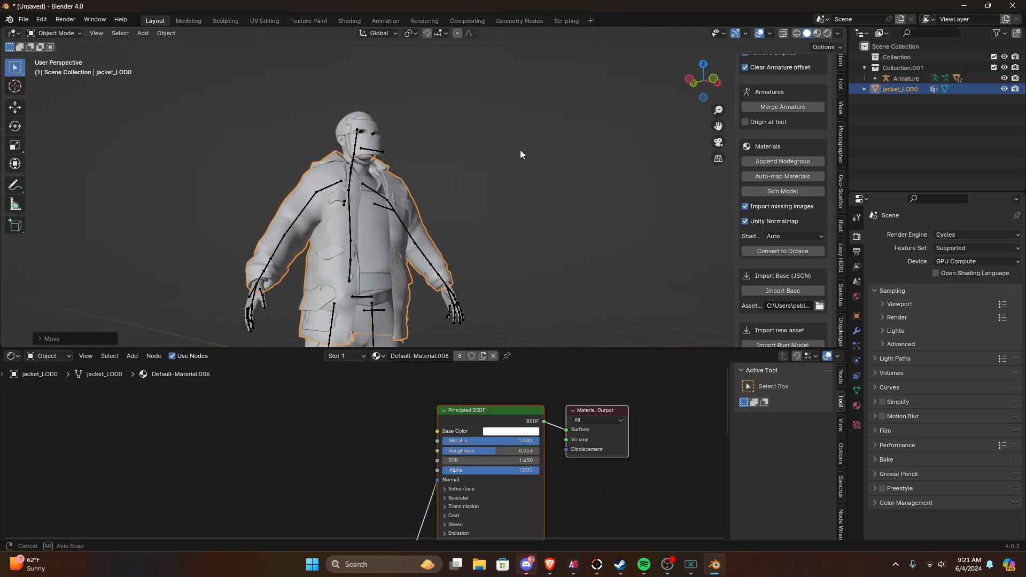
pyautogui.click(384, 223)
pyautogui.moveTo(384, 224); pyautogui.dragTo(348, 246, button='middle')
pyautogui.moveTo(637, 205); pyautogui.dragTo(547, 261, button='middle')
pyautogui.click(548, 261)
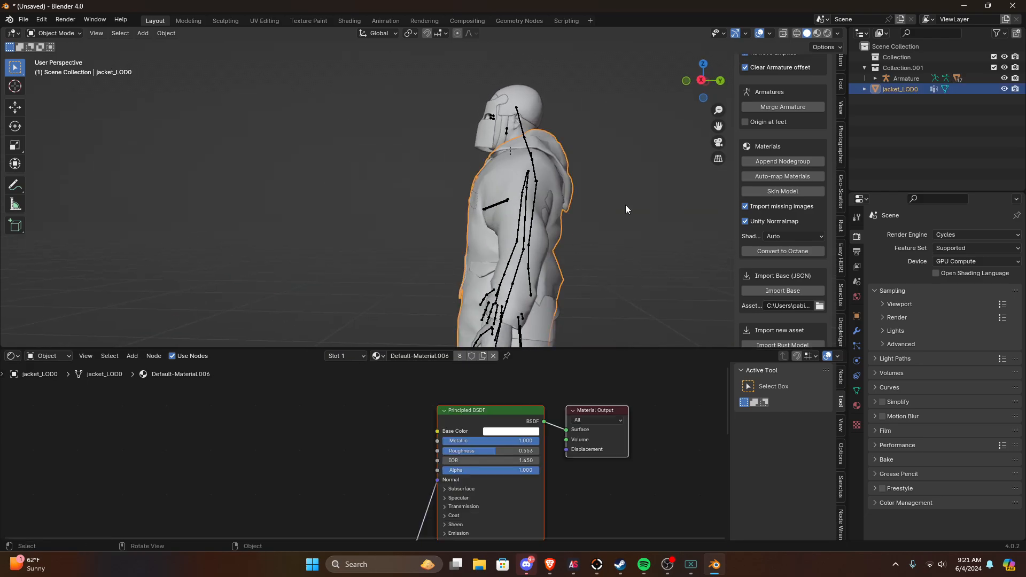
pyautogui.click(702, 81)
pyautogui.press('g')
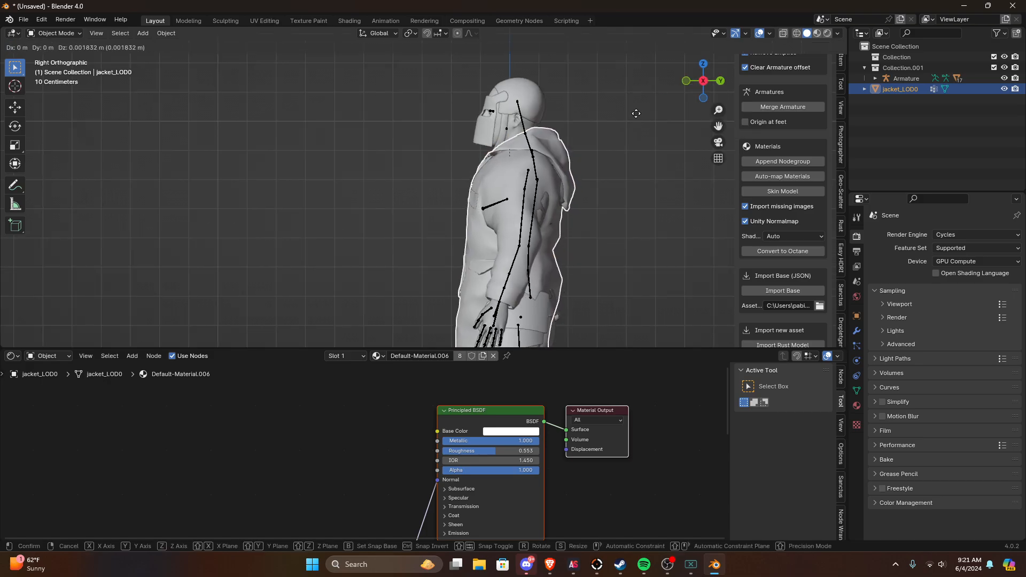
pyautogui.click(636, 114)
# Step: Fine-tune the jacket's height along Z and shift it about 0.026 m along Y in the left orthographic view
pyautogui.moveTo(636, 113); pyautogui.dragTo(742, 133, button='middle')
pyautogui.scroll(-2, 741, 132)
pyautogui.moveTo(570, 113); pyautogui.dragTo(581, 115, button='middle')
pyautogui.scroll(4, 557, 118)
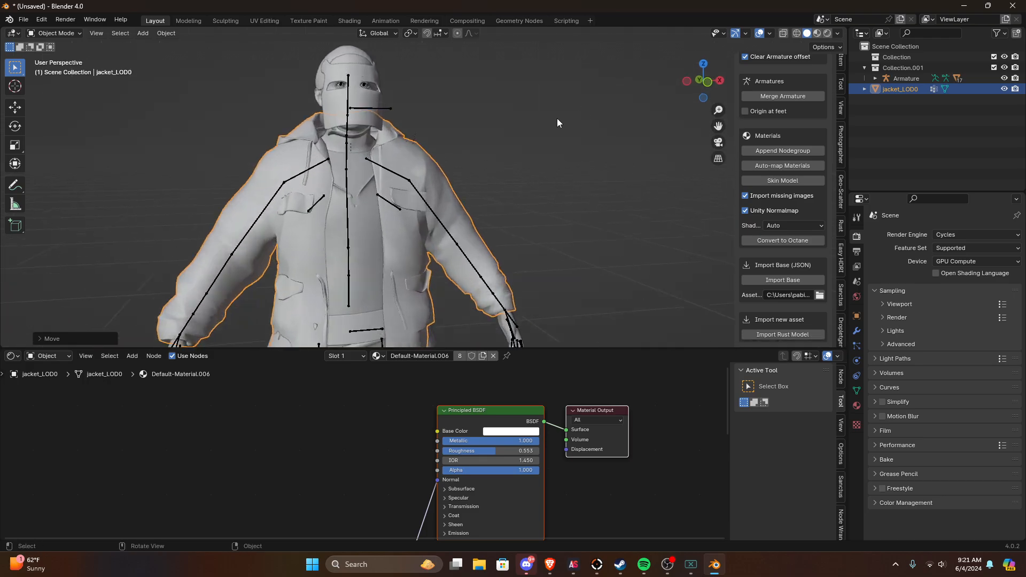
pyautogui.press('g')
pyautogui.press('z')
pyautogui.click(518, 137)
pyautogui.moveTo(519, 136); pyautogui.dragTo(704, 85, button='middle')
pyautogui.click(704, 85)
pyautogui.press('g')
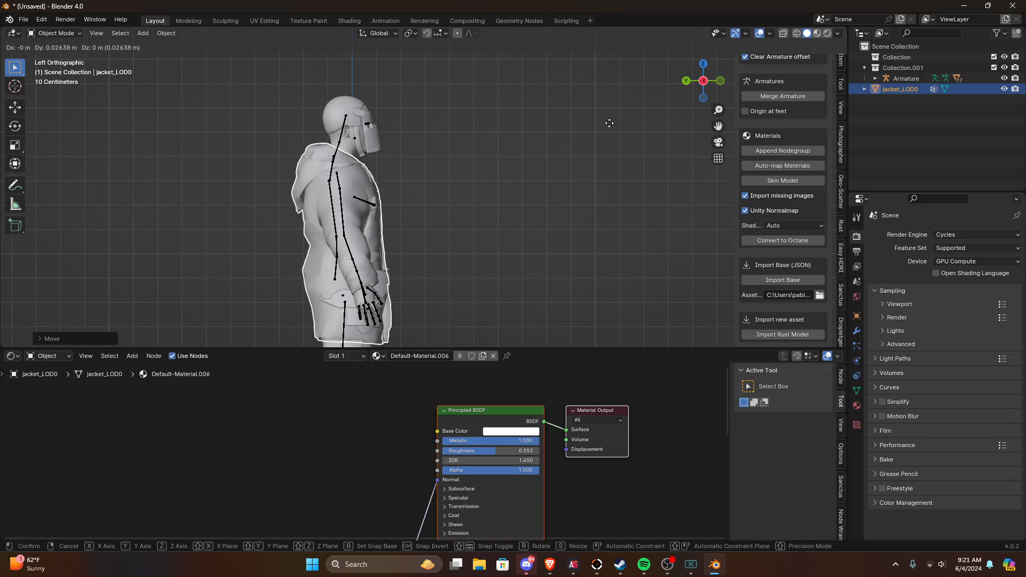
pyautogui.click(612, 123)
# Step: Set the jacket's X, Y and Z rotation to 0 in its object transform properties
pyautogui.moveTo(612, 123); pyautogui.dragTo(721, 235, button='middle')
pyautogui.click(857, 316)
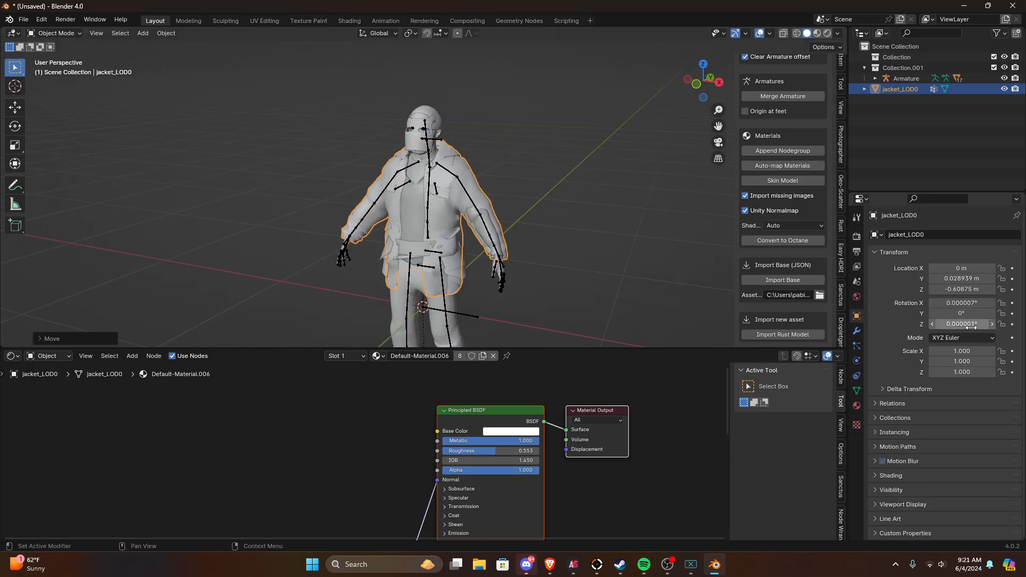
pyautogui.moveTo(971, 325); pyautogui.dragTo(963, 303)
pyautogui.write('0')
pyautogui.press('Return')
pyautogui.moveTo(627, 194); pyautogui.dragTo(595, 213, button='middle')
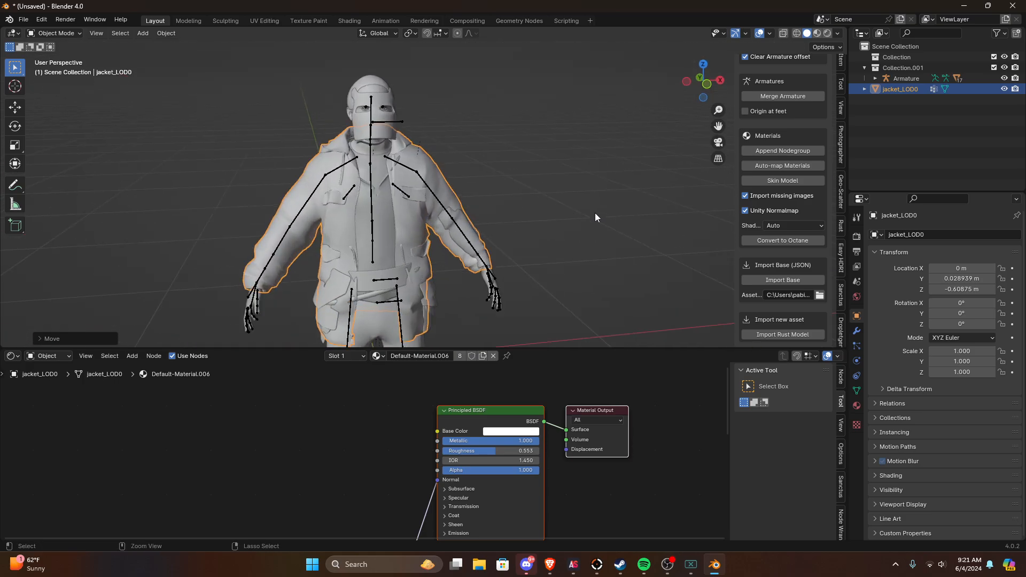
# Step: Undo the jacket's placement and rotation, the deletion of Armature.001 and the clearing of the jacket's parent
pyautogui.hotkey('ctrl', 'z')
pyautogui.hotkey('ctrl', 'z')
pyautogui.hotkey('ctrl', 'z')
pyautogui.hotkey('ctrl', 'z')
pyautogui.hotkey('ctrl', 'z')
pyautogui.hotkey('ctrl', 'z')
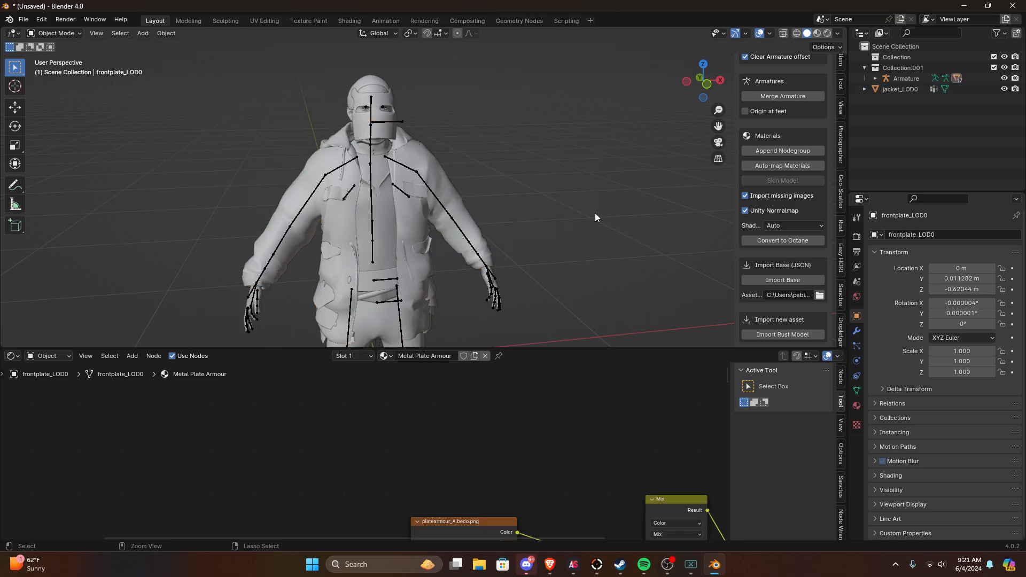
pyautogui.hotkey('ctrl', 'z')
pyautogui.hotkey('ctrl', 'z')
pyautogui.hotkey('ctrl', 'z')
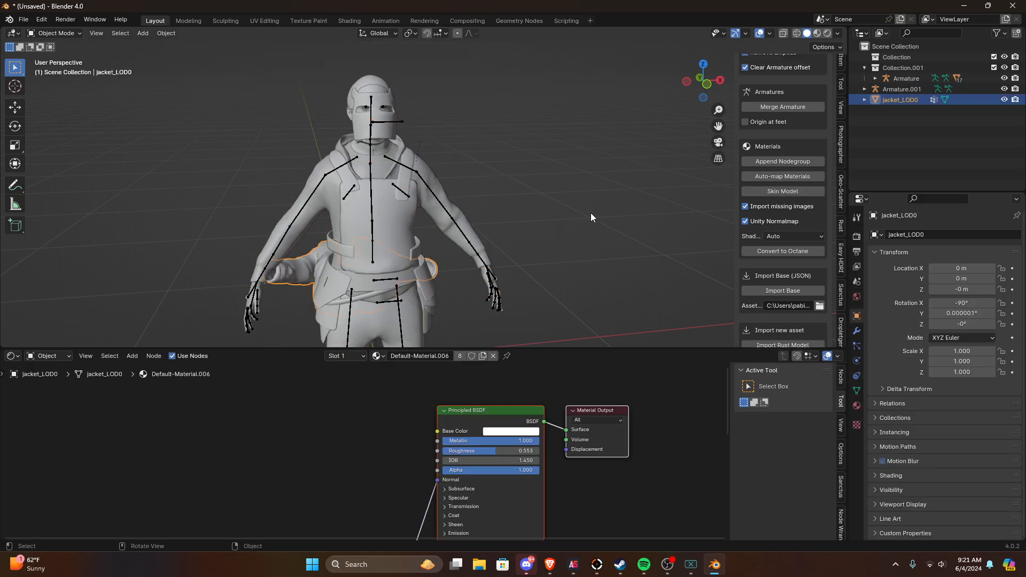
pyautogui.click(884, 90)
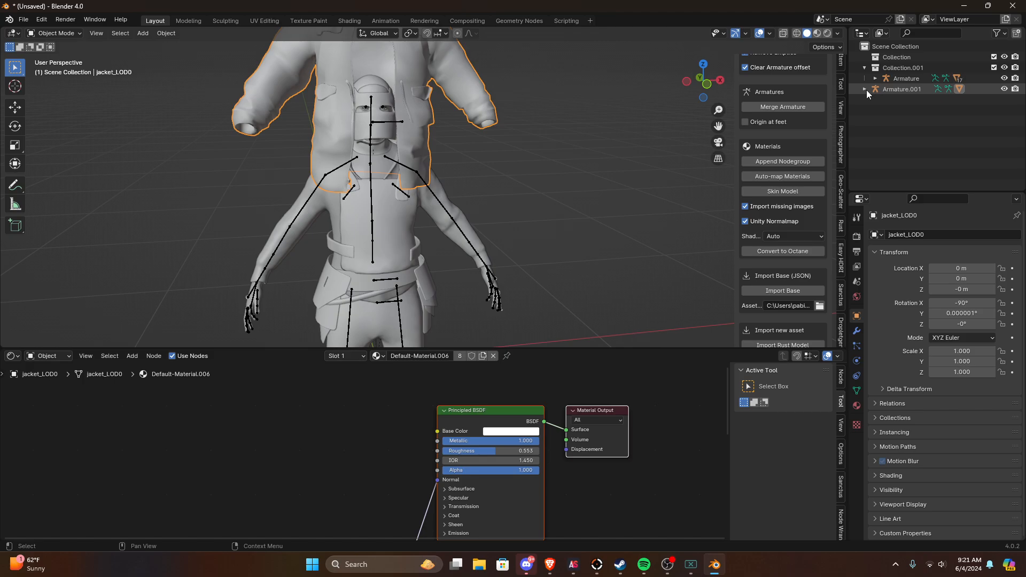
# Step: Expand and select Armature.001, try moving it, and inspect the jacket and both armatures from the side
pyautogui.click(865, 89)
pyautogui.scroll(-5, 615, 134)
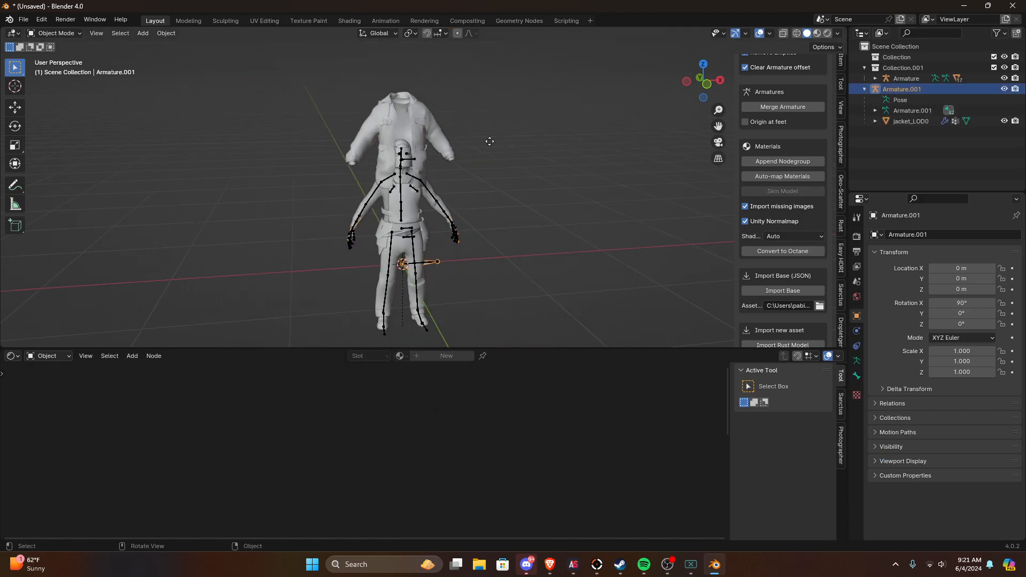
pyautogui.press('g')
pyautogui.rightClick(623, 116)
pyautogui.moveTo(624, 114); pyautogui.dragTo(458, 151, button='middle')
pyautogui.moveTo(505, 201); pyautogui.dragTo(426, 161, button='middle')
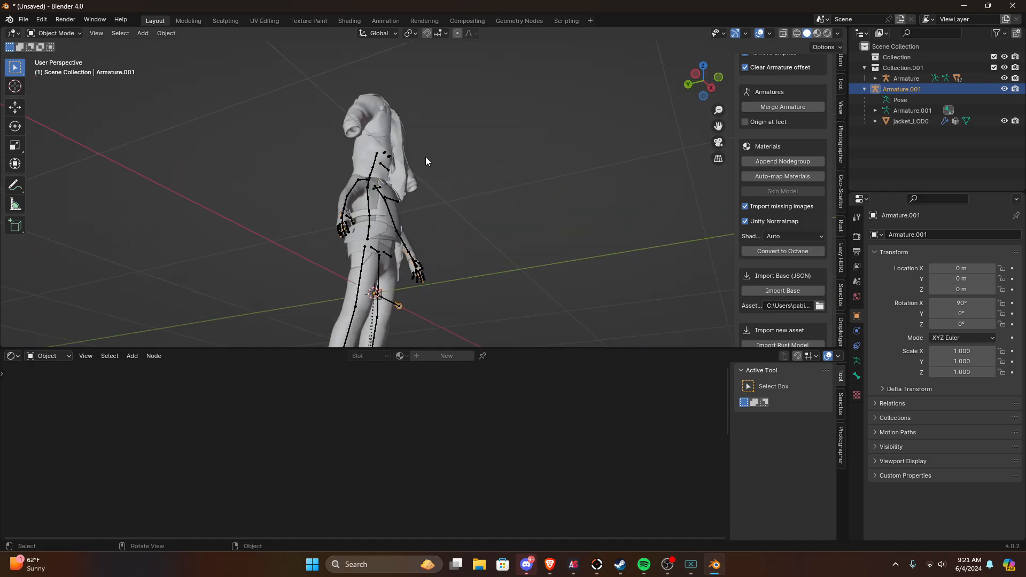
# Step: Add the character's Armature to the selection and merge Armature.001 into it using Rust Tools with Origin at feet enabled
pyautogui.click(369, 210)
pyautogui.moveTo(369, 210); pyautogui.dragTo(488, 213, button='middle')
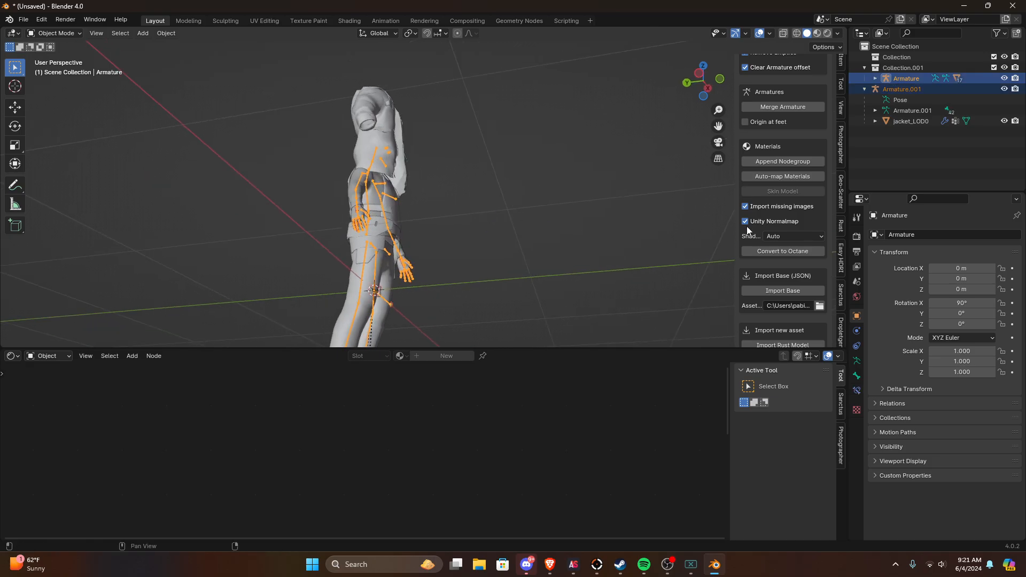
pyautogui.scroll(5, 790, 275)
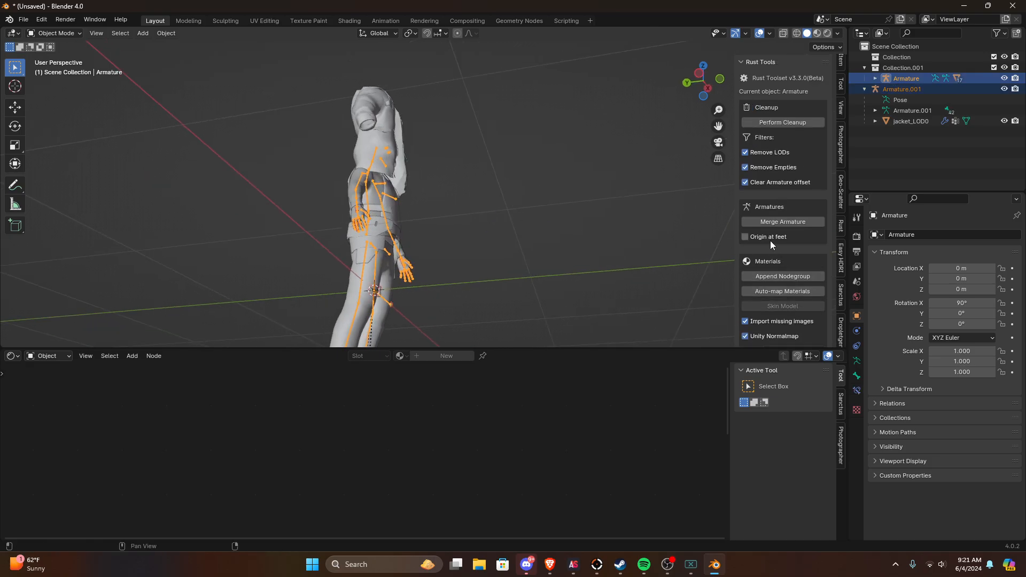
pyautogui.click(772, 222)
pyautogui.moveTo(310, 224); pyautogui.dragTo(335, 223, button='middle')
pyautogui.scroll(2, 276, 247)
pyautogui.scroll(2, 336, 222)
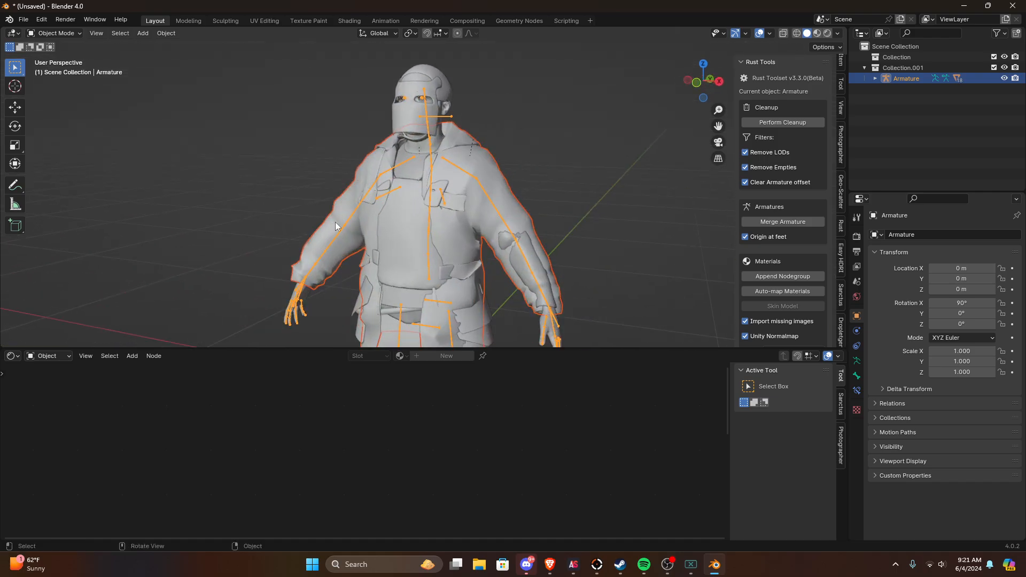
# Step: Pull the jacket's sleeve over the forearm by moving a sleeve vertex about 0.05 m with proportional editing at a size of about 0.35 m
pyautogui.click(392, 249)
pyautogui.moveTo(393, 245); pyautogui.dragTo(505, 243, button='middle')
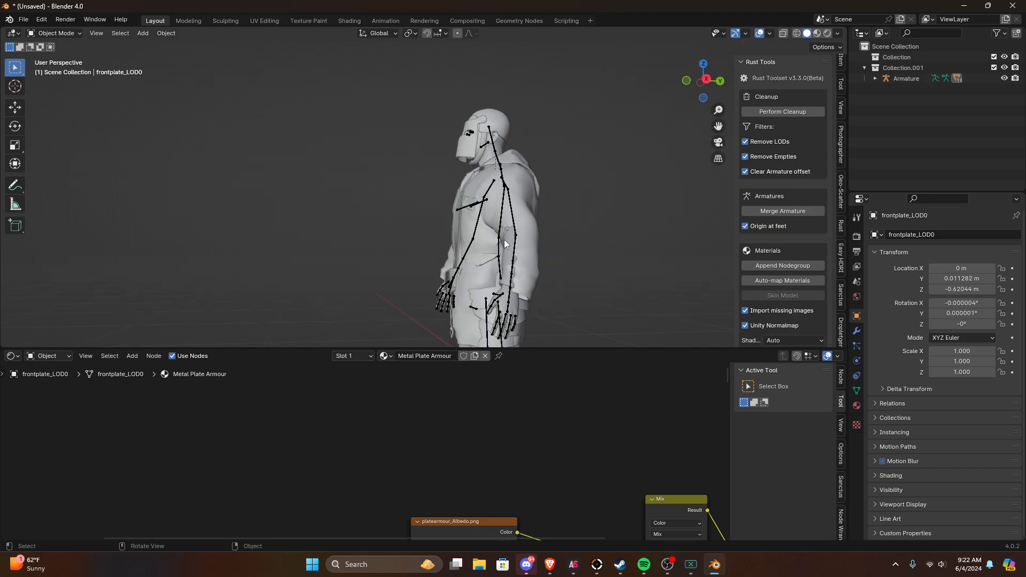
pyautogui.click(528, 231)
pyautogui.press('Tab')
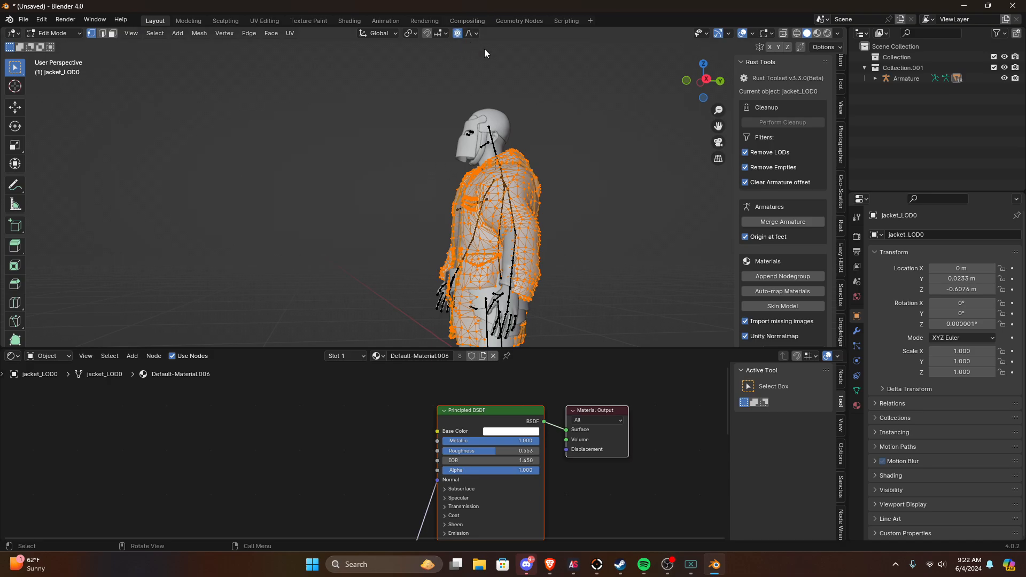
pyautogui.keyDown('shift'); pyautogui.moveTo(535, 230); pyautogui.dragTo(519, 182, button='middle'); pyautogui.keyUp('shift')
pyautogui.scroll(4, 561, 187)
pyautogui.click(588, 245)
pyautogui.moveTo(584, 246); pyautogui.dragTo(545, 250, button='middle')
pyautogui.press('g')
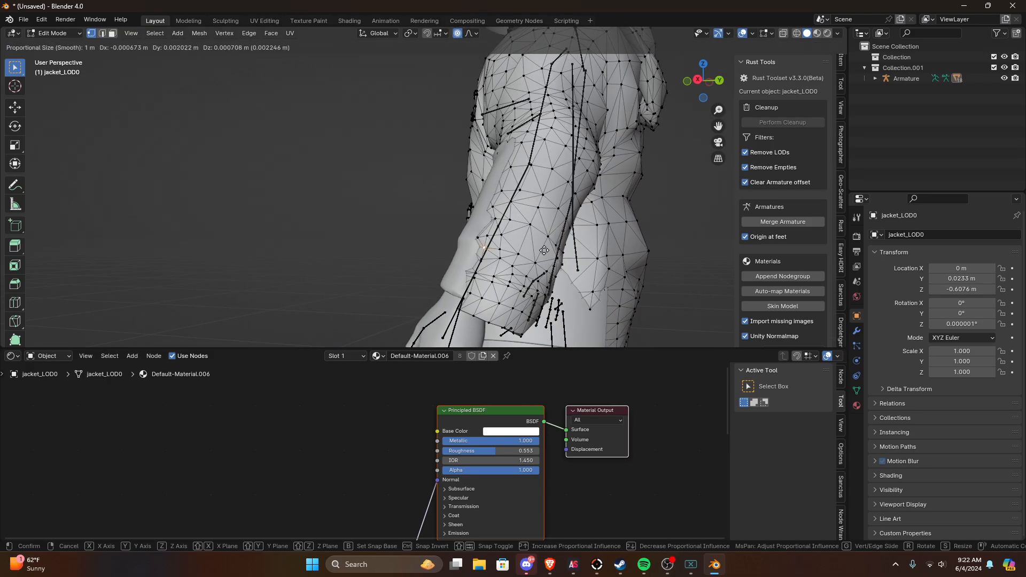
pyautogui.scroll(11, 544, 250)
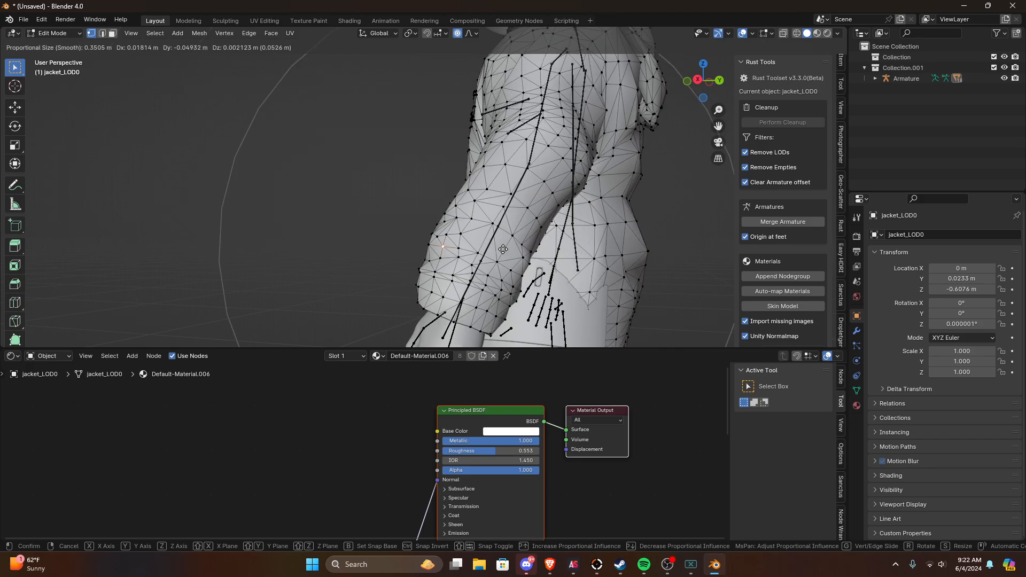
pyautogui.click(504, 255)
pyautogui.press('Tab')
pyautogui.moveTo(504, 256); pyautogui.dragTo(572, 174, button='middle')
pyautogui.scroll(-3, 486, 164)
pyautogui.moveTo(465, 118); pyautogui.dragTo(502, 135, button='middle')
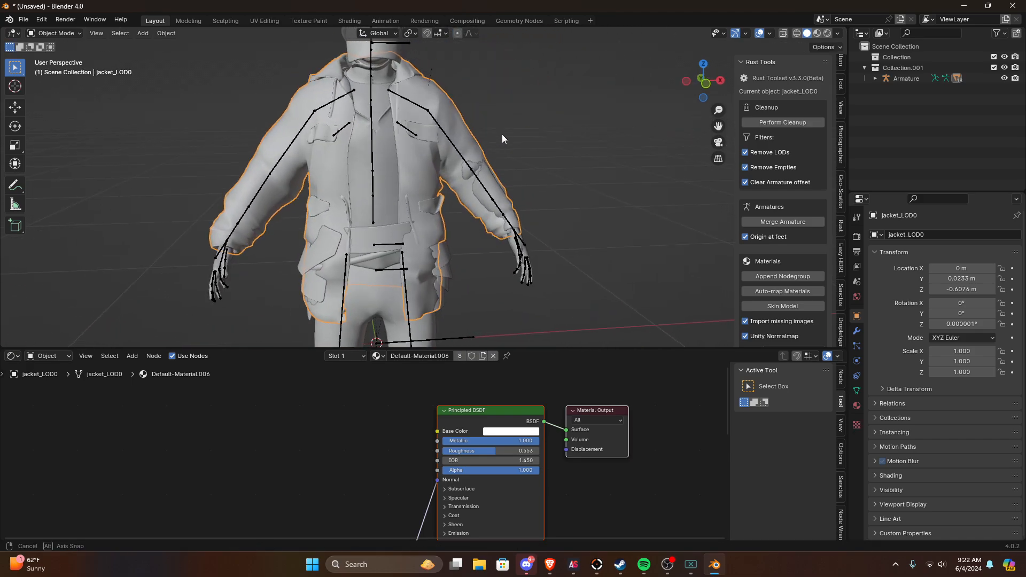
pyautogui.scroll(-4, 502, 139)
# Step: Switch to AssetStudio, uncheck PlayerModel in the scene hierarchy, and return to Blender
pyautogui.moveTo(582, 570)
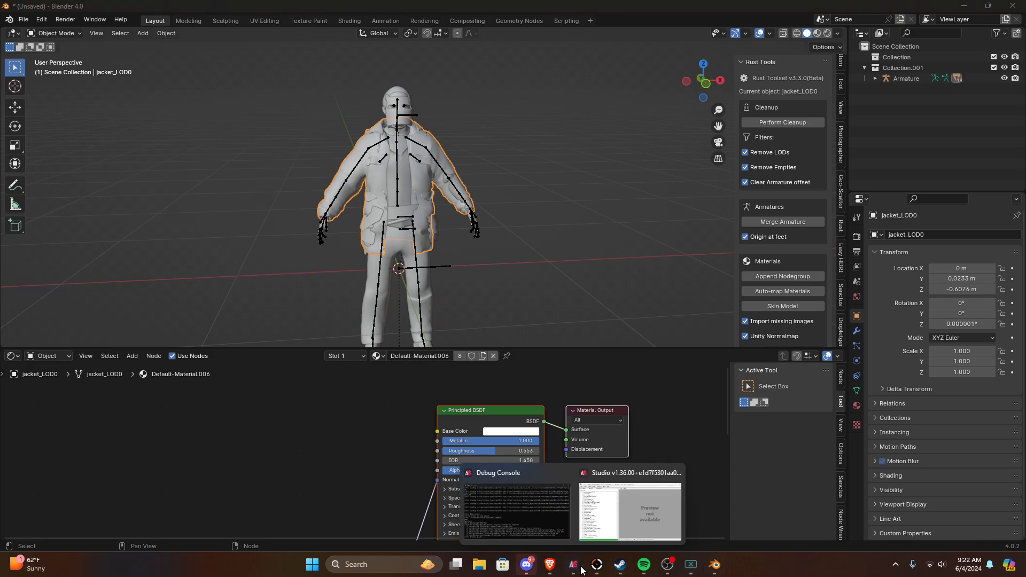
pyautogui.click(629, 511)
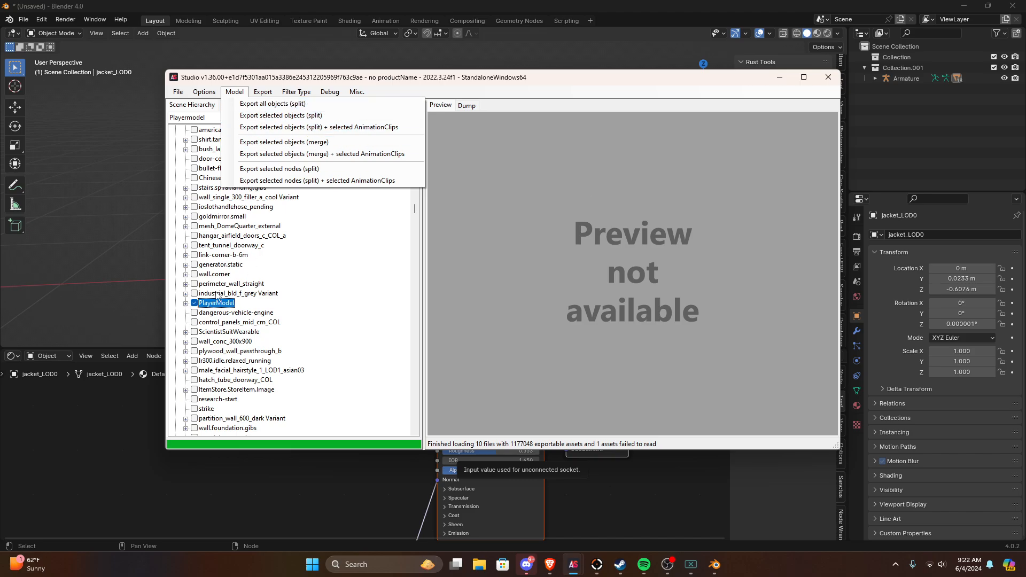
pyautogui.click(194, 307)
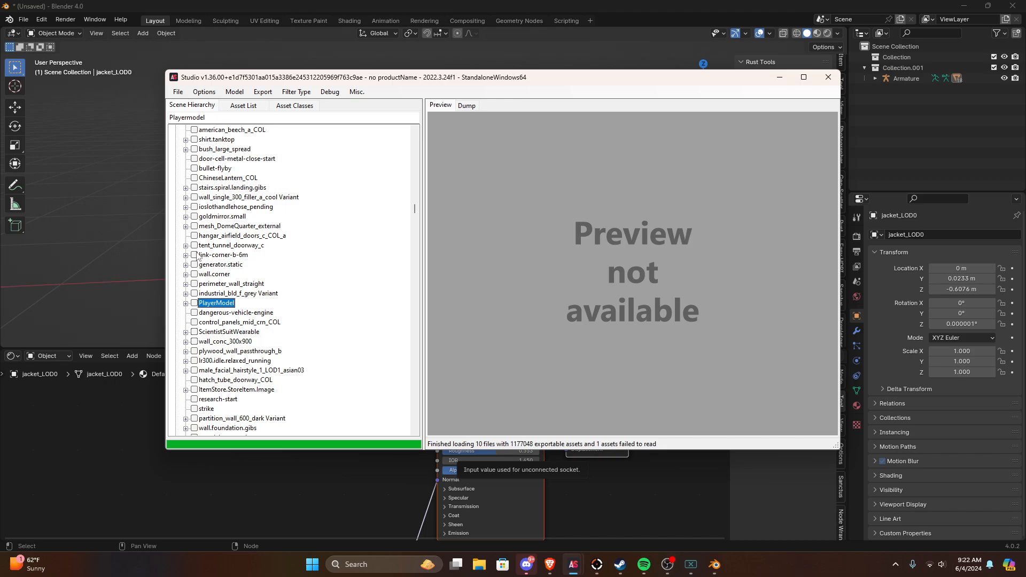
pyautogui.click(303, 477)
# Step: Inspect the fit of the jacket on the character's body and arms from several angles and distances
pyautogui.scroll(6, 430, 195)
pyautogui.moveTo(401, 221); pyautogui.dragTo(467, 236, button='middle')
pyautogui.scroll(-5, 430, 195)
pyautogui.scroll(5, 486, 275)
pyautogui.scroll(-3, 437, 285)
pyautogui.scroll(3, 467, 236)
pyautogui.click(531, 226)
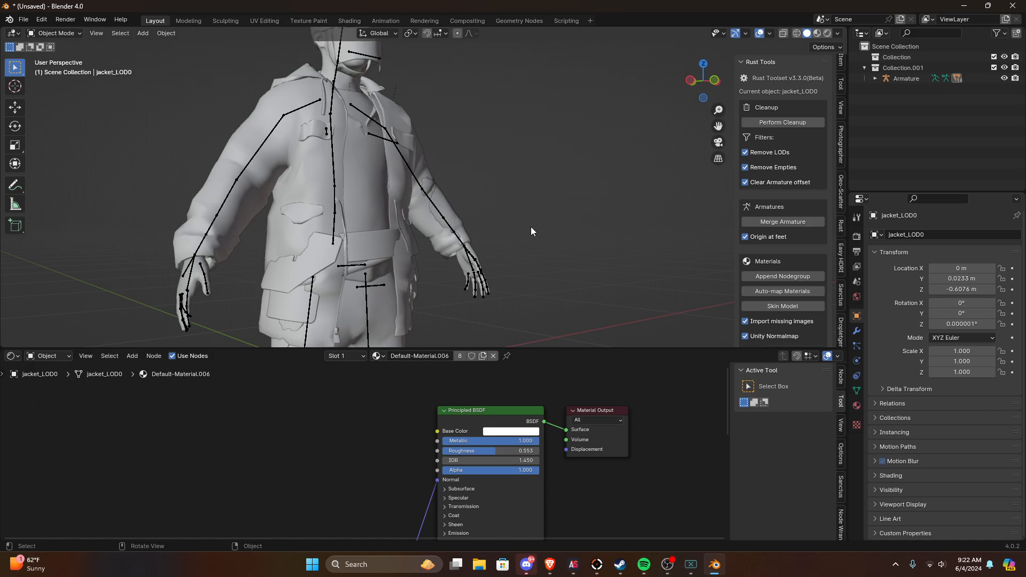
pyautogui.scroll(-4, 416, 243)
pyautogui.moveTo(531, 227); pyautogui.dragTo(695, 208, button='middle')
pyautogui.scroll(4, 407, 243)
pyautogui.scroll(2, 635, 191)
pyautogui.scroll(-2, 438, 210)
pyautogui.scroll(-8, 408, 194)
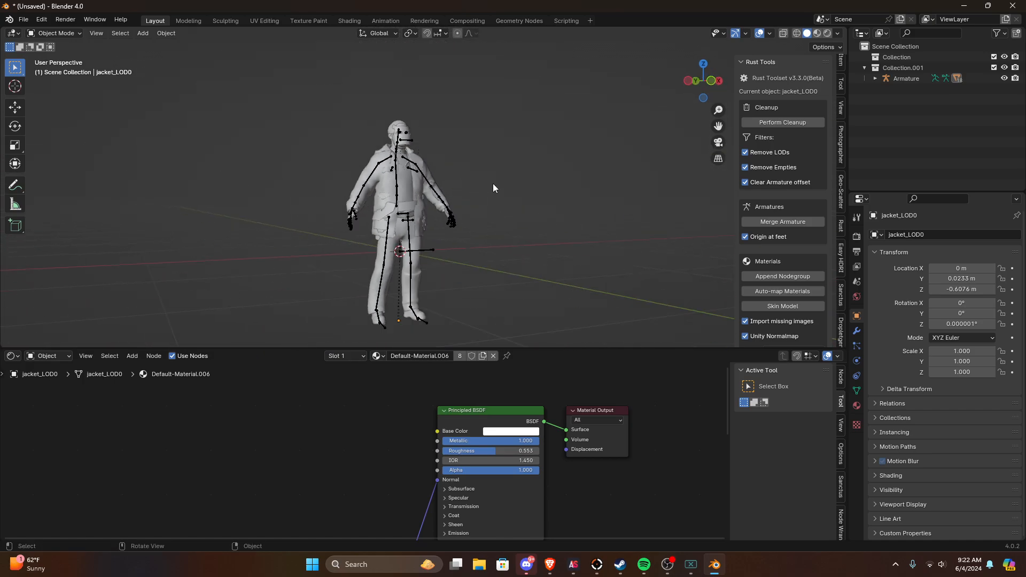
pyautogui.scroll(-6, 789, 331)
pyautogui.moveTo(467, 213); pyautogui.dragTo(400, 226, button='middle')
pyautogui.scroll(9, 400, 226)
# Step: Select the jacket and examine the node setup of its Default-Material.006 material
pyautogui.click(458, 187)
pyautogui.scroll(-5, 477, 422)
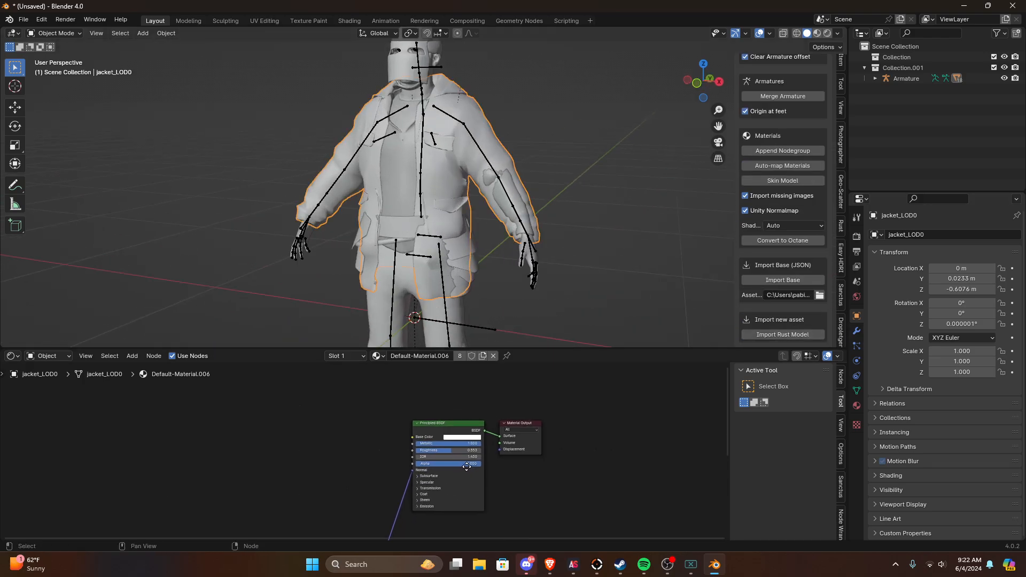
pyautogui.moveTo(434, 461); pyautogui.dragTo(450, 405, button='middle')
pyautogui.scroll(-7, 451, 404)
pyautogui.moveTo(367, 505); pyautogui.dragTo(380, 422)
pyautogui.scroll(2, 428, 415)
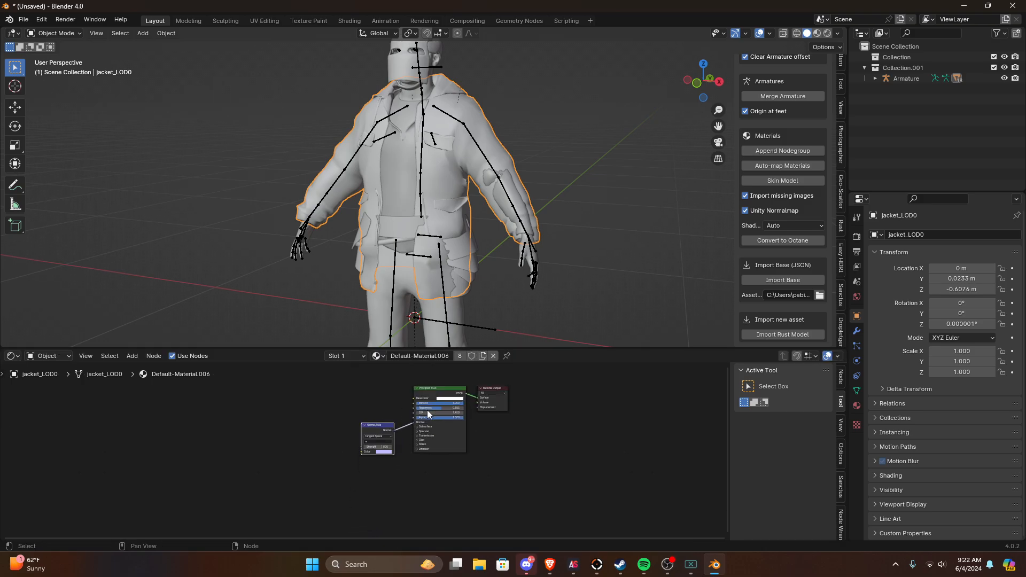
pyautogui.moveTo(428, 415); pyautogui.dragTo(386, 494, button='middle')
pyautogui.scroll(2, 386, 494)
pyautogui.moveTo(437, 210); pyautogui.dragTo(480, 212, button='middle')
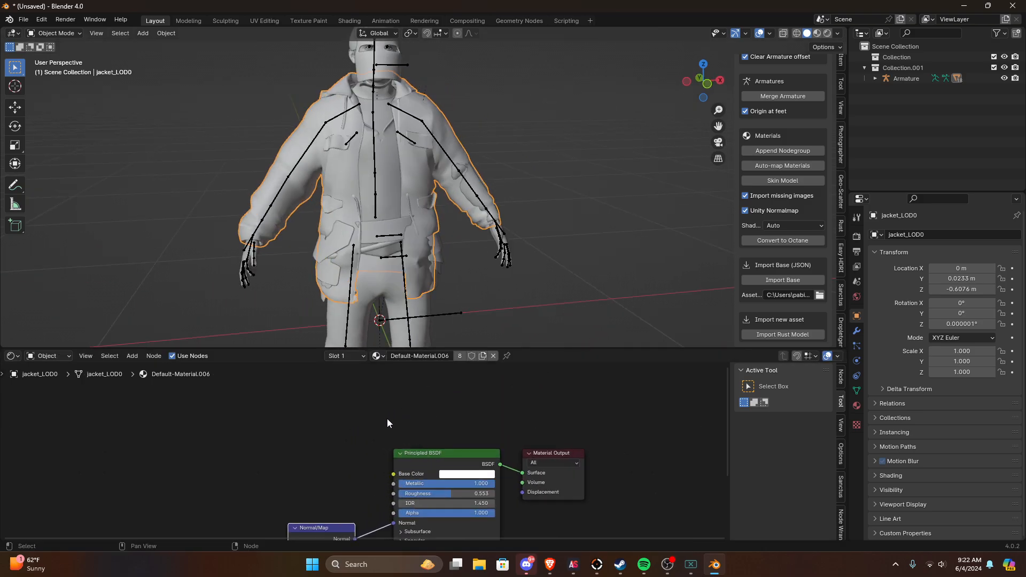
pyautogui.scroll(-1, 390, 421)
pyautogui.moveTo(433, 409); pyautogui.dragTo(288, 532)
pyautogui.moveTo(371, 407); pyautogui.dragTo(408, 437, button='middle')
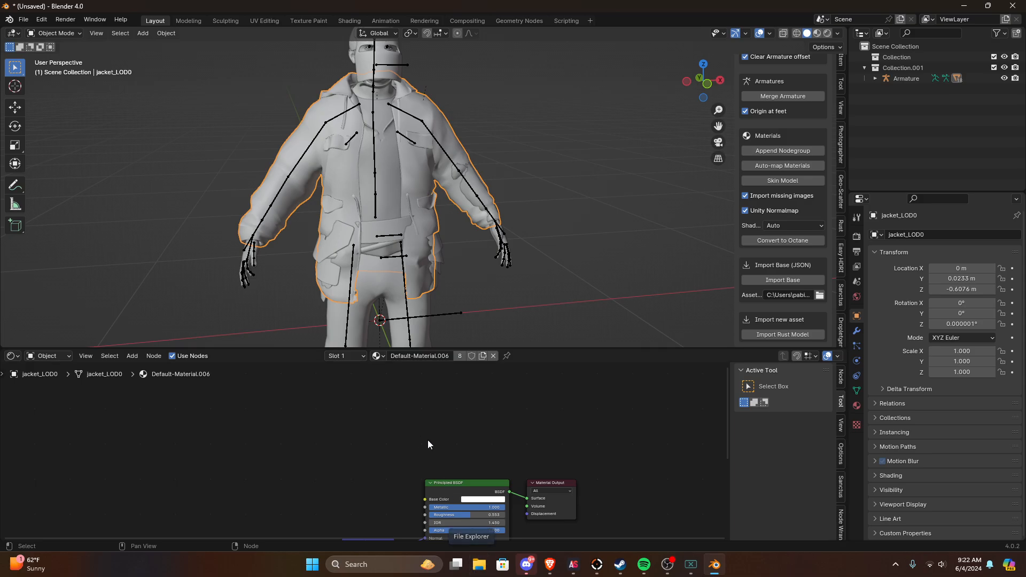
# Step: Switch to File Explorer, view the arctic suit's GameObject textures in the desktop's Rust Models folder, and return to Rust Models
pyautogui.click(488, 572)
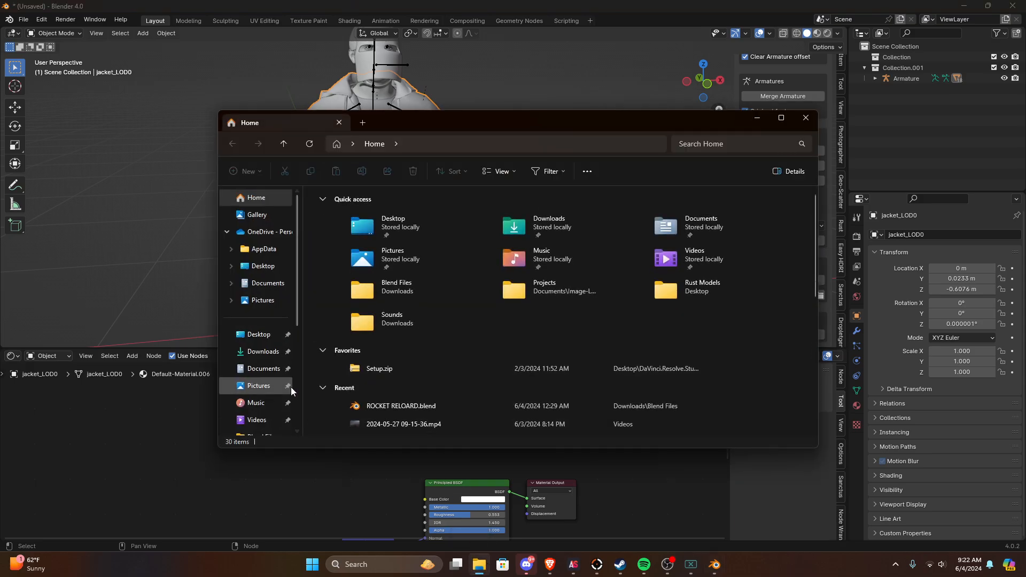
pyautogui.click(259, 335)
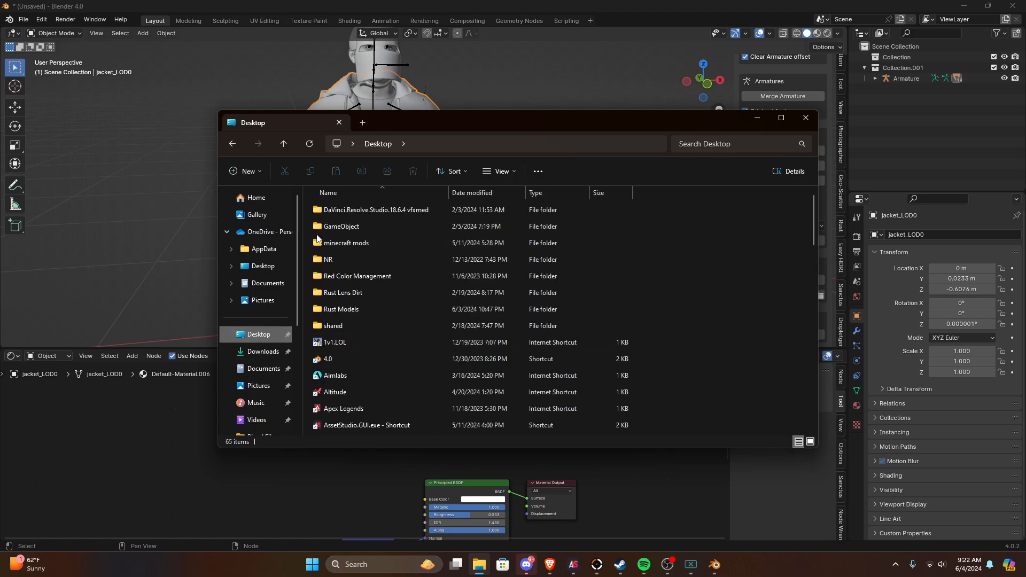
pyautogui.doubleClick(349, 310)
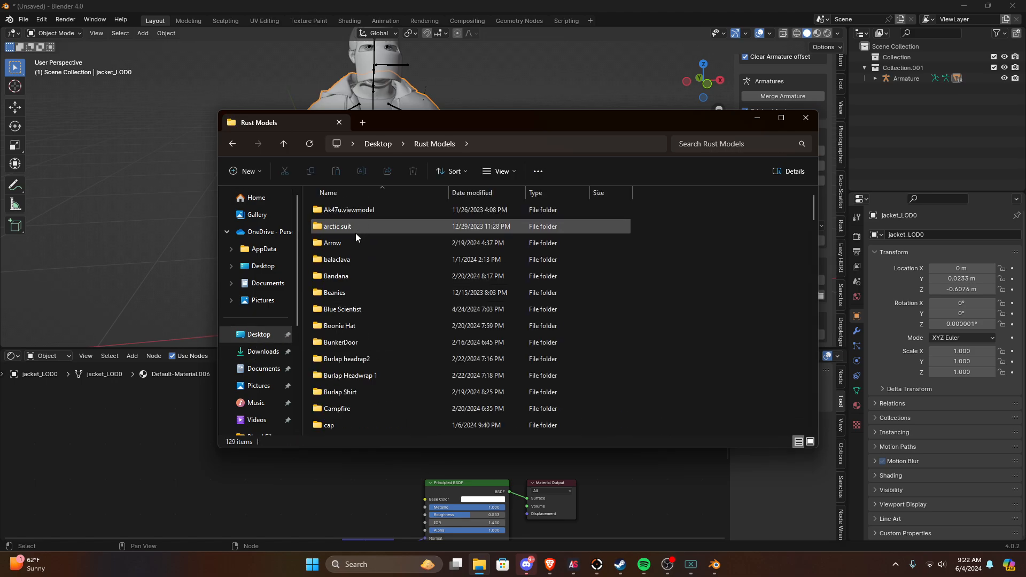
pyautogui.doubleClick(341, 229)
pyautogui.doubleClick(351, 212)
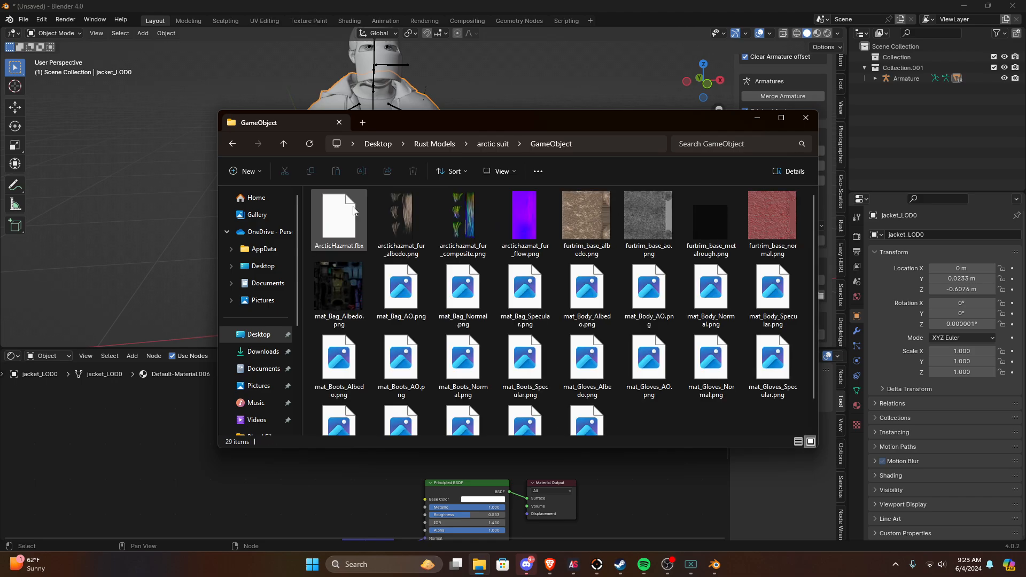
pyautogui.click(284, 144)
pyautogui.click(284, 144)
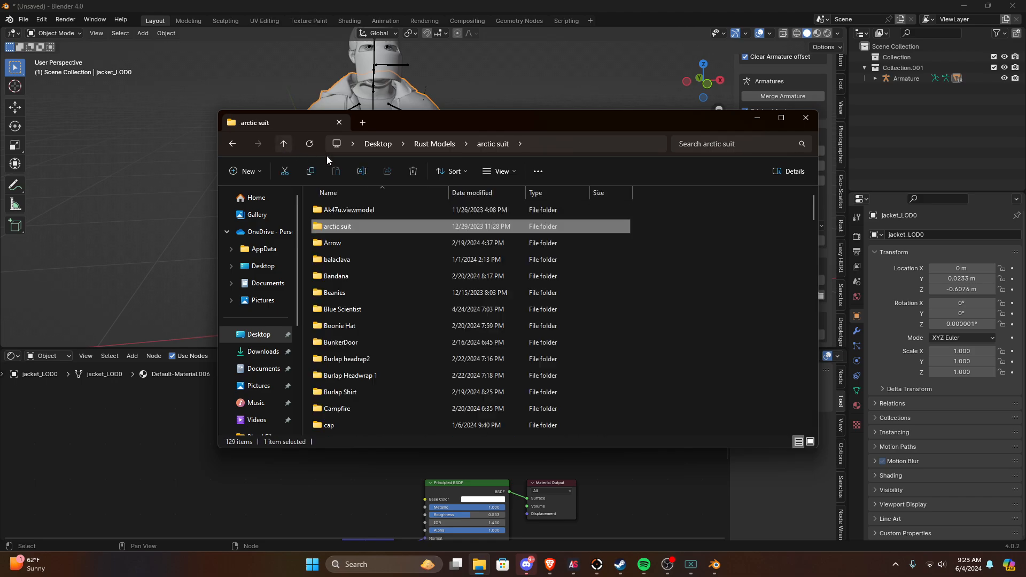
# Step: Check the balaclava folder, then examine the texture files in CombatKnife's GameObject folder
pyautogui.doubleClick(342, 259)
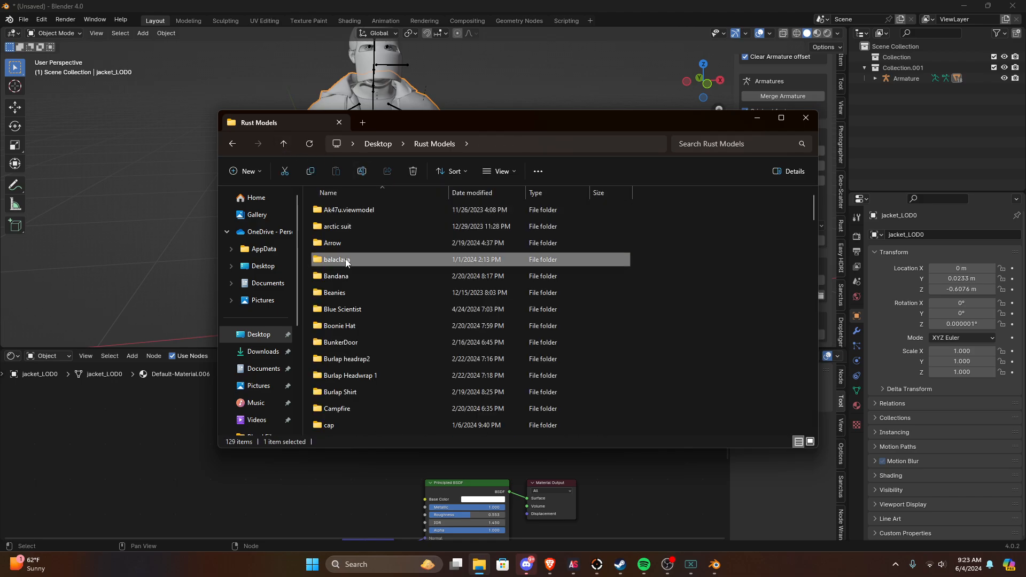
pyautogui.click(284, 144)
pyautogui.scroll(-1, 358, 327)
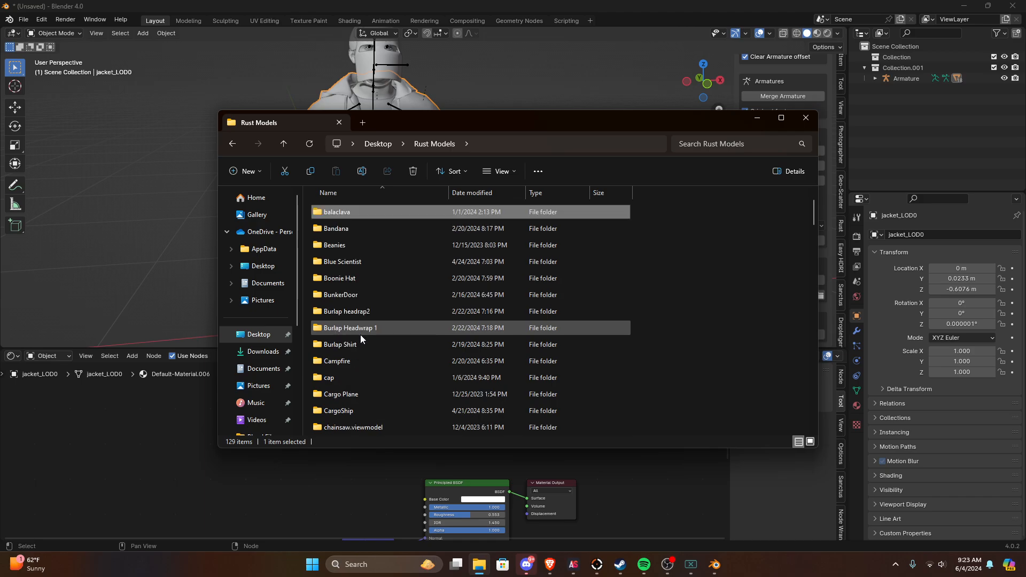
pyautogui.scroll(-3, 360, 335)
pyautogui.doubleClick(374, 345)
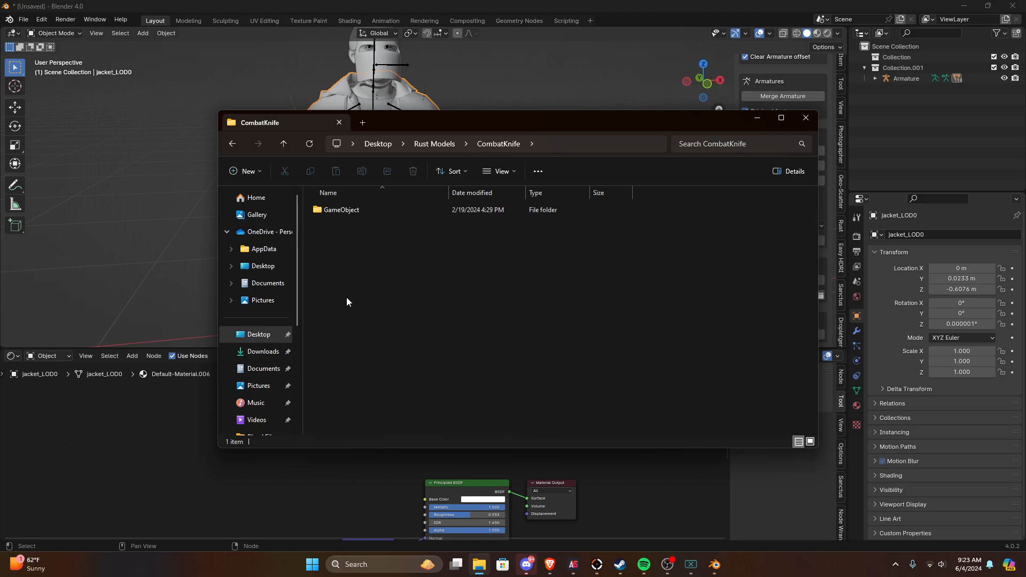
pyautogui.doubleClick(354, 210)
pyautogui.moveTo(431, 121); pyautogui.dragTo(357, 114)
pyautogui.click(573, 230)
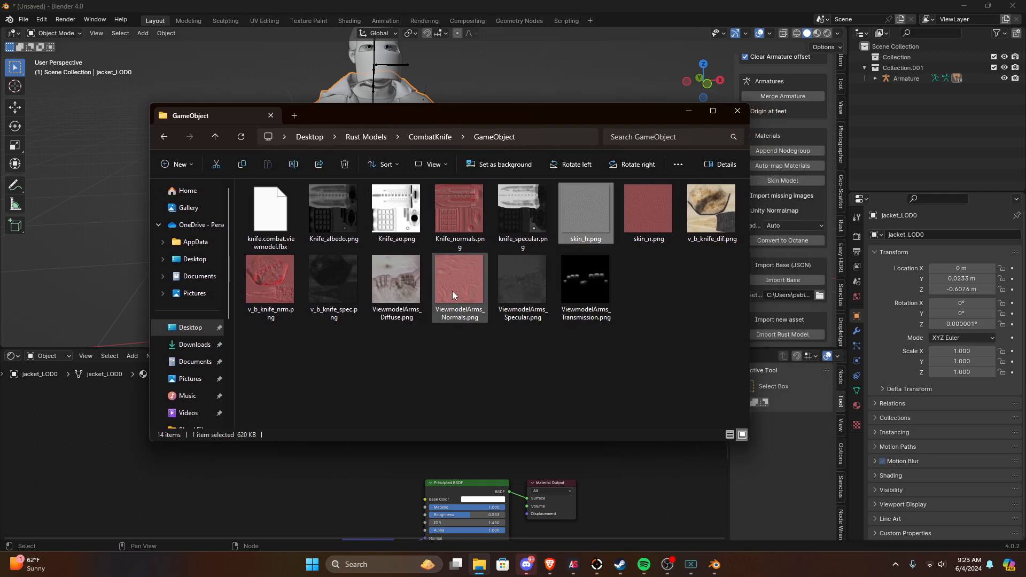
pyautogui.click(666, 308)
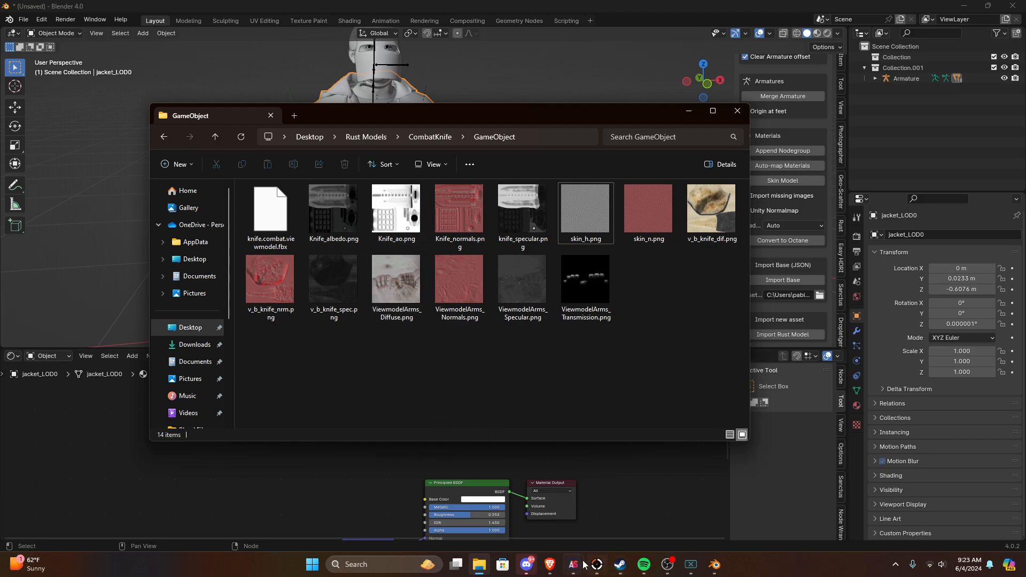
# Step: Switch to AssetStudio's asset list and try toggling an asset type filter off and on again
pyautogui.moveTo(575, 564)
pyautogui.click(618, 497)
pyautogui.click(240, 105)
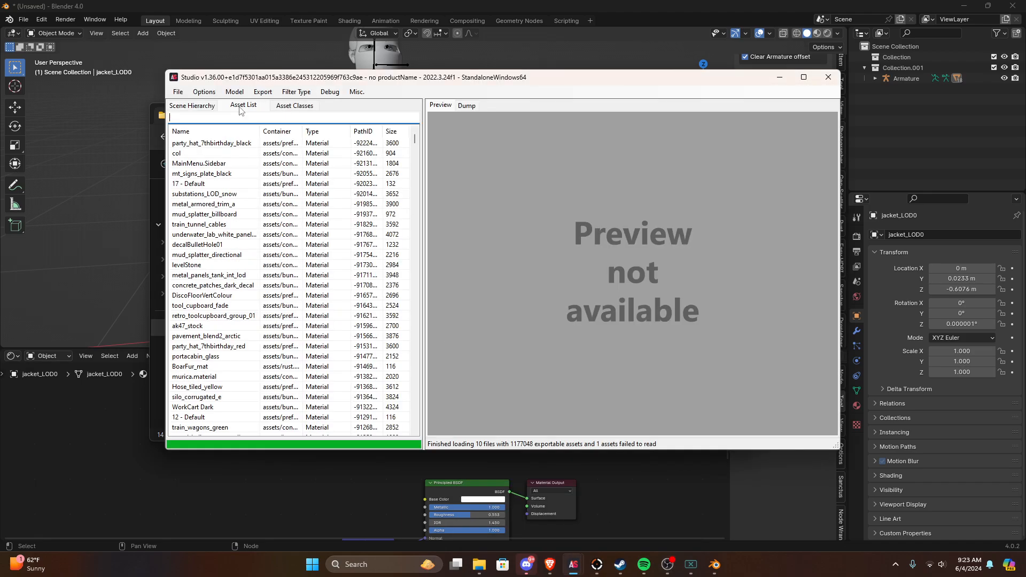
pyautogui.click(327, 93)
pyautogui.moveTo(303, 93)
pyautogui.click(303, 163)
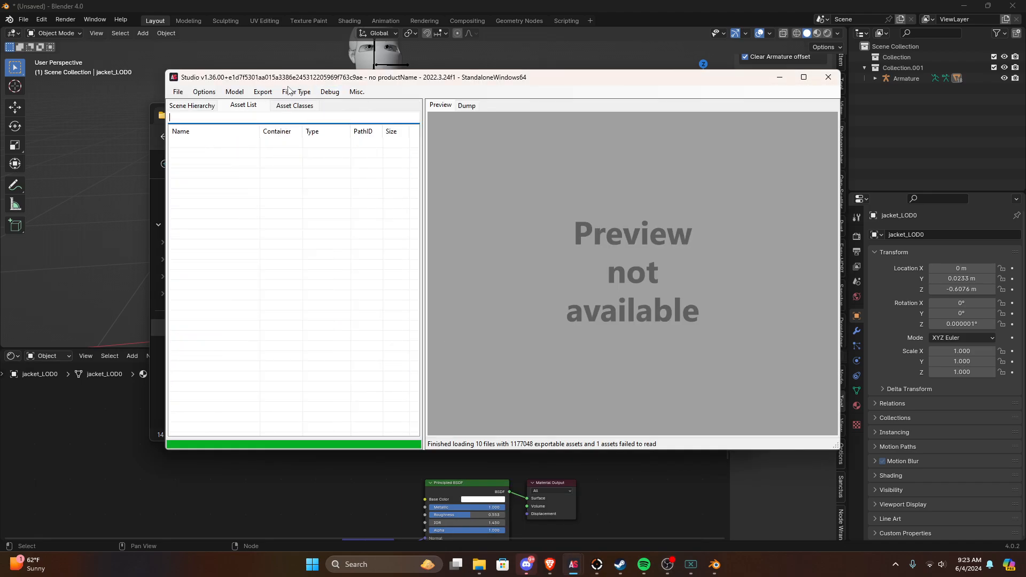
pyautogui.click(288, 91)
pyautogui.click(302, 164)
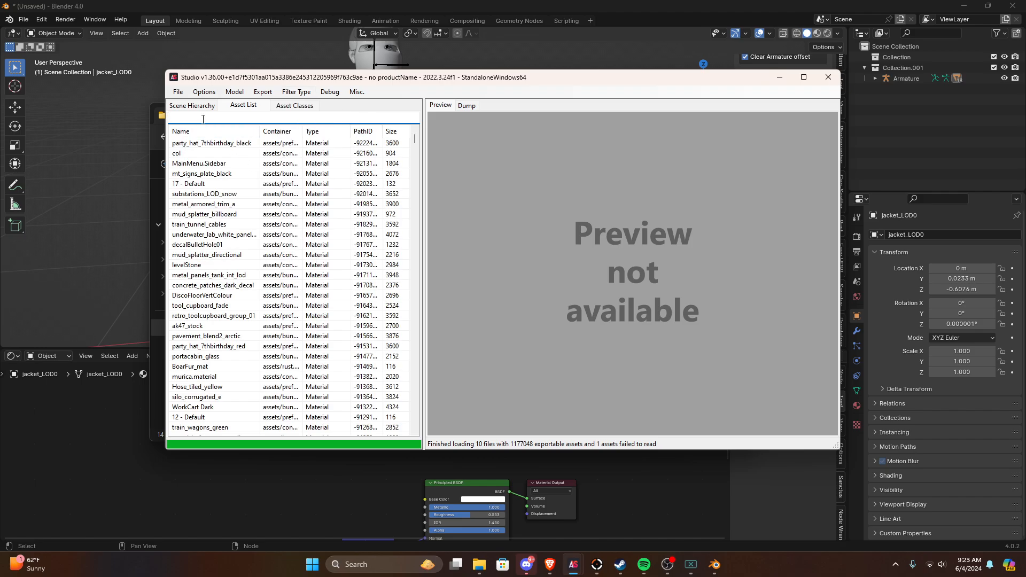
# Step: Search the asset list for "female" and preview the FemaleHead.DarkSkin_00 and FemaleUnderwear_Mummywraps_opaque materials
pyautogui.write('female')
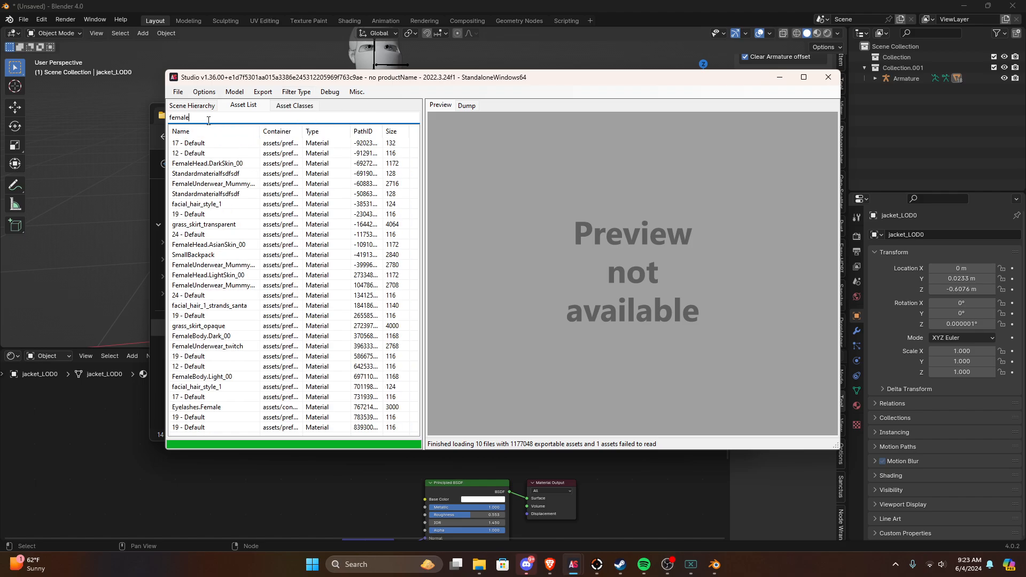
pyautogui.click(218, 165)
pyautogui.click(220, 183)
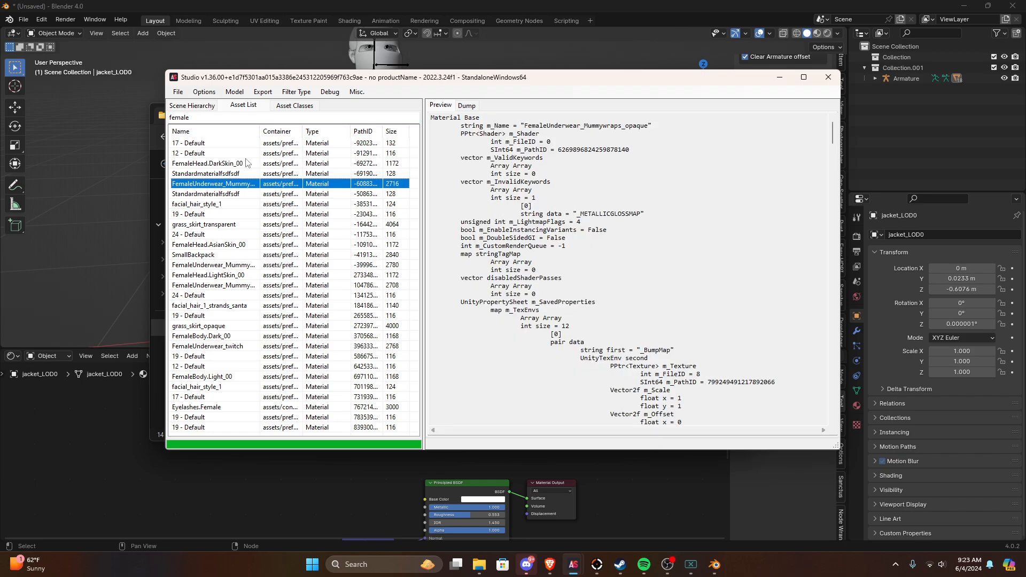
# Step: Look at the asset classes and the filter and model options, then return to the asset list
pyautogui.click(300, 105)
pyautogui.click(299, 93)
pyautogui.click(247, 93)
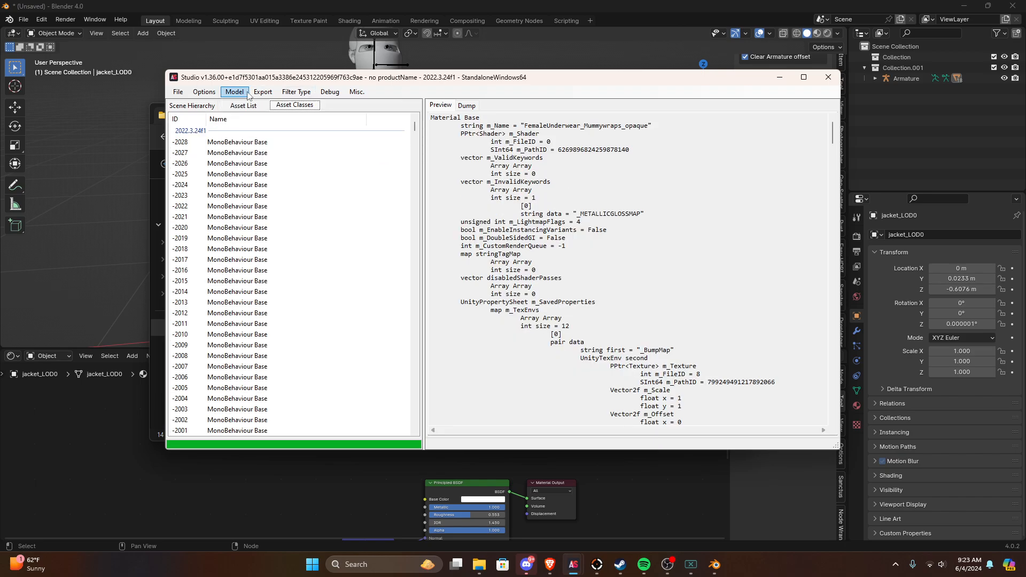
pyautogui.click(239, 95)
pyautogui.click(239, 106)
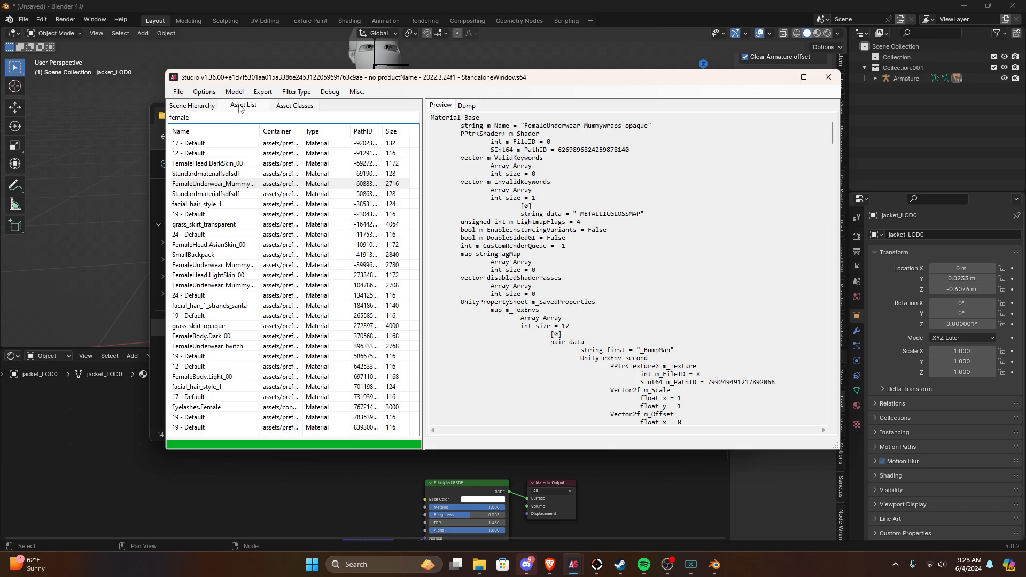
# Step: Switch the asset list's type filter from Material to Texture2D for the "female" search
pyautogui.click(307, 92)
pyautogui.click(313, 163)
pyautogui.click(302, 93)
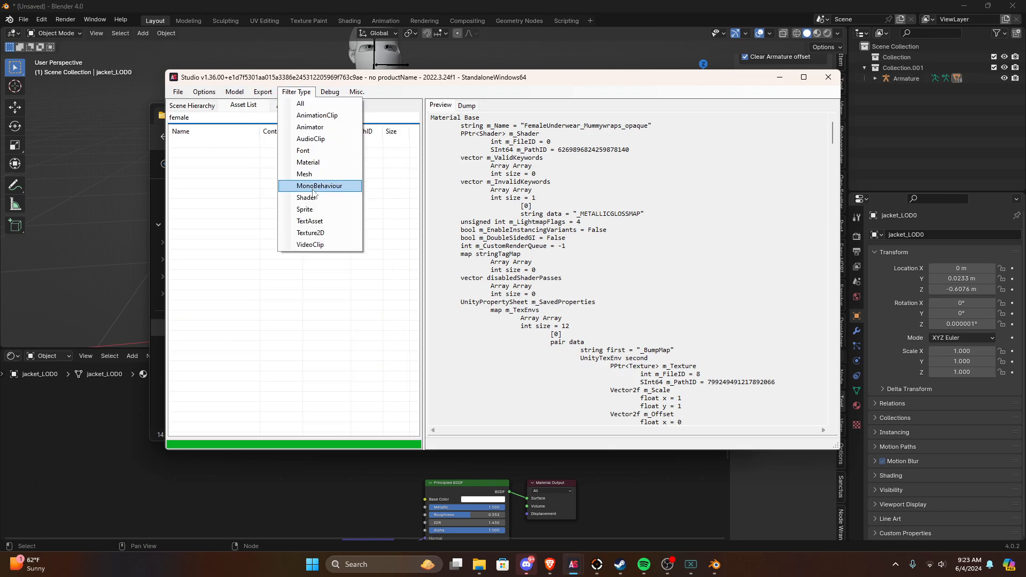
pyautogui.click(325, 233)
# Step: Preview the listed female Texture2D assets, including the underwear, hair cap mask, body spec, normal and base color maps
pyautogui.click(208, 143)
pyautogui.click(216, 153)
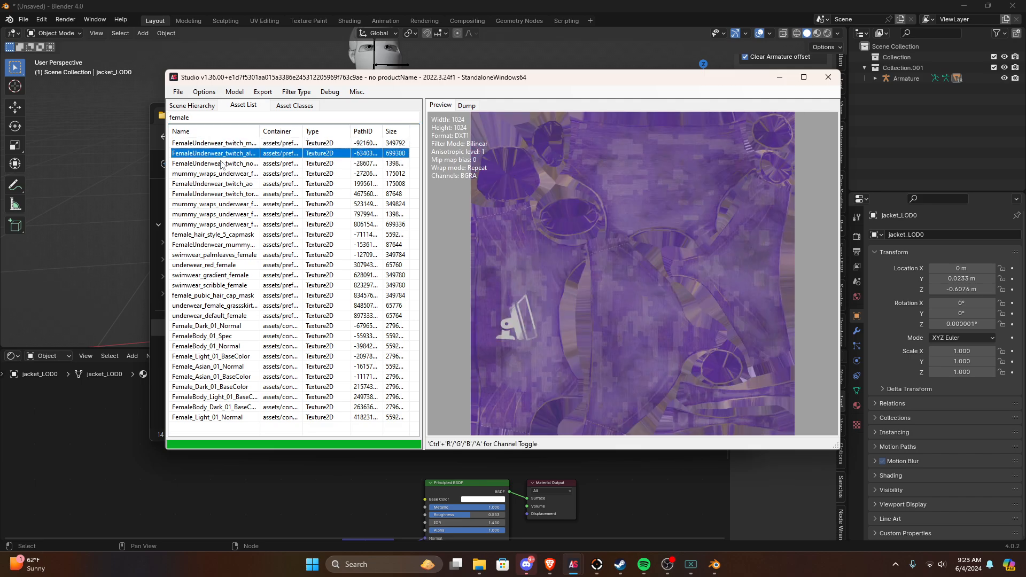
pyautogui.click(219, 174)
pyautogui.click(224, 204)
pyautogui.click(226, 225)
pyautogui.press('Down')
pyautogui.press('Down')
pyautogui.press('Down')
pyautogui.press('Down')
pyautogui.press('Down')
pyautogui.press('Down')
pyautogui.press('Down')
pyautogui.press('Down')
pyautogui.press('Down')
pyautogui.press('Down')
pyautogui.press('Down')
pyautogui.press('Down')
pyautogui.press('Down')
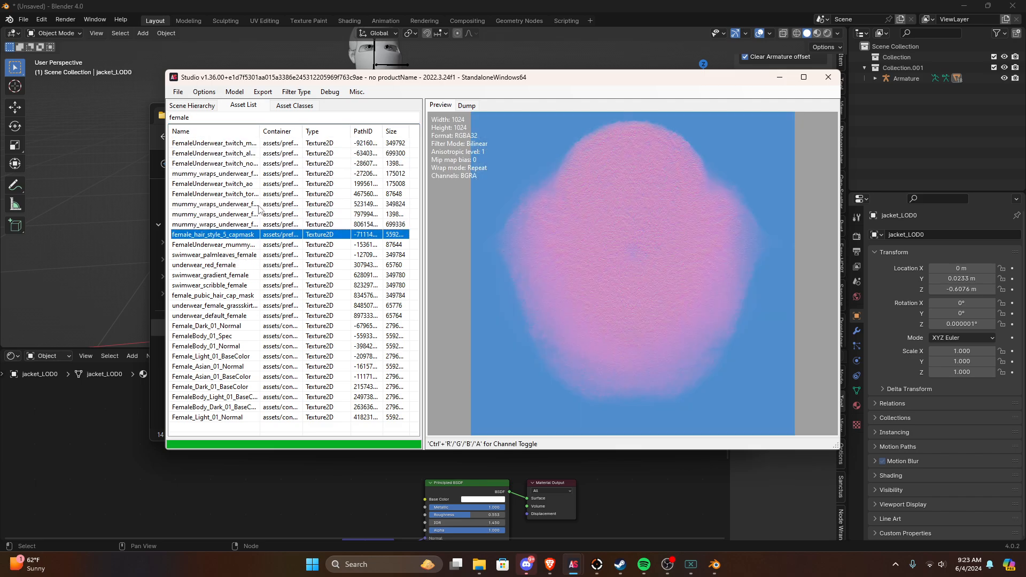
pyautogui.press('Up')
pyautogui.press('Up')
pyautogui.press('Up')
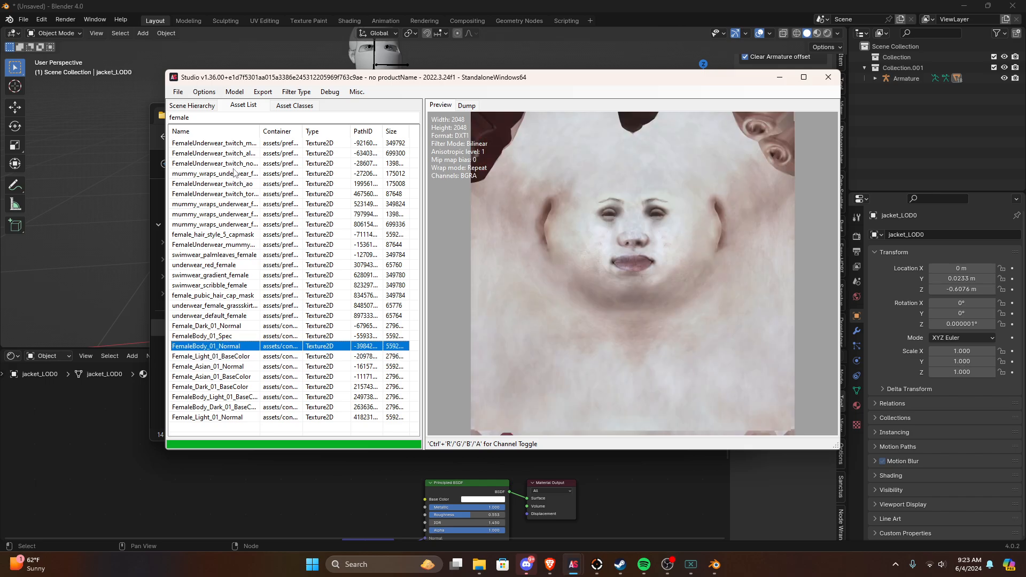
pyautogui.press('Up')
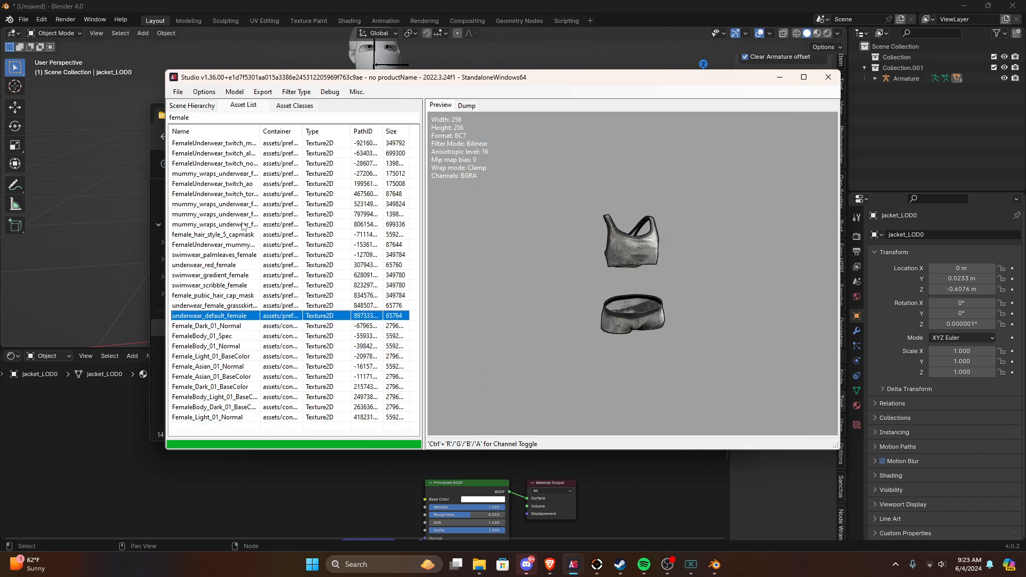
pyautogui.press('Down')
pyautogui.press('Down')
pyautogui.press('Up')
pyautogui.press('Down')
pyautogui.press('Down')
pyautogui.press('Down')
pyautogui.press('Down')
pyautogui.press('Down')
pyautogui.press('Down')
pyautogui.press('Down')
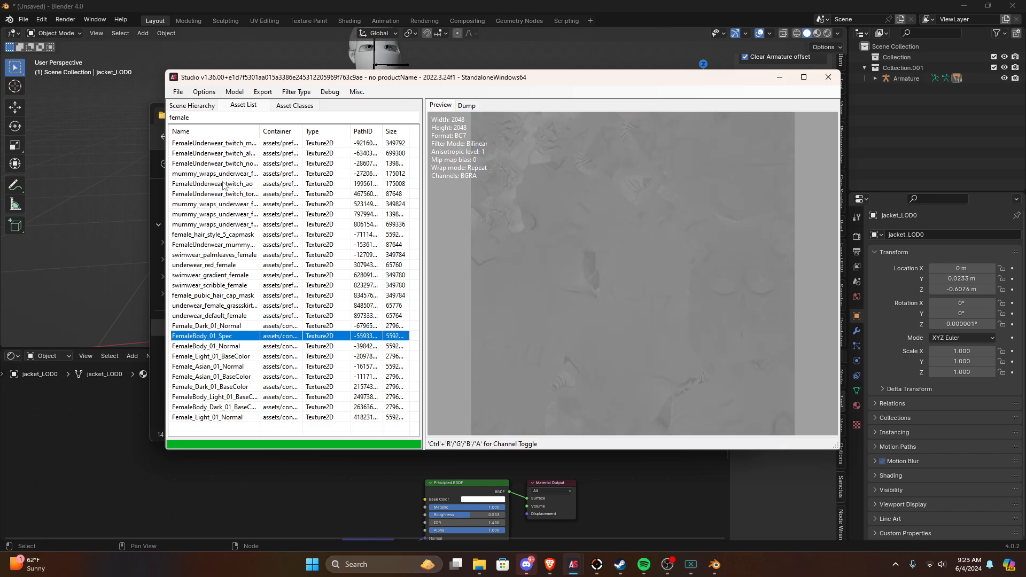
pyautogui.press('Down')
pyautogui.press('Down')
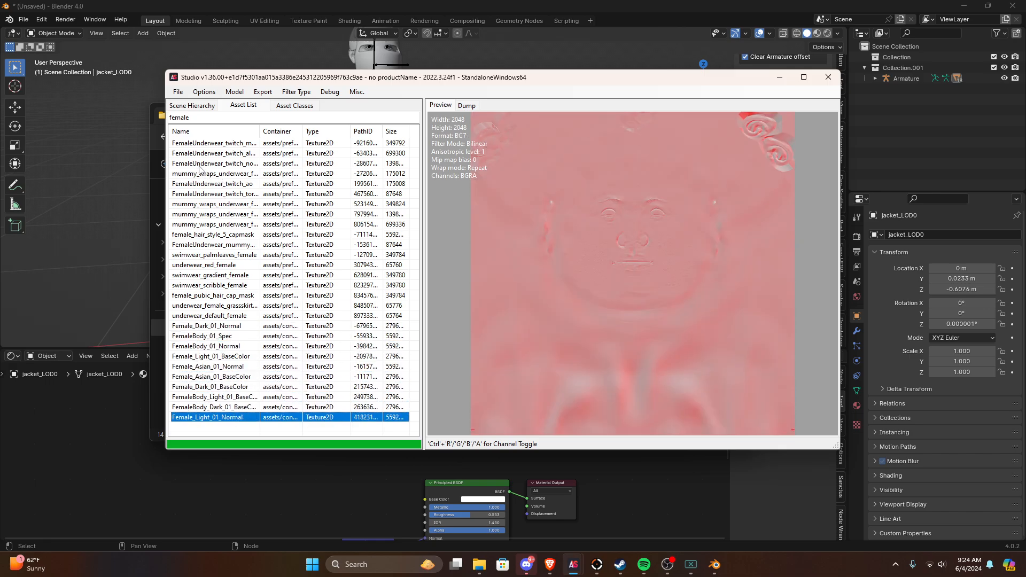
pyautogui.press('Up')
pyautogui.press('Up')
pyautogui.press('Up')
pyautogui.press('Up')
pyautogui.press('Up')
pyautogui.press('Up')
pyautogui.press('Up')
pyautogui.press('Up')
pyautogui.press('Up')
pyautogui.press('Up')
pyautogui.press('Up')
pyautogui.press('Up')
pyautogui.press('Up')
pyautogui.press('Up')
pyautogui.press('Up')
pyautogui.press('Up')
pyautogui.press('Up')
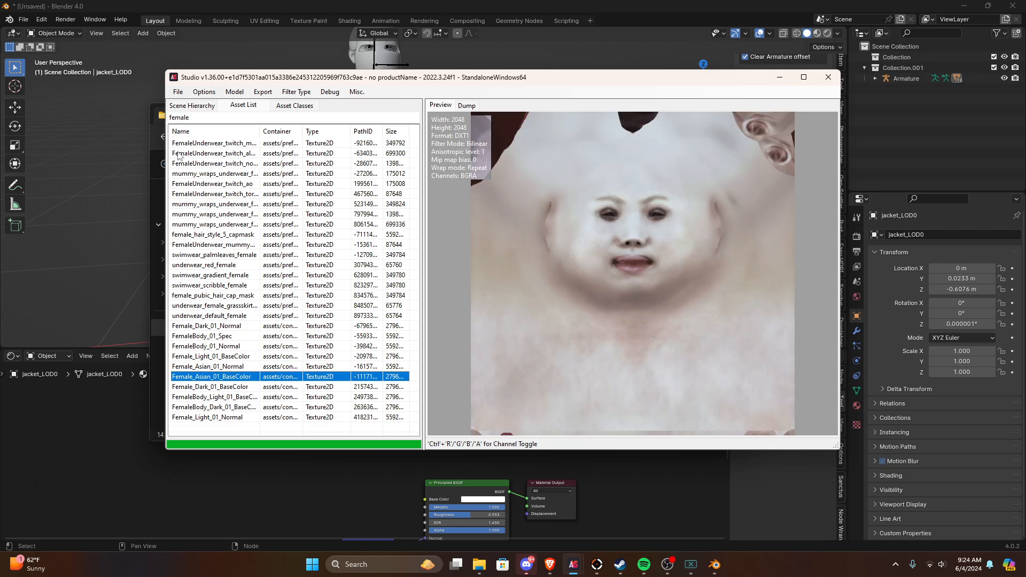
# Step: Minimize AssetStudio, then view Knife_albedo.png from CombatKnife's GameObject folder and close the image
pyautogui.click(779, 77)
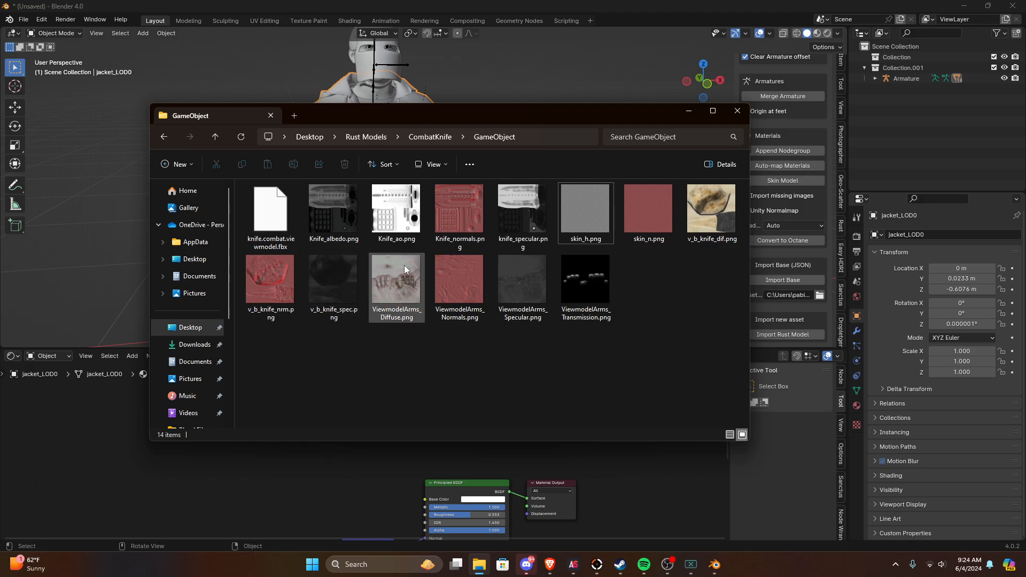
pyautogui.click(335, 217)
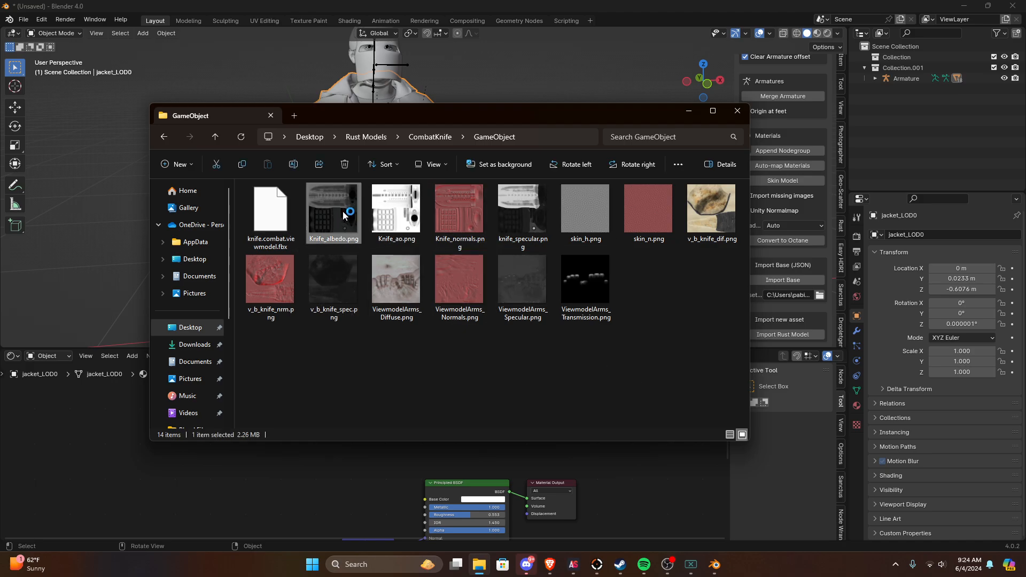
pyautogui.click(412, 357)
pyautogui.doubleClick(322, 186)
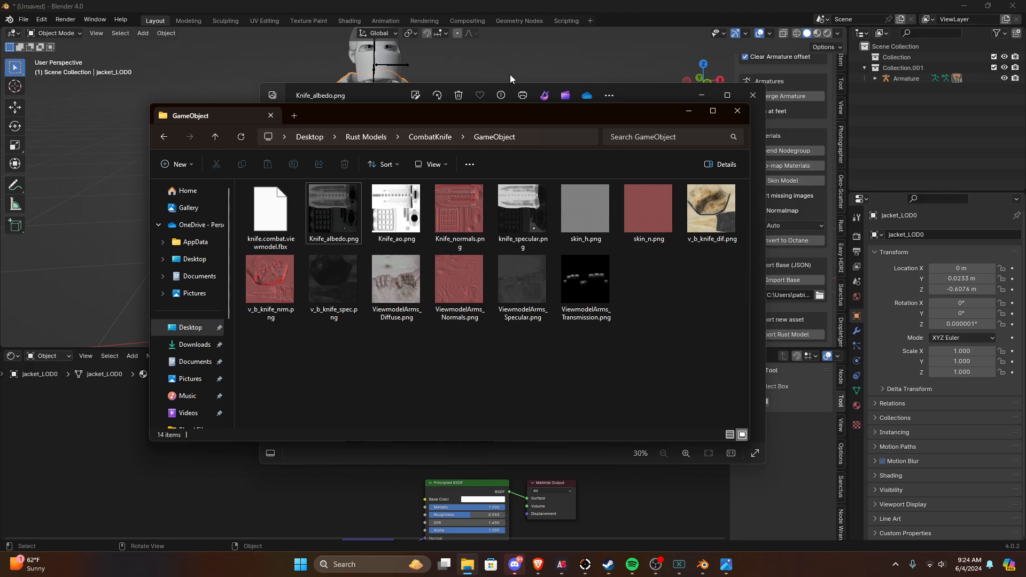
pyautogui.click(340, 93)
pyautogui.click(751, 97)
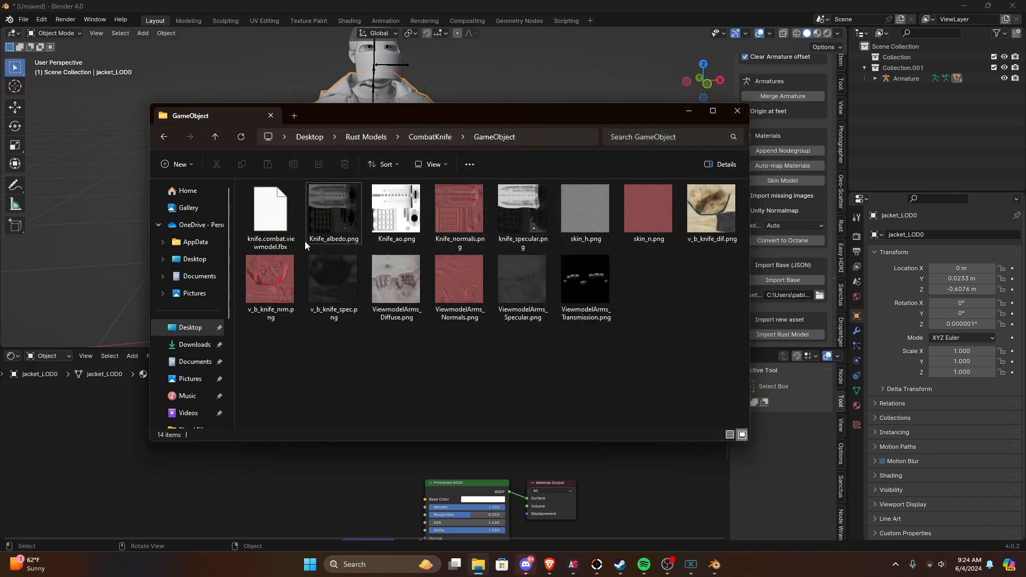
pyautogui.doubleClick(333, 215)
pyautogui.click(753, 95)
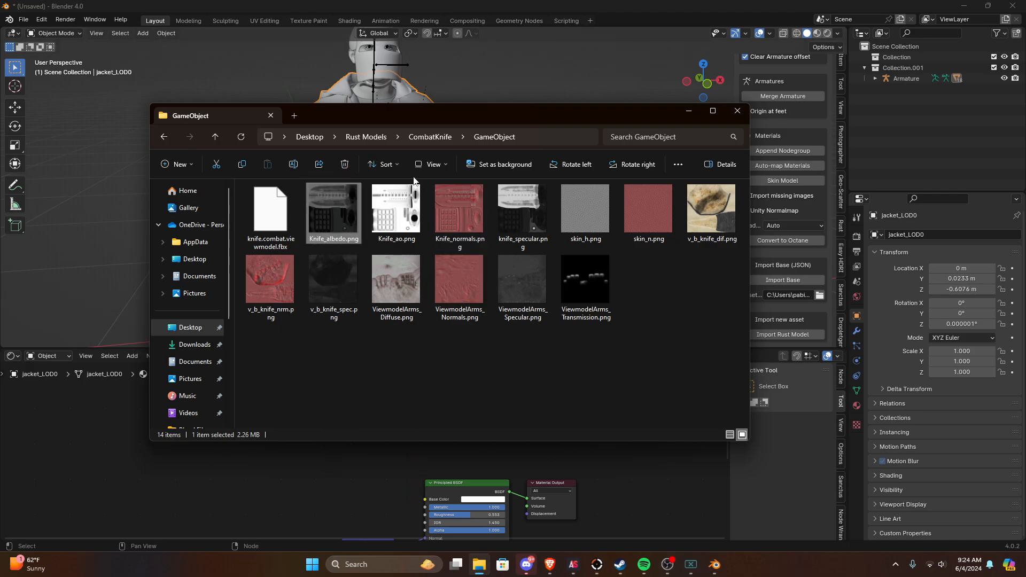
# Step: Return to Blender and start a new General file without saving the current scene
pyautogui.click(30, 19)
pyautogui.moveTo(32, 29)
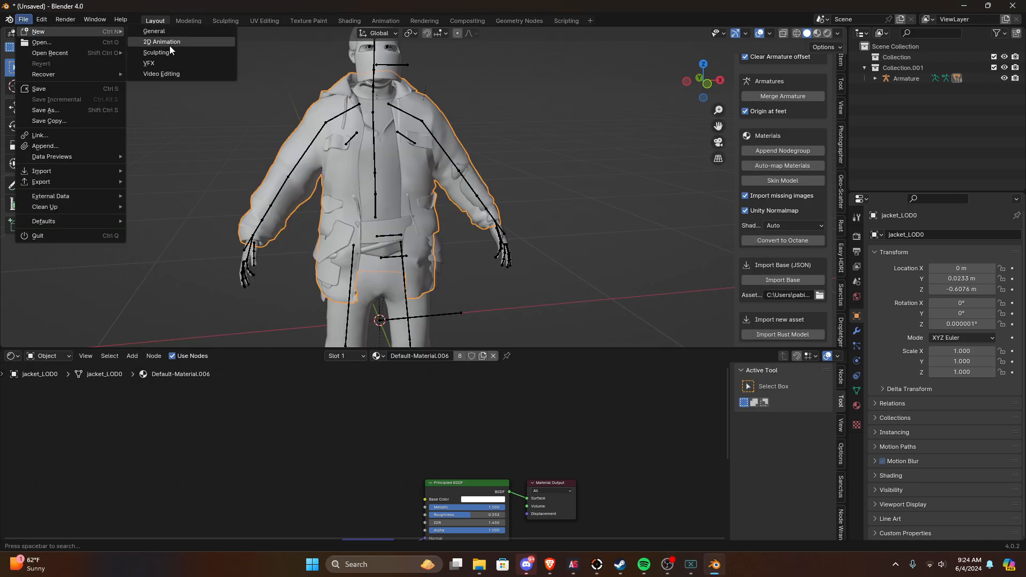
pyautogui.click(161, 33)
pyautogui.click(516, 302)
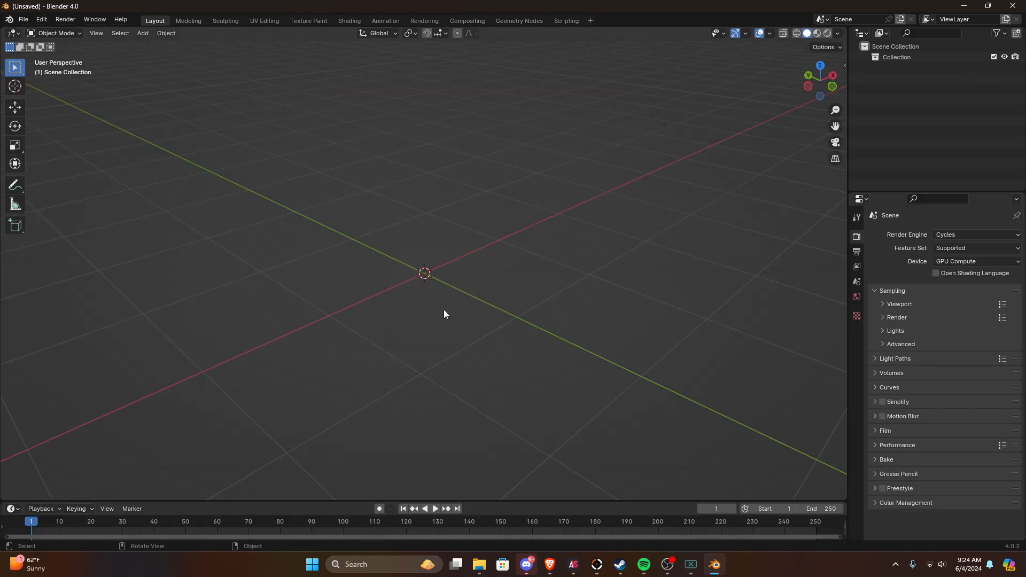
# Step: Show the 3D viewport's sidebar with the Rust Tools add-on options
pyautogui.moveTo(599, 406); pyautogui.dragTo(670, 245, button='middle')
pyautogui.press('n')
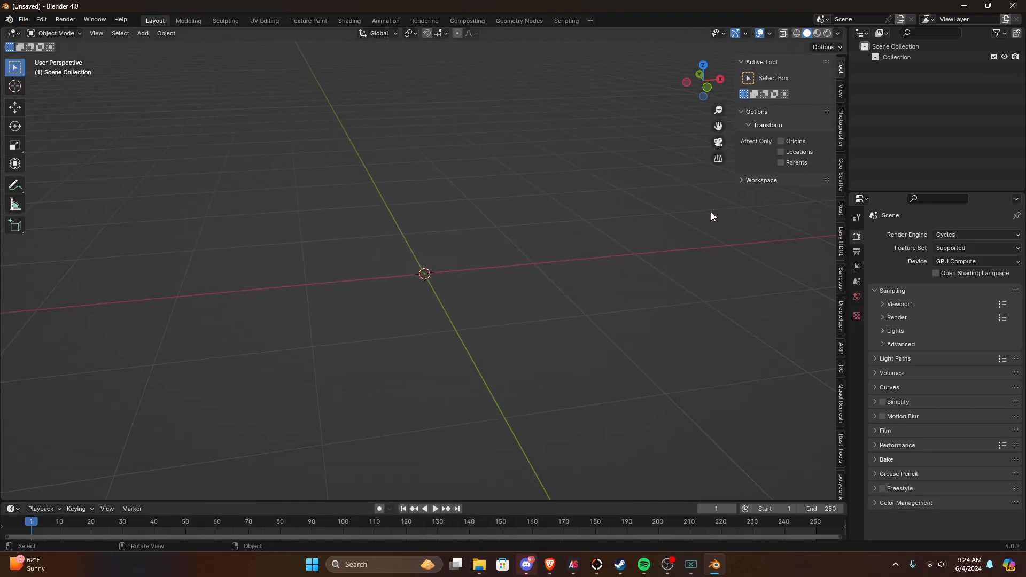
pyautogui.scroll(-1, 846, 143)
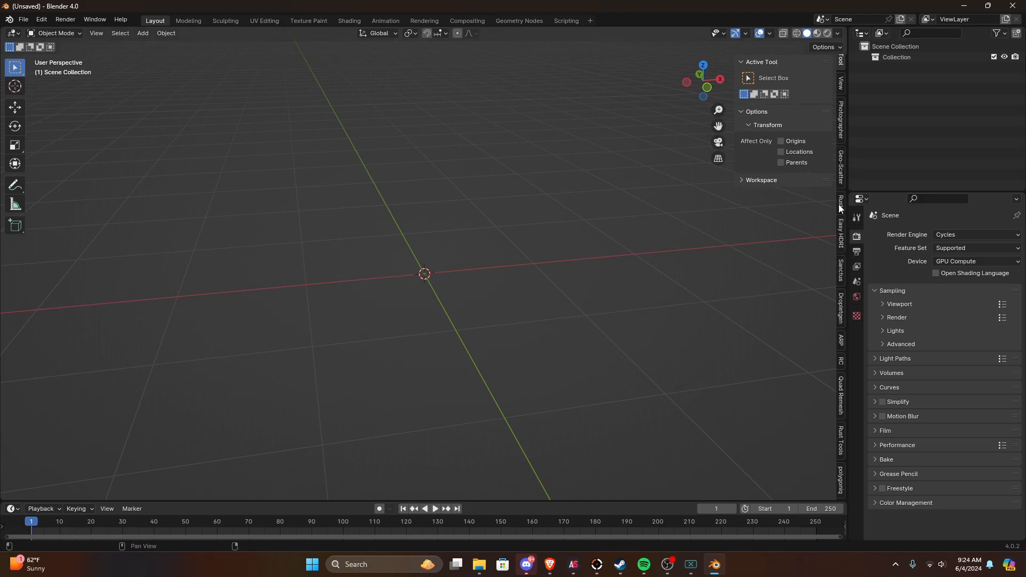
pyautogui.click(841, 206)
pyautogui.click(844, 449)
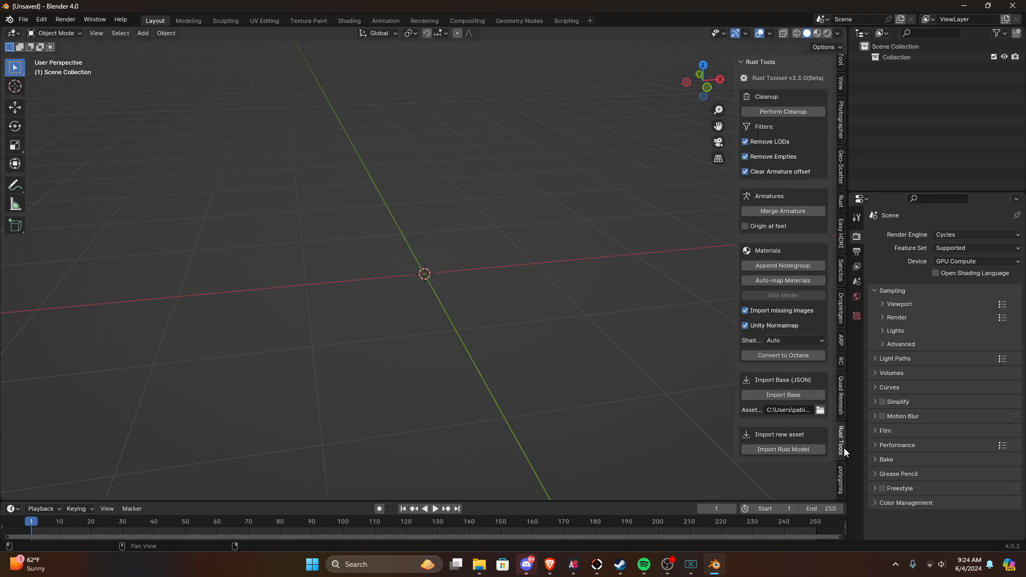
# Step: Import the combat knife viewmodel FBX from Rust Models > CombatKnife > GameObject as a Rust model
pyautogui.click(770, 450)
pyautogui.click(286, 185)
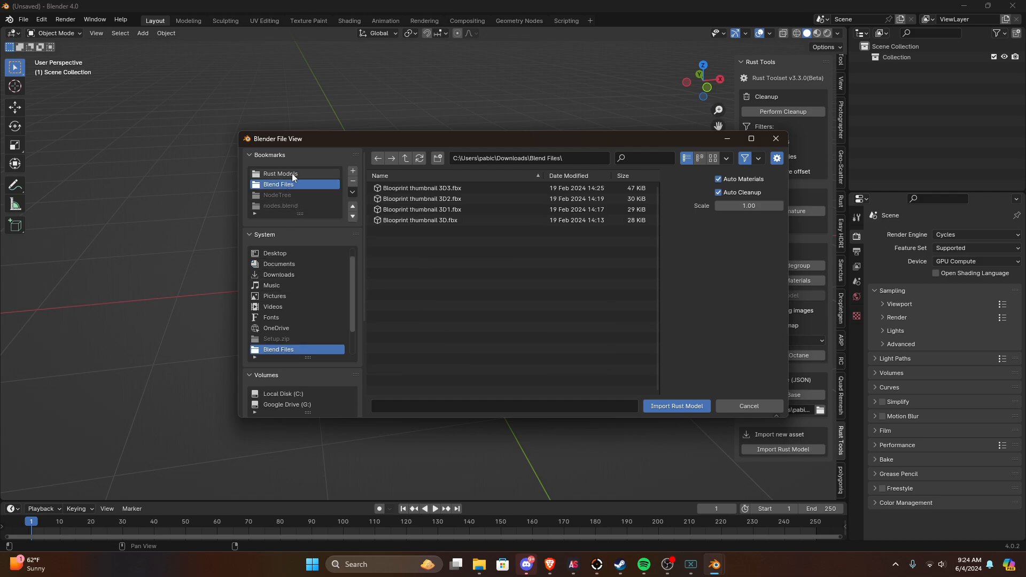
pyautogui.click(292, 173)
pyautogui.click(647, 159)
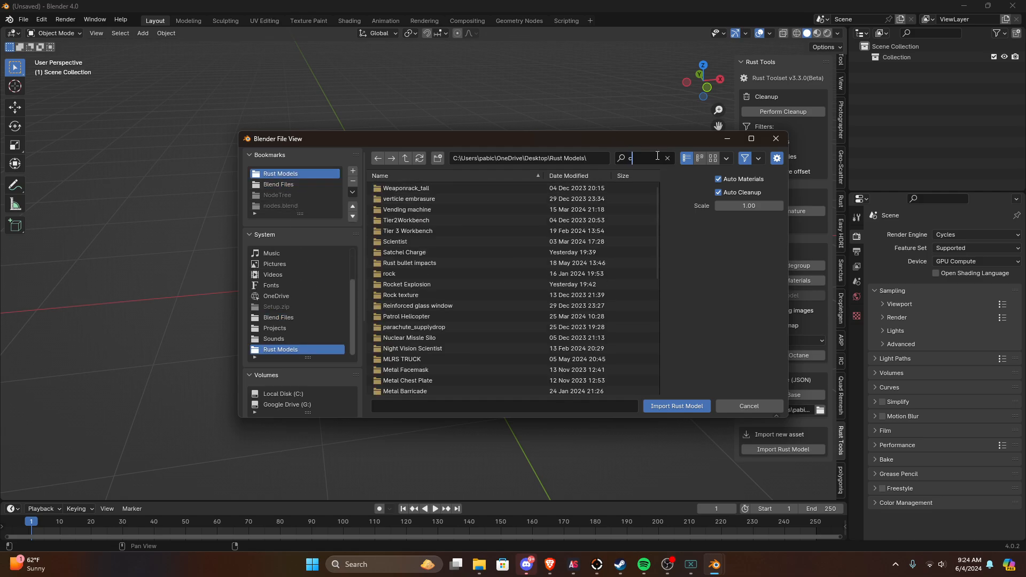
pyautogui.write('comb')
pyautogui.doubleClick(496, 190)
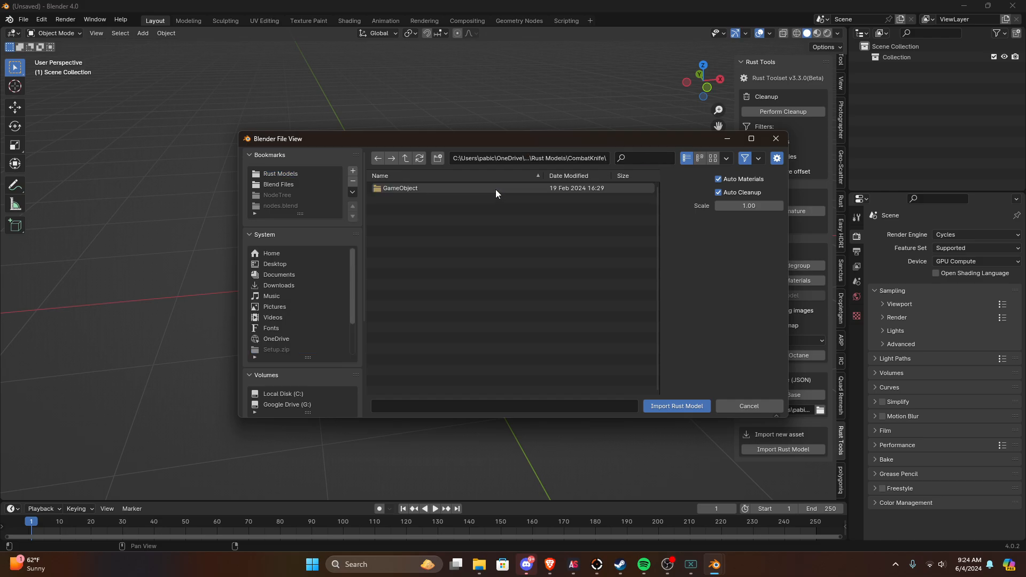
pyautogui.doubleClick(496, 190)
pyautogui.doubleClick(483, 189)
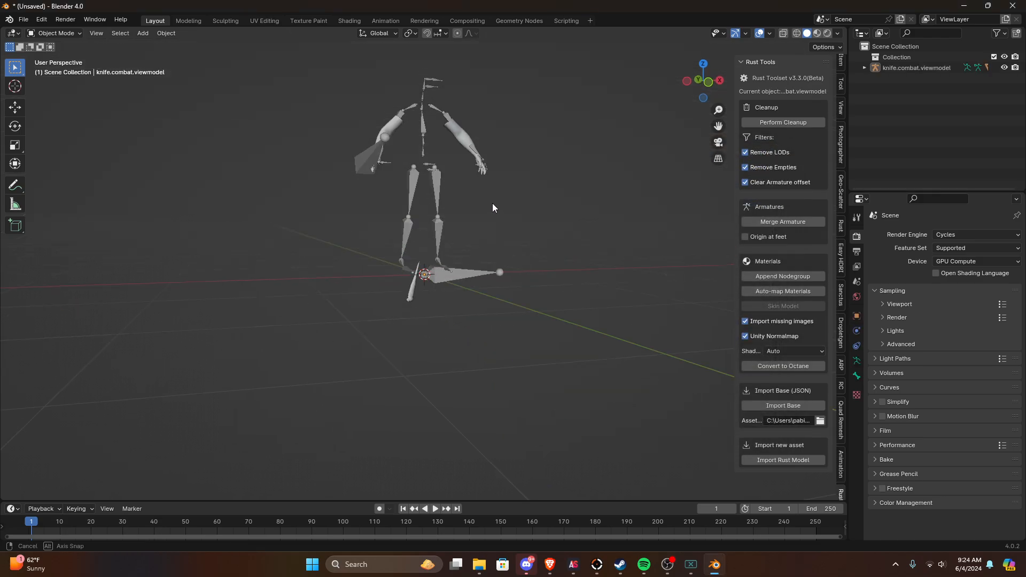
# Step: Switch the viewport to rendered shading and delete the imported knife.combat.viewmodel armature
pyautogui.click(827, 35)
pyautogui.scroll(10, 428, 187)
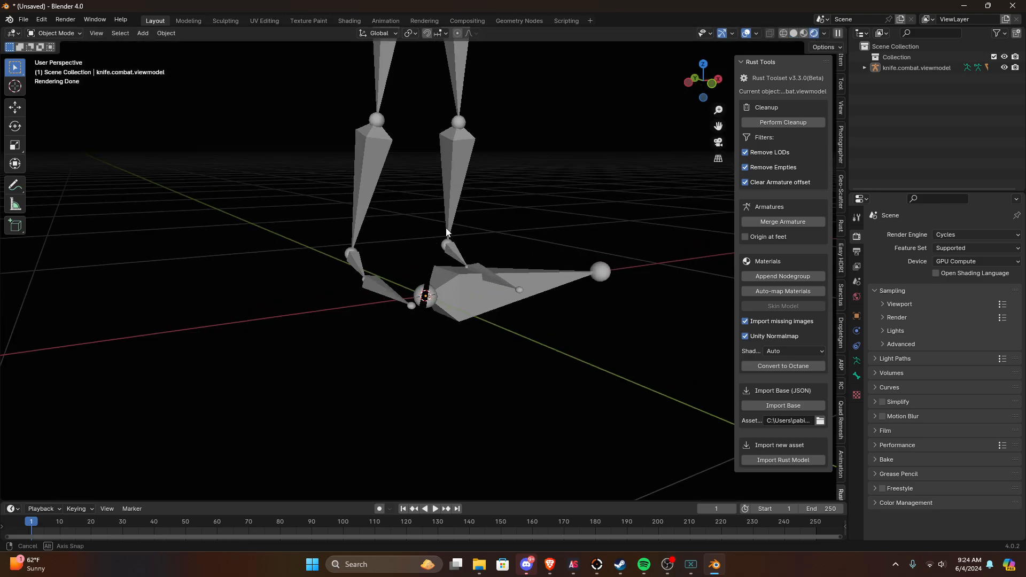
pyautogui.click(529, 302)
pyautogui.scroll(-5, 528, 305)
pyautogui.press('x')
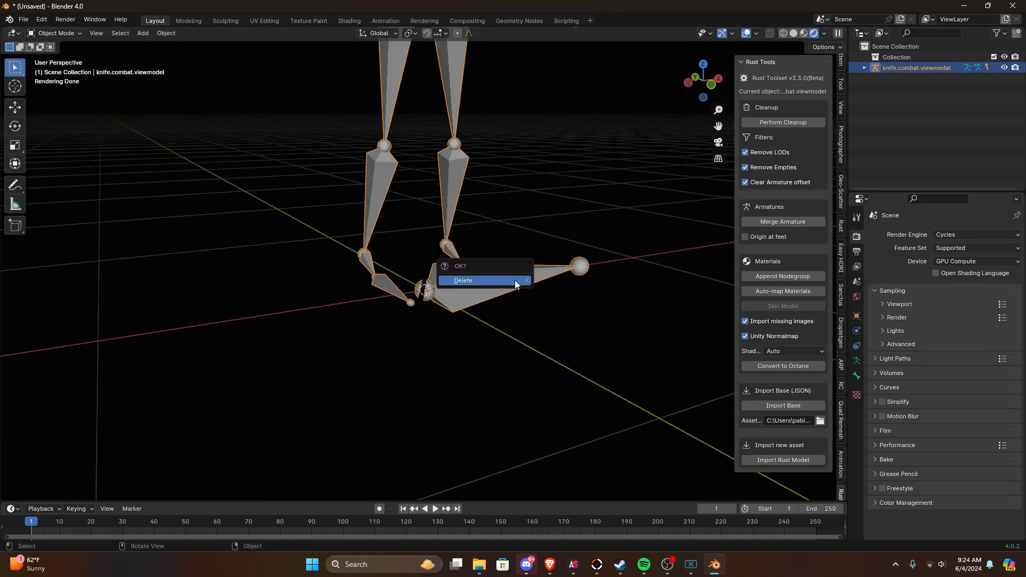
pyautogui.click(515, 281)
# Step: Select the boneknife, hand and knife meshes and inspect them briefly in wireframe shading
pyautogui.click(894, 88)
pyautogui.keyDown('shift'); pyautogui.click(893, 66); pyautogui.keyUp('shift')
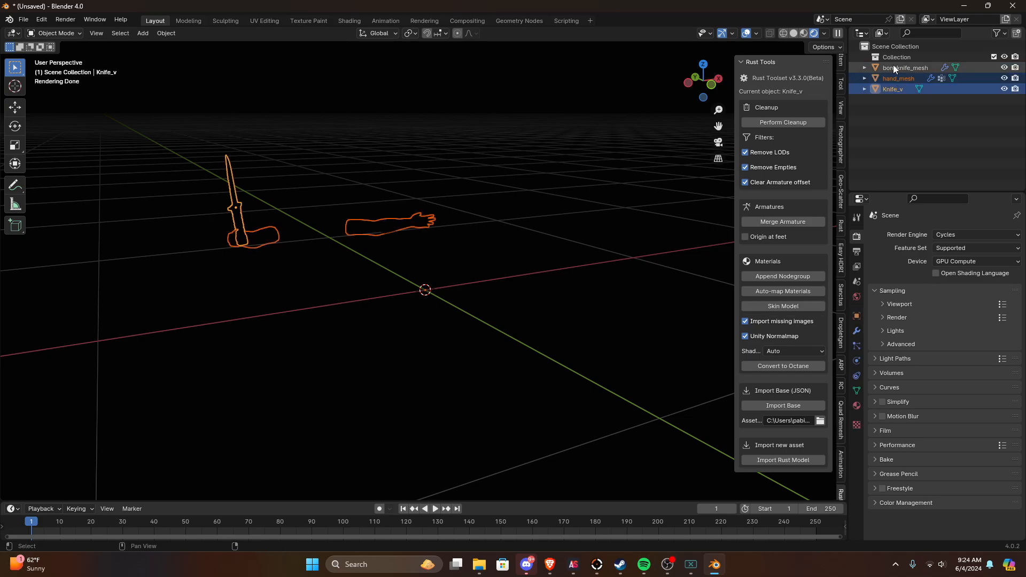
pyautogui.moveTo(390, 176)
pyautogui.mouseDown(button='middle')
pyautogui.moveTo(402, 193)
pyautogui.moveTo(397, 253)
pyautogui.moveTo(455, 238)
pyautogui.mouseUp(button='middle')
pyautogui.hotkey('shift', 'z')
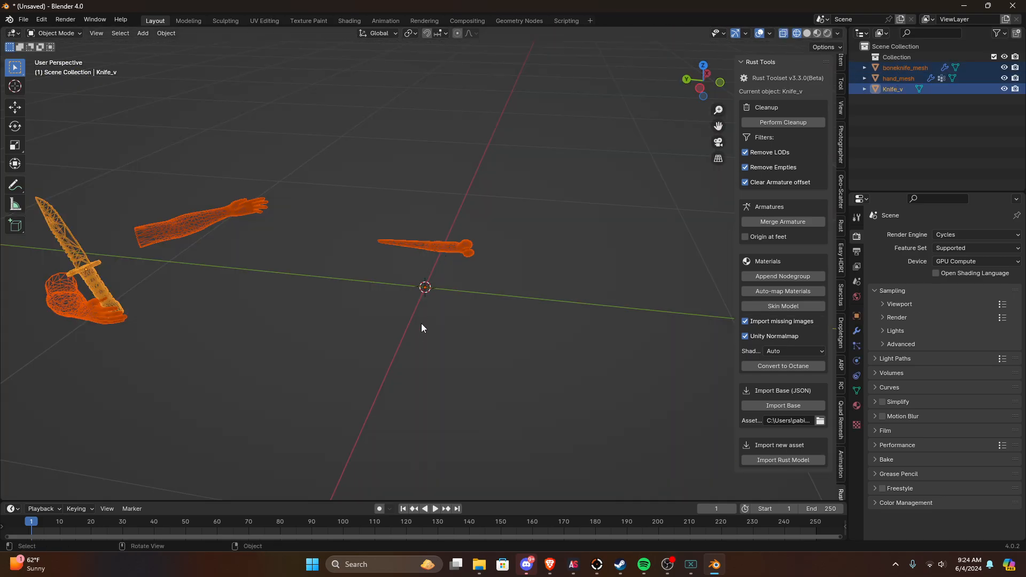
pyautogui.hotkey('shift', 'z')
pyautogui.click(425, 290)
pyautogui.hotkey('shift', 'a')
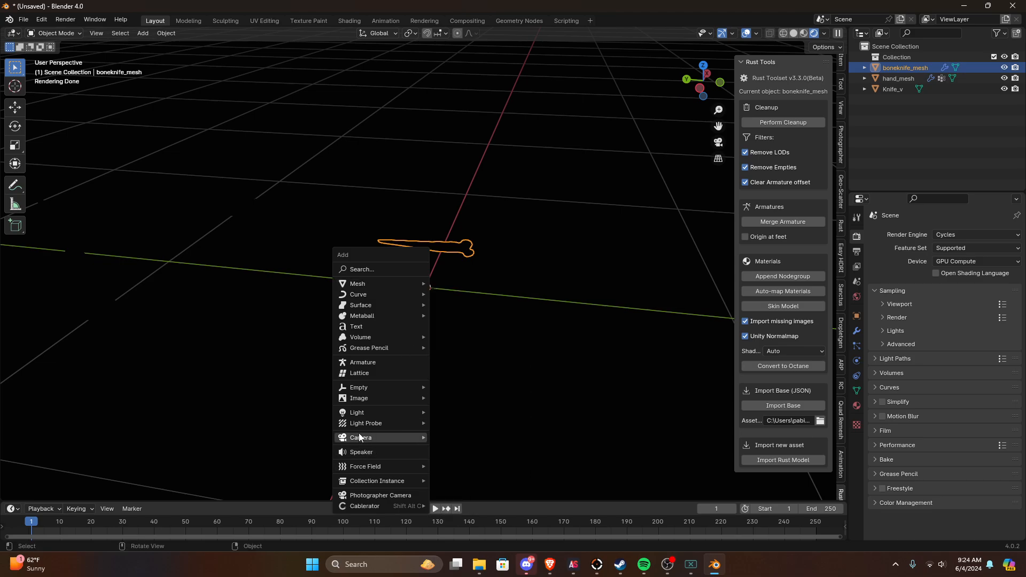
pyautogui.moveTo(368, 414)
pyautogui.click(472, 437)
pyautogui.press('Delete')
# Step: Add an area light and raise it along the Z axis above the meshes
pyautogui.hotkey('shift', 'a')
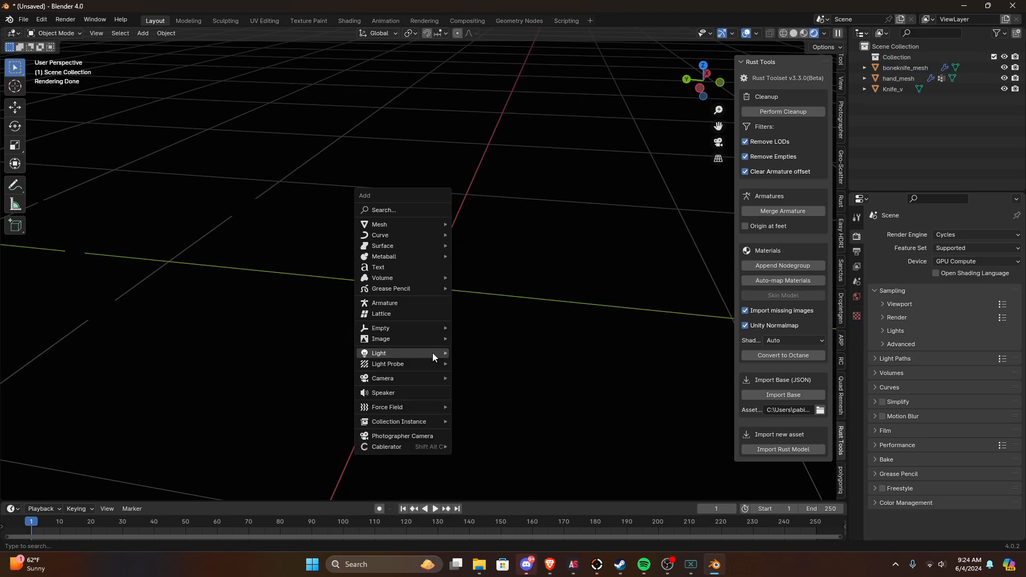
pyautogui.moveTo(428, 353)
pyautogui.click(475, 389)
pyautogui.press('g')
pyautogui.press('z')
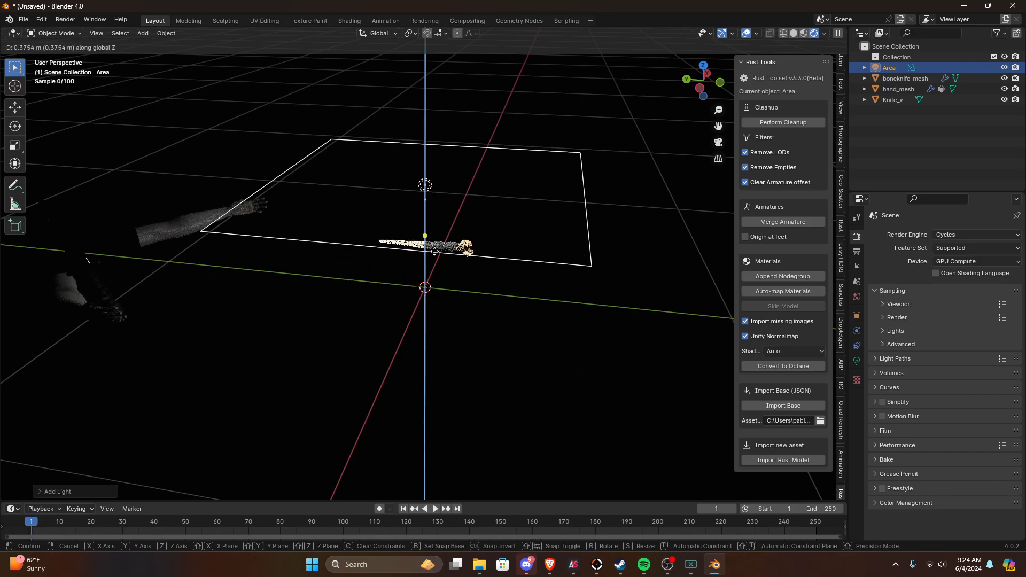
pyautogui.click(410, 129)
pyautogui.moveTo(409, 129); pyautogui.dragTo(572, 256, button='middle')
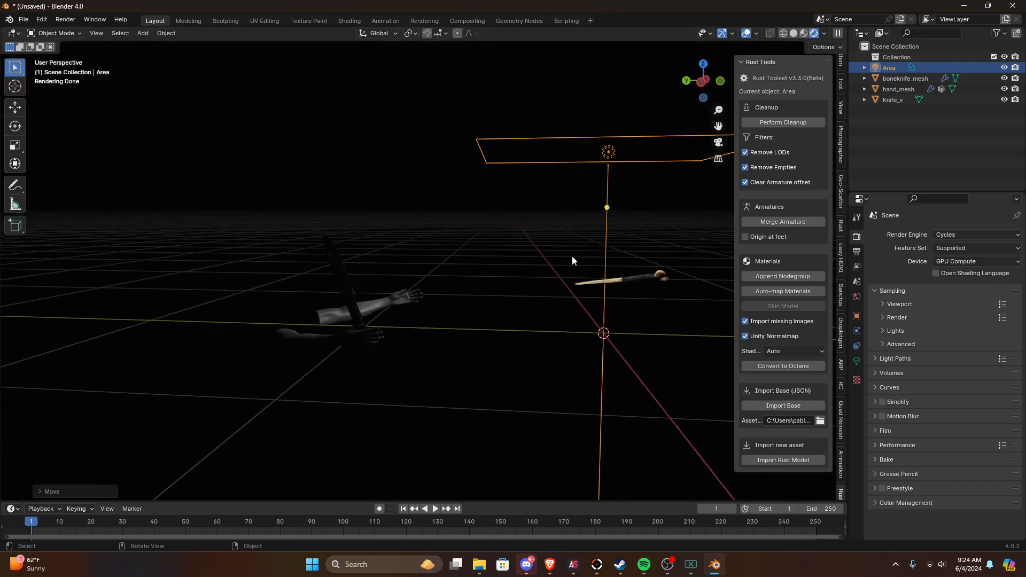
# Step: Select the hand, knife and bone knife meshes and rotate them 90° in the left orthographic view
pyautogui.click(322, 331)
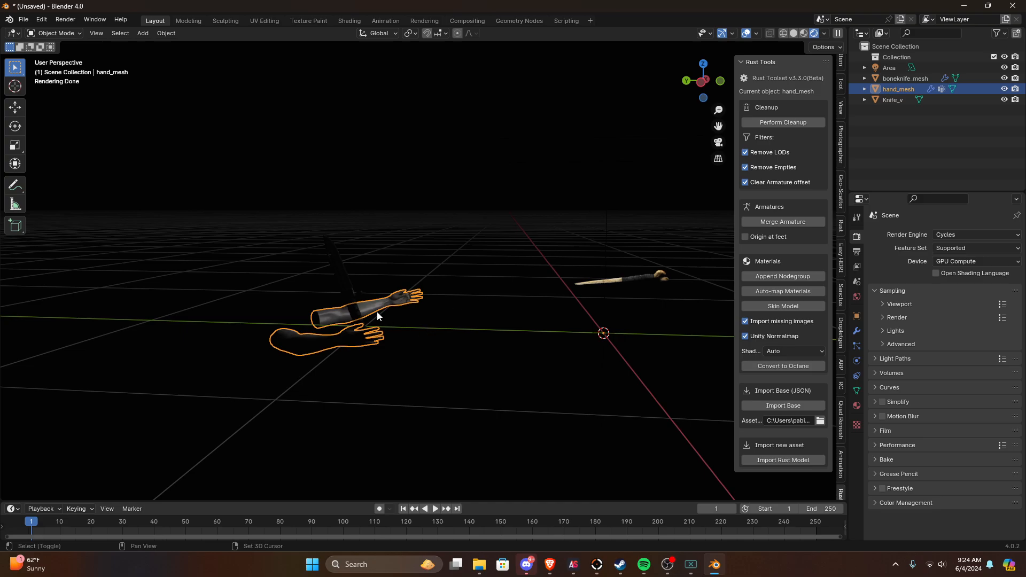
pyautogui.keyDown('shift'); pyautogui.click(358, 310); pyautogui.keyUp('shift')
pyautogui.keyDown('shift'); pyautogui.click(617, 286); pyautogui.keyUp('shift')
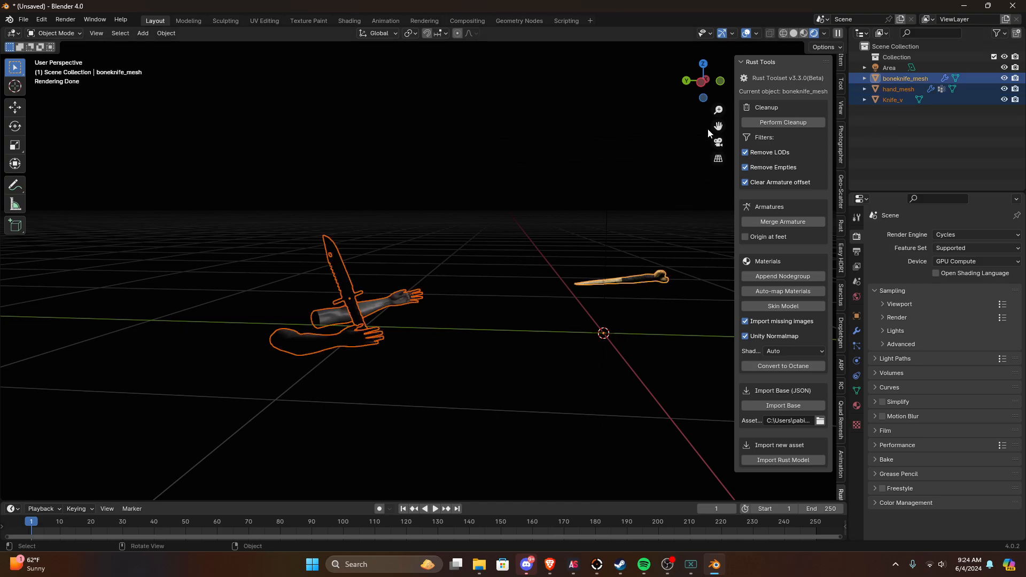
pyautogui.click(699, 85)
pyautogui.write('r90')
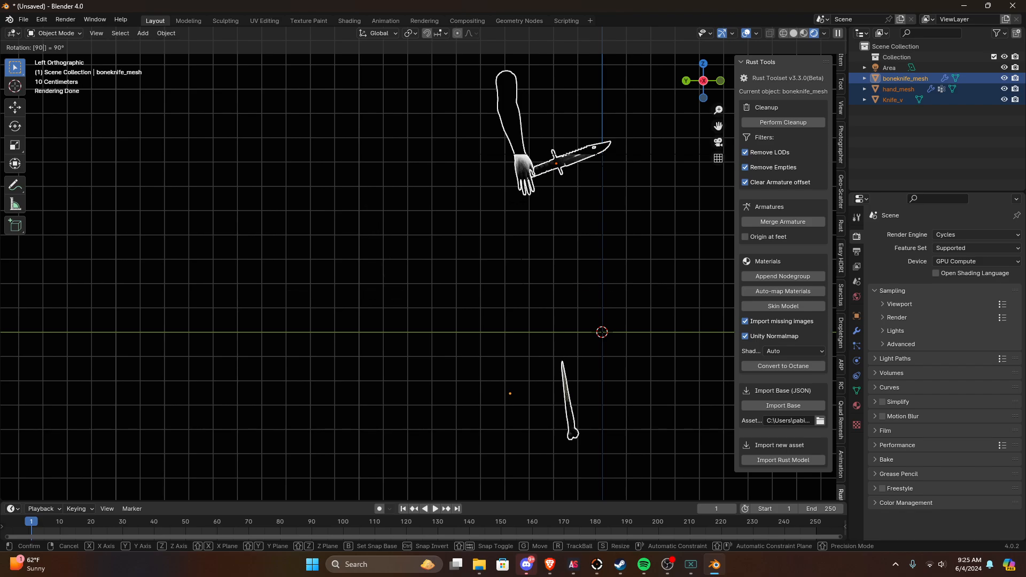
pyautogui.press('Return')
# Step: Delete the hand_mesh arms from the scene
pyautogui.keyDown('shift'); pyautogui.moveTo(467, 201); pyautogui.dragTo(401, 190, button='middle'); pyautogui.keyUp('shift')
pyautogui.moveTo(419, 203); pyautogui.dragTo(422, 224, button='middle')
pyautogui.click(453, 142)
pyautogui.press('x')
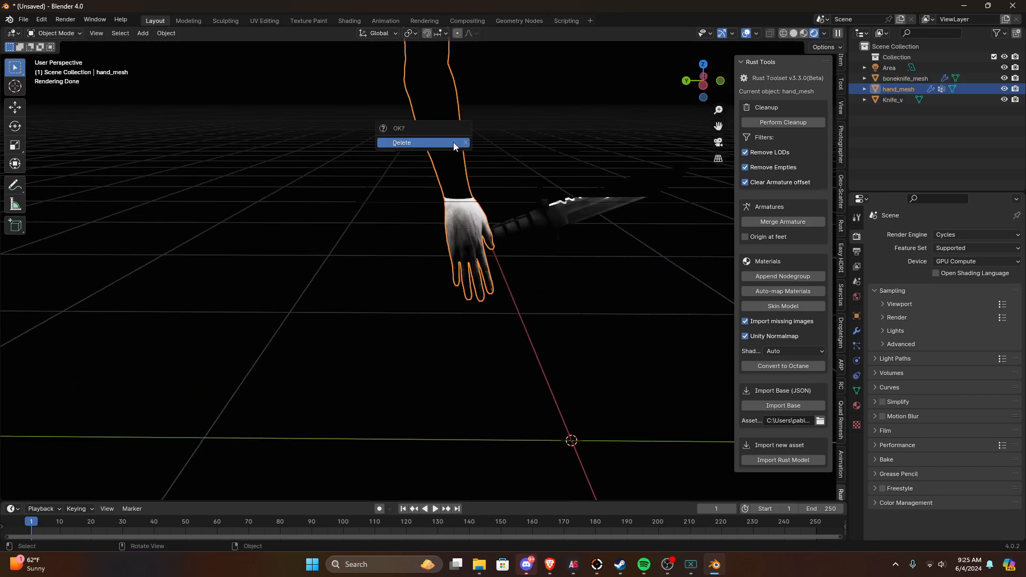
pyautogui.click(453, 142)
# Step: Select the combat knife mesh and set its X, Y and Z scale to 1
pyautogui.click(584, 221)
pyautogui.click(584, 222)
pyautogui.click(857, 317)
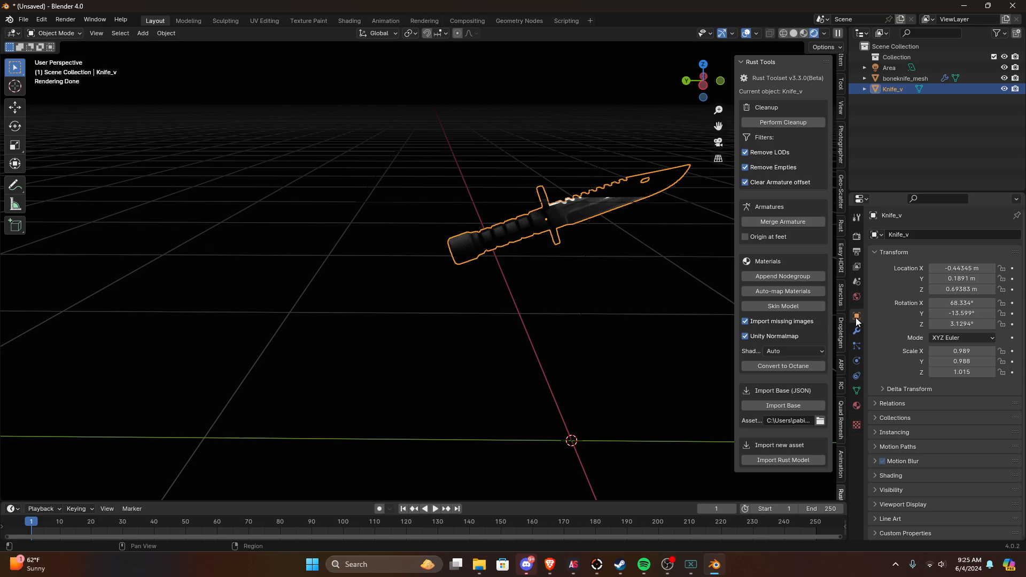
pyautogui.moveTo(952, 363); pyautogui.dragTo(964, 373)
pyautogui.press('Return')
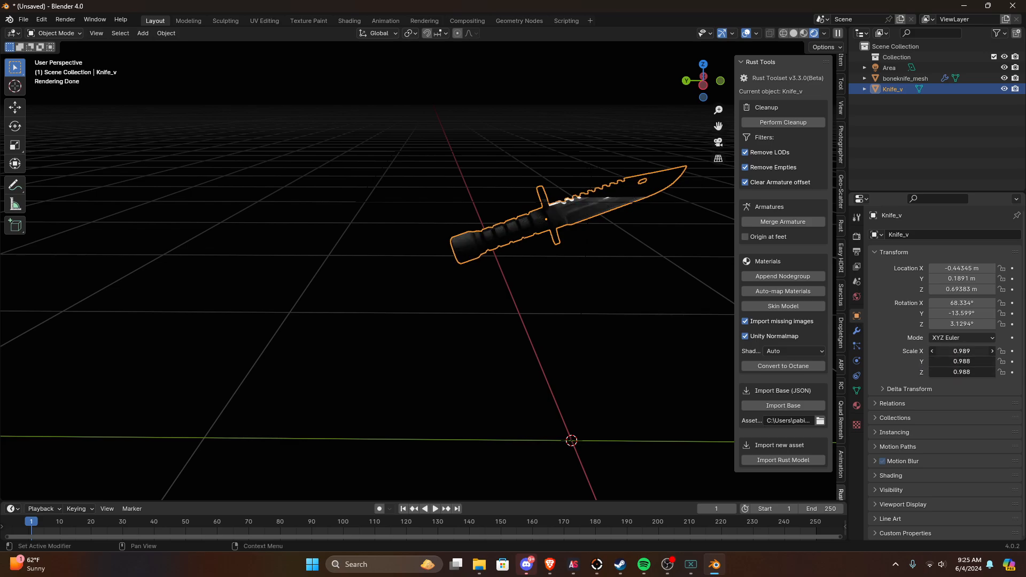
pyautogui.press('Return')
# Step: Delete the boneknife_mesh object from the scene
pyautogui.moveTo(540, 278); pyautogui.dragTo(563, 393, button='middle')
pyautogui.hotkey('ctrl', 'i')
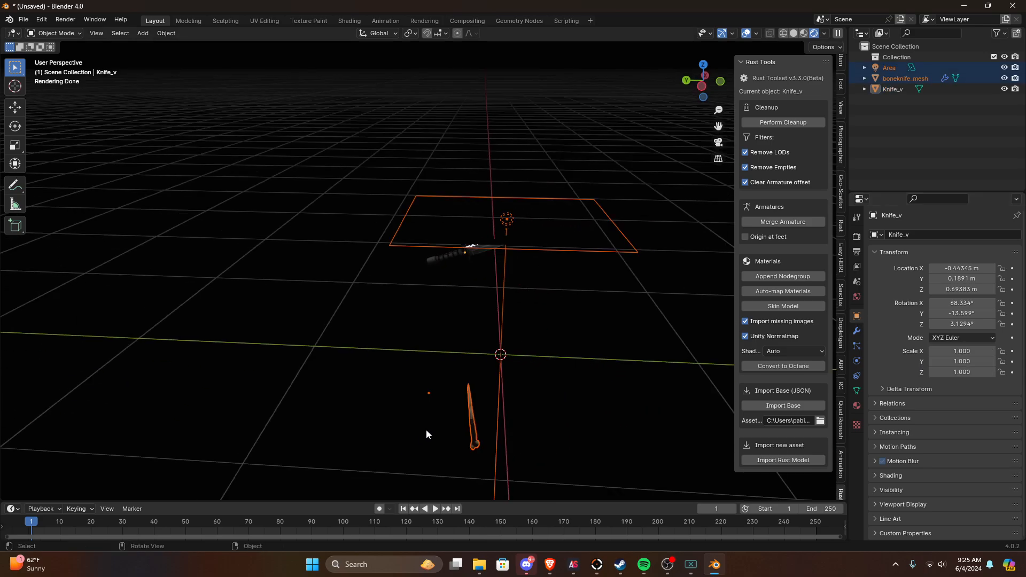
pyautogui.press('x')
pyautogui.click(470, 378)
pyautogui.press('x')
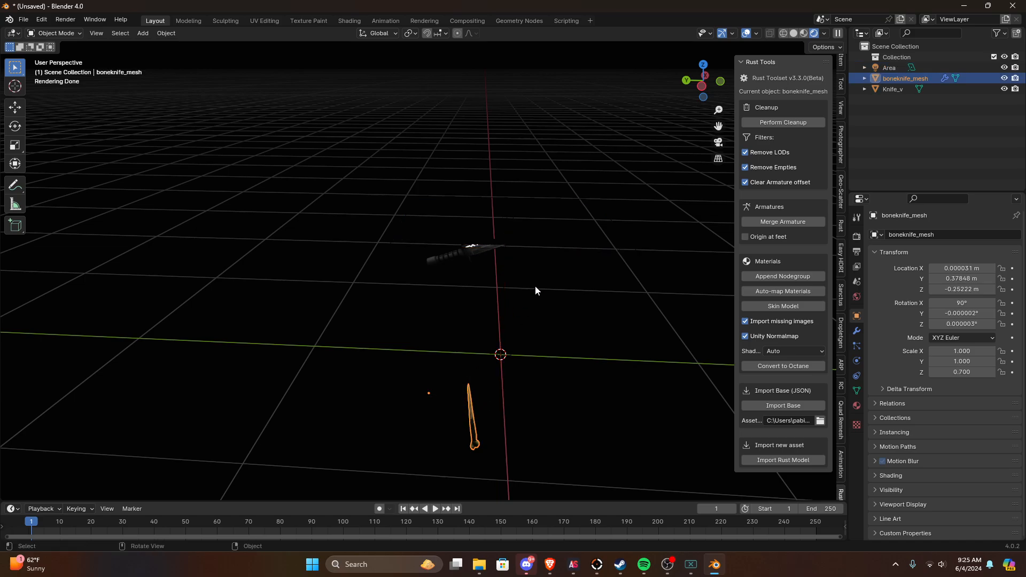
pyautogui.press('x')
pyautogui.click(476, 351)
# Step: Move the area light over the combat knife, to about X -0.03 m, Y 0.14 m, Z 0.99 m
pyautogui.click(531, 251)
pyautogui.moveTo(530, 250); pyautogui.dragTo(513, 215, button='middle')
pyautogui.press('g')
pyautogui.click(484, 163)
# Step: Add a camera and fly it in camera view until the whole knife sits inside the frame
pyautogui.hotkey('shift', 'a')
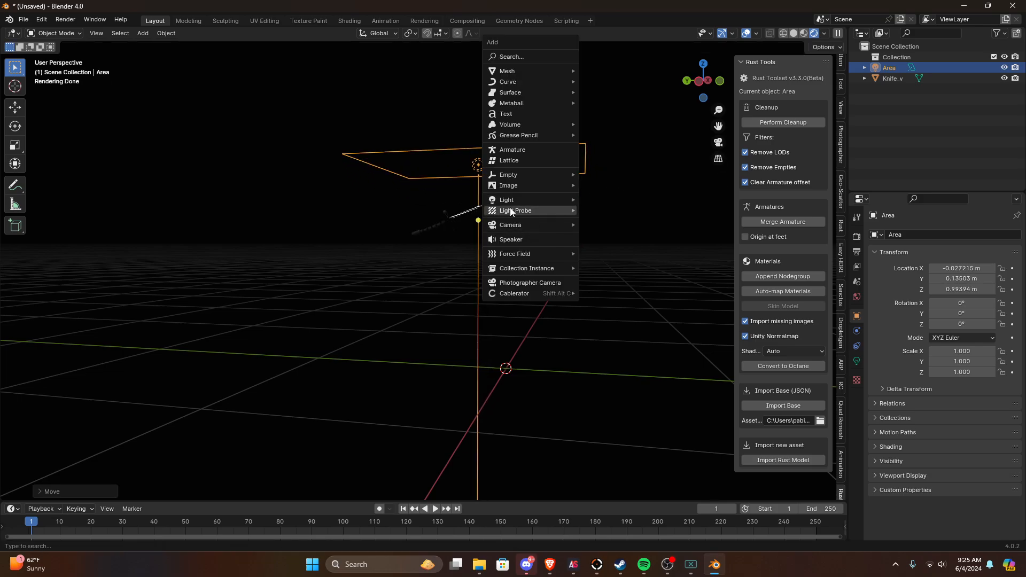
pyautogui.moveTo(512, 267)
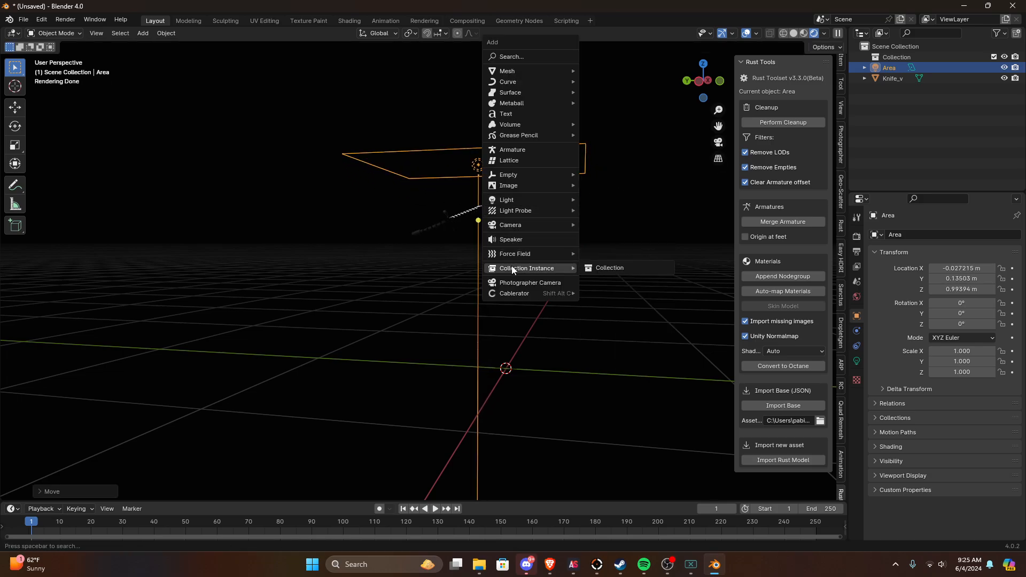
pyautogui.moveTo(515, 225)
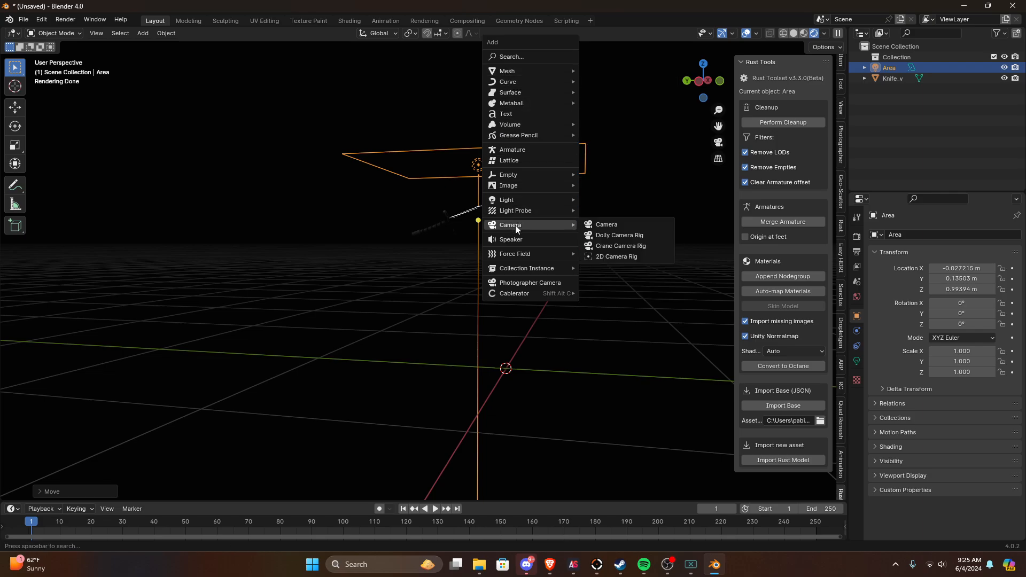
pyautogui.click(606, 225)
pyautogui.click(718, 142)
pyautogui.hotkey('shift', '`')
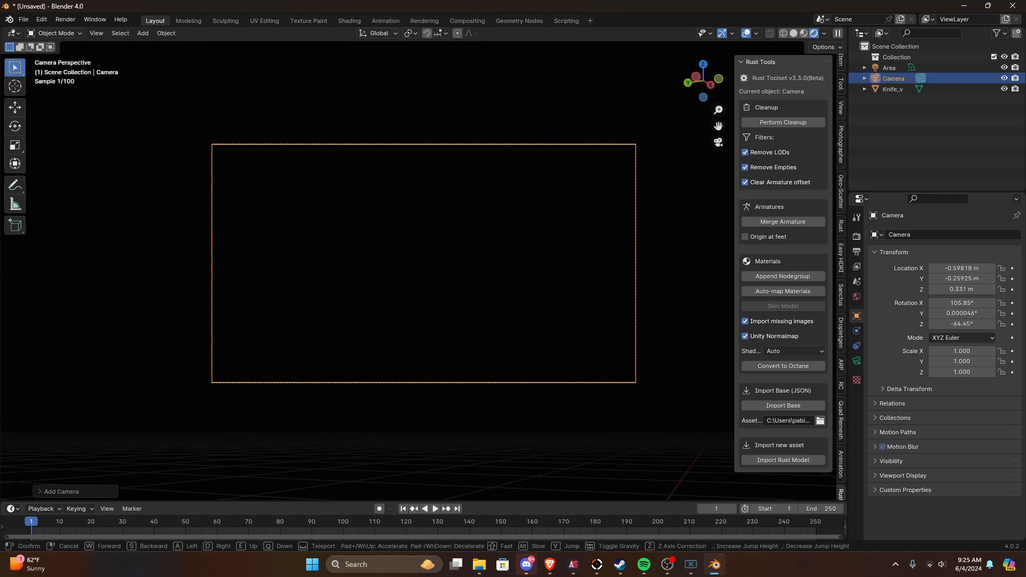
pyautogui.press('w')
pyautogui.press('q')
pyautogui.press('d')
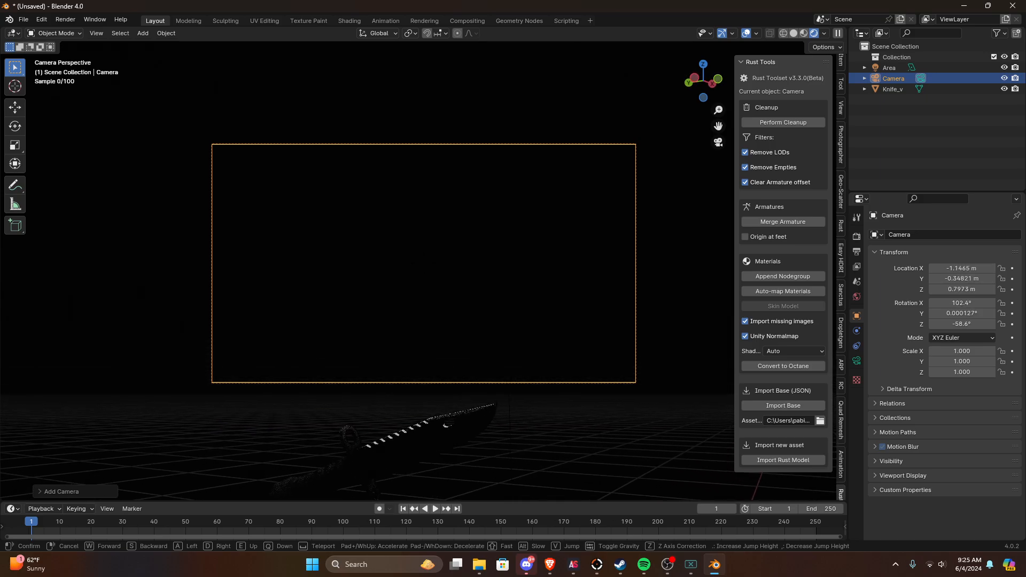
pyautogui.press('s')
pyautogui.press('q')
pyautogui.press('w')
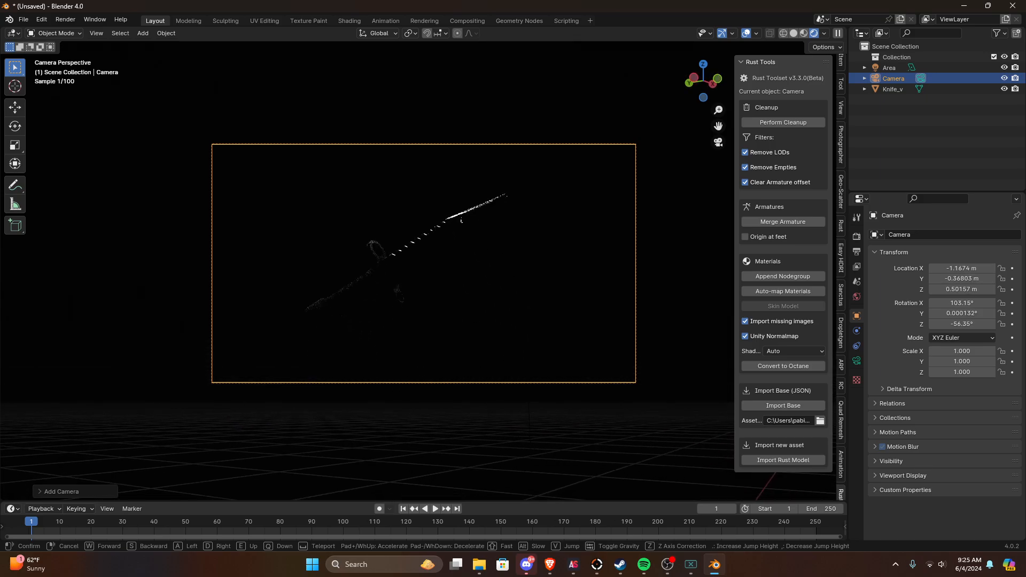
pyautogui.click(629, 142)
# Step: Duplicate the overhead area light beside the knife and rotate the copy to face it
pyautogui.click(541, 245)
pyautogui.hotkey('shift', 'd')
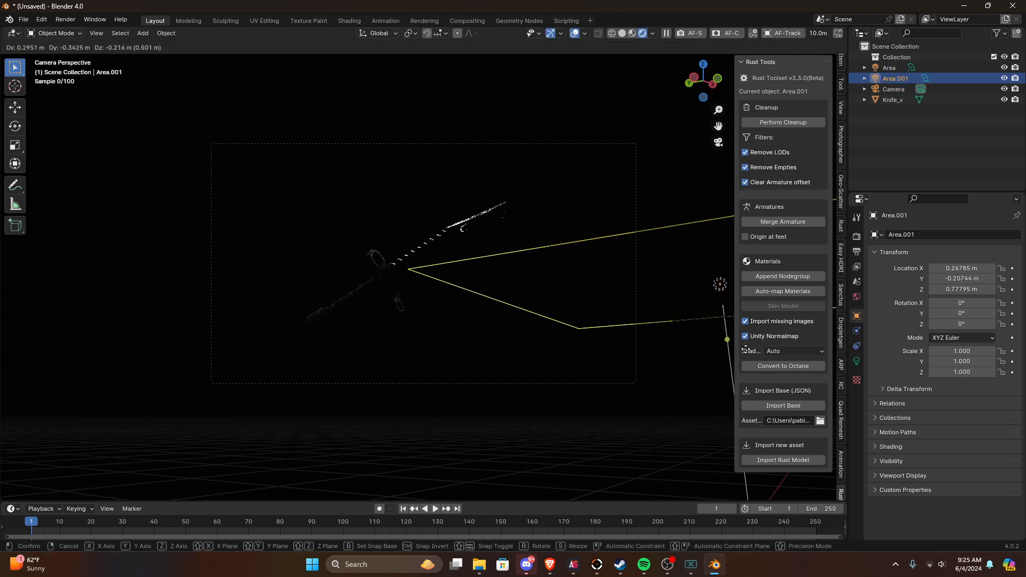
pyautogui.click(150, 185)
pyautogui.click(15, 127)
pyautogui.moveTo(599, 291); pyautogui.dragTo(570, 206)
# Step: Set the duplicated light's power to 343 W, then reposition it low beside the knife, aimed up at the blade
pyautogui.click(857, 362)
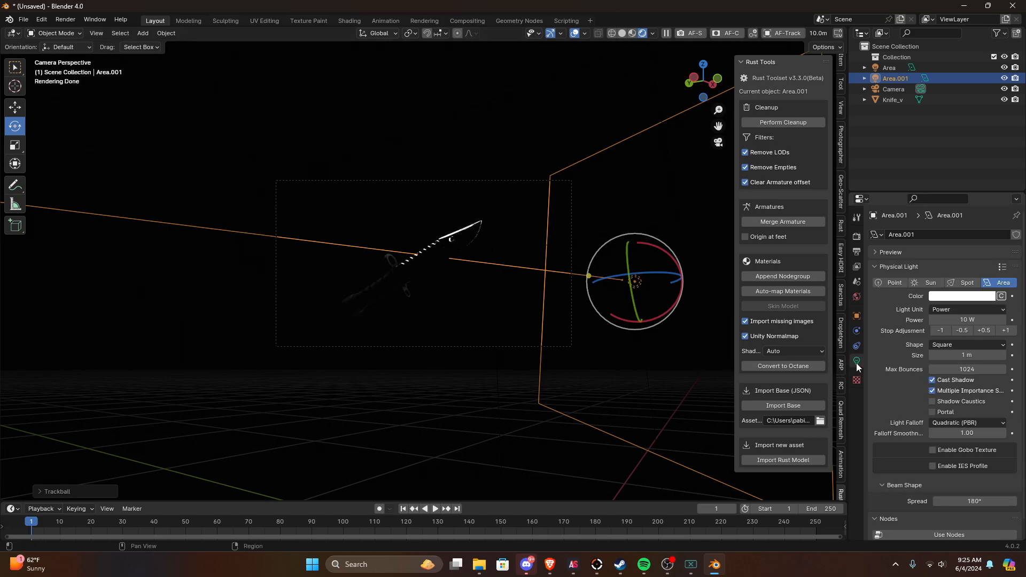
pyautogui.scroll(3, 599, 290)
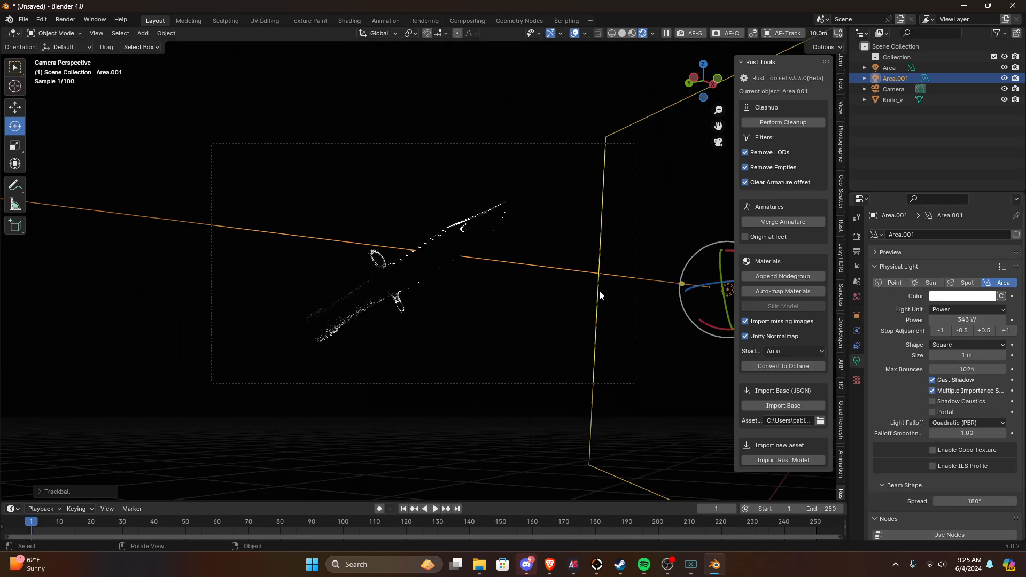
pyautogui.press('g')
pyautogui.click(697, 171)
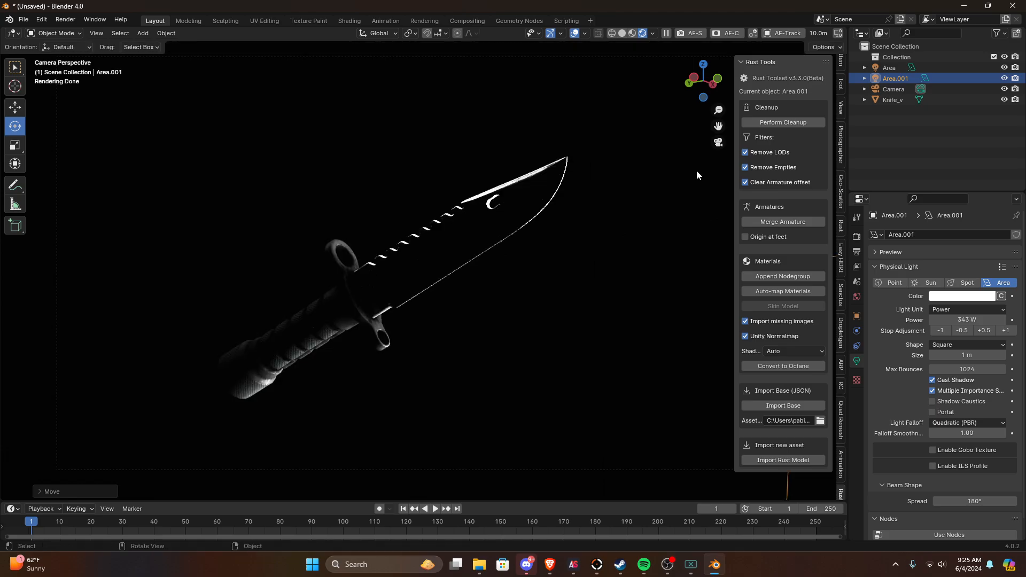
pyautogui.moveTo(697, 173); pyautogui.dragTo(602, 225, button='middle')
pyautogui.scroll(-5, 482, 218)
pyautogui.press('g')
pyautogui.click(563, 340)
pyautogui.press('r')
pyautogui.click(738, 410)
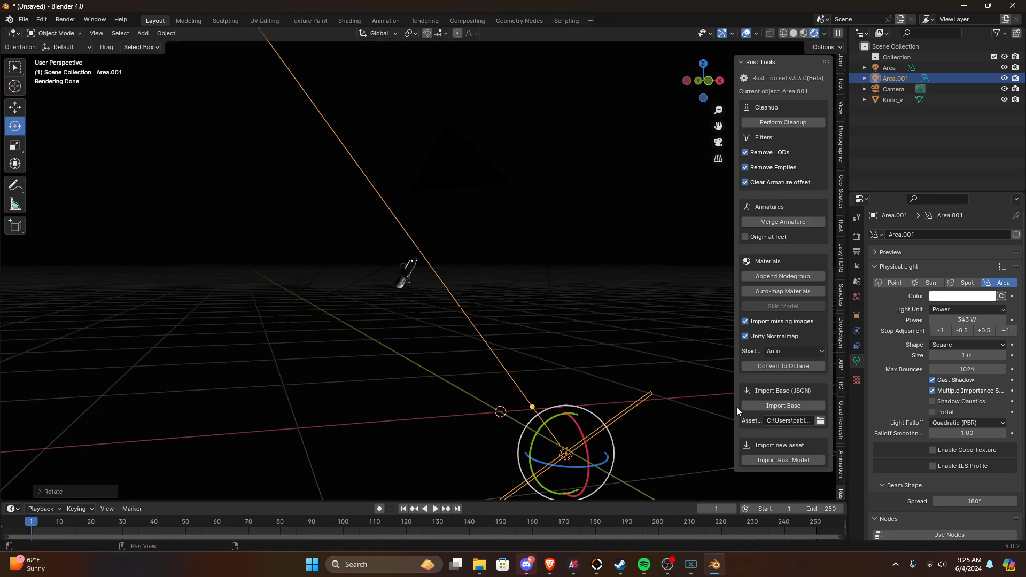
pyautogui.click(719, 141)
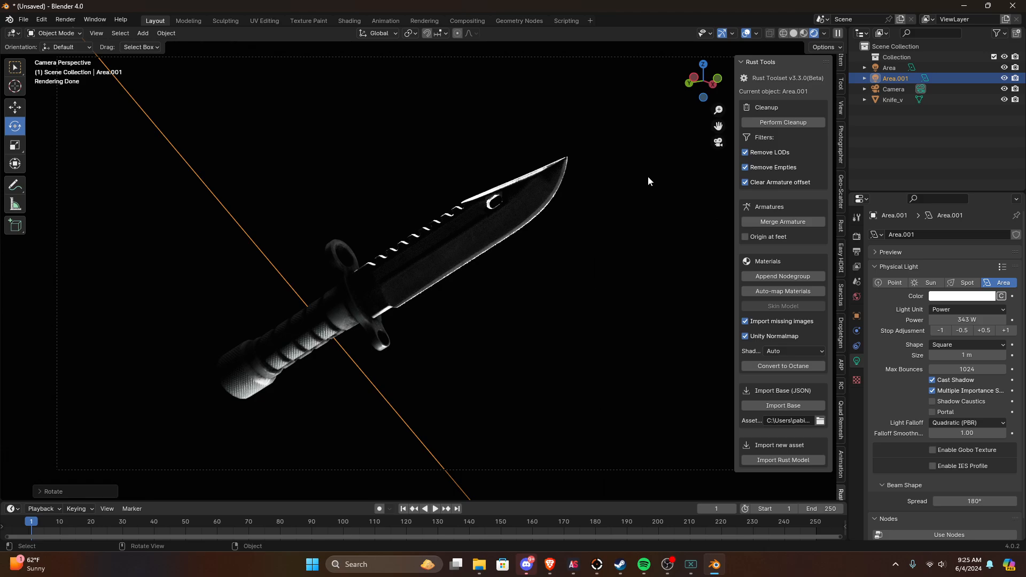
# Step: Change the original overhead area light's color to a fully saturated orange-red
pyautogui.click(633, 196)
pyautogui.scroll(-2, 629, 183)
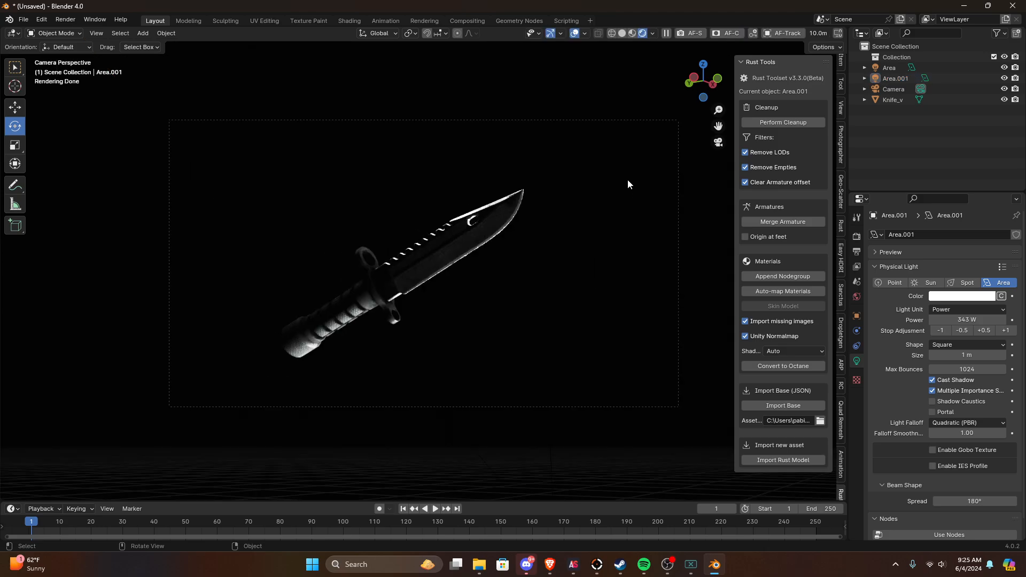
pyautogui.scroll(1, 625, 179)
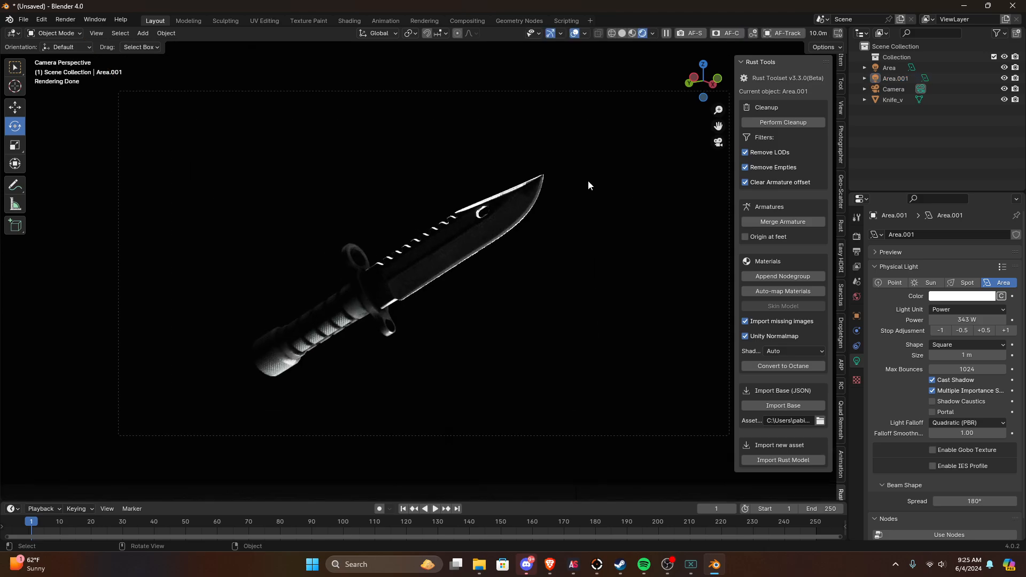
pyautogui.click(545, 170)
pyautogui.click(964, 298)
pyautogui.moveTo(928, 190); pyautogui.dragTo(905, 226)
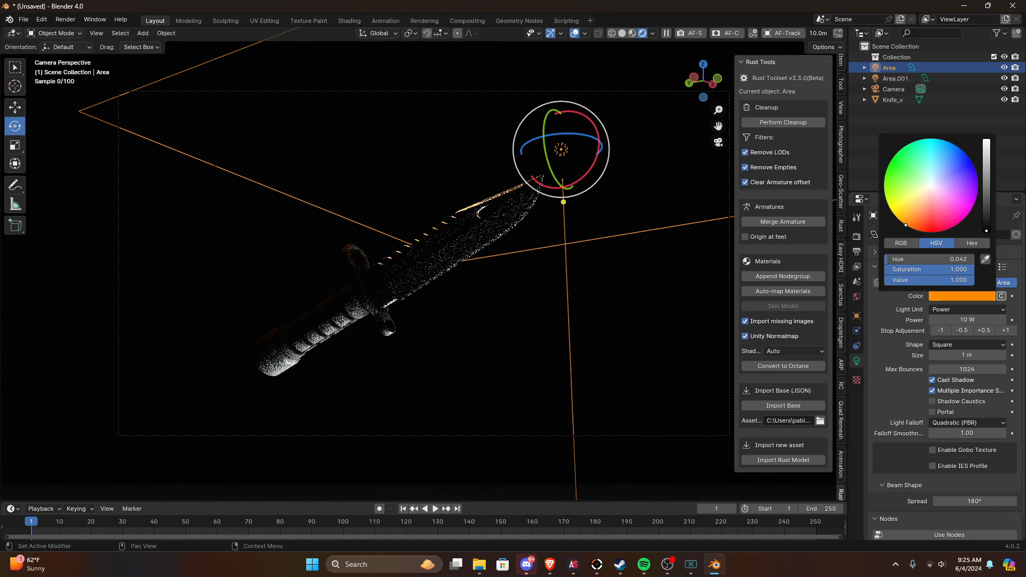
pyautogui.moveTo(905, 227); pyautogui.dragTo(913, 231)
pyautogui.click(630, 301)
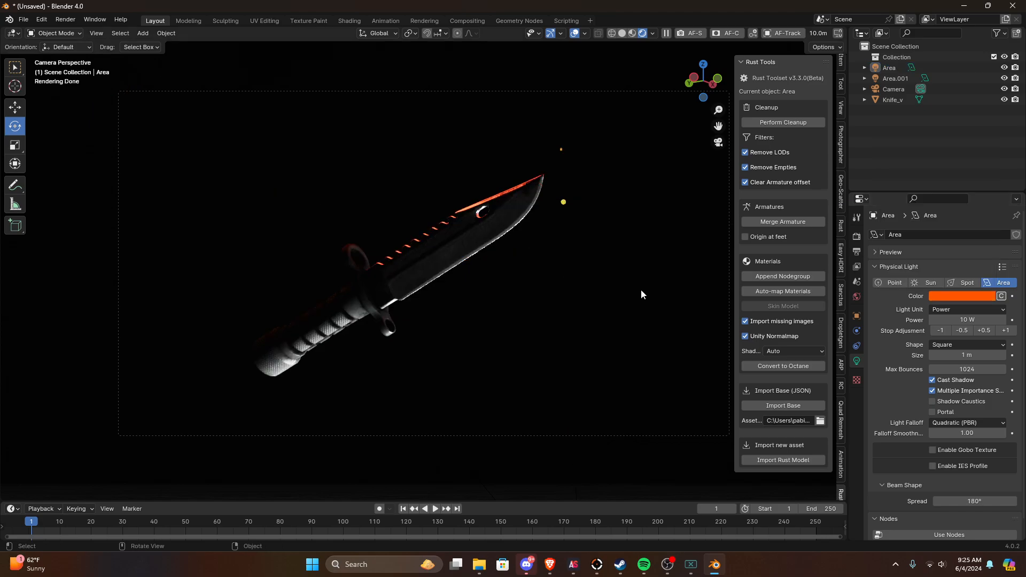
# Step: Move the orange area light up, clear of the camera frame above the knife
pyautogui.scroll(-2, 639, 289)
pyautogui.click(519, 184)
pyautogui.press('g')
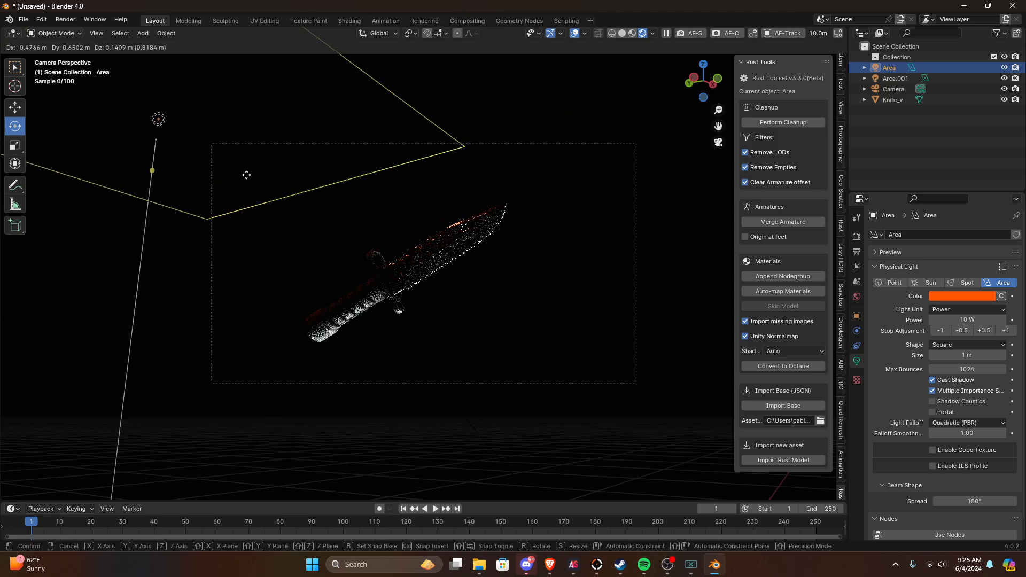
pyautogui.click(601, 85)
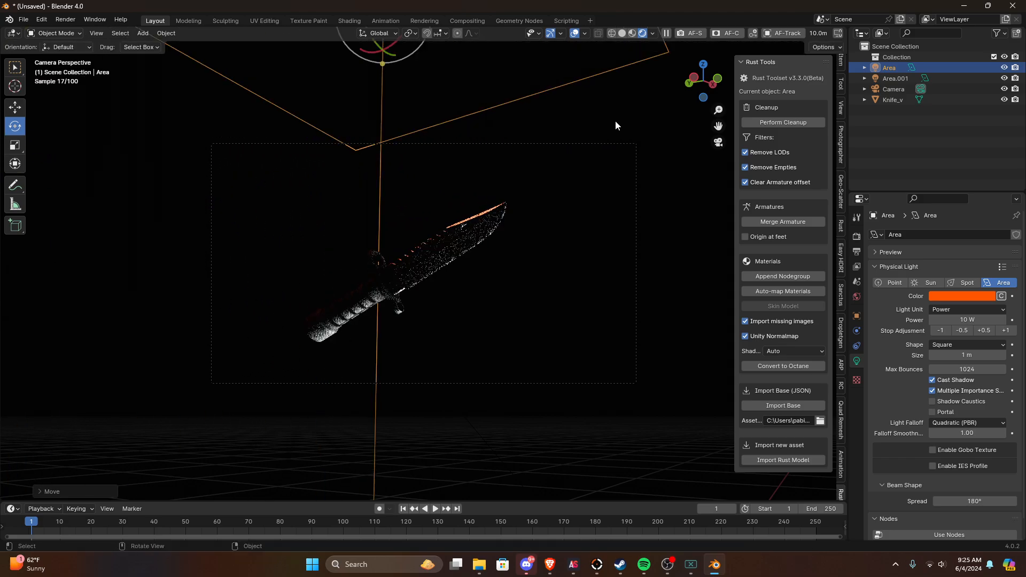
# Step: Duplicate the orange area light and rotate the copy so it lights the side of the blade
pyautogui.moveTo(614, 121); pyautogui.dragTo(532, 164, button='middle')
pyautogui.hotkey('shift', 'd')
pyautogui.click(457, 209)
pyautogui.press('r')
pyautogui.click(593, 160)
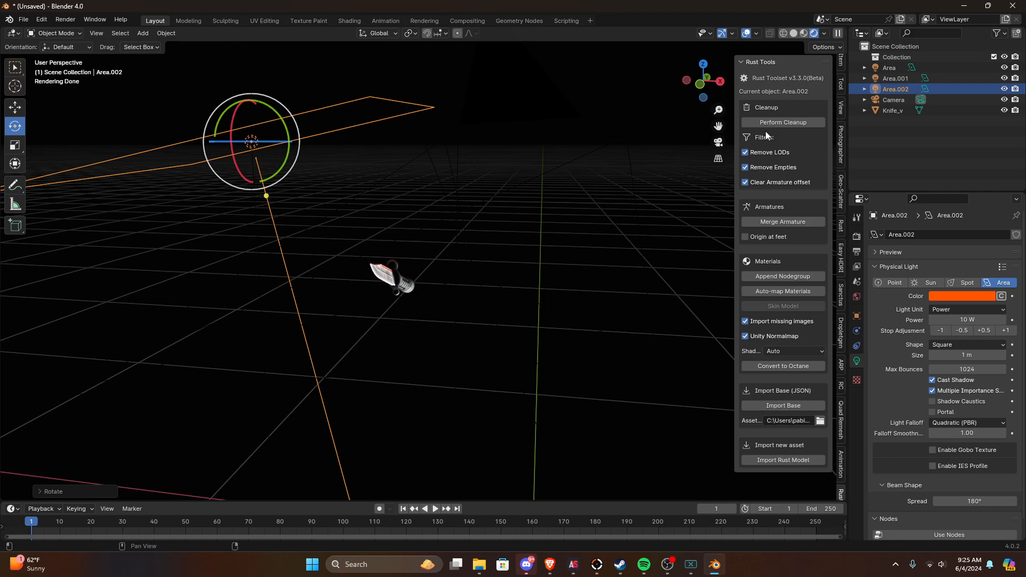
pyautogui.click(718, 143)
pyautogui.scroll(2, 597, 158)
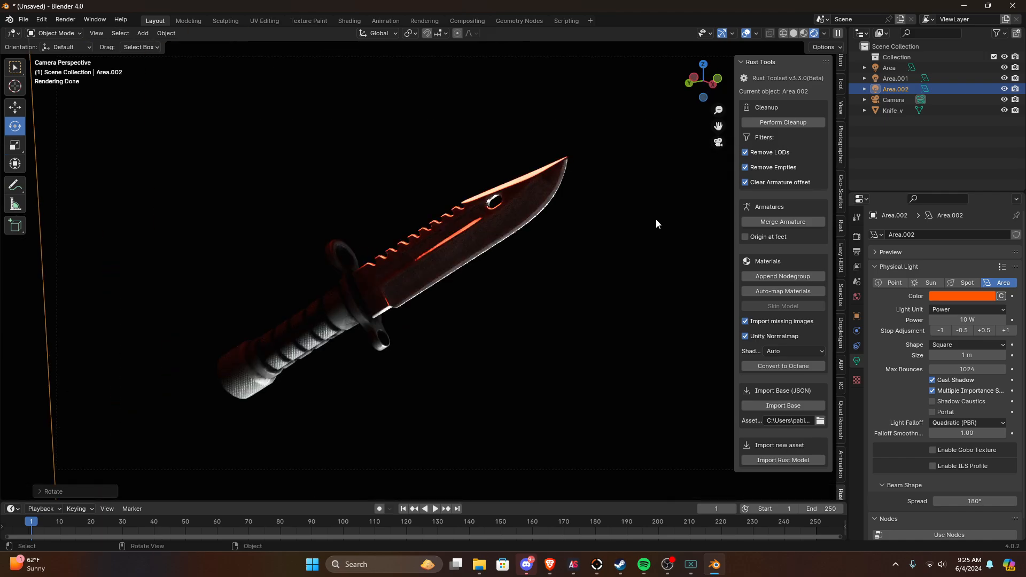
pyautogui.moveTo(656, 219); pyautogui.dragTo(664, 223, button='middle')
pyautogui.click(719, 143)
pyautogui.hotkey('shift', '`')
pyautogui.press('d')
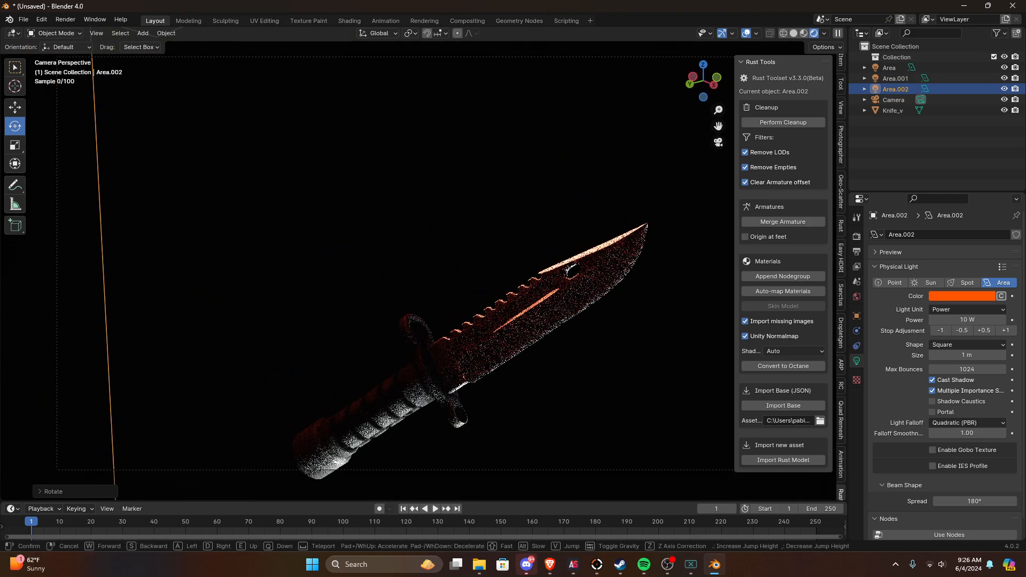
pyautogui.press('e')
pyautogui.press('Escape')
# Step: Fly the camera around and above the knife to frame the orange-lit blade from a higher angle
pyautogui.scroll(-3, 618, 225)
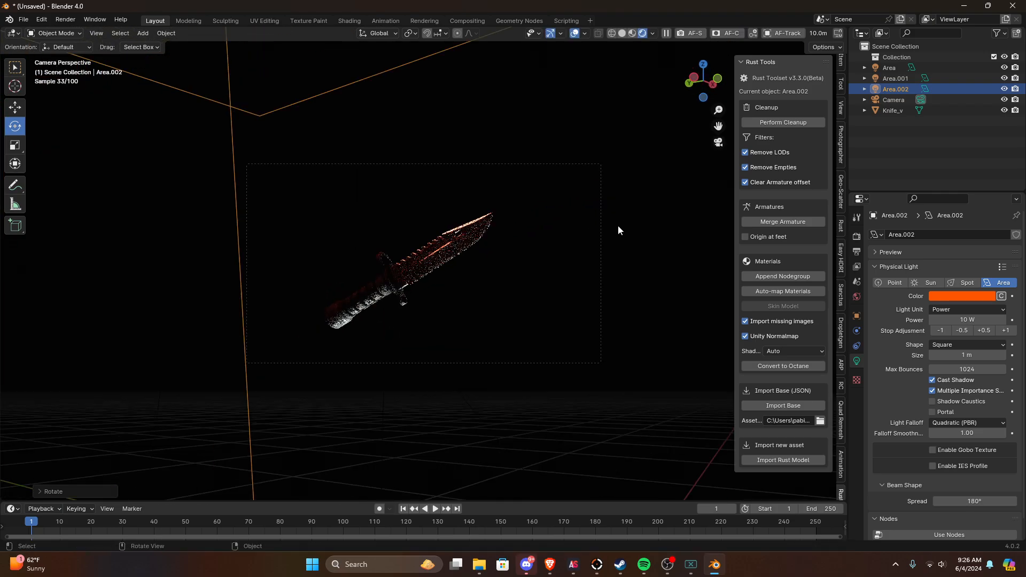
pyautogui.hotkey('shift', '`')
pyautogui.press('d')
pyautogui.press('e')
pyautogui.press('e')
pyautogui.press('d')
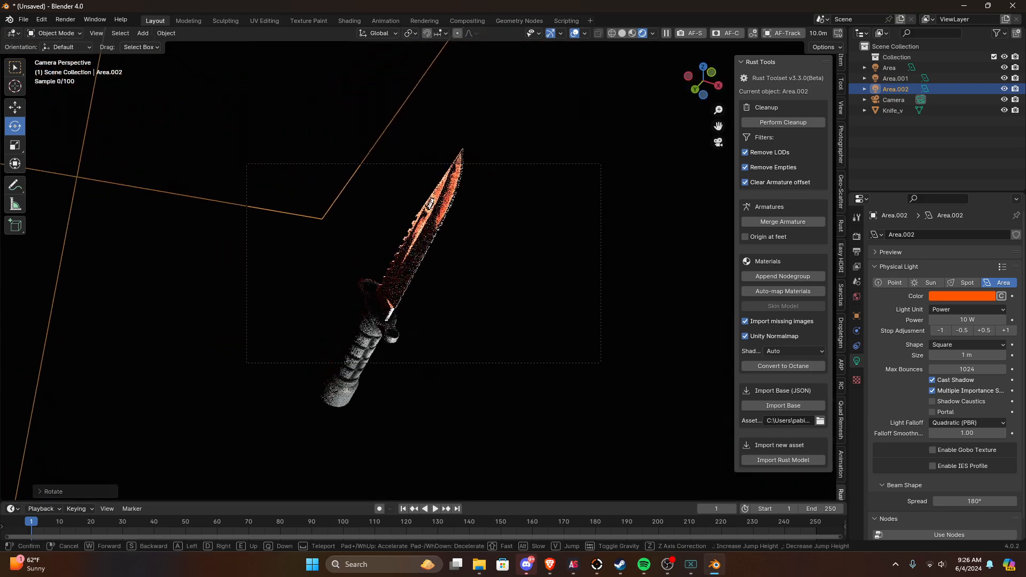
pyautogui.press('s')
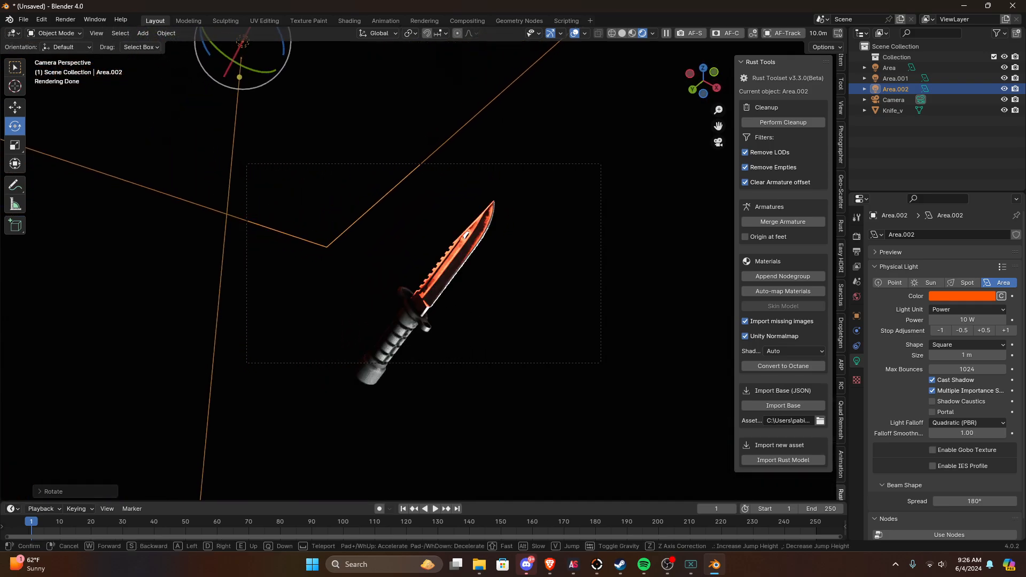
pyautogui.press('q')
pyautogui.click(597, 252)
pyautogui.hotkey('shift', '`')
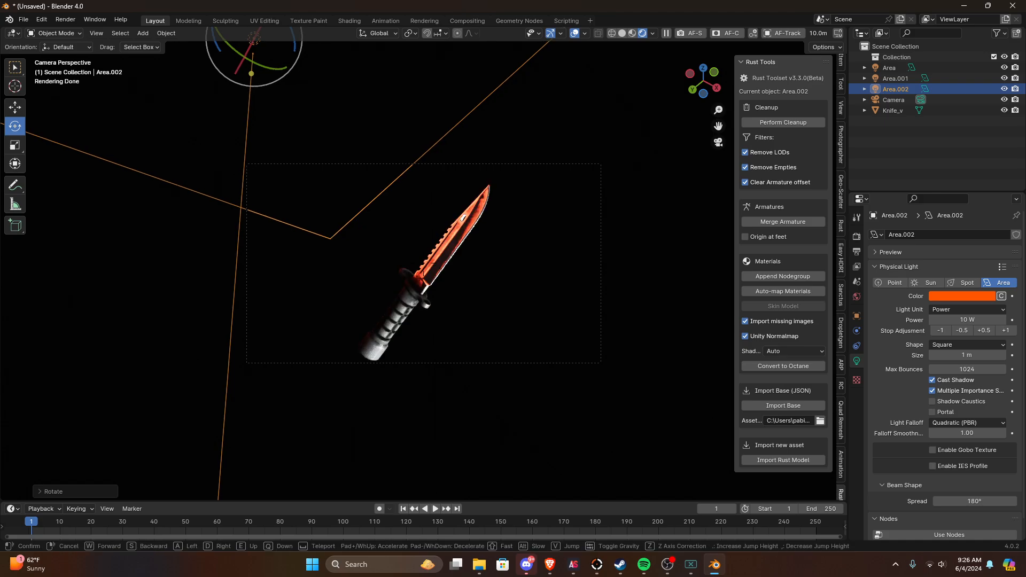
pyautogui.press('s')
pyautogui.press('w')
pyautogui.click(578, 259)
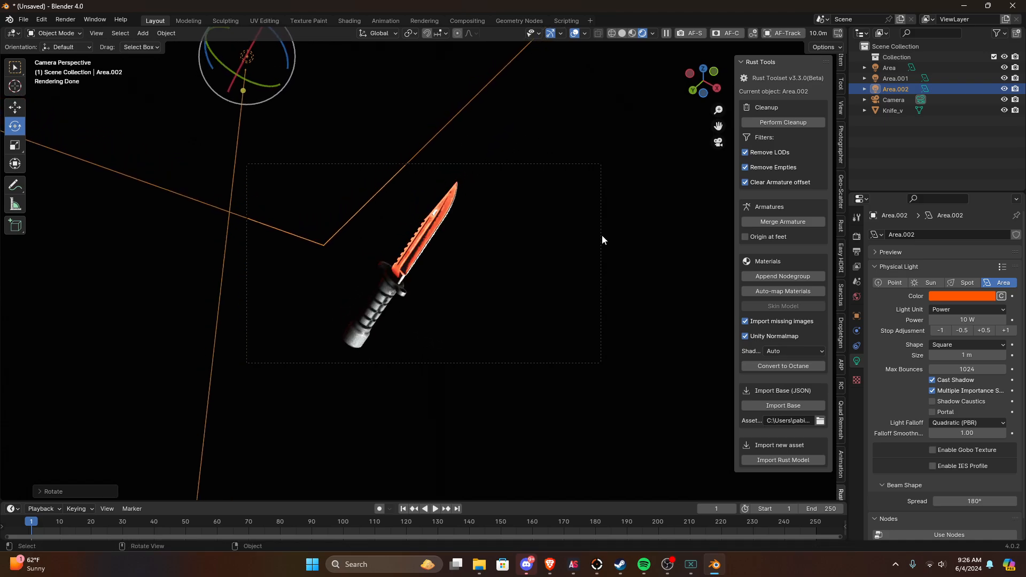
# Step: Roll the camera so the knife lies more diagonally, and fly it closer to fill the frame
pyautogui.click(602, 236)
pyautogui.press('r')
pyautogui.click(583, 165)
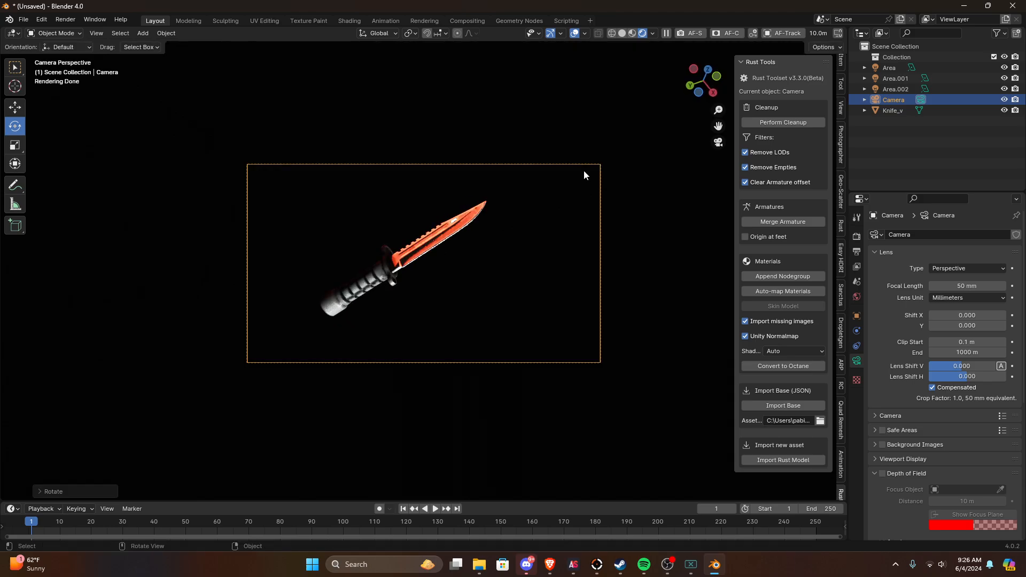
pyautogui.hotkey('shift', '`')
pyautogui.press('w')
pyautogui.press('s')
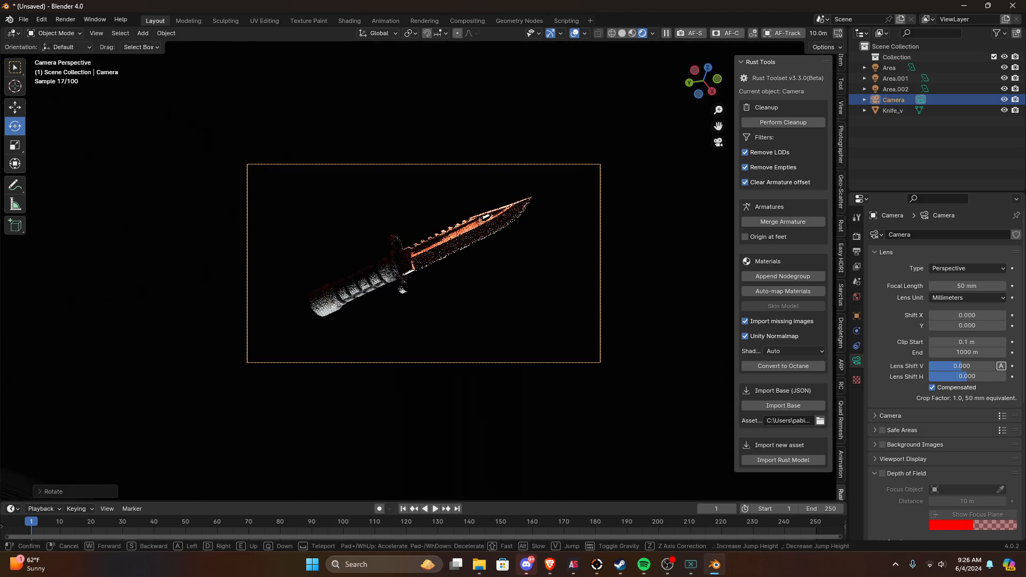
pyautogui.click(550, 185)
pyautogui.scroll(3, 463, 287)
pyautogui.click(463, 285)
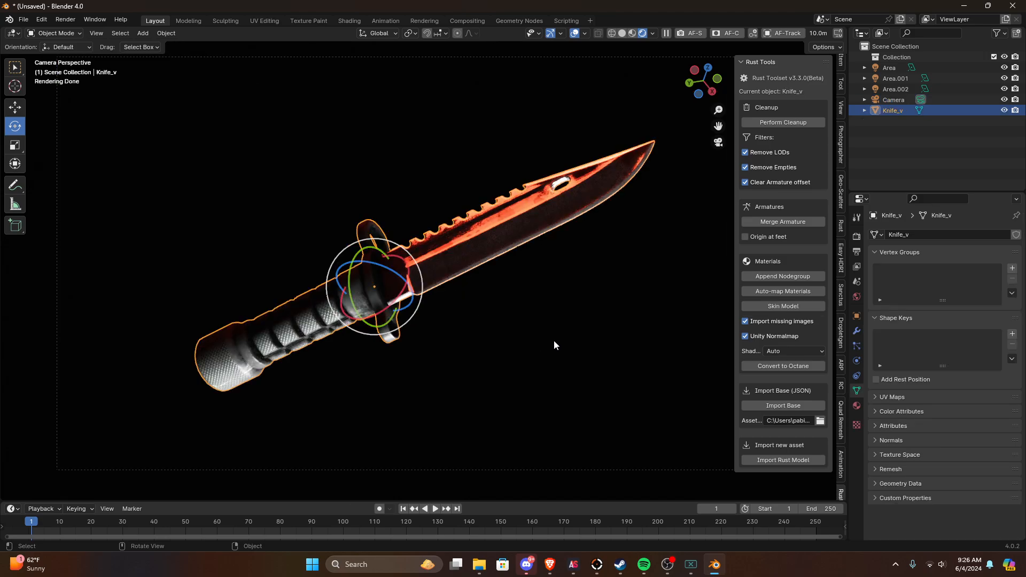
pyautogui.scroll(-2, 554, 340)
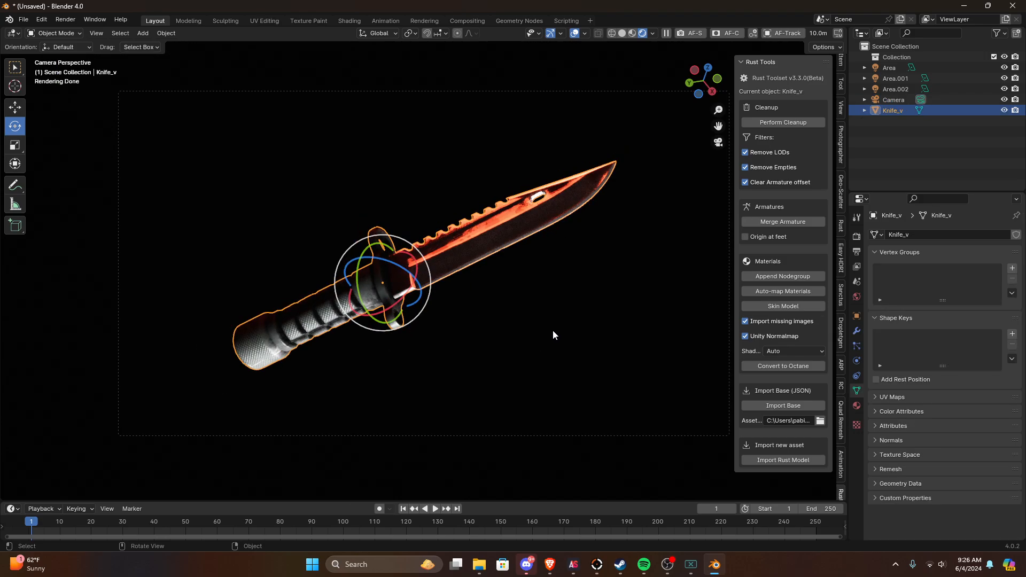
pyautogui.click(553, 329)
pyautogui.click(522, 238)
pyautogui.click(575, 305)
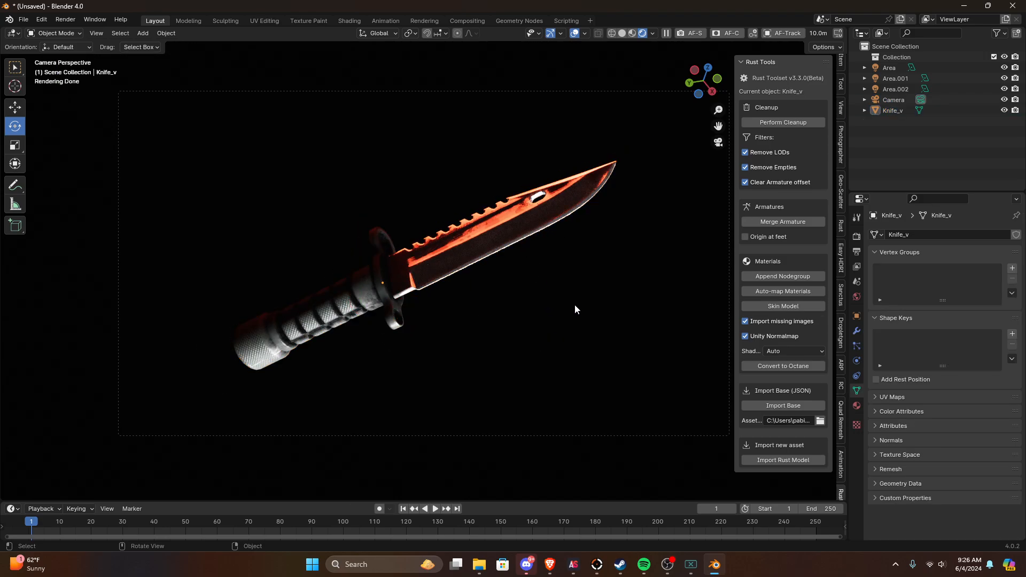
# Step: Select the knife and switch the Timeline area to the Shader Editor to show its material
pyautogui.click(398, 316)
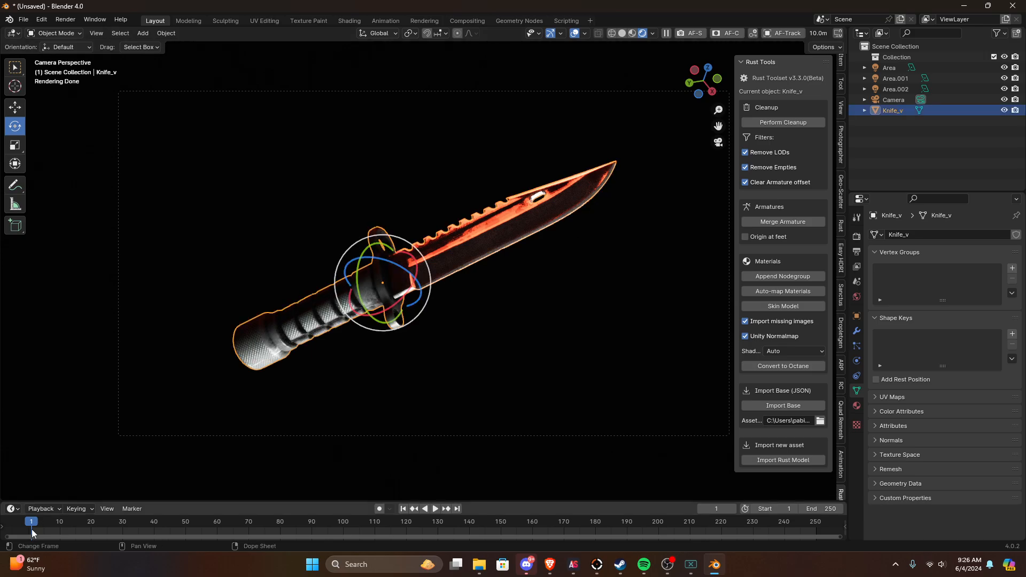
pyautogui.click(11, 508)
pyautogui.click(45, 474)
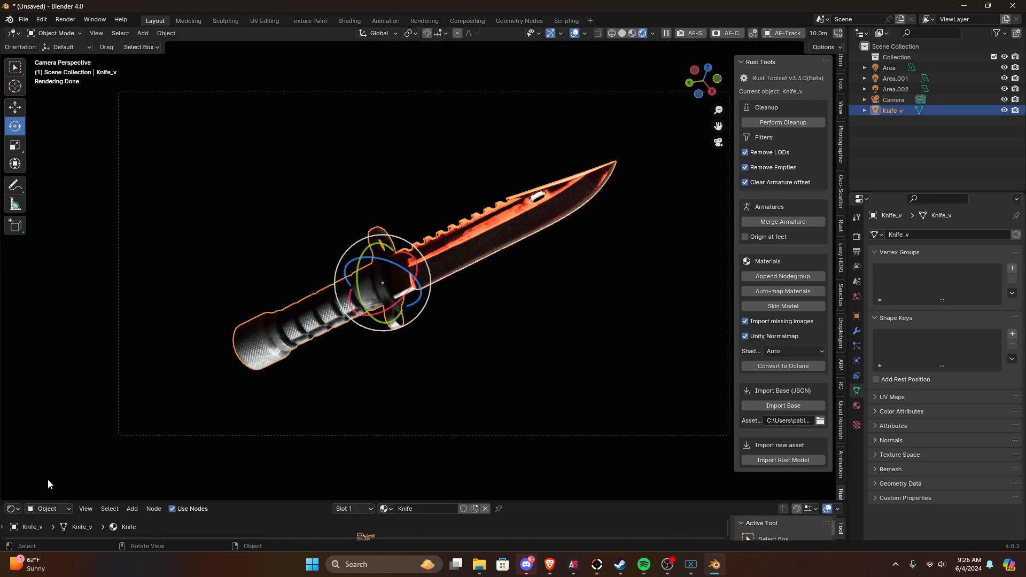
# Step: Enlarge the Shader Editor area and select the Knife_Albedo.png texture node in the knife's material
pyautogui.moveTo(75, 502); pyautogui.dragTo(214, 334)
pyautogui.scroll(6, 344, 458)
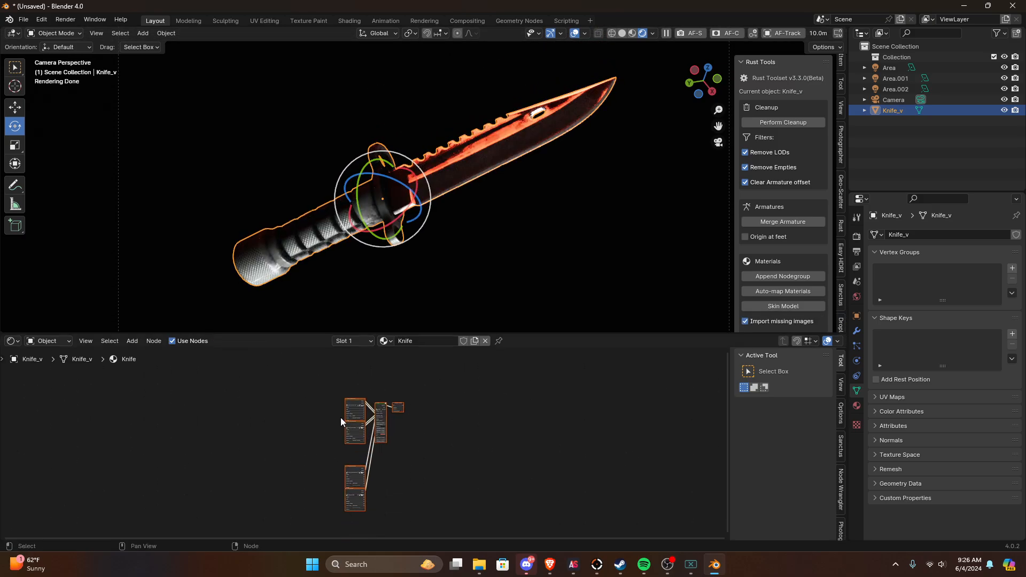
pyautogui.scroll(5, 342, 416)
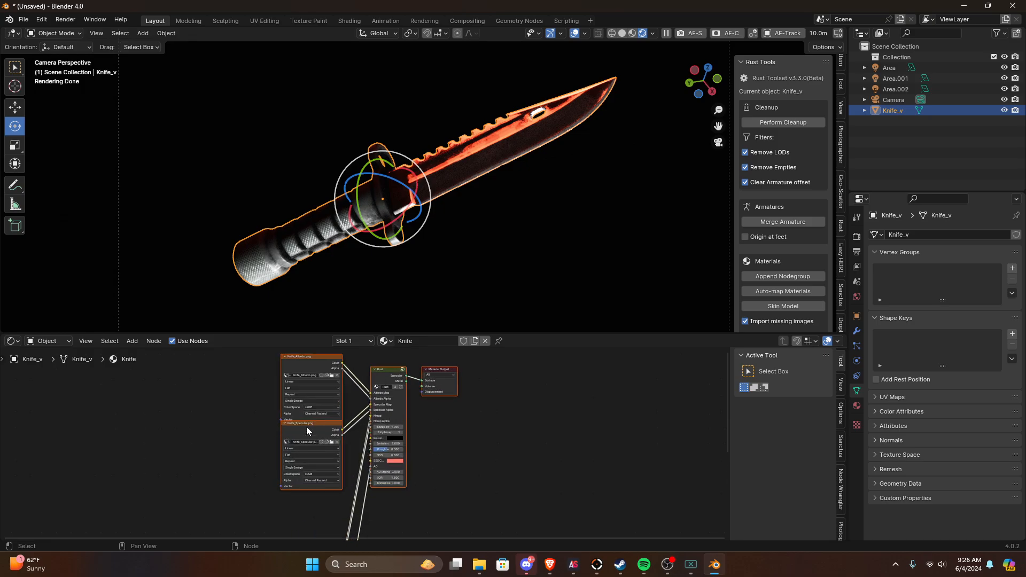
pyautogui.moveTo(321, 427); pyautogui.dragTo(312, 448, button='middle')
pyautogui.click(296, 403)
pyautogui.moveTo(326, 411); pyautogui.dragTo(321, 491, button='middle')
pyautogui.scroll(-3, 291, 457)
pyautogui.scroll(5, 374, 473)
pyautogui.scroll(-1, 295, 457)
pyautogui.scroll(2, 409, 474)
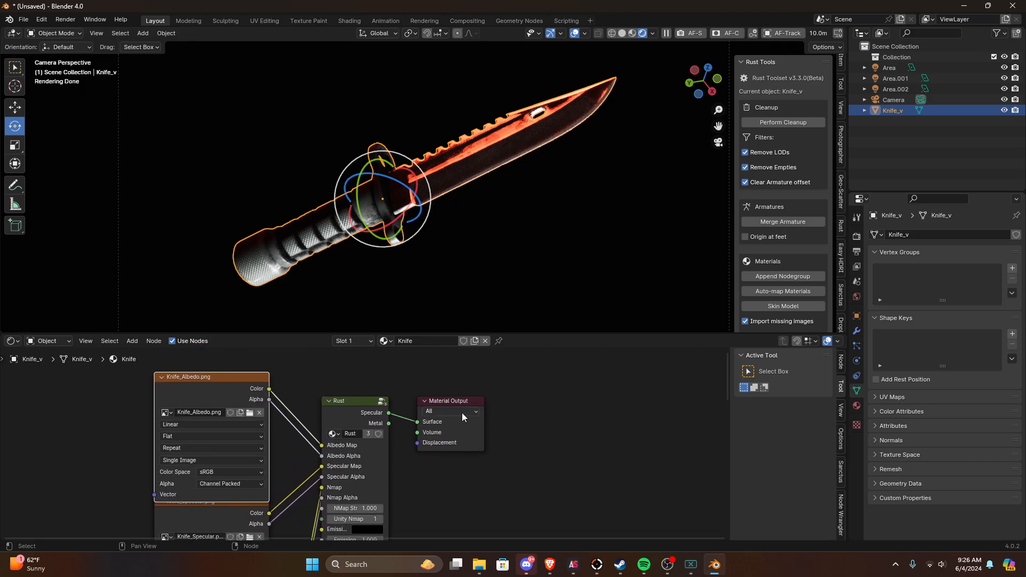
# Step: Move the Material Output node farther away from the Rust group node
pyautogui.moveTo(452, 405); pyautogui.dragTo(533, 415)
pyautogui.moveTo(351, 476); pyautogui.dragTo(330, 409, button='middle')
pyautogui.scroll(-1, 408, 468)
pyautogui.scroll(1, 415, 442)
pyautogui.scroll(-2, 302, 441)
pyautogui.scroll(4, 343, 404)
pyautogui.moveTo(362, 398); pyautogui.dragTo(416, 380, button='middle')
pyautogui.scroll(-9, 369, 387)
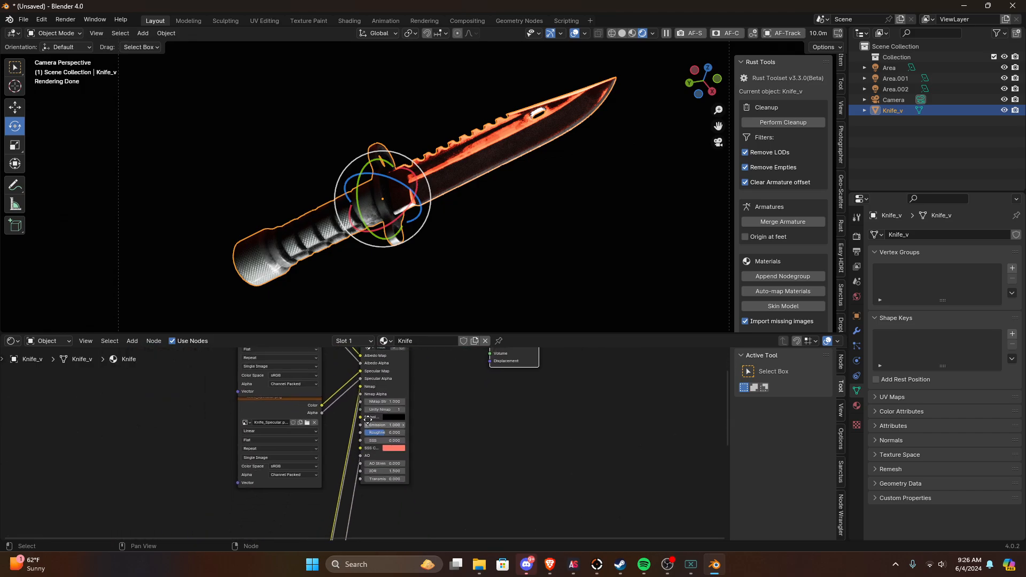
# Step: Select the normal and AO texture nodes together and move them up along Y, closer to the Knife_Specular.png node
pyautogui.moveTo(277, 478); pyautogui.dragTo(306, 371, button='middle')
pyautogui.moveTo(401, 427); pyautogui.dragTo(270, 565)
pyautogui.press('g')
pyautogui.press('y')
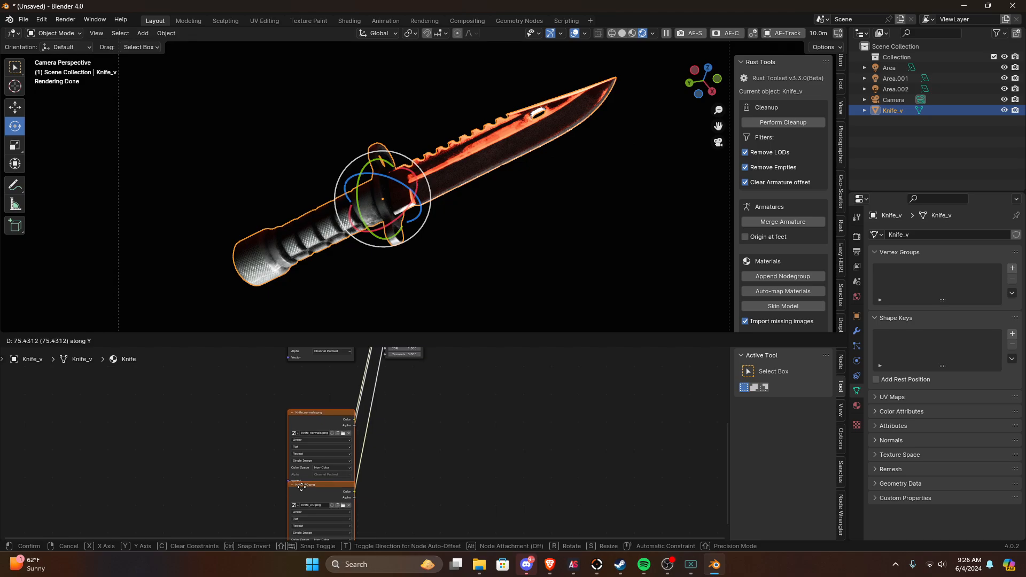
pyautogui.click(428, 442)
# Step: Examine how the textures feed the Rust group node, and review the material options in Rust Tools
pyautogui.scroll(-2, 349, 505)
pyautogui.moveTo(348, 505); pyautogui.dragTo(367, 540, button='middle')
pyautogui.scroll(6, 389, 399)
pyautogui.scroll(4, 396, 401)
pyautogui.scroll(3, 402, 405)
pyautogui.moveTo(392, 441); pyautogui.dragTo(329, 509, button='middle')
pyautogui.click(402, 395)
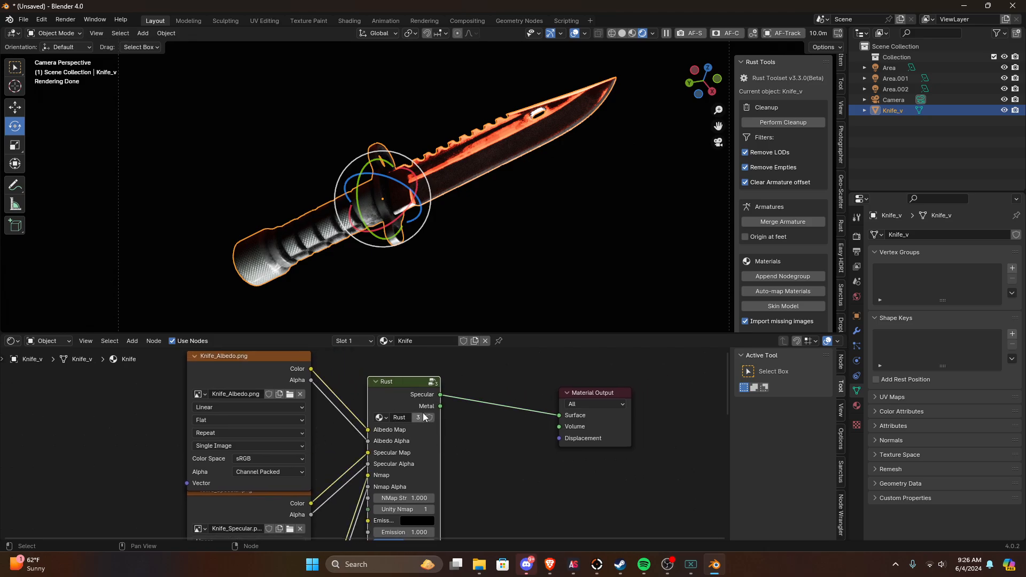
pyautogui.click(447, 207)
pyautogui.click(369, 210)
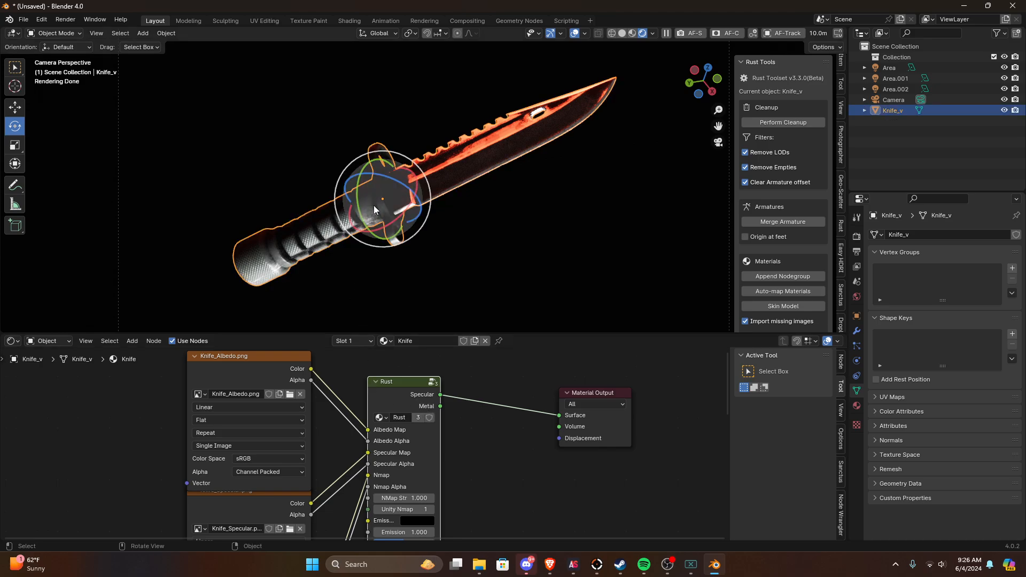
pyautogui.scroll(-5, 798, 248)
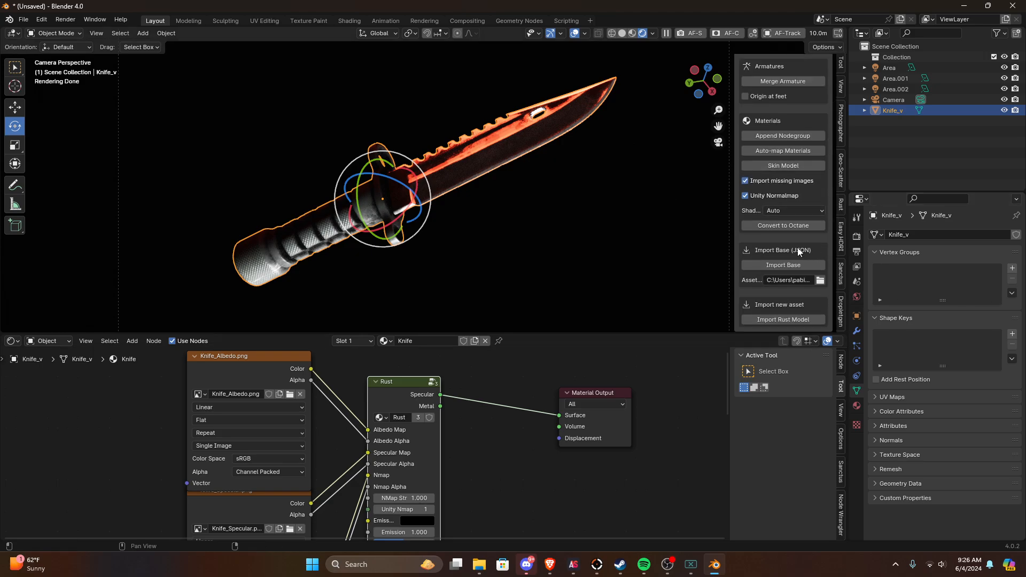
pyautogui.scroll(2, 408, 393)
pyautogui.scroll(-5, 408, 393)
# Step: Replace the Rust group node with a Principled BSDF node linked to the Surface input of Material Output
pyautogui.click(381, 422)
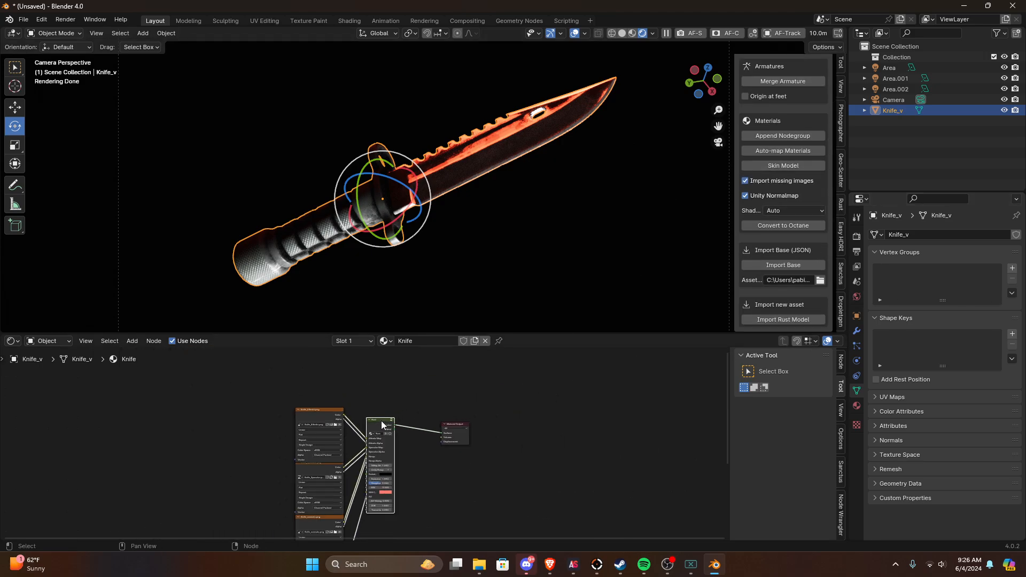
pyautogui.press('x')
pyautogui.scroll(1, 381, 420)
pyautogui.hotkey('shift', 'a')
pyautogui.click(367, 387)
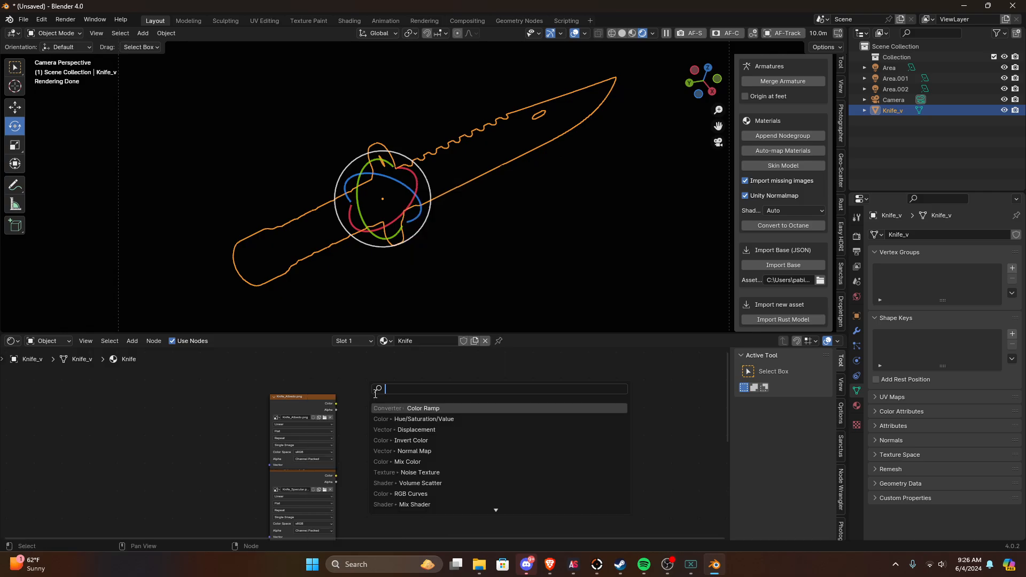
pyautogui.write('pri')
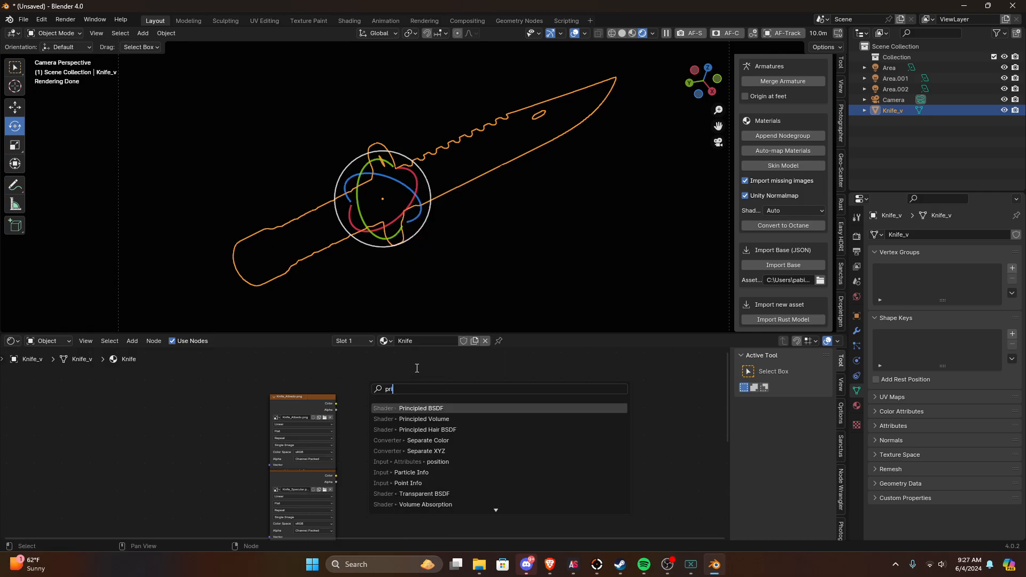
pyautogui.click(404, 408)
pyautogui.click(424, 417)
pyautogui.keyDown('ctrl'); pyautogui.keyDown('shift'); pyautogui.click(424, 417); pyautogui.keyUp('shift'); pyautogui.keyUp('ctrl')
pyautogui.scroll(8, 415, 463)
pyautogui.moveTo(415, 463); pyautogui.dragTo(391, 486, button='middle')
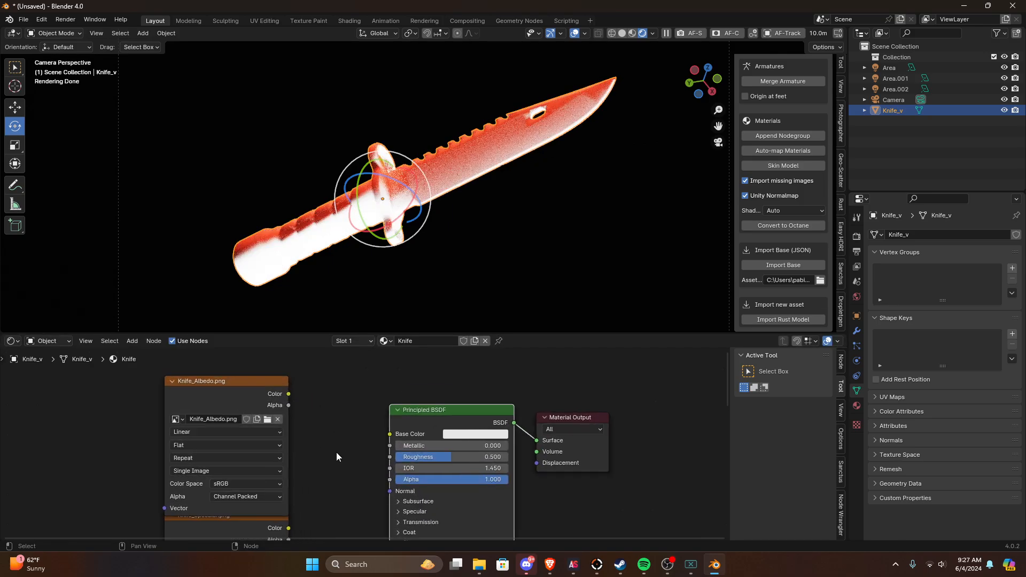
# Step: Connect the Color output of Knife_Albedo.png to the Principled BSDF's Base Color and check the knife in the render
pyautogui.click(266, 393)
pyautogui.moveTo(289, 394); pyautogui.dragTo(311, 406)
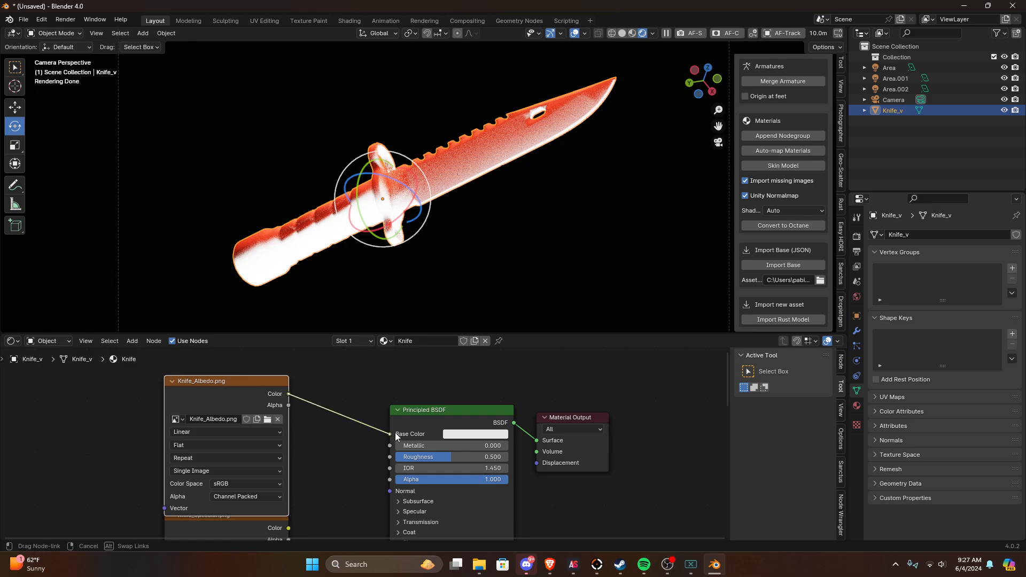
pyautogui.moveTo(396, 434); pyautogui.dragTo(390, 435)
pyautogui.click(542, 188)
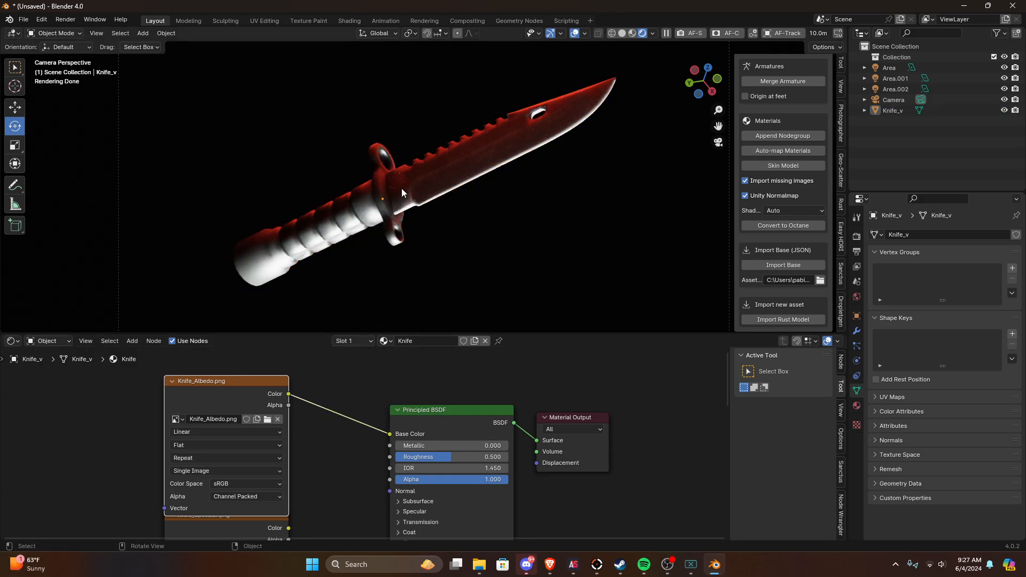
pyautogui.click(465, 185)
# Step: Connect the Alpha output of Knife_Albedo.png to the Principled BSDF's Alpha input and deselect the knife
pyautogui.moveTo(327, 489); pyautogui.dragTo(323, 427, button='middle')
pyautogui.moveTo(292, 370); pyautogui.dragTo(342, 413)
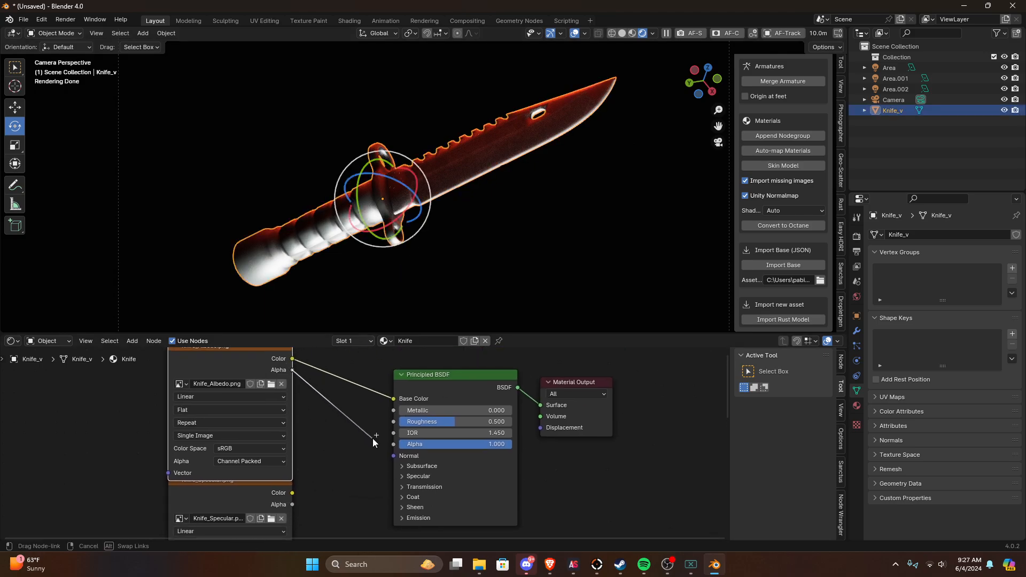
pyautogui.moveTo(390, 446); pyautogui.dragTo(390, 446)
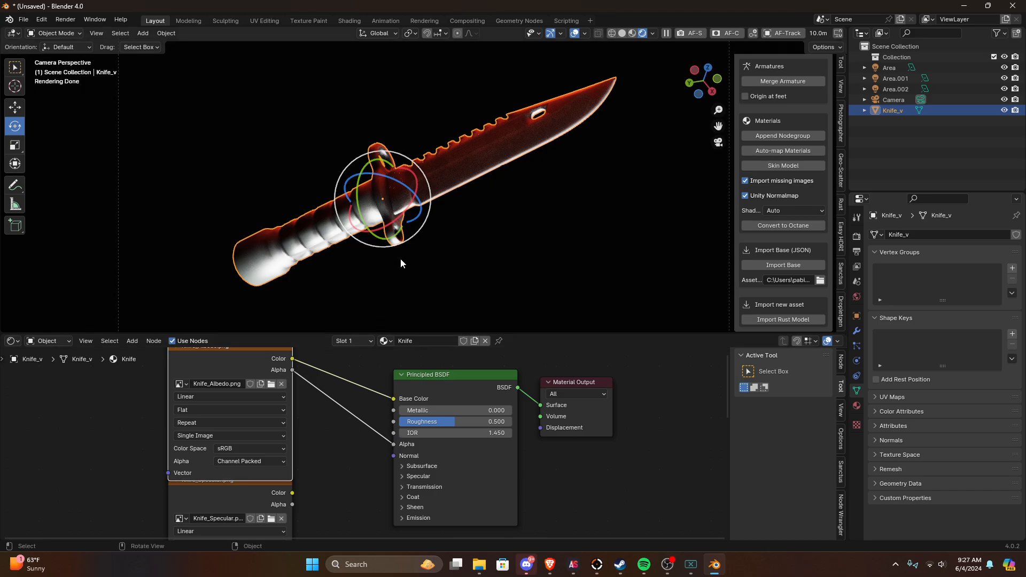
pyautogui.click(425, 257)
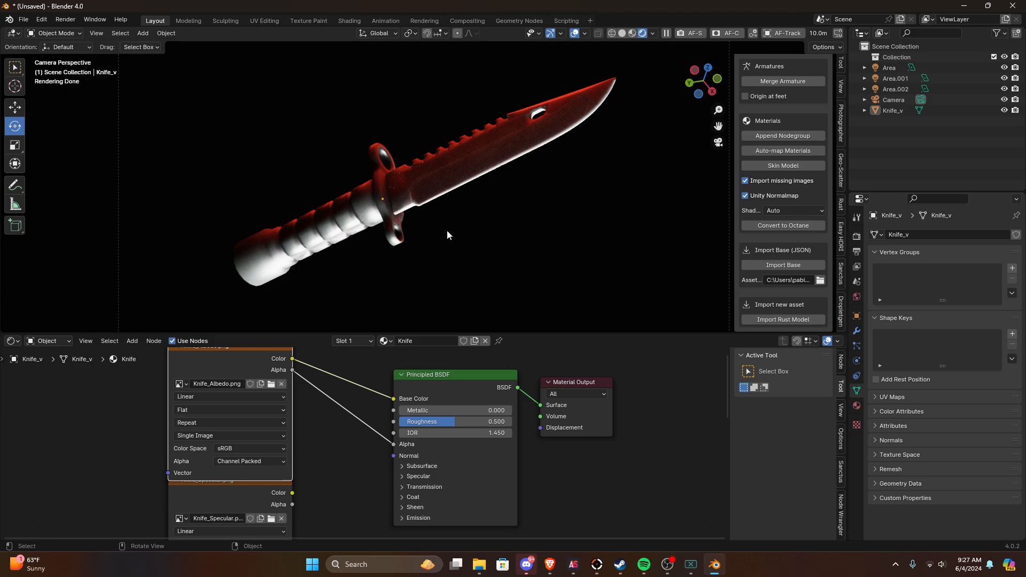
# Step: Expose the Principled BSDF's Specular settings and connect the Color output of Knife_Specular.png to IOR Level
pyautogui.scroll(-1, 280, 496)
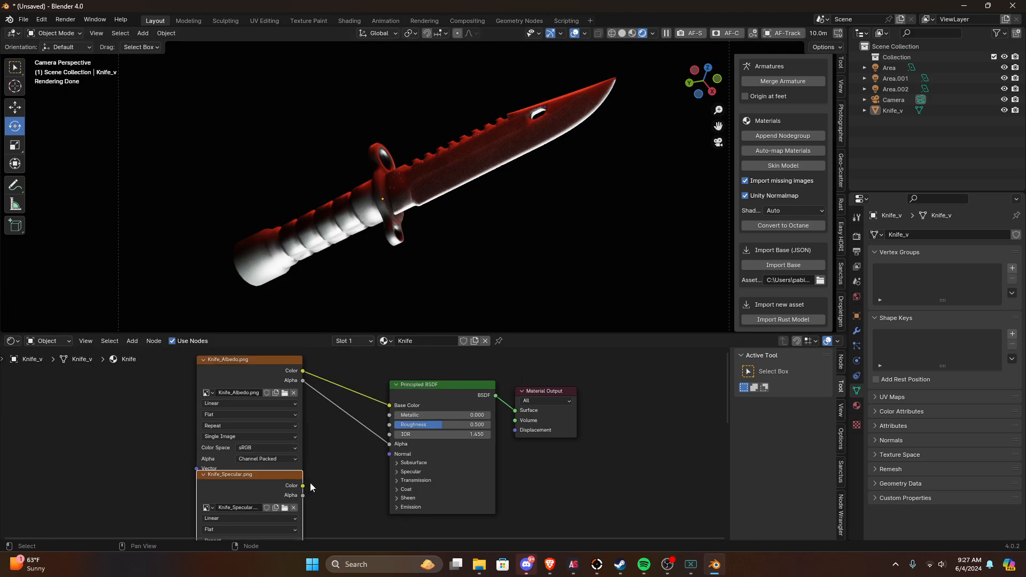
pyautogui.click(402, 473)
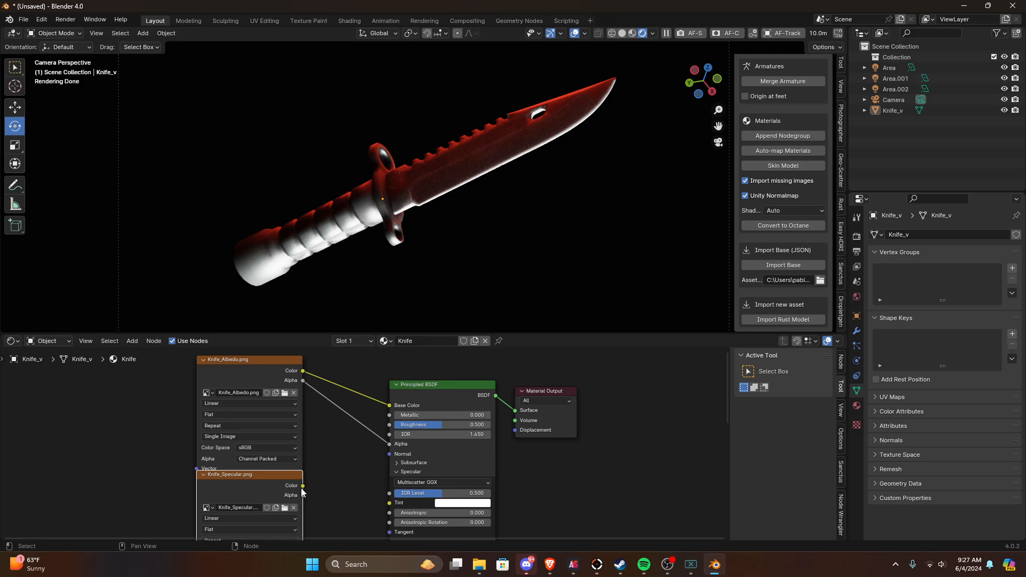
pyautogui.moveTo(303, 487); pyautogui.dragTo(391, 496)
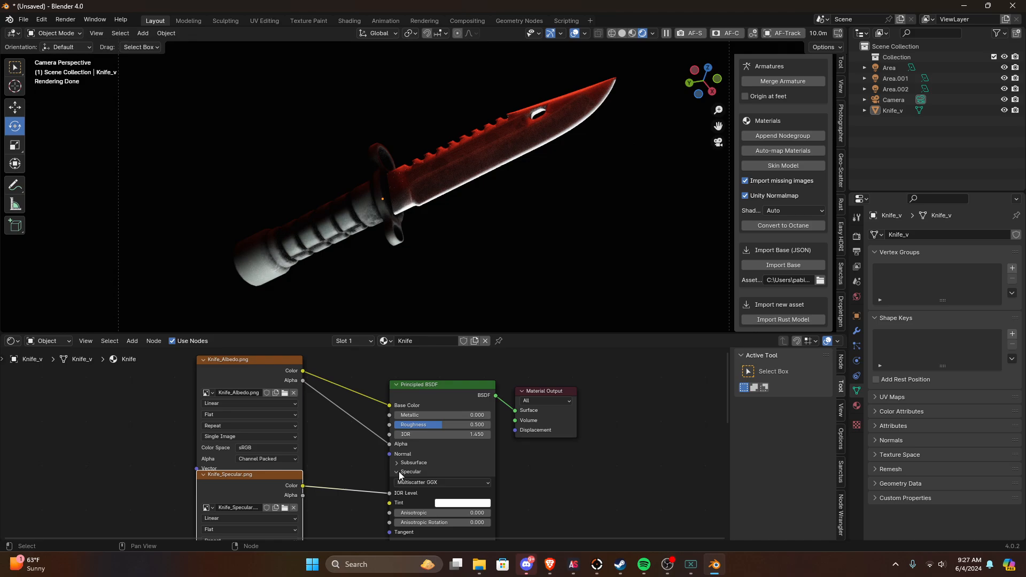
pyautogui.scroll(2, 399, 471)
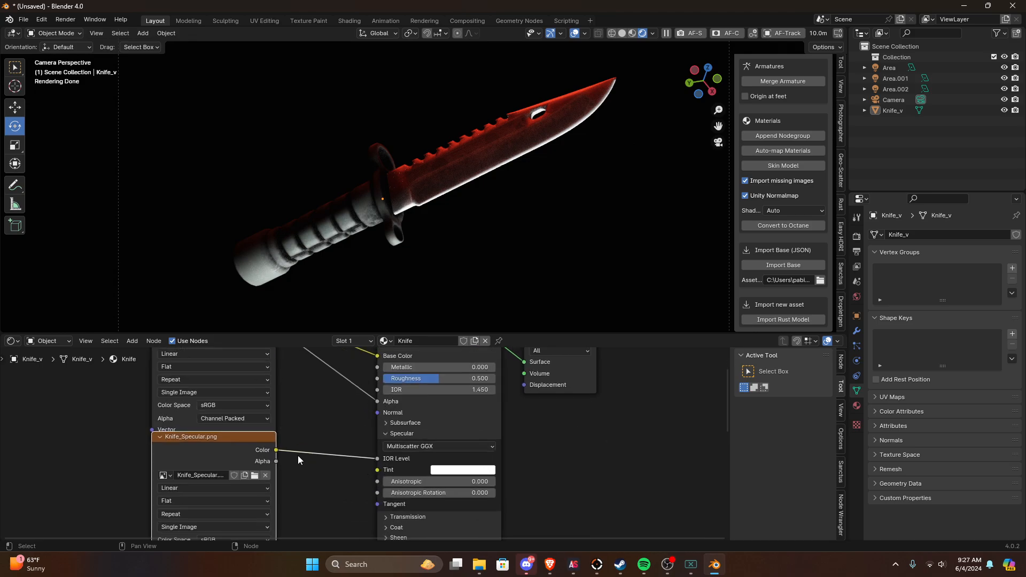
pyautogui.scroll(-1, 283, 452)
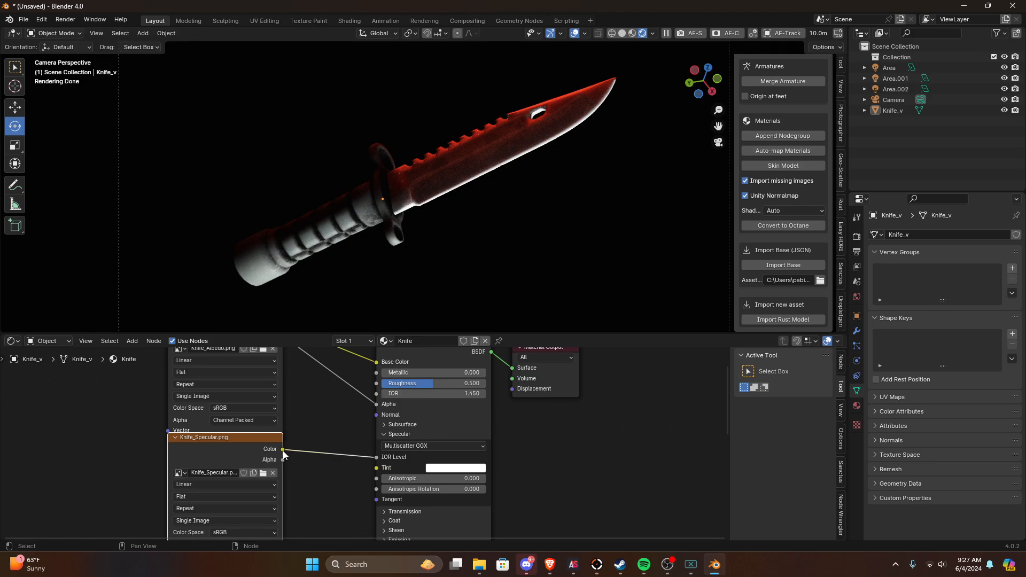
pyautogui.moveTo(283, 449); pyautogui.dragTo(323, 460)
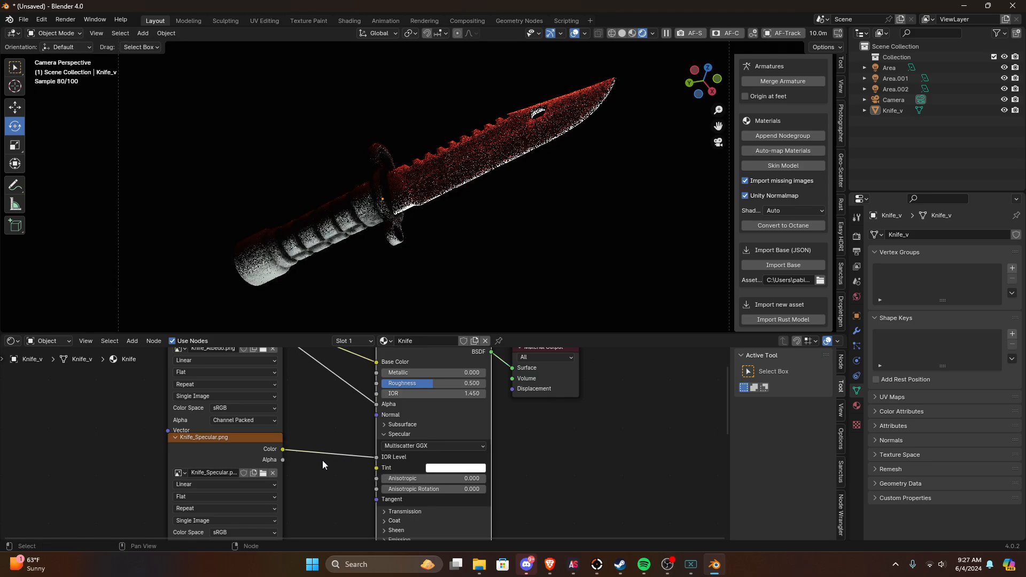
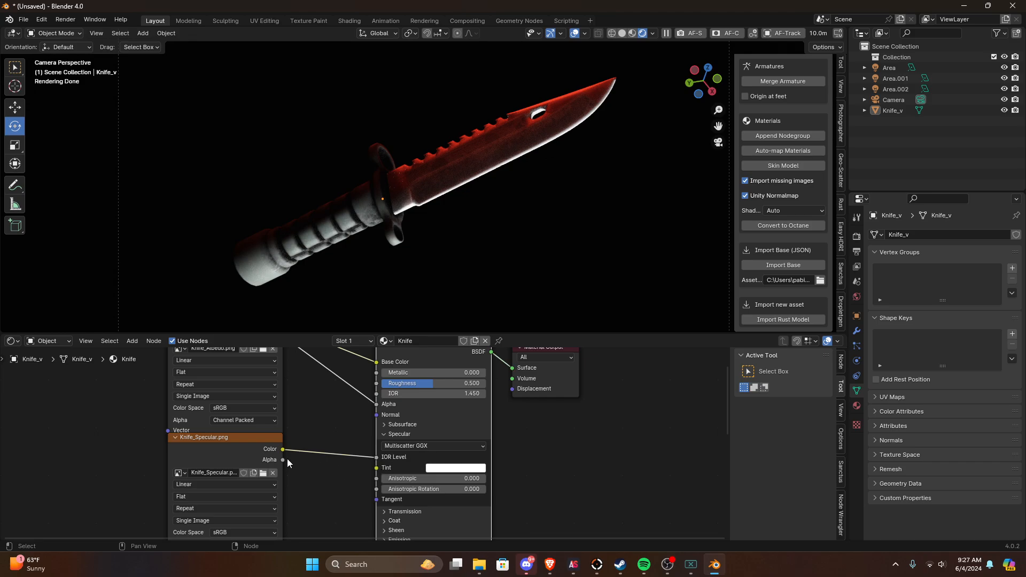
# Step: Look through the Principled BSDF's Transmission, Coat and Sheen settings, leaving each section collapsed
pyautogui.scroll(3, 371, 442)
pyautogui.scroll(-2, 384, 432)
pyautogui.moveTo(376, 443); pyautogui.dragTo(342, 411, button='middle')
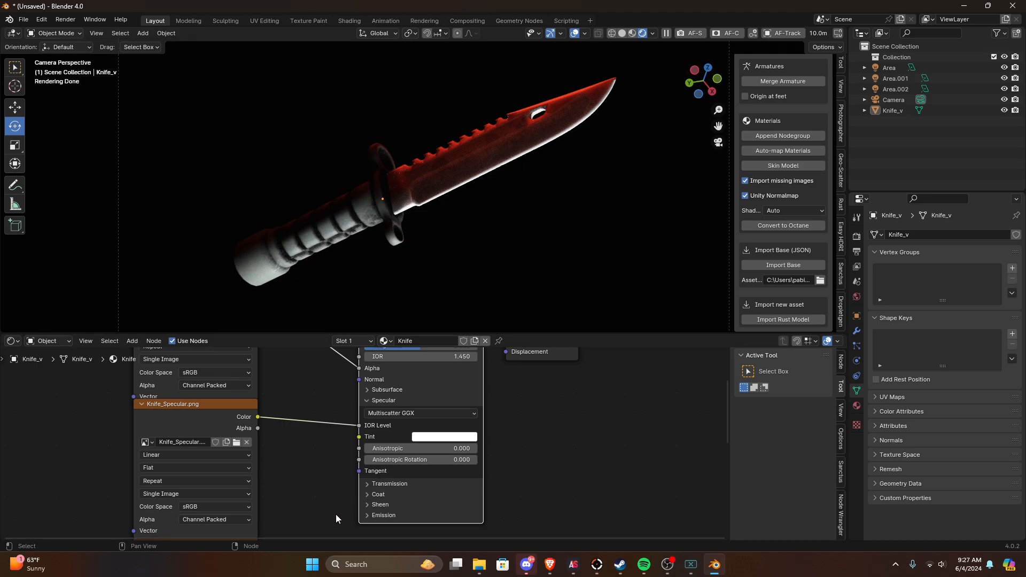
pyautogui.click(382, 484)
pyautogui.click(380, 483)
pyautogui.click(379, 493)
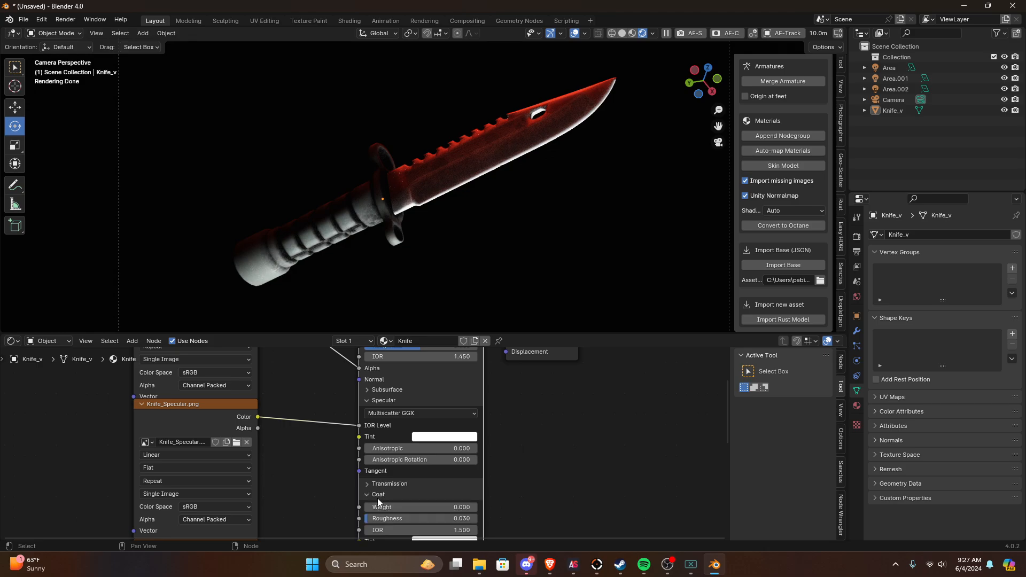
pyautogui.click(379, 495)
pyautogui.click(379, 505)
pyautogui.click(379, 506)
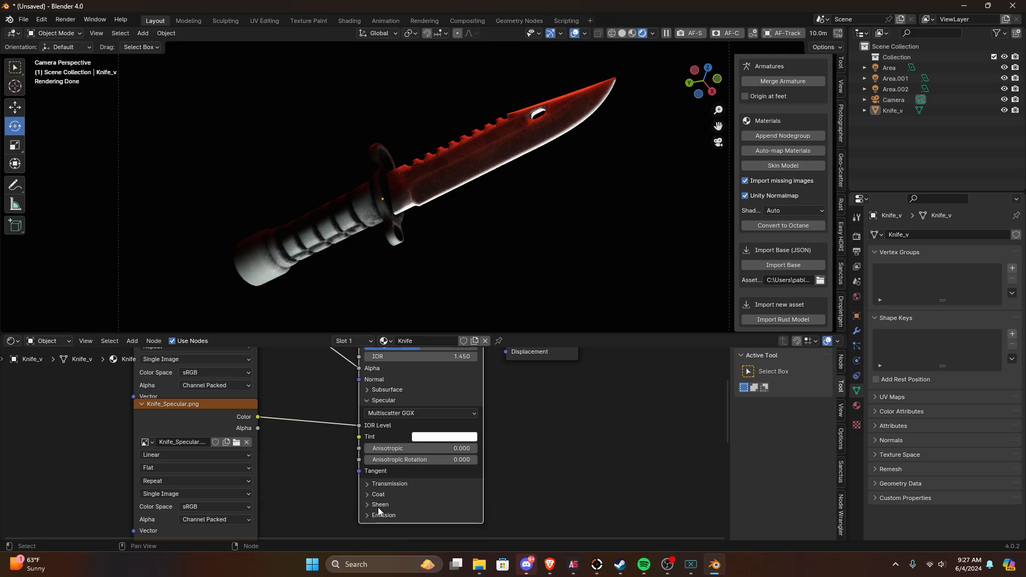
# Step: Connect the Color output of Knife_normals.png to the Principled BSDF's Normal input and check the render
pyautogui.scroll(-1, 377, 506)
pyautogui.click(269, 516)
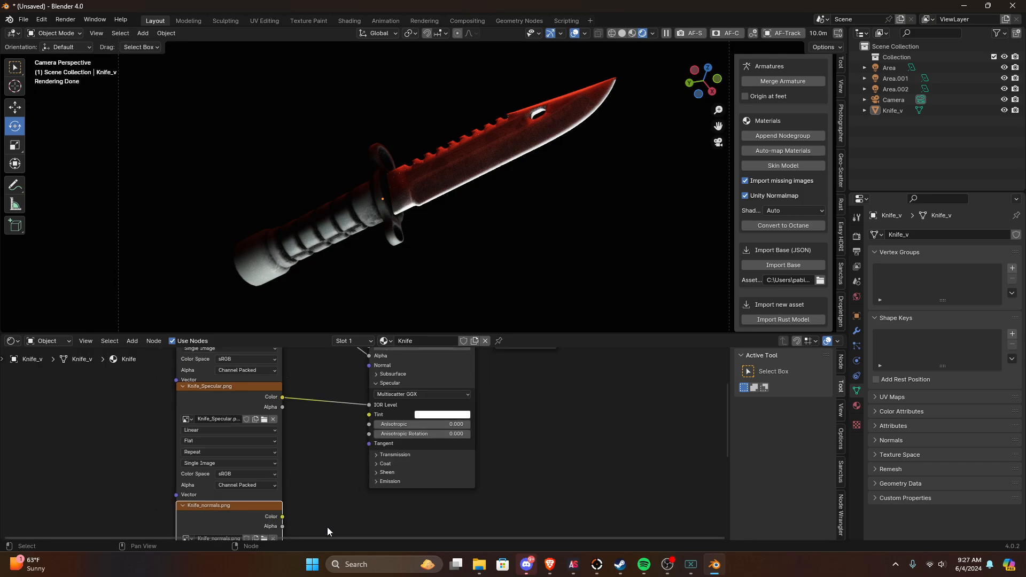
pyautogui.moveTo(282, 517); pyautogui.dragTo(370, 376)
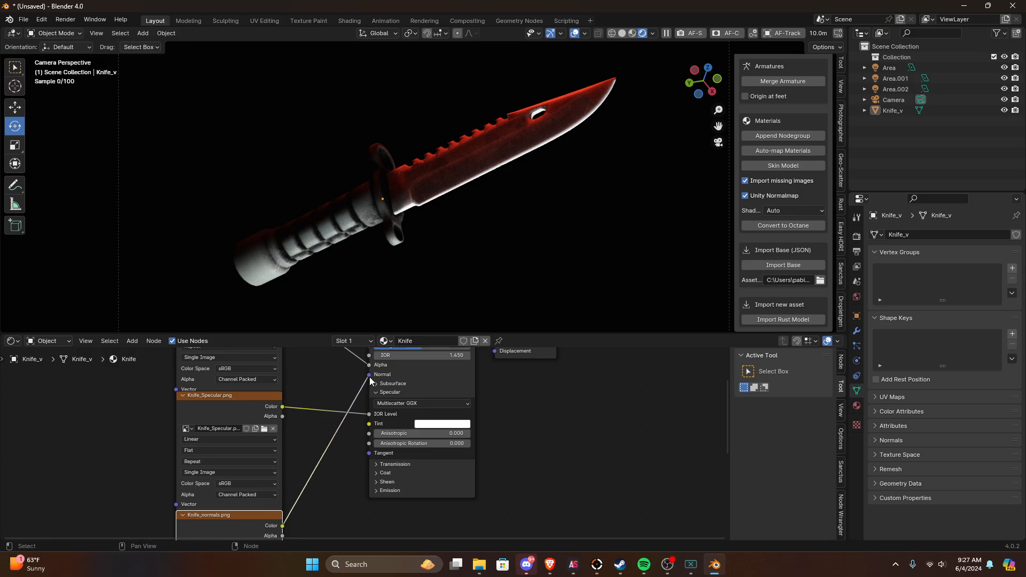
pyautogui.scroll(-1, 337, 409)
pyautogui.scroll(1, 331, 410)
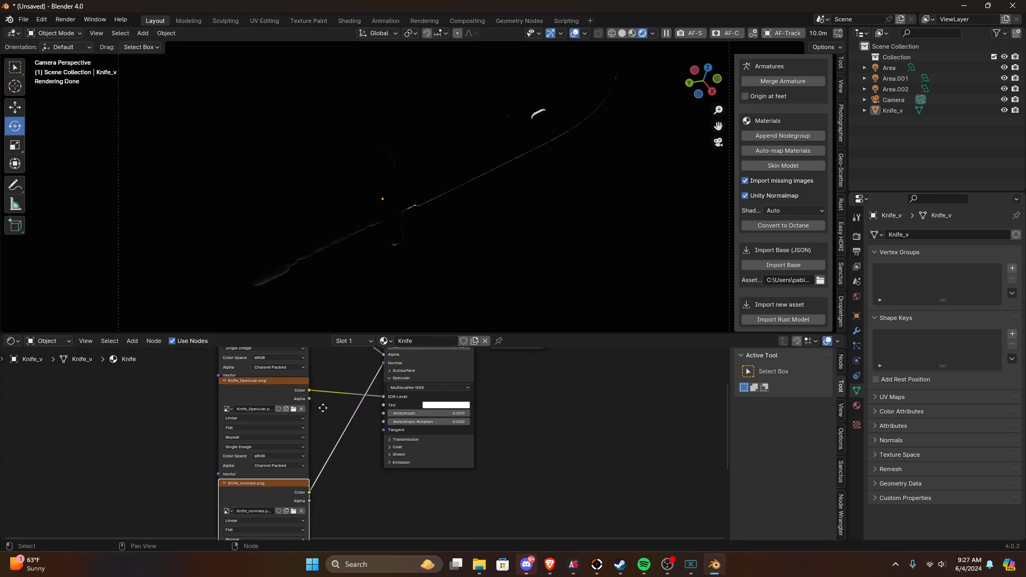
pyautogui.keyDown('shift'); pyautogui.scroll(3, 355, 455); pyautogui.keyUp('shift')
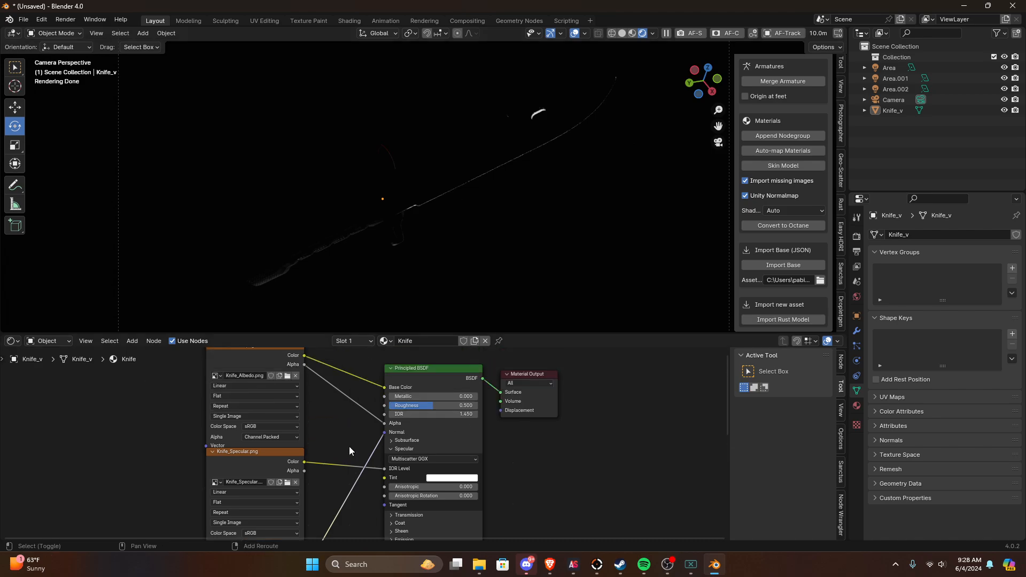
pyautogui.hotkey('shift', 'a')
pyautogui.click(315, 416)
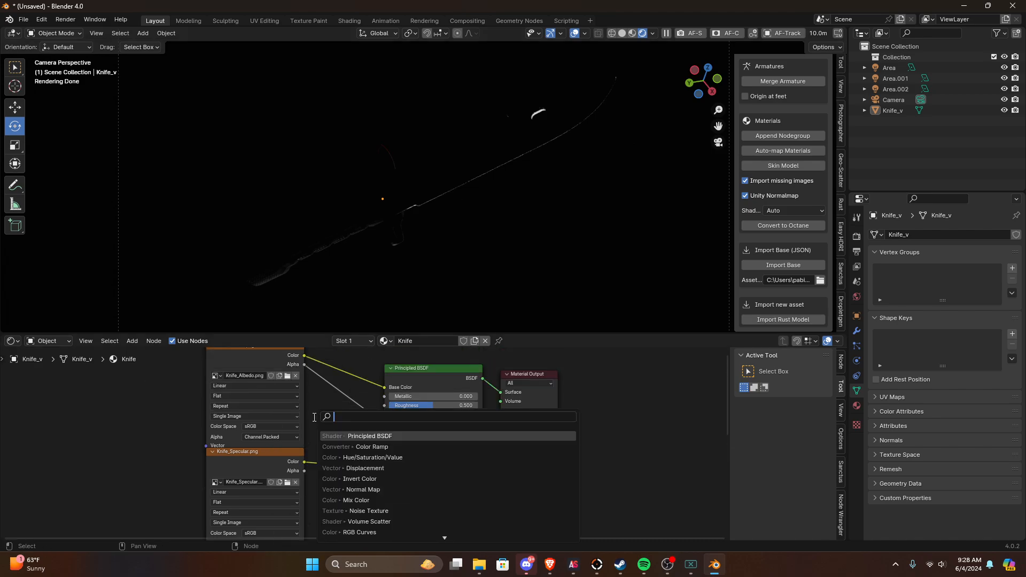
pyautogui.write('x')
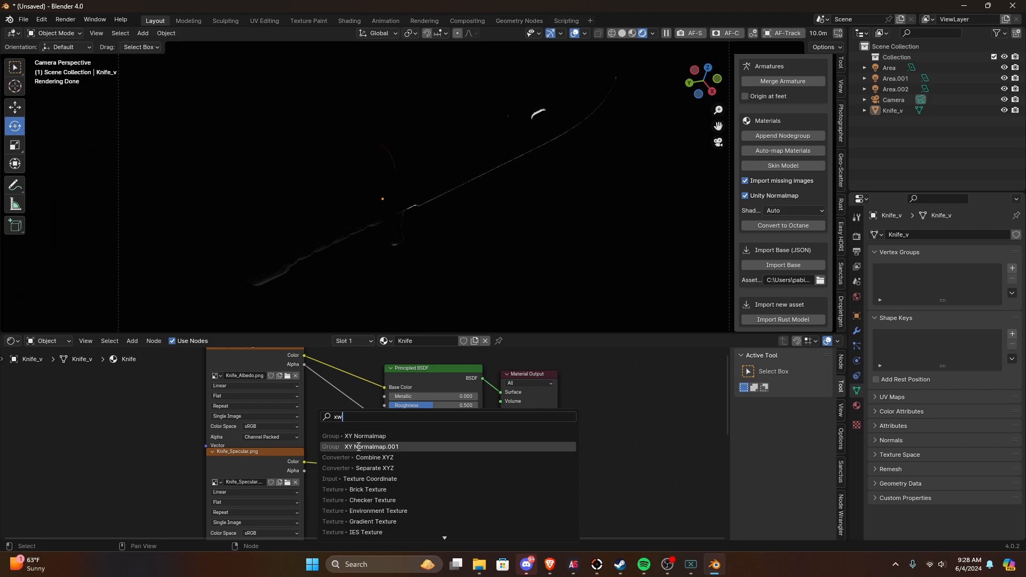
pyautogui.write('y')
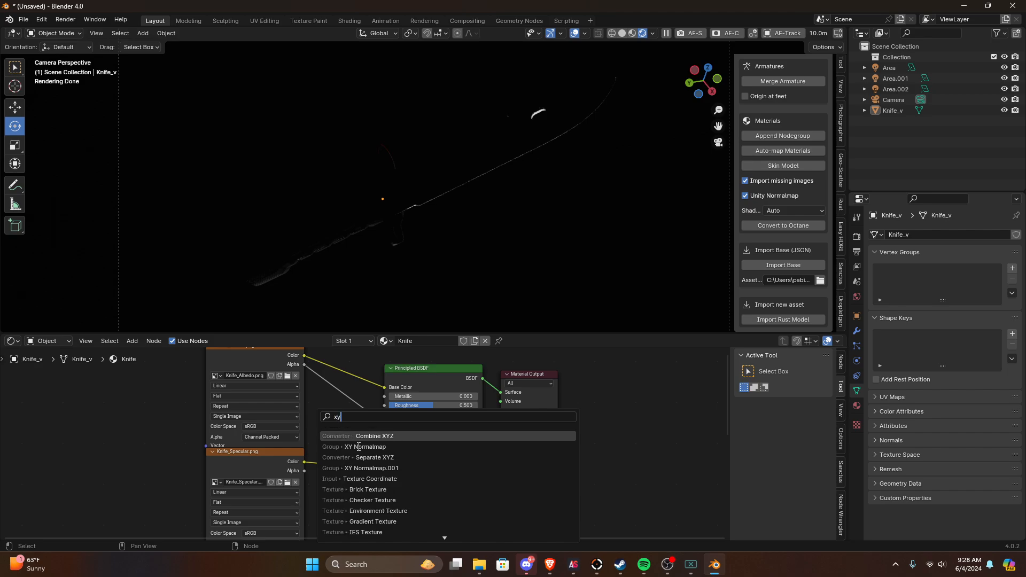
pyautogui.click(367, 457)
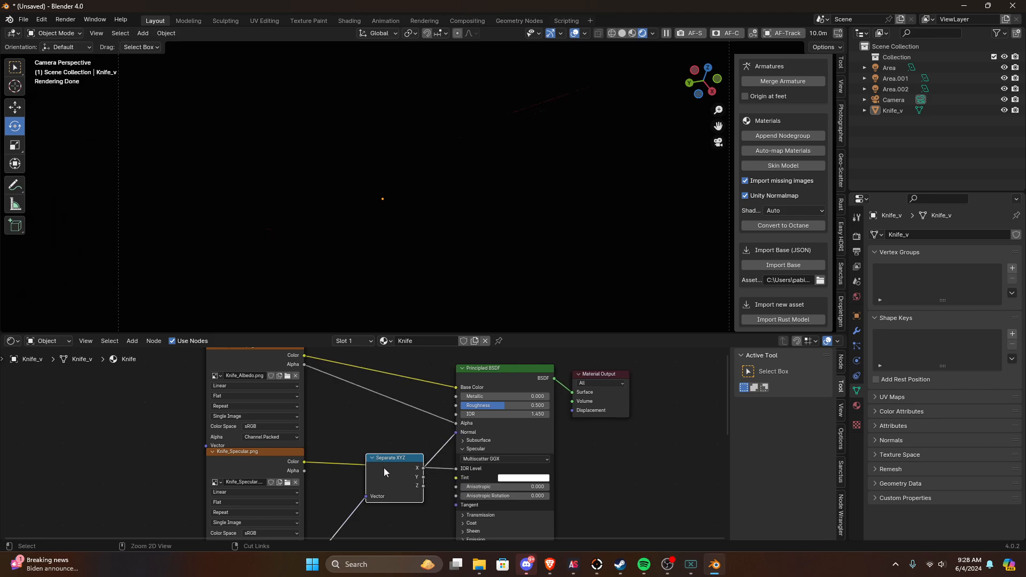
pyautogui.hotkey('ctrl', 'z')
pyautogui.press('x')
# Step: Insert an XY Normalmap group after Knife_normals.png on the Normal link and connect the image's Alpha output to its Alpha input
pyautogui.hotkey('shift', 'a')
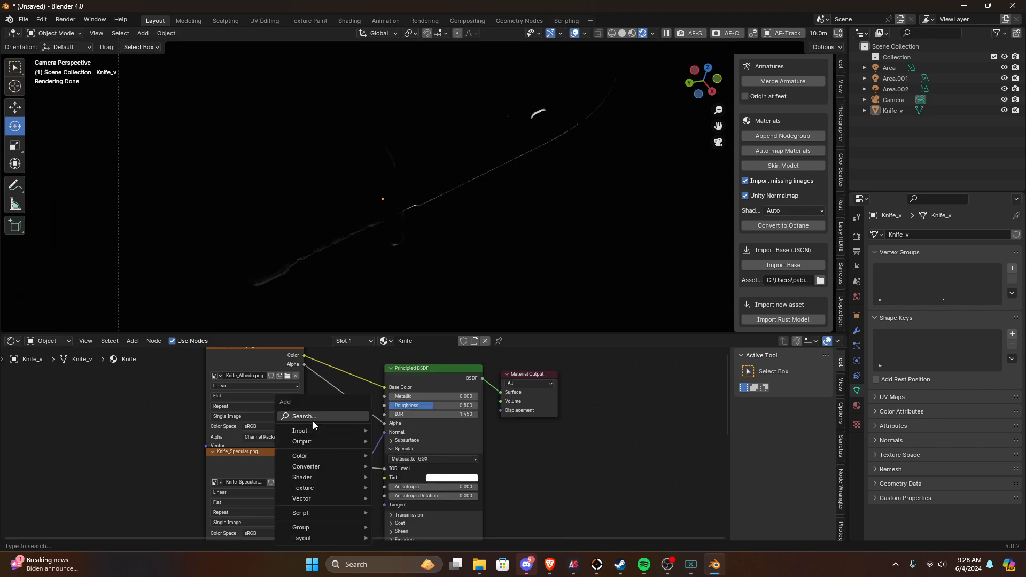
pyautogui.write('xyn')
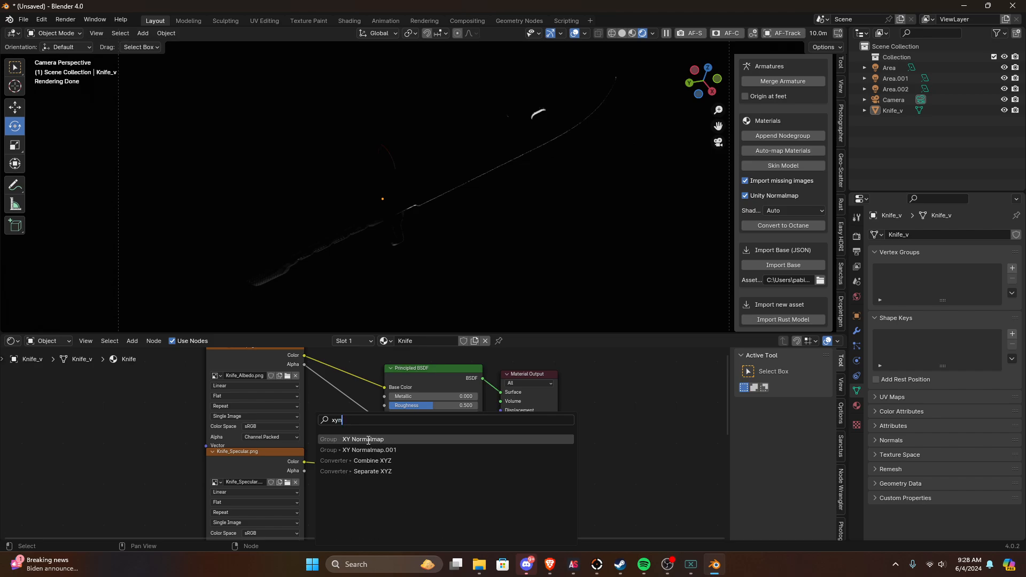
pyautogui.click(369, 440)
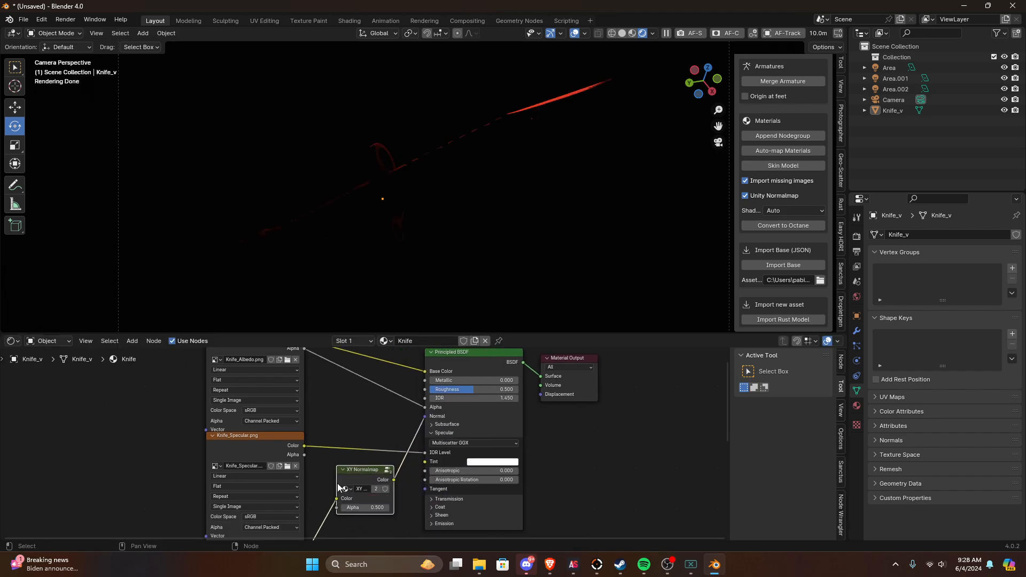
pyautogui.click(342, 523)
pyautogui.moveTo(342, 521); pyautogui.dragTo(380, 464)
pyautogui.scroll(1, 374, 492)
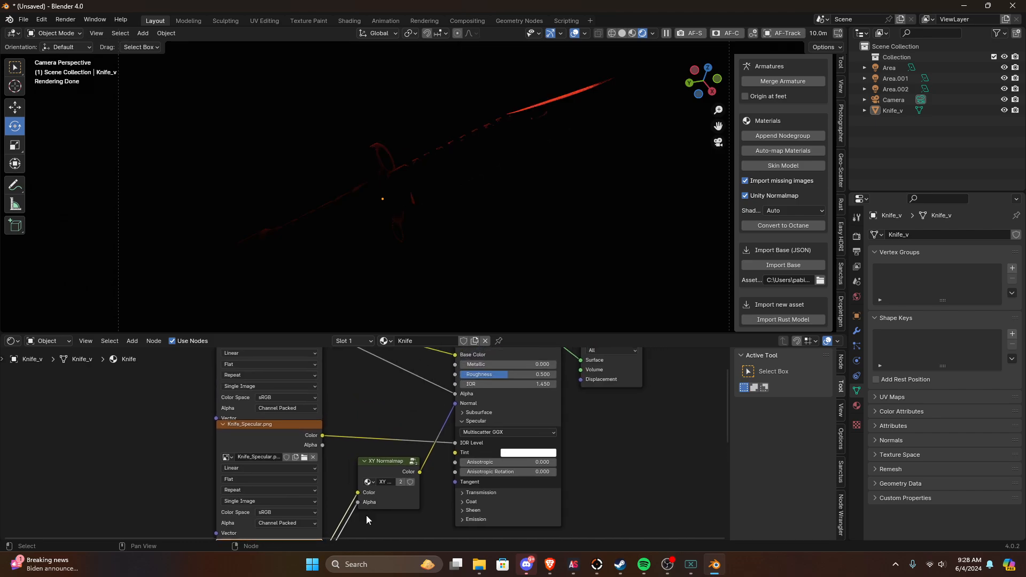
# Step: Insert a Normal Map node between the XY Normalmap group and the Principled BSDF's Normal input
pyautogui.hotkey('shift', 'a')
pyautogui.write('n')
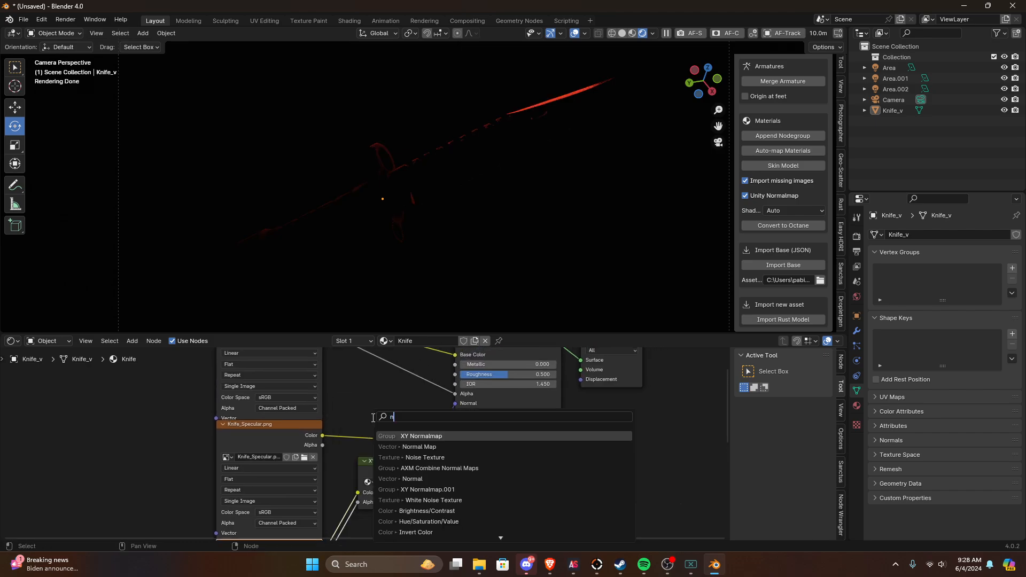
pyautogui.click(427, 447)
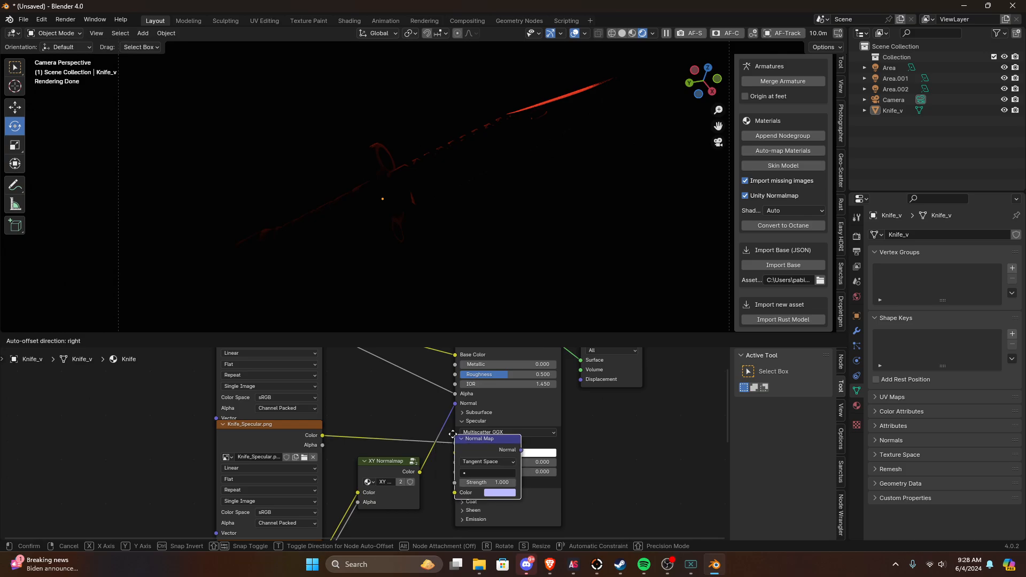
pyautogui.click(429, 422)
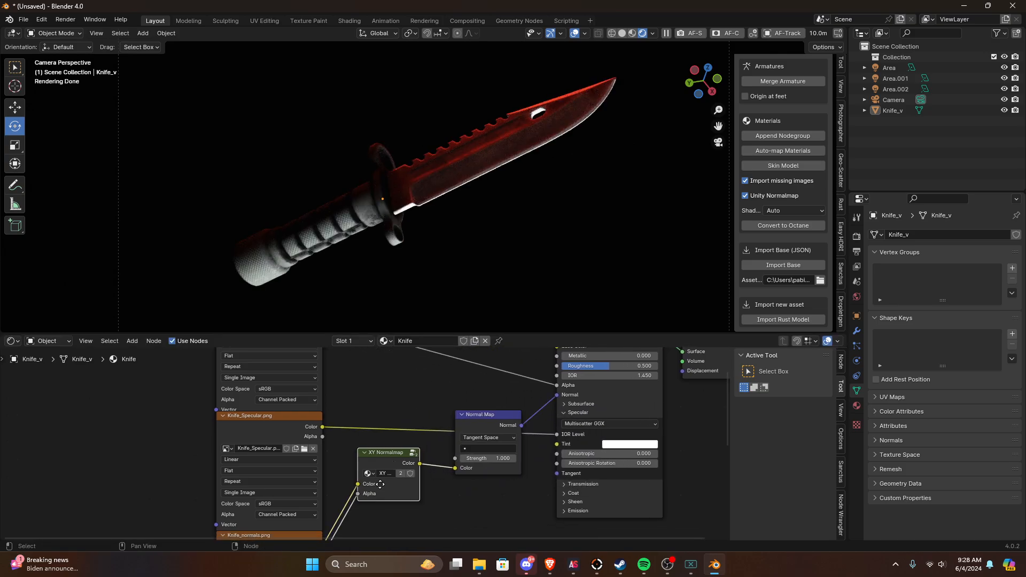
# Step: Position the XY Normalmap group between the Knife_normals.png and Normal Map nodes
pyautogui.moveTo(380, 484); pyautogui.dragTo(366, 427, button='middle')
pyautogui.press('g')
pyautogui.click(318, 506)
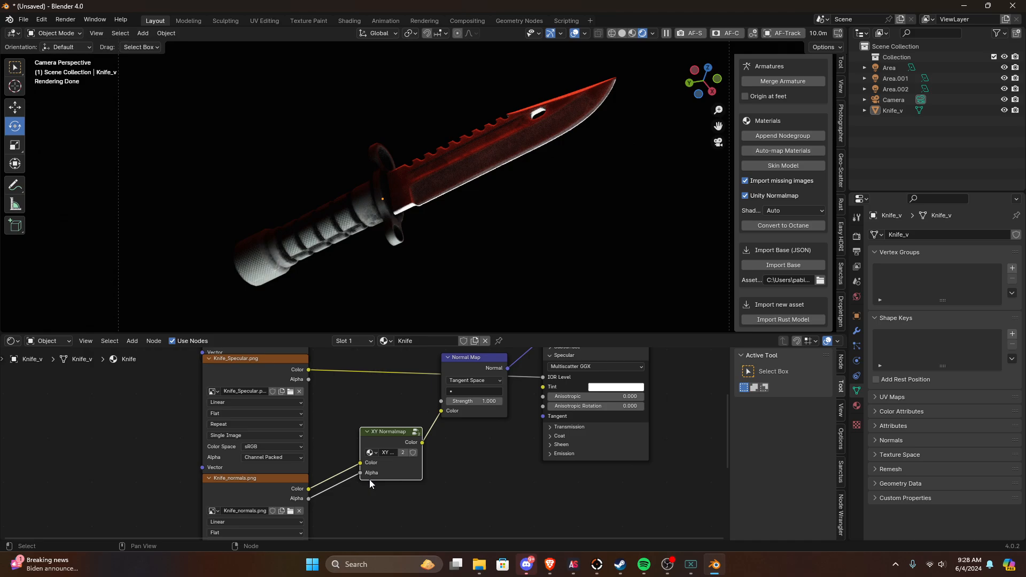
pyautogui.hotkey('ctrl', 'z')
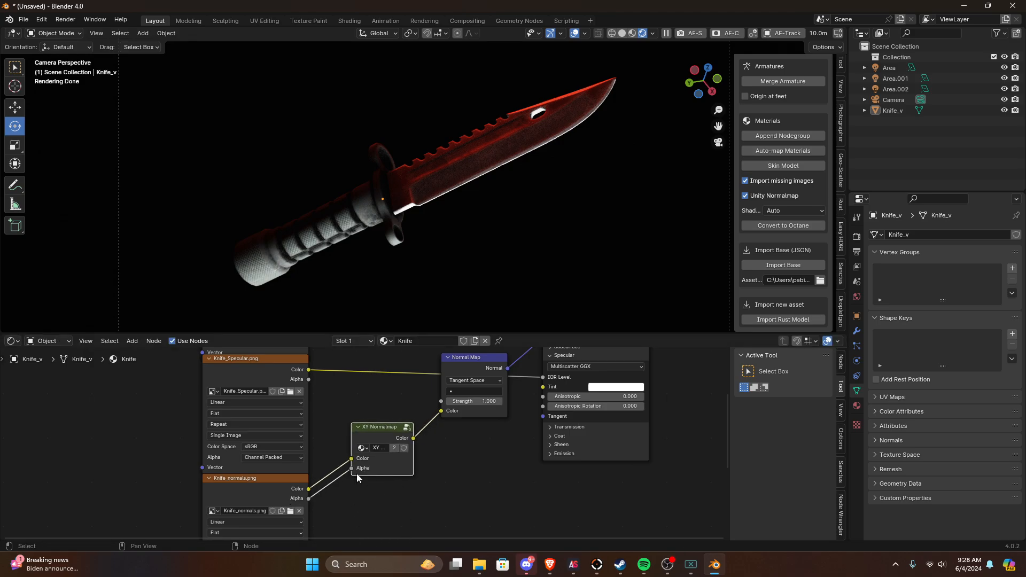
pyautogui.moveTo(391, 438); pyautogui.dragTo(355, 499, button='middle')
pyautogui.scroll(1, 369, 498)
pyautogui.scroll(-1, 361, 471)
pyautogui.moveTo(356, 463); pyautogui.dragTo(298, 453, button='middle')
pyautogui.scroll(-3, 348, 441)
pyautogui.scroll(1, 338, 440)
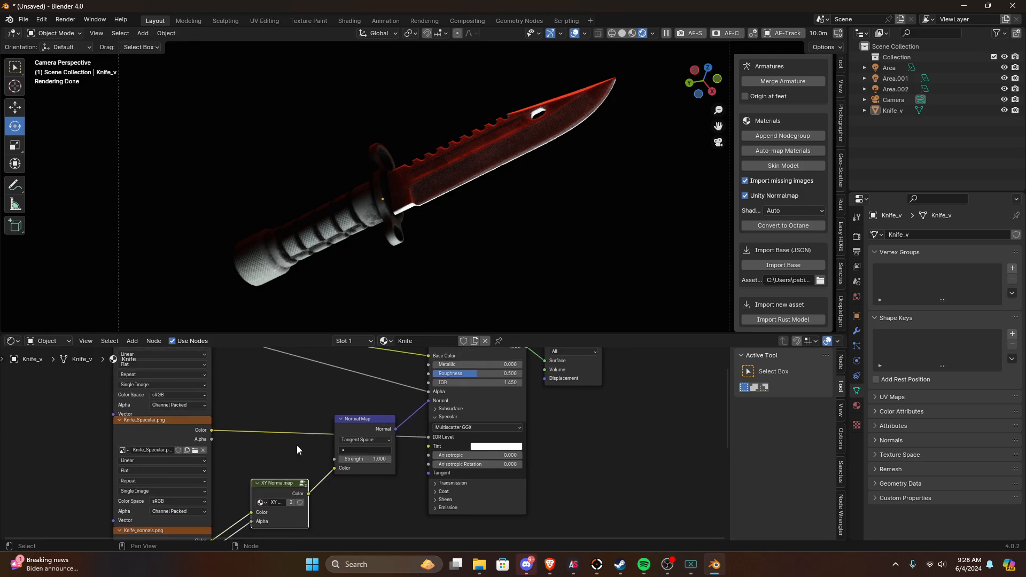
# Step: Move the Normal Map node slightly lower, between the XY Normalmap group and the Principled BSDF
pyautogui.moveTo(361, 417); pyautogui.dragTo(375, 438)
pyautogui.moveTo(349, 480); pyautogui.dragTo(313, 482, button='middle')
pyautogui.scroll(3, 319, 507)
pyautogui.scroll(-3, 318, 506)
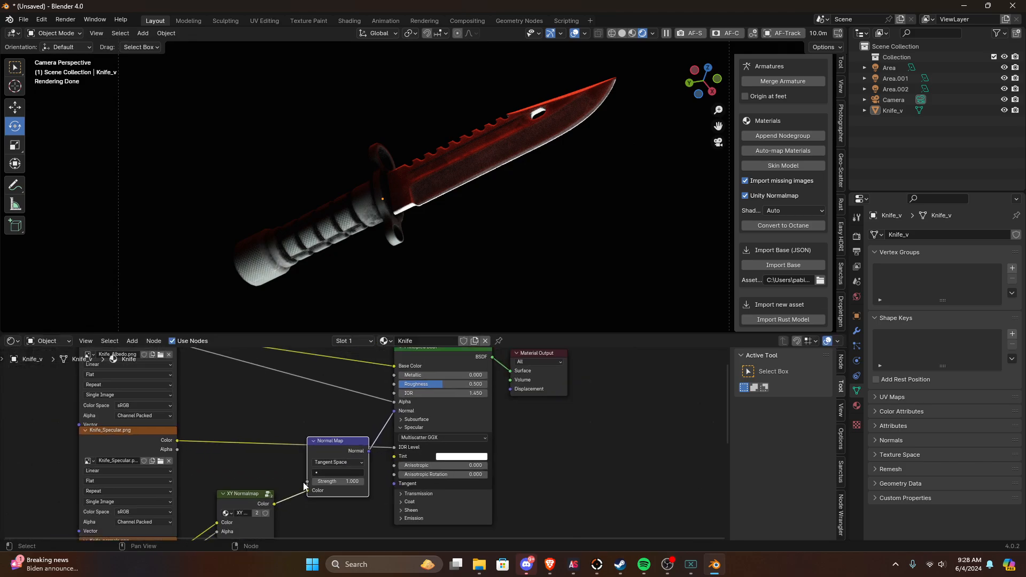
pyautogui.scroll(1, 335, 443)
pyautogui.moveTo(335, 444); pyautogui.dragTo(295, 452, button='middle')
pyautogui.scroll(-2, 292, 452)
# Step: Compare the blade up close with the Normal Map node muted and unmuted, then select the Knife_normals.png node
pyautogui.moveTo(438, 219); pyautogui.dragTo(462, 209, button='middle')
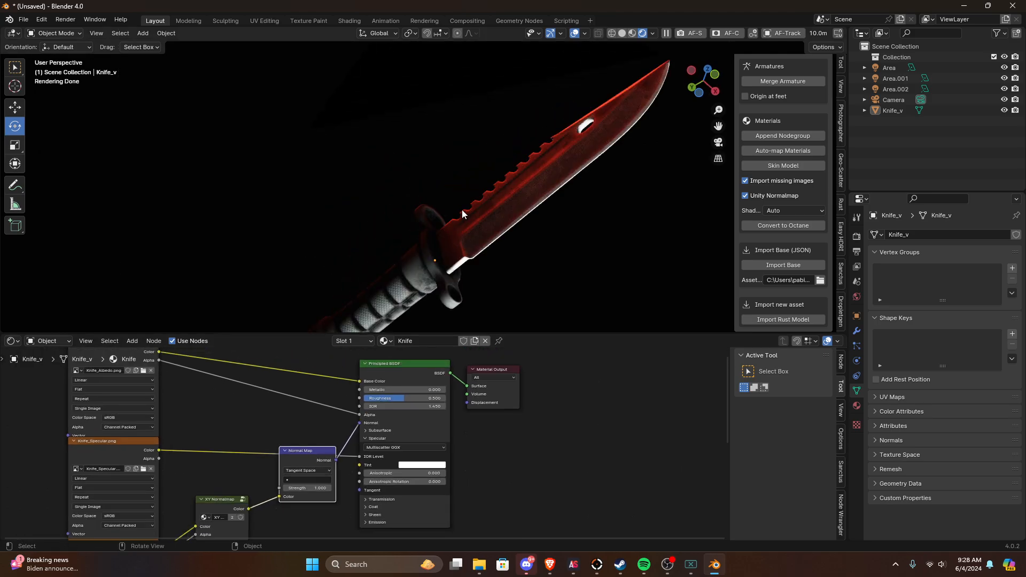
pyautogui.scroll(2, 488, 223)
pyautogui.scroll(3, 486, 236)
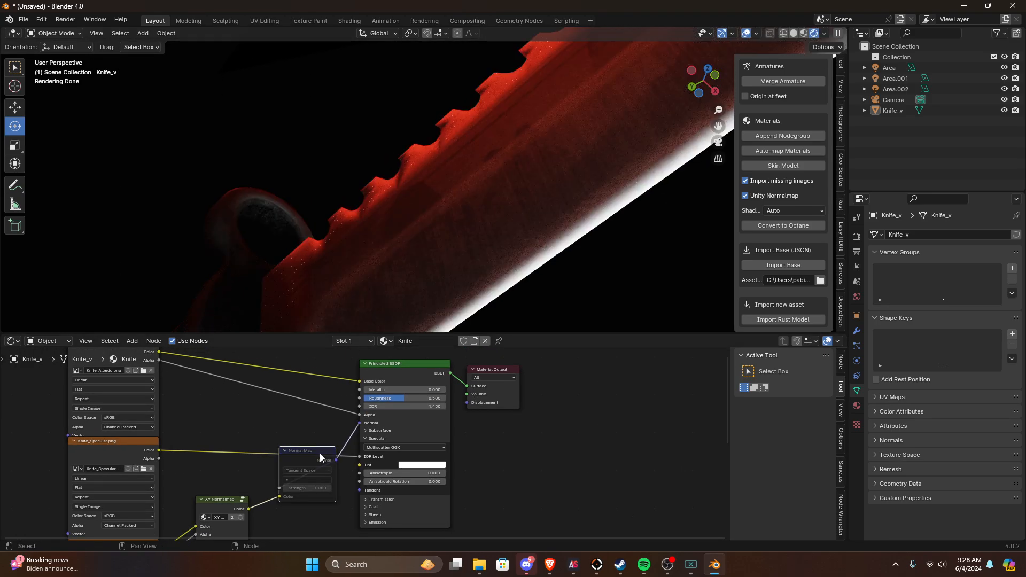
pyautogui.scroll(-2, 274, 493)
pyautogui.moveTo(275, 493); pyautogui.dragTo(298, 446, button='middle')
pyautogui.click(212, 477)
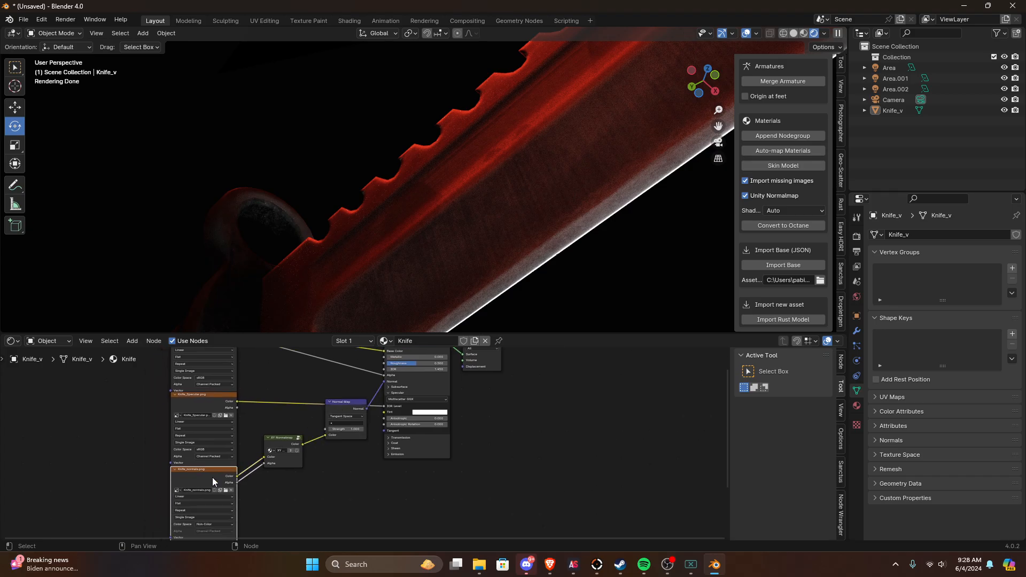
# Step: Inspect the blade from another angle and briefly view the knife in Edit Mode
pyautogui.moveTo(395, 267); pyautogui.dragTo(487, 187, button='middle')
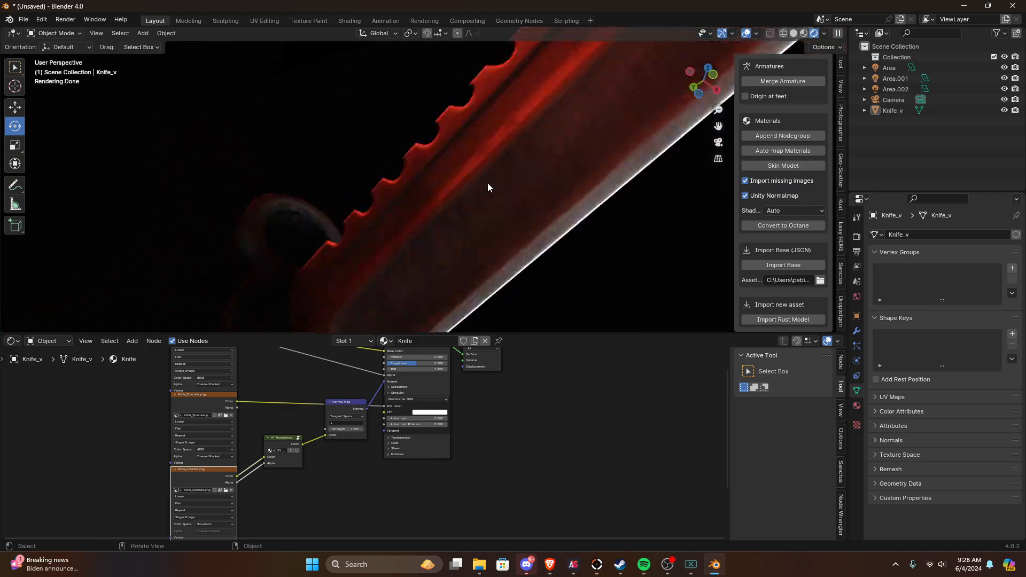
pyautogui.moveTo(463, 153); pyautogui.dragTo(581, 229, button='middle')
pyautogui.scroll(-3, 577, 224)
pyautogui.moveTo(496, 220); pyautogui.dragTo(542, 221, button='middle')
pyautogui.click(497, 187)
pyautogui.press('Tab')
pyautogui.moveTo(498, 188); pyautogui.dragTo(496, 139, button='middle')
pyautogui.press('Tab')
# Step: Select the knife and examine the normal detail on its handle, guard and serrated blade from several angles
pyautogui.scroll(-4, 481, 143)
pyautogui.scroll(4, 393, 156)
pyautogui.moveTo(393, 156); pyautogui.dragTo(492, 111, button='middle')
pyautogui.scroll(-4, 355, 190)
pyautogui.scroll(-3, 492, 126)
pyautogui.click(429, 148)
pyautogui.scroll(3, 428, 157)
pyautogui.click(427, 177)
pyautogui.scroll(-3, 451, 176)
pyautogui.moveTo(451, 176); pyautogui.dragTo(381, 185, button='middle')
pyautogui.scroll(4, 489, 177)
pyautogui.click(457, 193)
pyautogui.scroll(3, 408, 120)
pyautogui.scroll(-3, 368, 183)
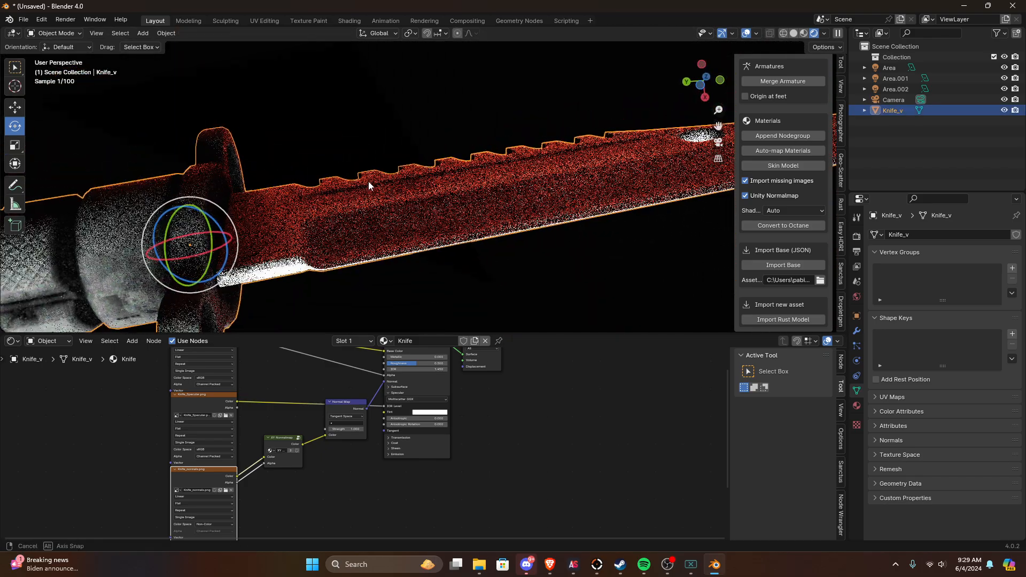
pyautogui.scroll(4, 367, 183)
pyautogui.scroll(1, 405, 409)
# Step: Review the texture links into the Principled BSDF while examining the knife's rendered surface from other angles
pyautogui.moveTo(405, 409); pyautogui.dragTo(391, 466, button='middle')
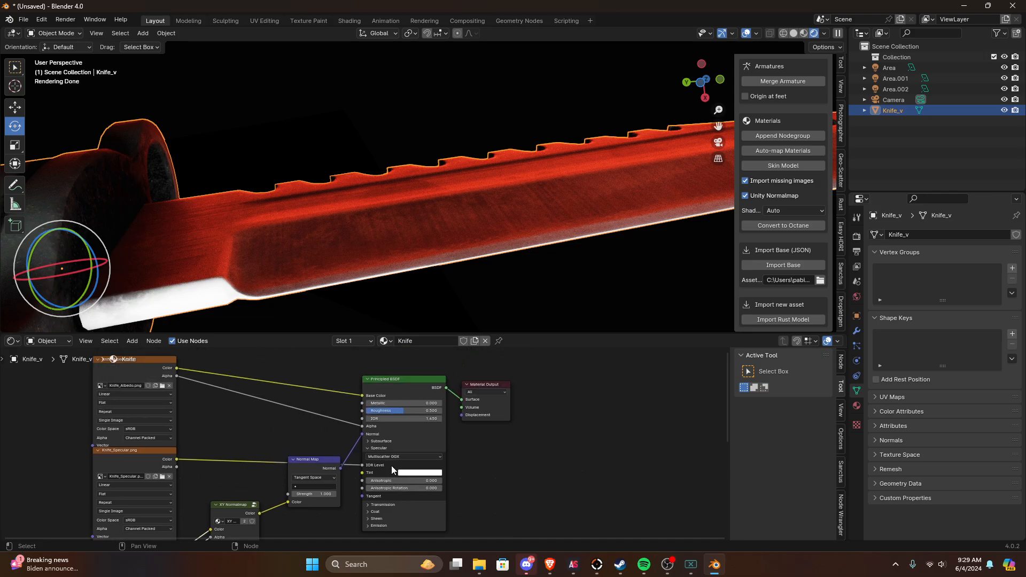
pyautogui.scroll(1, 391, 466)
pyautogui.moveTo(398, 401); pyautogui.dragTo(359, 401)
pyautogui.moveTo(321, 230); pyautogui.dragTo(427, 90, button='middle')
pyautogui.moveTo(441, 459); pyautogui.dragTo(436, 400, button='middle')
pyautogui.moveTo(502, 222); pyautogui.dragTo(459, 264, button='middle')
pyautogui.scroll(-4, 459, 263)
pyautogui.scroll(-1, 421, 466)
pyautogui.moveTo(421, 466); pyautogui.dragTo(419, 526, button='middle')
pyautogui.scroll(-2, 332, 396)
pyautogui.moveTo(289, 358); pyautogui.dragTo(378, 465, button='middle')
pyautogui.scroll(4, 400, 454)
pyautogui.moveTo(474, 433); pyautogui.dragTo(366, 508, button='middle')
# Step: Try Roughness values of 0.000, 1.000 and 0.141 on the Principled BSDF and compare the blade's reflections
pyautogui.scroll(3, 383, 439)
pyautogui.moveTo(396, 369); pyautogui.dragTo(396, 411, button='middle')
pyautogui.moveTo(392, 376); pyautogui.dragTo(481, 375)
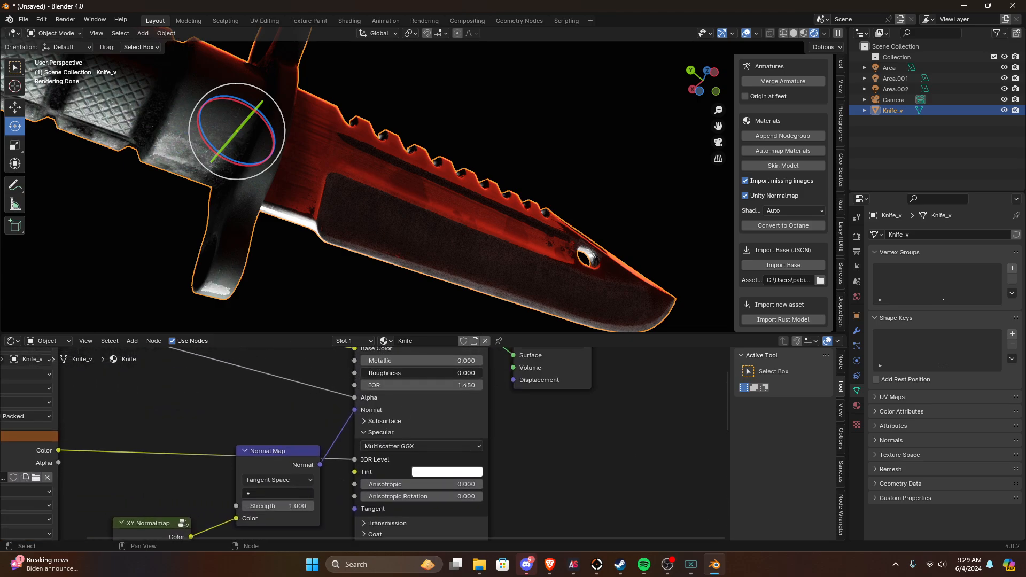
pyautogui.moveTo(321, 256); pyautogui.dragTo(383, 347, button='middle')
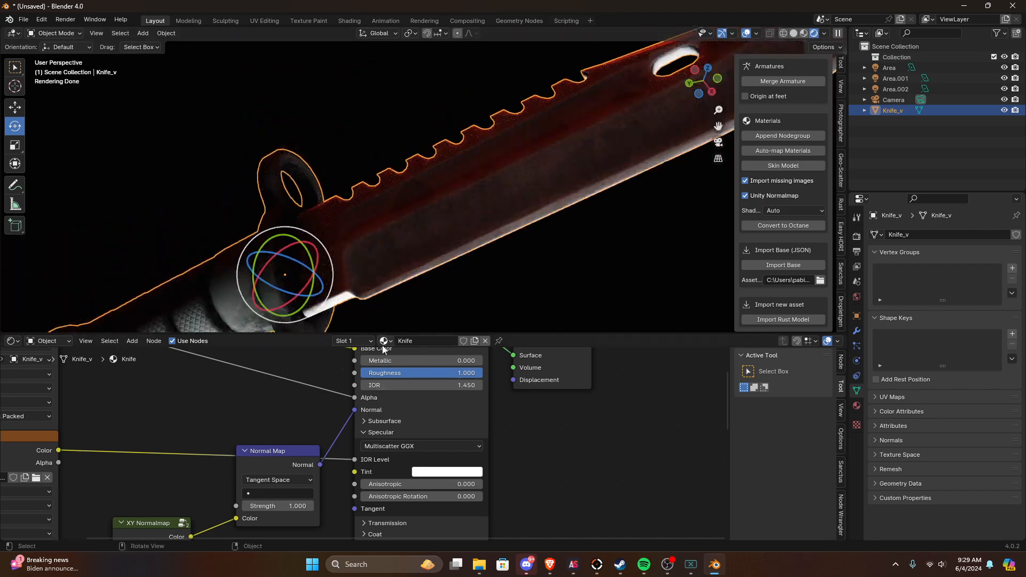
pyautogui.moveTo(479, 374); pyautogui.dragTo(404, 373)
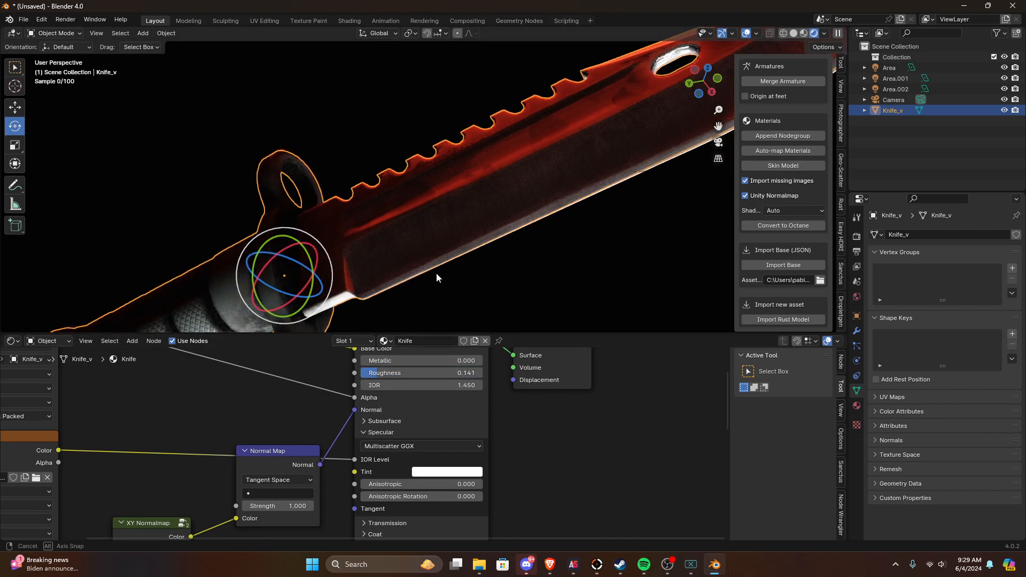
pyautogui.moveTo(437, 272); pyautogui.dragTo(416, 276, button='middle')
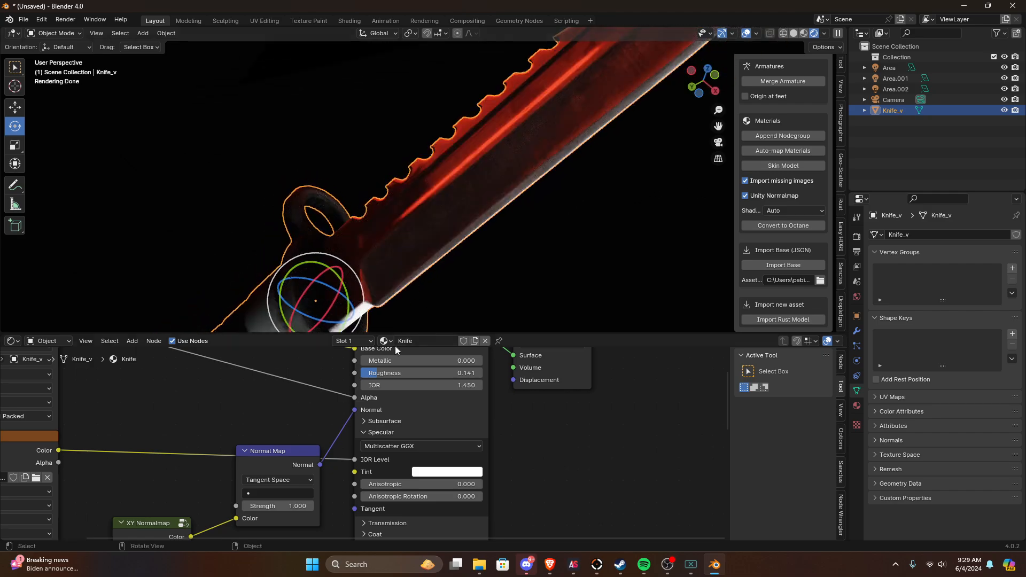
# Step: Set the Principled BSDF's Roughness to 0.305 and check the whole knife
pyautogui.moveTo(404, 374); pyautogui.dragTo(423, 373)
pyautogui.moveTo(411, 274)
pyautogui.mouseDown(button='middle')
pyautogui.moveTo(410, 243)
pyautogui.moveTo(427, 307)
pyautogui.moveTo(439, 268)
pyautogui.moveTo(389, 263)
pyautogui.moveTo(284, 298)
pyautogui.moveTo(431, 292)
pyautogui.moveTo(425, 283)
pyautogui.mouseUp(button='middle')
pyautogui.scroll(-3, 379, 431)
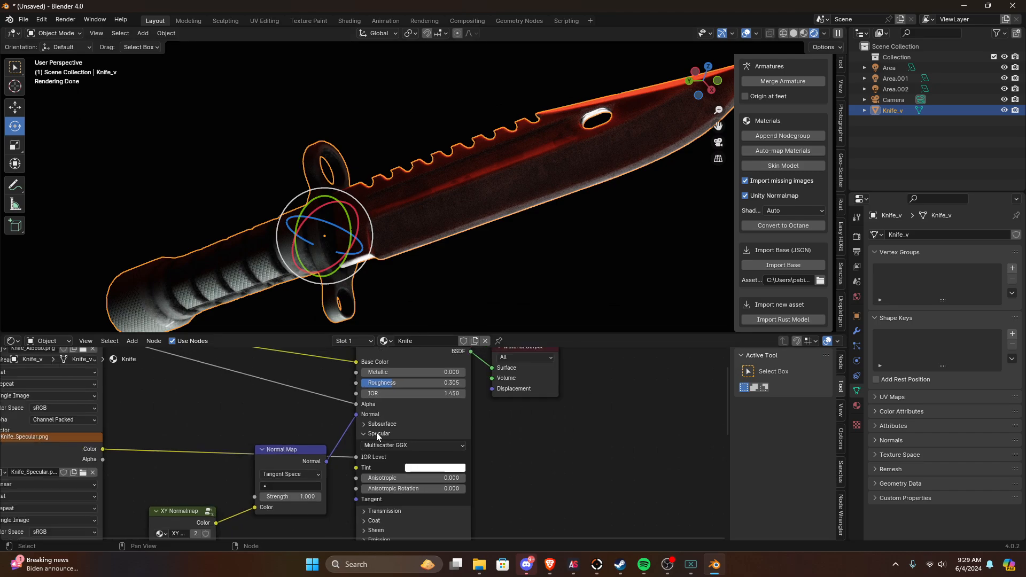
# Step: Disconnect Knife_Specular.png from the Principled BSDF's IOR Level and set IOR Level to 0.000 while viewing the handle up close
pyautogui.moveTo(328, 445); pyautogui.dragTo(417, 433, button='middle')
pyautogui.moveTo(395, 291); pyautogui.dragTo(440, 269, button='middle')
pyautogui.scroll(2, 502, 456)
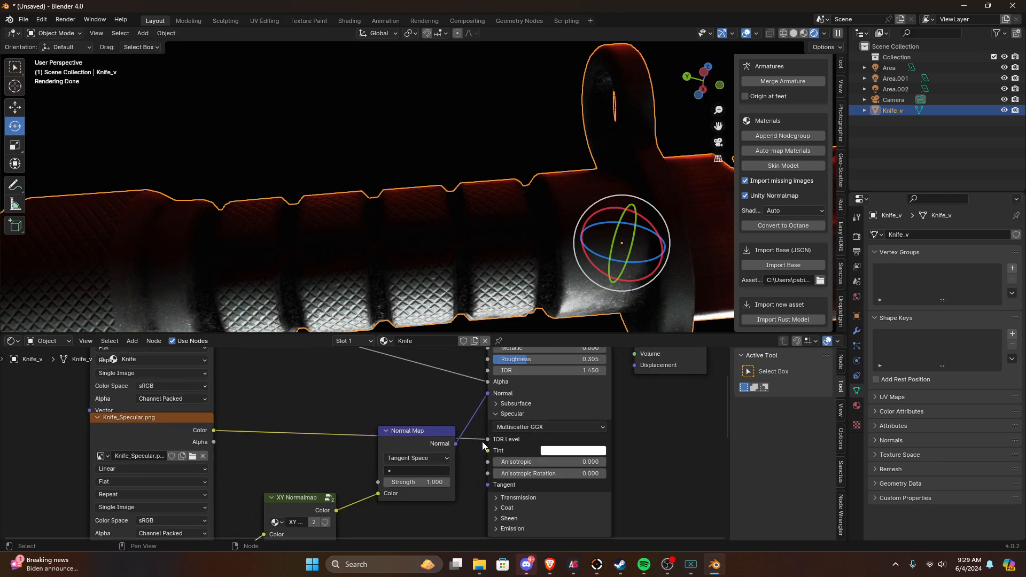
pyautogui.moveTo(487, 440); pyautogui.dragTo(463, 442)
pyautogui.moveTo(537, 441); pyautogui.dragTo(495, 442)
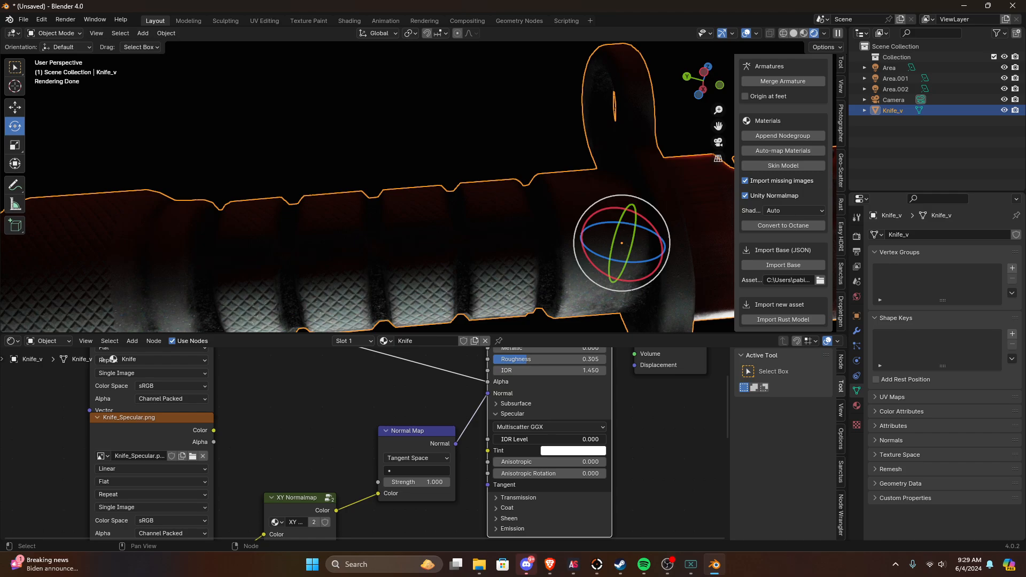
# Step: Set the Principled BSDF's IOR Level to 1.000 and check the whole knife
pyautogui.moveTo(495, 439); pyautogui.dragTo(606, 439)
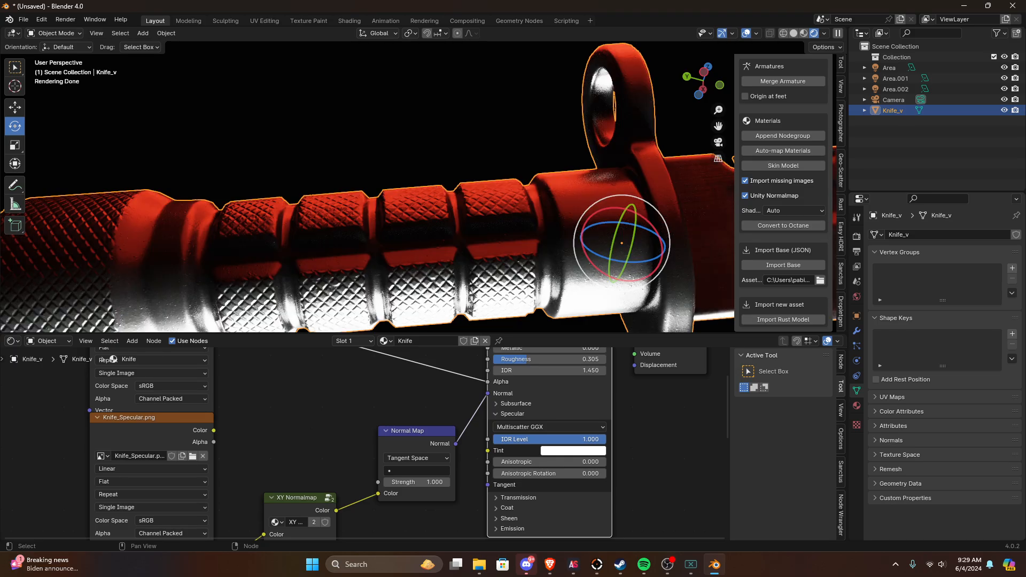
pyautogui.scroll(-6, 556, 241)
pyautogui.keyDown('shift'); pyautogui.moveTo(556, 240); pyautogui.dragTo(416, 359, button='middle'); pyautogui.keyUp('shift')
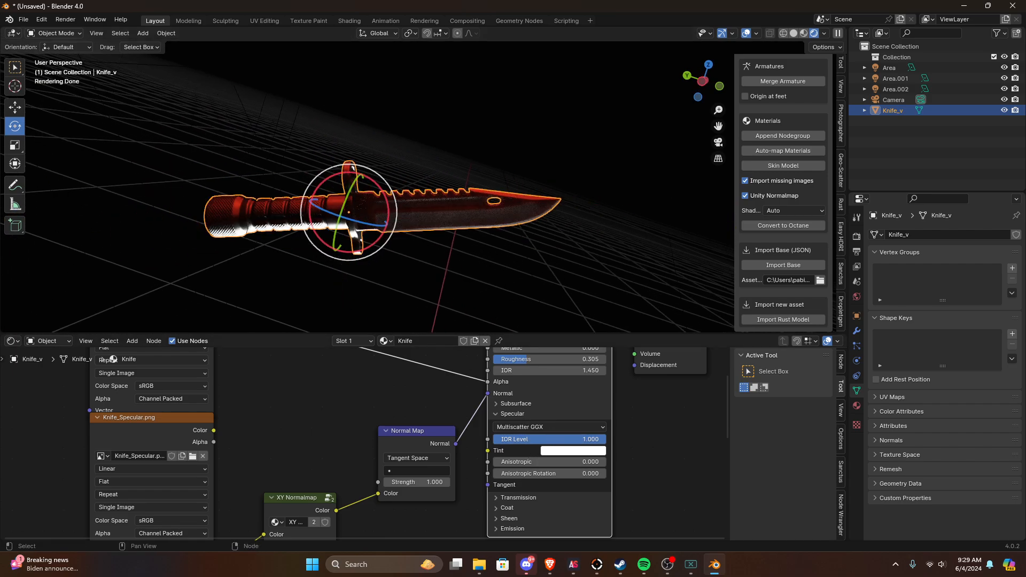
# Step: Set the Principled BSDF's IOR Level to 0.477 and inspect the blade and handle from several angles
pyautogui.moveTo(605, 439); pyautogui.dragTo(547, 439)
pyautogui.scroll(3, 552, 267)
pyautogui.moveTo(555, 275); pyautogui.dragTo(559, 247, button='middle')
pyautogui.click(617, 289)
pyautogui.moveTo(620, 293); pyautogui.dragTo(612, 248, button='middle')
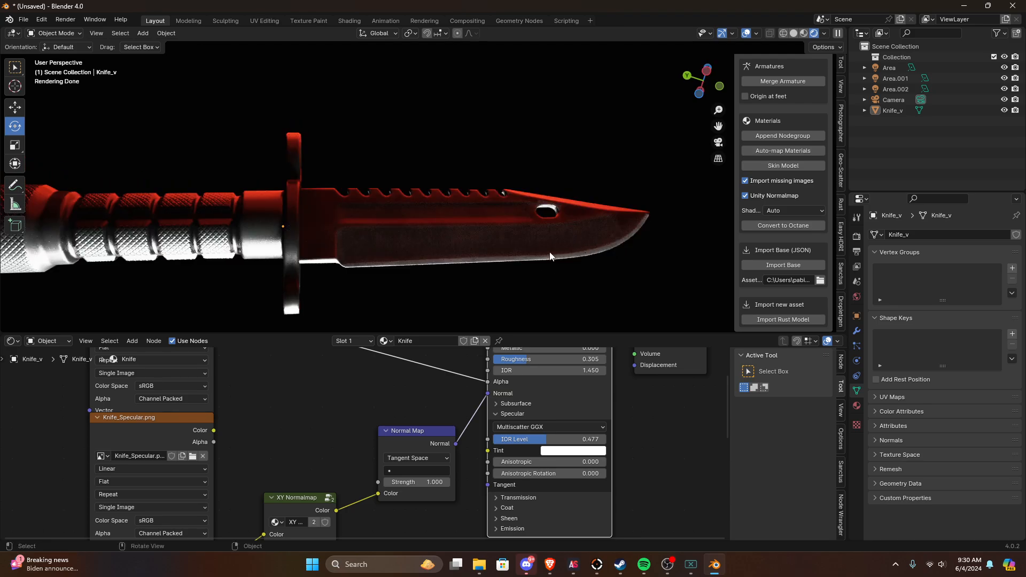
pyautogui.moveTo(582, 127); pyautogui.dragTo(569, 342, button='middle')
pyautogui.click(499, 218)
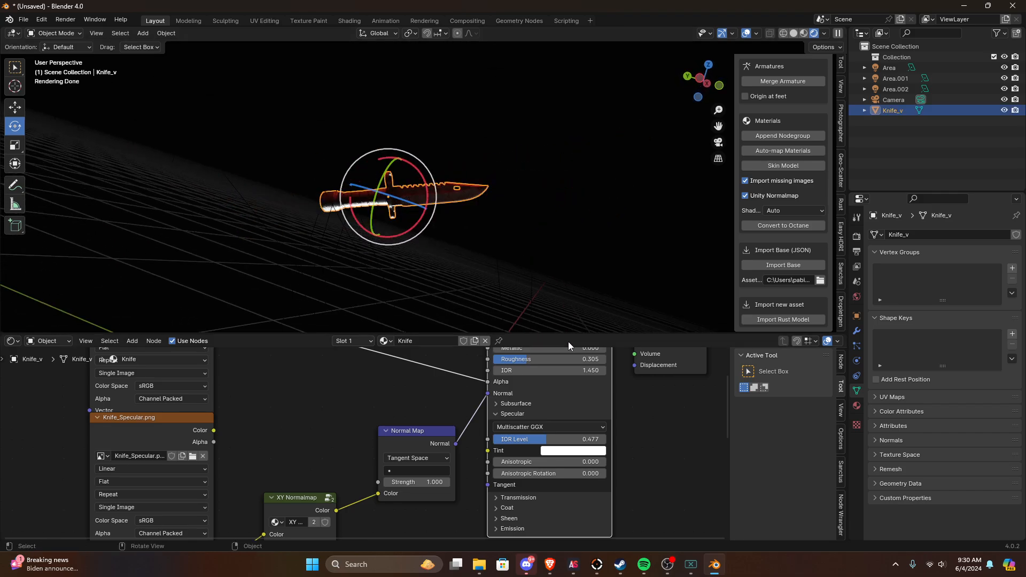
pyautogui.click(700, 78)
pyautogui.moveTo(527, 174); pyautogui.dragTo(508, 180, button='middle')
pyautogui.scroll(2, 508, 180)
pyautogui.scroll(-4, 560, 408)
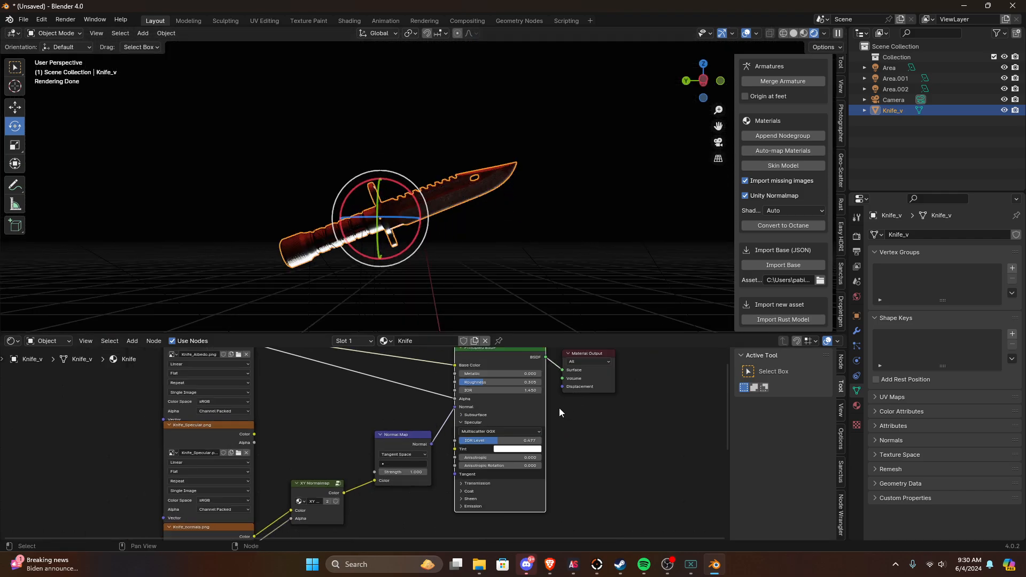
# Step: Replace the Principled BSDF with the Rust node group, linking its Specular output to the Material Output's Surface
pyautogui.moveTo(527, 369); pyautogui.dragTo(486, 433, button='middle')
pyautogui.scroll(1, 457, 411)
pyautogui.click(457, 415)
pyautogui.press('x')
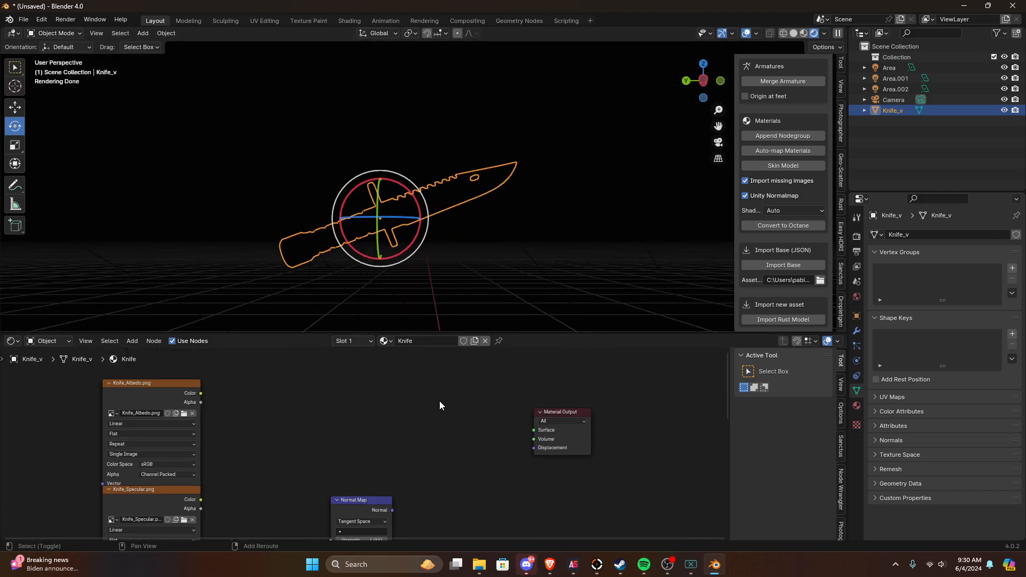
pyautogui.hotkey('shift', 'a')
pyautogui.click(433, 400)
pyautogui.write('r')
pyautogui.press('Return')
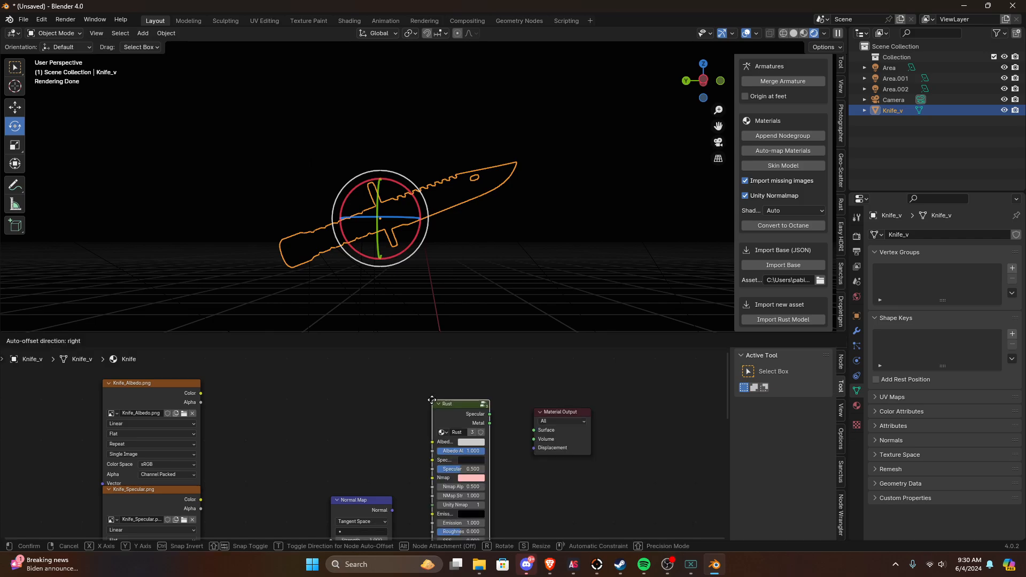
pyautogui.click(435, 400)
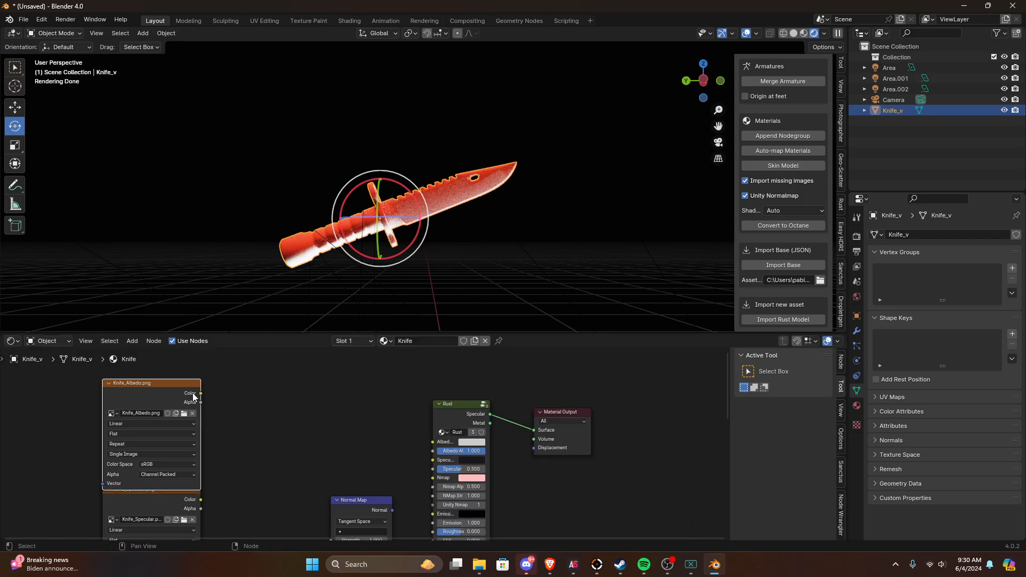
# Step: Connect the Color and Alpha outputs of Knife_Albedo.png and Knife_Specular.png to the Rust node's matching albedo and specular inputs
pyautogui.moveTo(395, 445); pyautogui.dragTo(433, 442)
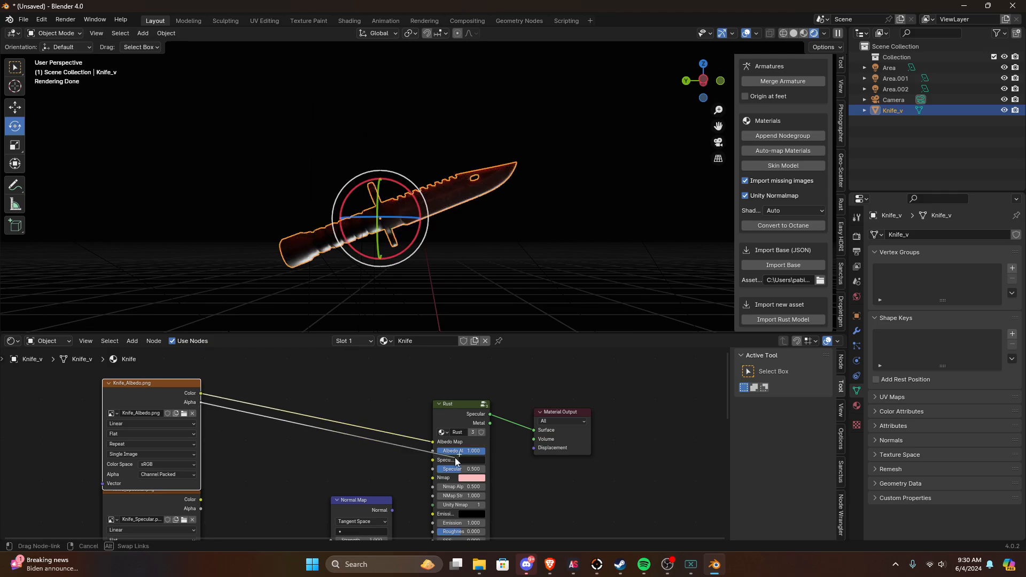
pyautogui.moveTo(398, 460); pyautogui.dragTo(403, 404, button='middle')
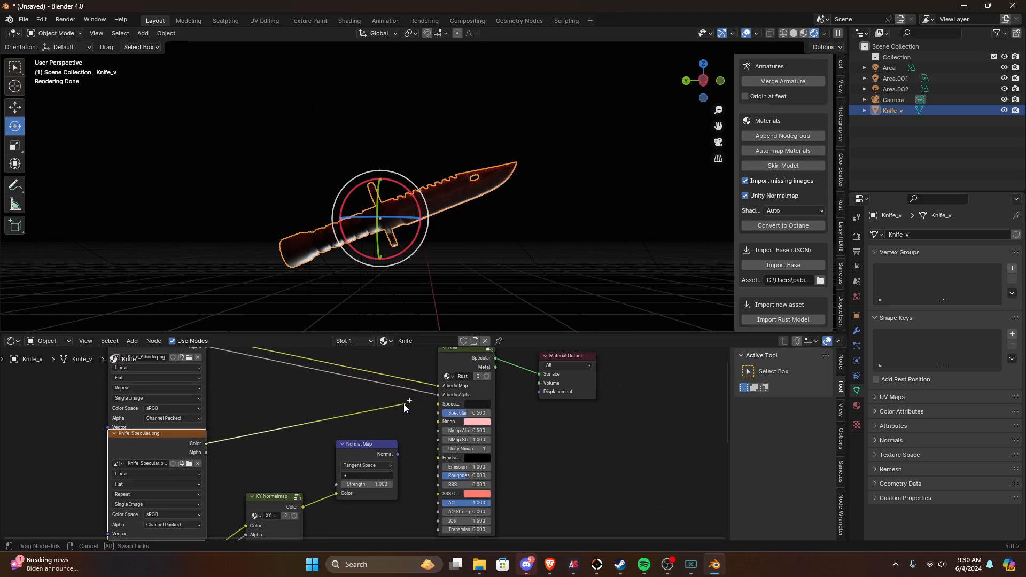
pyautogui.moveTo(437, 405); pyautogui.dragTo(436, 406)
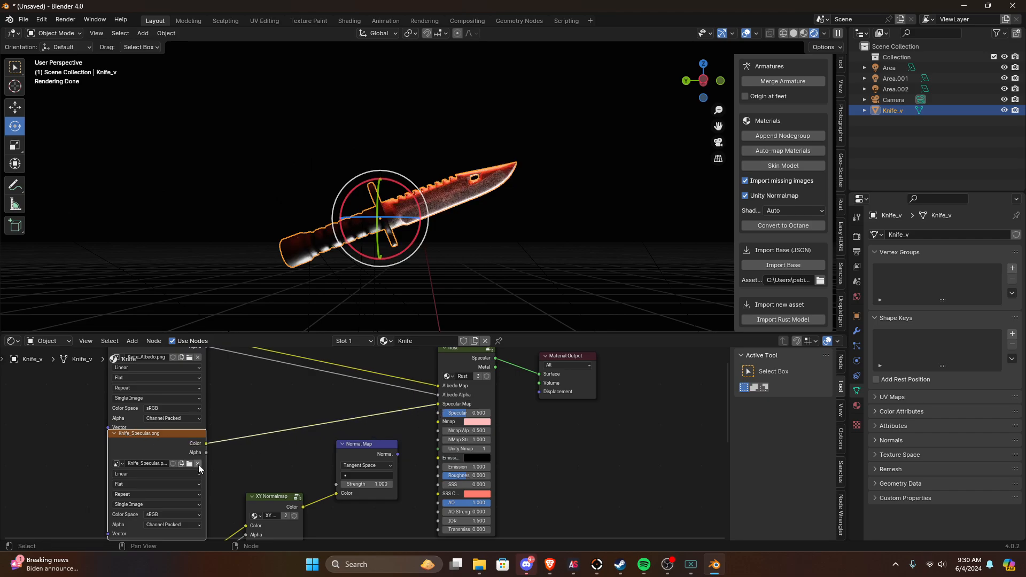
pyautogui.moveTo(205, 454)
pyautogui.mouseDown()
pyautogui.moveTo(270, 455)
pyautogui.moveTo(202, 454)
pyautogui.mouseUp()
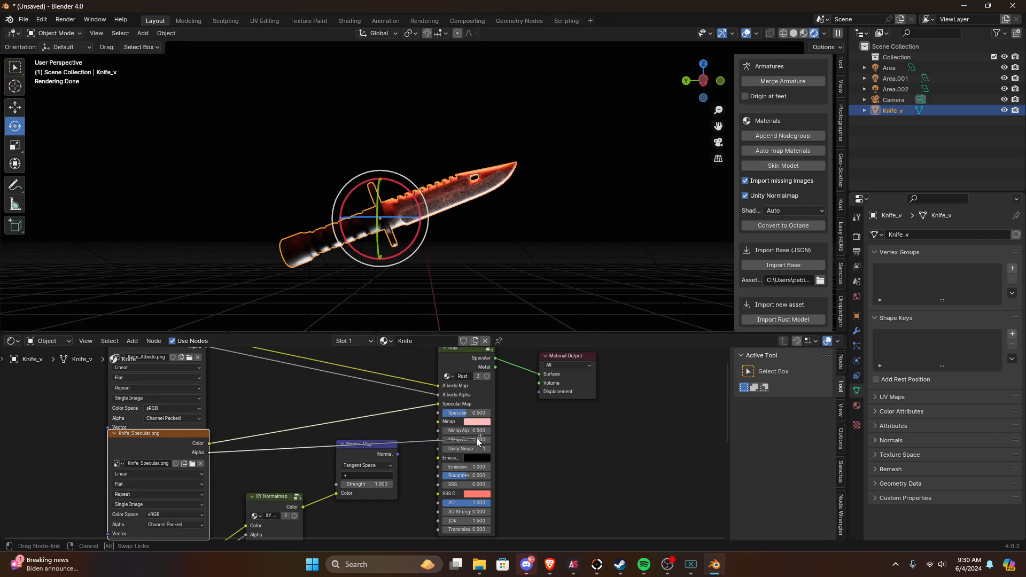
pyautogui.moveTo(435, 417); pyautogui.dragTo(437, 416)
# Step: Delete the Normal Map and XY Normalmap nodes from the Knife material
pyautogui.moveTo(386, 473); pyautogui.dragTo(404, 411, button='middle')
pyautogui.scroll(1, 405, 410)
pyautogui.scroll(-3, 401, 412)
pyautogui.moveTo(409, 396); pyautogui.dragTo(301, 494)
pyautogui.press('x')
# Step: Try changing the Rust node's Unity Nmap value and return it to 1
pyautogui.moveTo(394, 427); pyautogui.dragTo(316, 485, button='middle')
pyautogui.scroll(4, 317, 485)
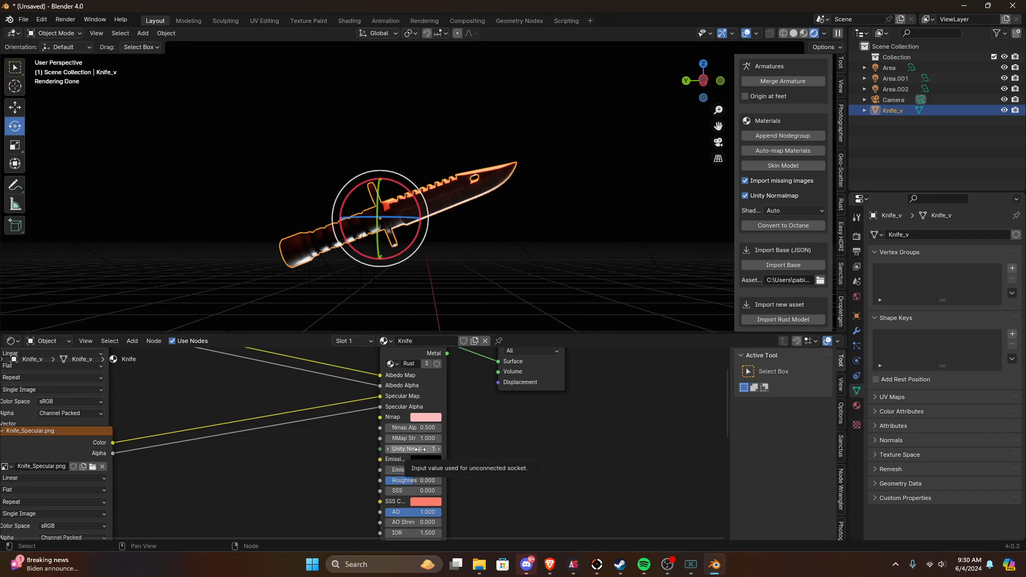
pyautogui.moveTo(420, 450); pyautogui.dragTo(407, 450)
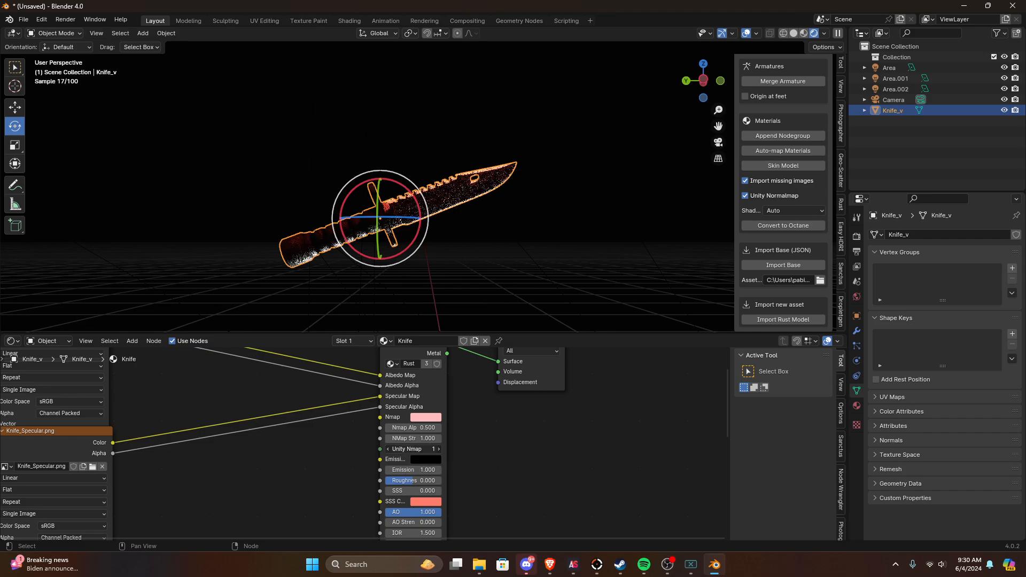
pyautogui.moveTo(407, 450); pyautogui.dragTo(420, 450)
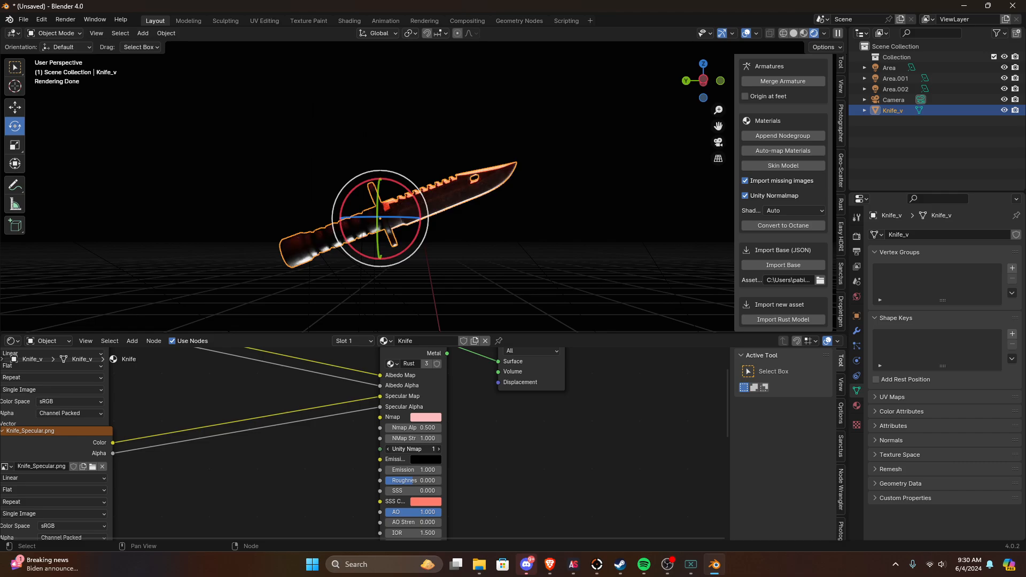
# Step: Connect Knife_normals.png's Color to the Rust node's Nmap input and its Alpha to Nmap Alpha
pyautogui.moveTo(367, 466); pyautogui.dragTo(418, 394, button='middle')
pyautogui.scroll(-4, 418, 395)
pyautogui.moveTo(285, 422); pyautogui.dragTo(265, 412, button='middle')
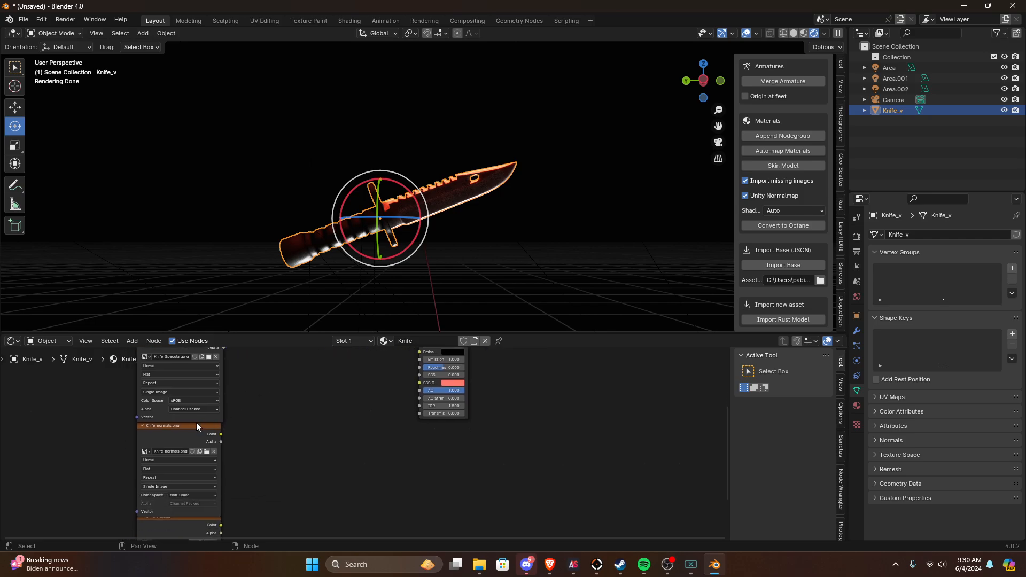
pyautogui.click(194, 425)
pyautogui.moveTo(221, 467)
pyautogui.mouseDown(button='middle')
pyautogui.moveTo(239, 425)
pyautogui.moveTo(214, 483)
pyautogui.mouseUp(button='middle')
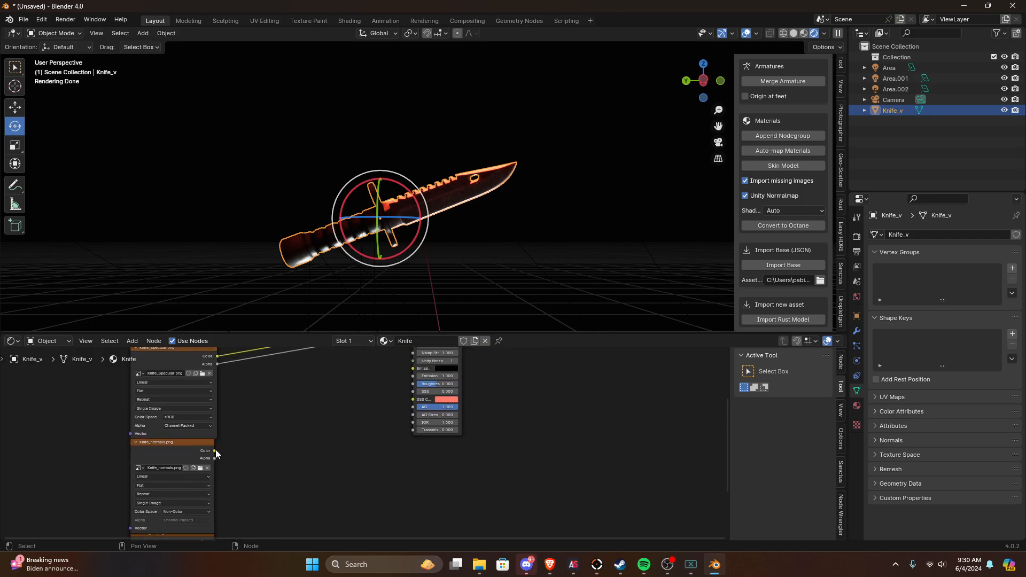
pyautogui.moveTo(216, 450); pyautogui.dragTo(413, 394)
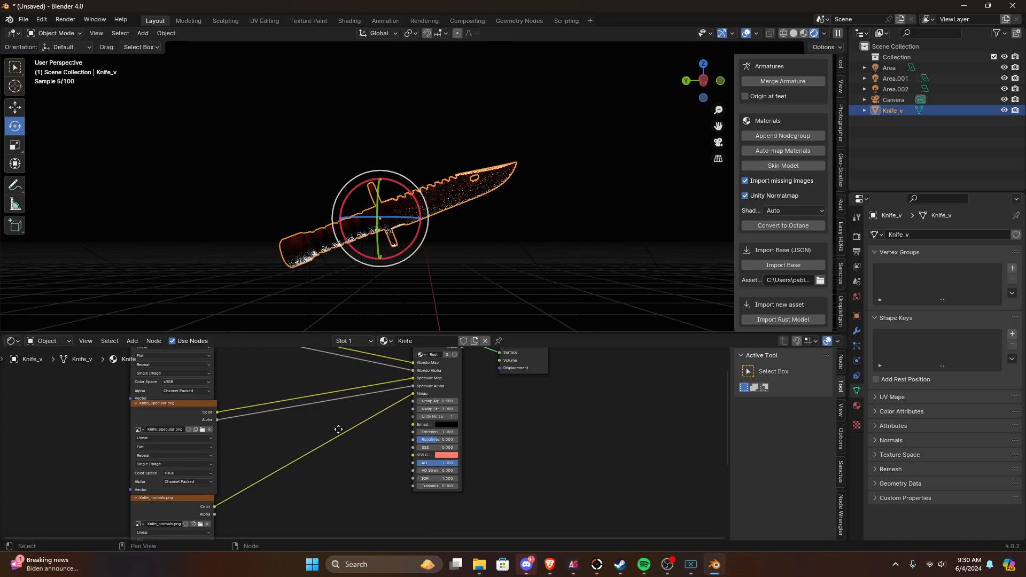
pyautogui.moveTo(339, 429); pyautogui.dragTo(351, 391, button='middle')
pyautogui.moveTo(390, 300); pyautogui.dragTo(440, 384)
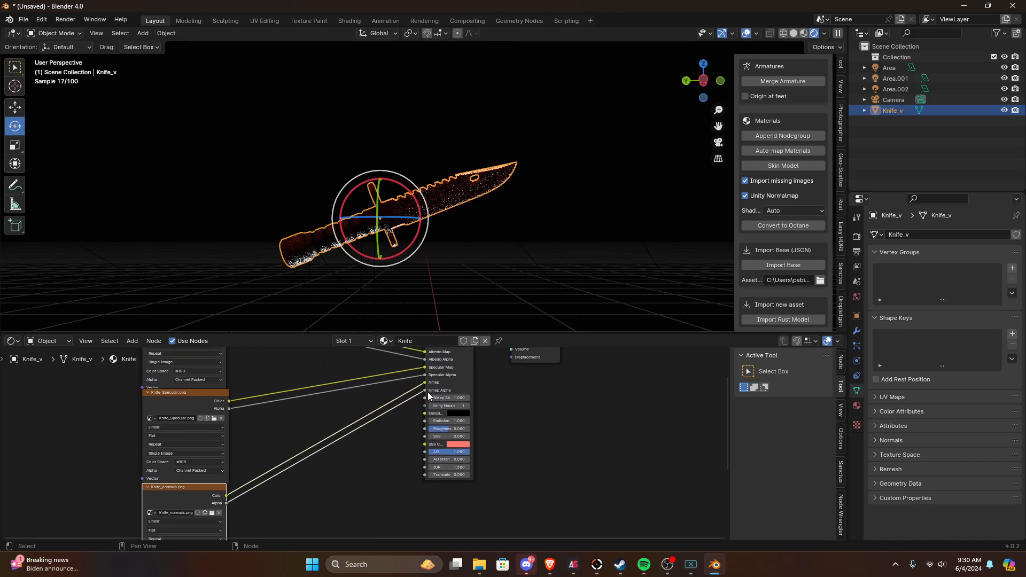
# Step: Connect the Color output of Knife_AO.png to the Rust node's AO input
pyautogui.moveTo(318, 442); pyautogui.dragTo(358, 344, button='middle')
pyautogui.moveTo(239, 468); pyautogui.dragTo(371, 415, button='middle')
pyautogui.scroll(1, 357, 464)
pyautogui.scroll(1, 361, 468)
pyautogui.click(370, 416)
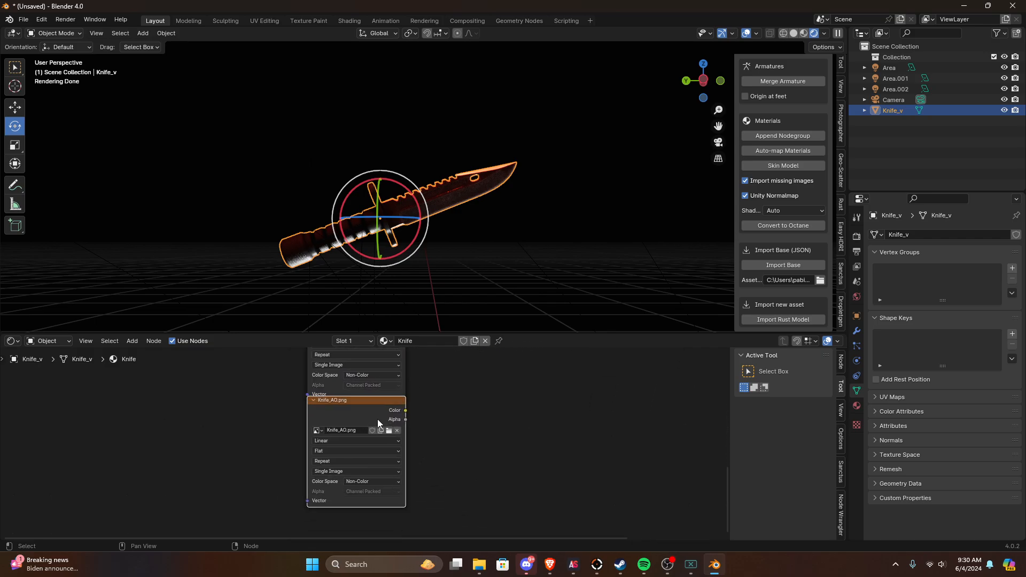
pyautogui.moveTo(394, 422); pyautogui.dragTo(383, 445)
pyautogui.hotkey('ctrl', 'z')
pyautogui.moveTo(379, 440); pyautogui.dragTo(350, 475, button='middle')
pyautogui.moveTo(372, 451); pyautogui.dragTo(618, 438)
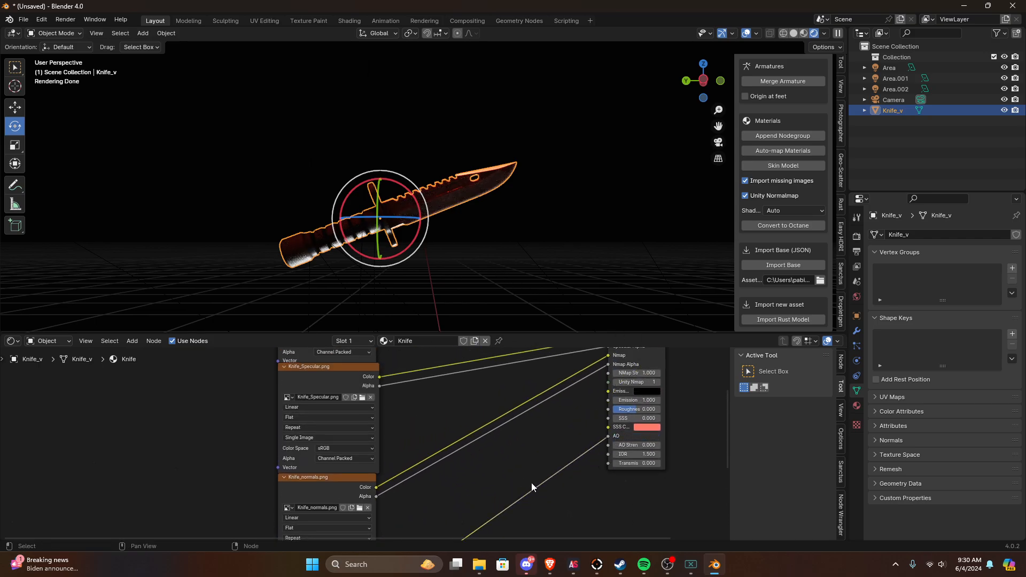
# Step: Review the texture links into the Rust node and examine the rendered knife from another angle
pyautogui.moveTo(448, 459); pyautogui.dragTo(400, 370, button='middle')
pyautogui.moveTo(324, 429); pyautogui.dragTo(348, 396, button='middle')
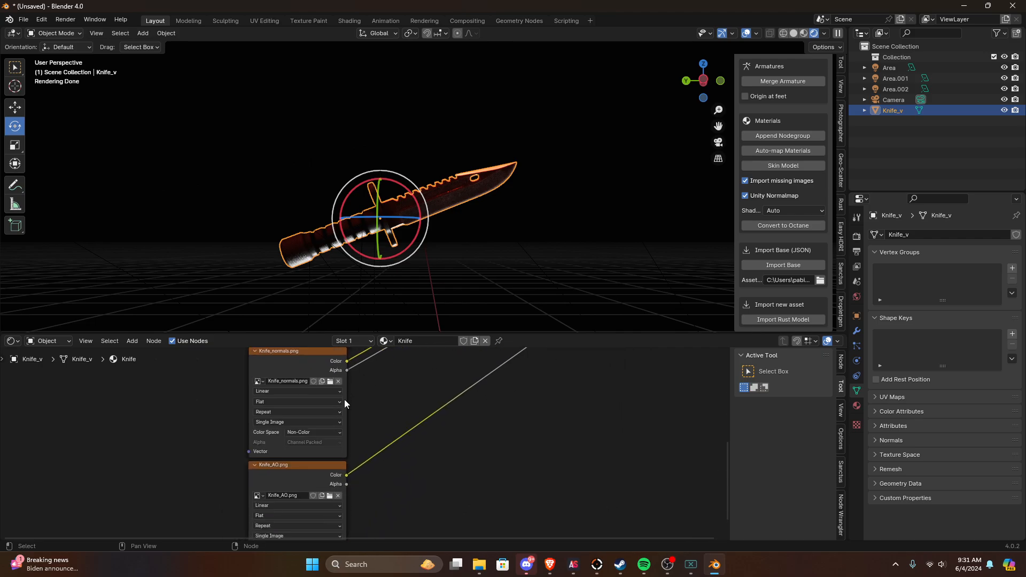
pyautogui.moveTo(332, 495); pyautogui.dragTo(333, 468, button='middle')
pyautogui.scroll(-1, 320, 463)
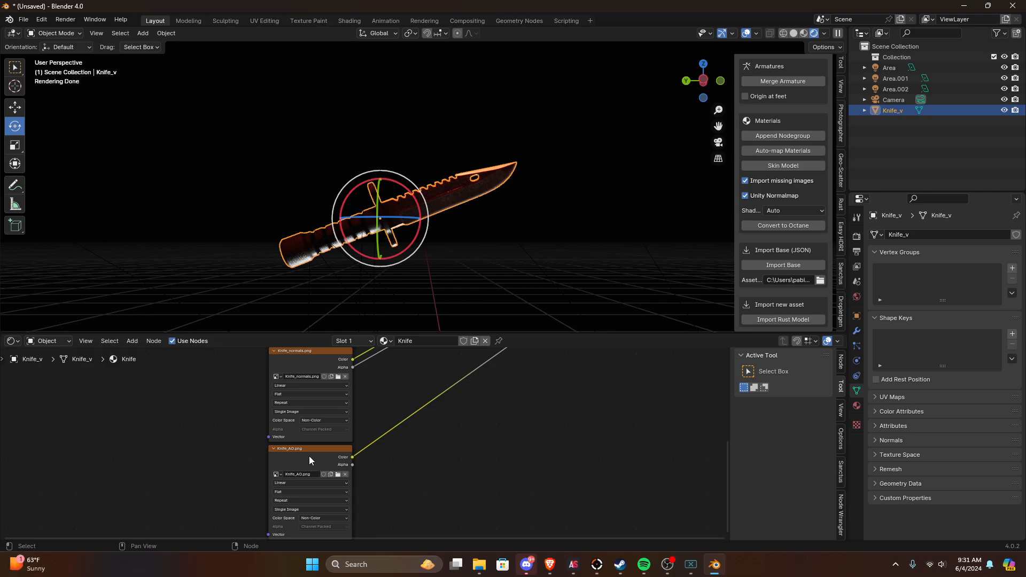
pyautogui.moveTo(485, 396); pyautogui.dragTo(475, 416, button='middle')
pyautogui.scroll(-6, 475, 416)
pyautogui.moveTo(474, 416); pyautogui.dragTo(431, 513, button='middle')
pyautogui.moveTo(469, 389); pyautogui.dragTo(444, 438, button='middle')
pyautogui.moveTo(426, 287); pyautogui.dragTo(393, 293, button='middle')
pyautogui.scroll(4, 394, 214)
pyautogui.scroll(-1, 396, 304)
pyautogui.scroll(-4, 402, 383)
pyautogui.moveTo(405, 389); pyautogui.dragTo(526, 380, button='middle')
pyautogui.moveTo(585, 401); pyautogui.dragTo(602, 396, button='middle')
pyautogui.moveTo(399, 216); pyautogui.dragTo(436, 281, button='middle')
# Step: Set the Rust node's AO Strength to 1.000
pyautogui.moveTo(428, 483); pyautogui.dragTo(293, 430, button='middle')
pyautogui.scroll(9, 309, 436)
pyautogui.moveTo(414, 467); pyautogui.dragTo(428, 388, button='middle')
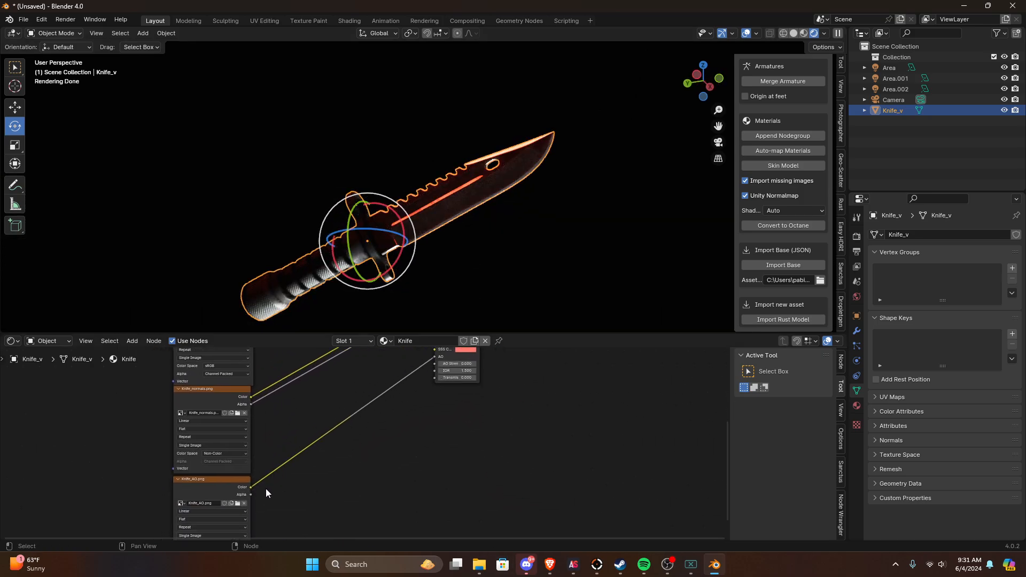
pyautogui.scroll(2, 392, 416)
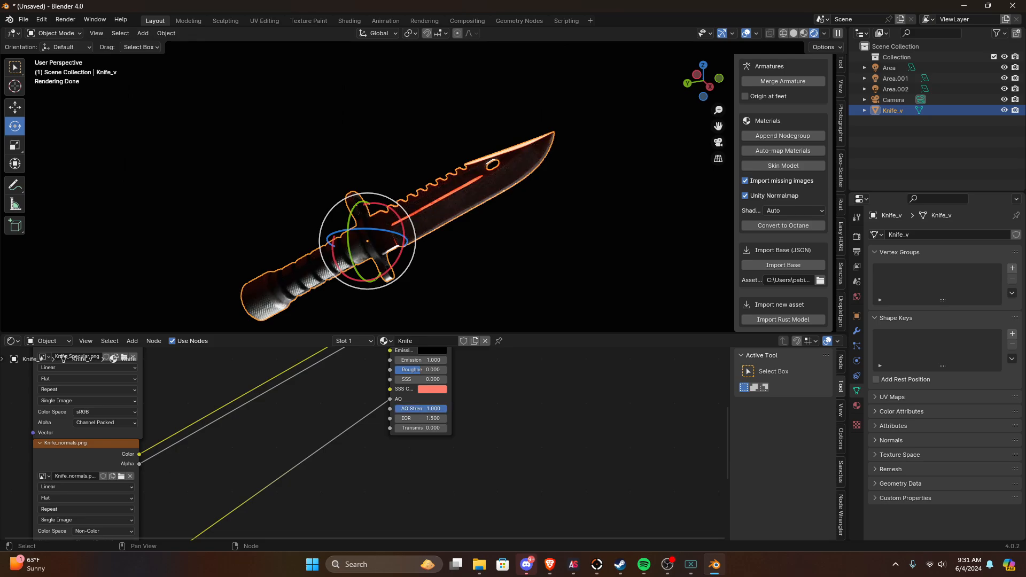
pyautogui.scroll(2, 369, 271)
# Step: Examine the knife's shading under the Rust shader from several angles, without and with its selection outline
pyautogui.moveTo(466, 296); pyautogui.dragTo(493, 274, button='middle')
pyautogui.scroll(-2, 475, 297)
pyautogui.scroll(-2, 480, 271)
pyautogui.click(480, 271)
pyautogui.scroll(5, 492, 274)
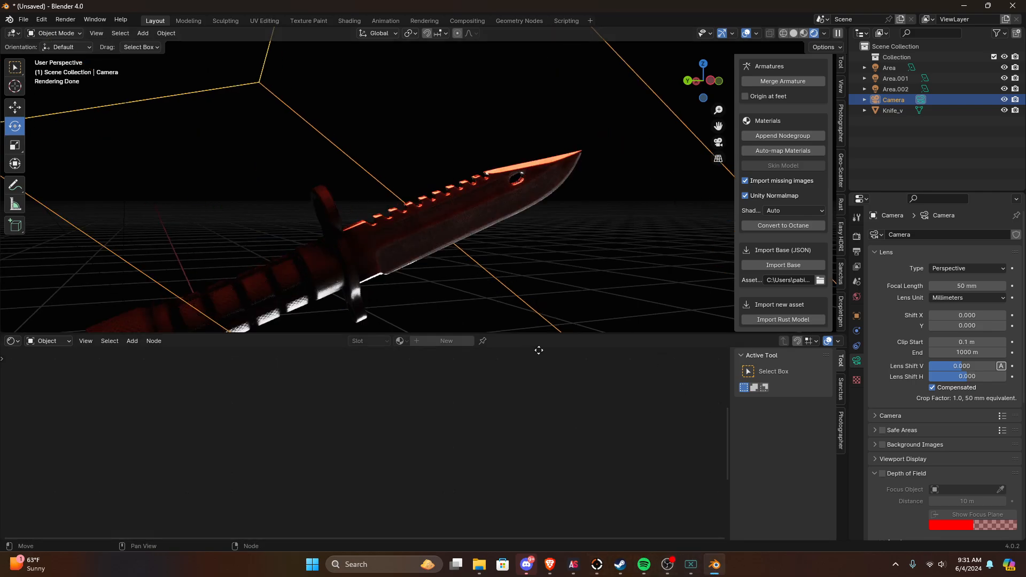
pyautogui.moveTo(497, 287); pyautogui.dragTo(575, 292, button='middle')
pyautogui.click(386, 275)
pyautogui.moveTo(388, 278)
pyautogui.mouseDown(button='middle')
pyautogui.moveTo(470, 322)
pyautogui.moveTo(530, 317)
pyautogui.moveTo(411, 300)
pyautogui.moveTo(332, 200)
pyautogui.moveTo(348, 287)
pyautogui.moveTo(405, 293)
pyautogui.moveTo(422, 284)
pyautogui.moveTo(457, 299)
pyautogui.moveTo(376, 288)
pyautogui.moveTo(373, 181)
pyautogui.moveTo(441, 211)
pyautogui.moveTo(377, 278)
pyautogui.moveTo(432, 287)
pyautogui.moveTo(483, 316)
pyautogui.moveTo(489, 330)
pyautogui.moveTo(429, 236)
pyautogui.moveTo(385, 297)
pyautogui.mouseUp(button='middle')
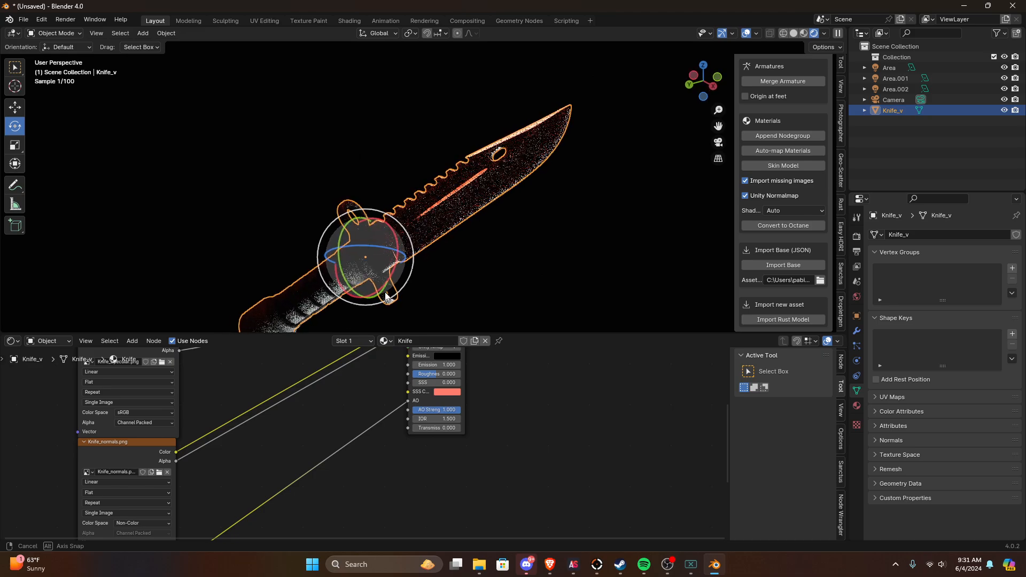
# Step: Switch to Discord and open the general-chat channel of another server
pyautogui.rightClick(51, 377)
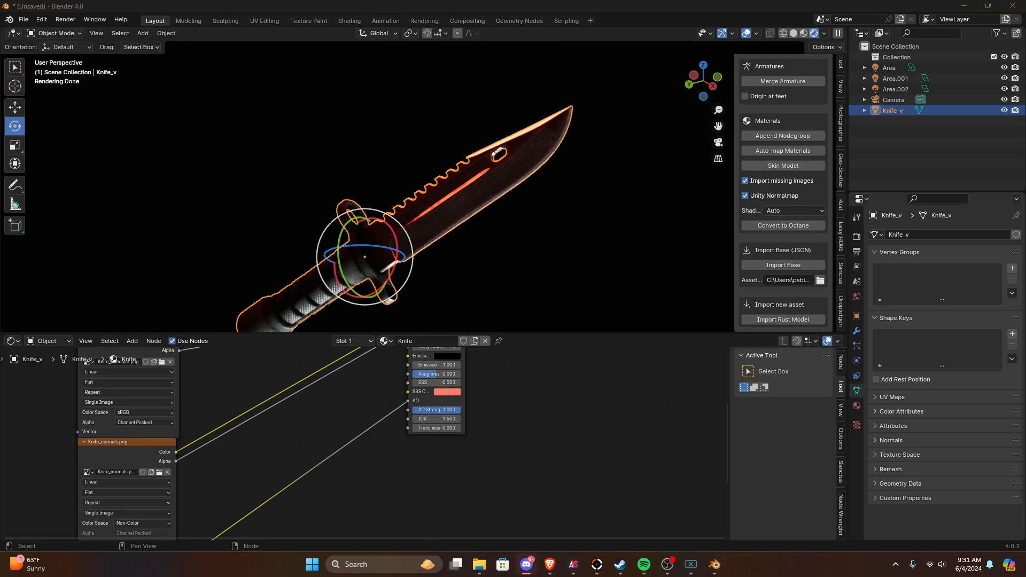
pyautogui.hotkey('alt', 'Tab')
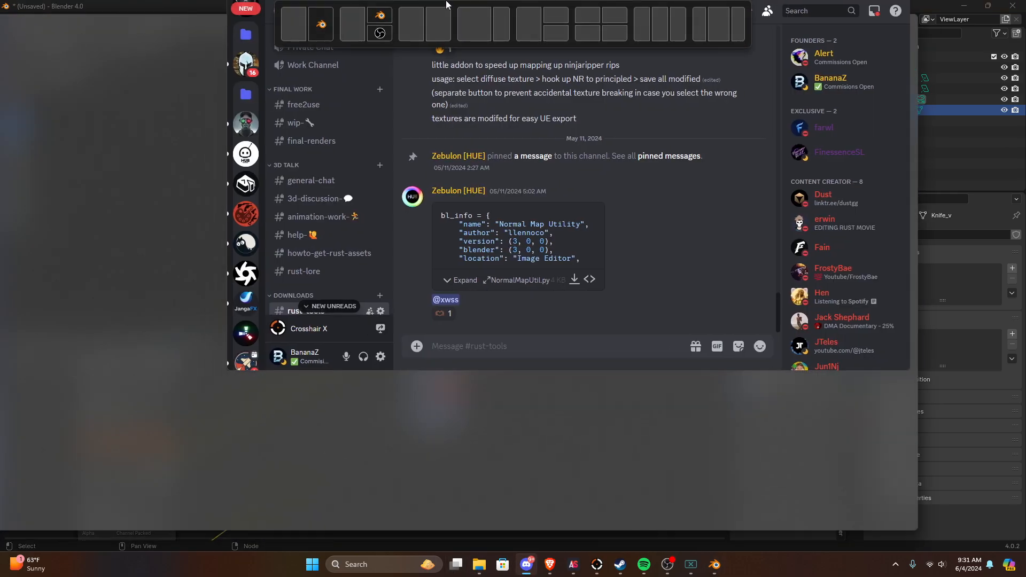
pyautogui.rightClick(16, 346)
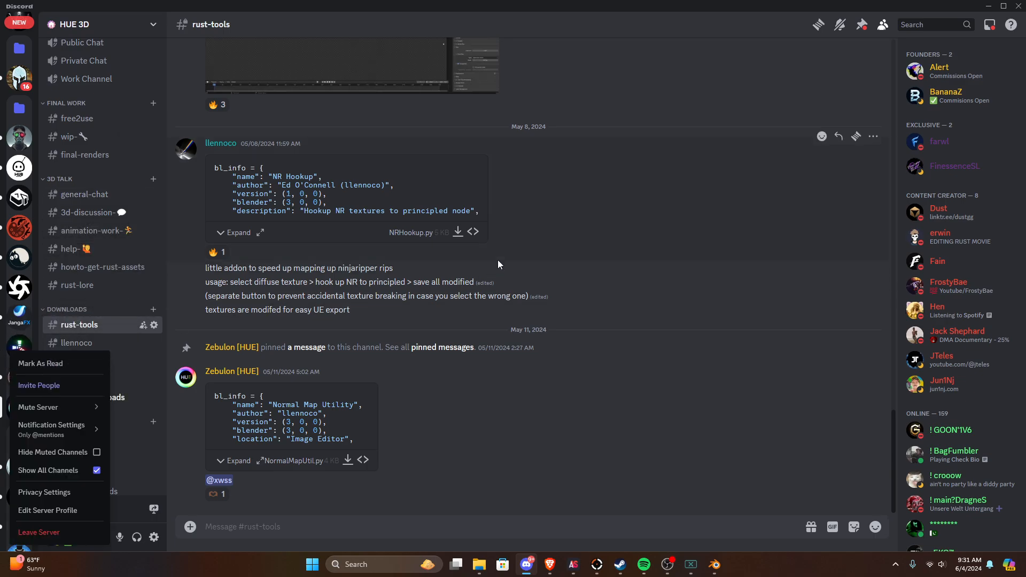
pyautogui.click(19, 138)
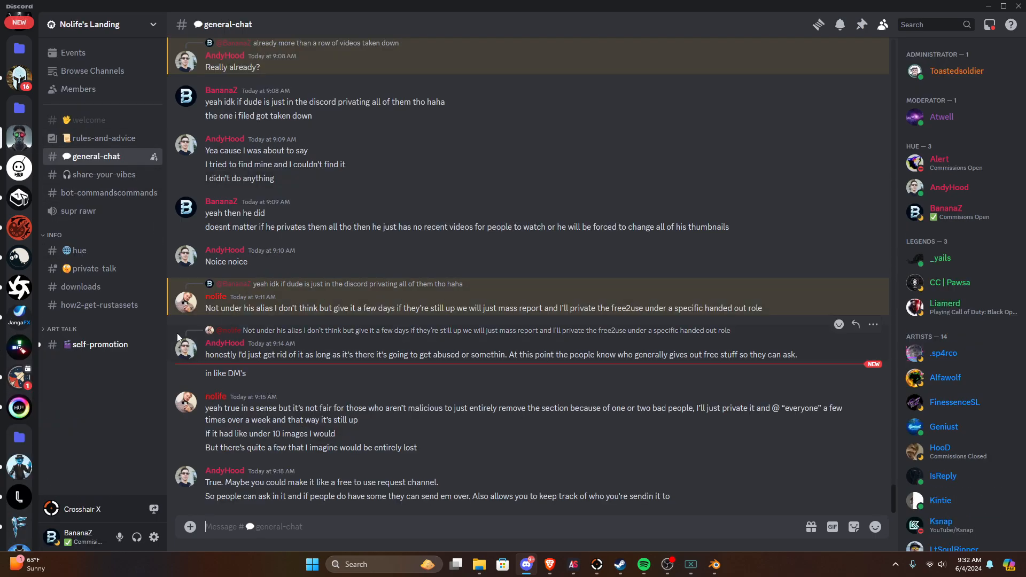